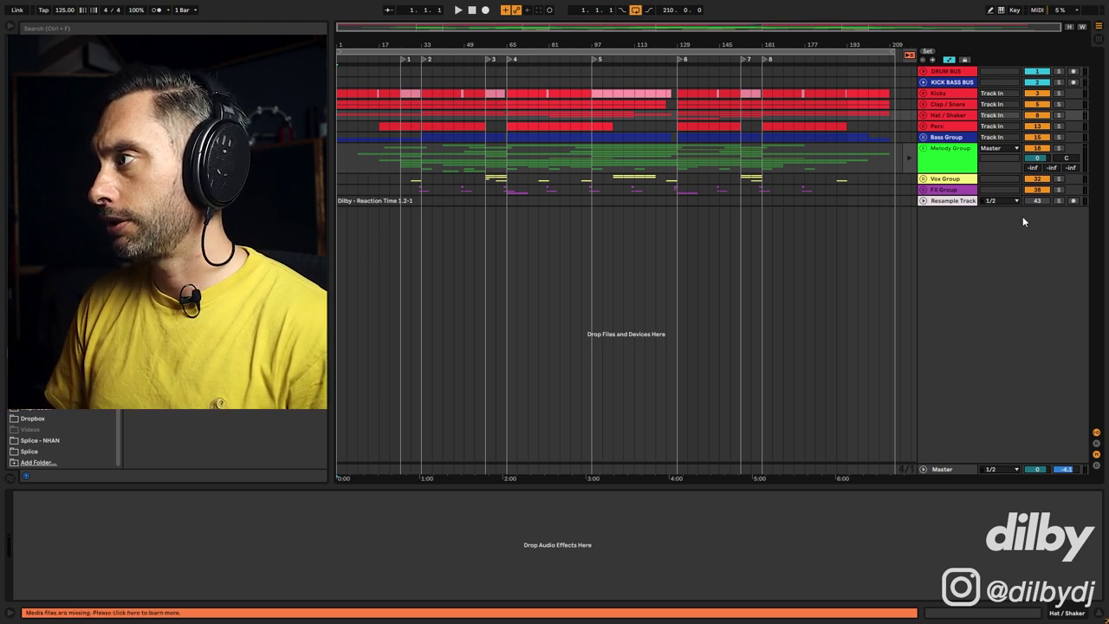
Select the Resample Track, then unfold the Melody Group to reveal its tracks
left_click(961, 203)
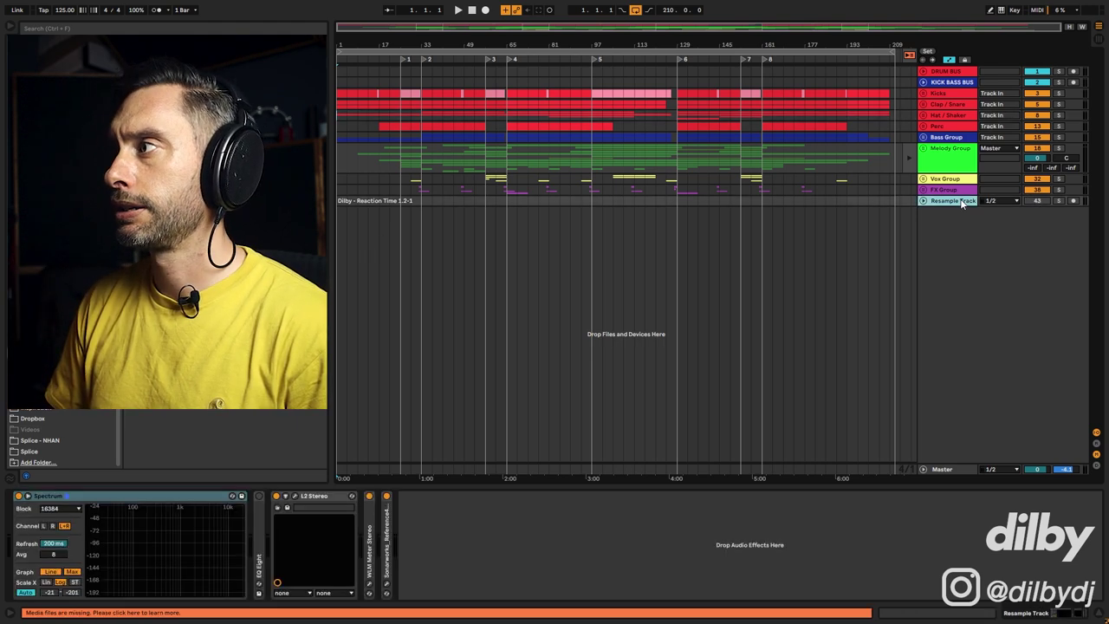
left_click(924, 149)
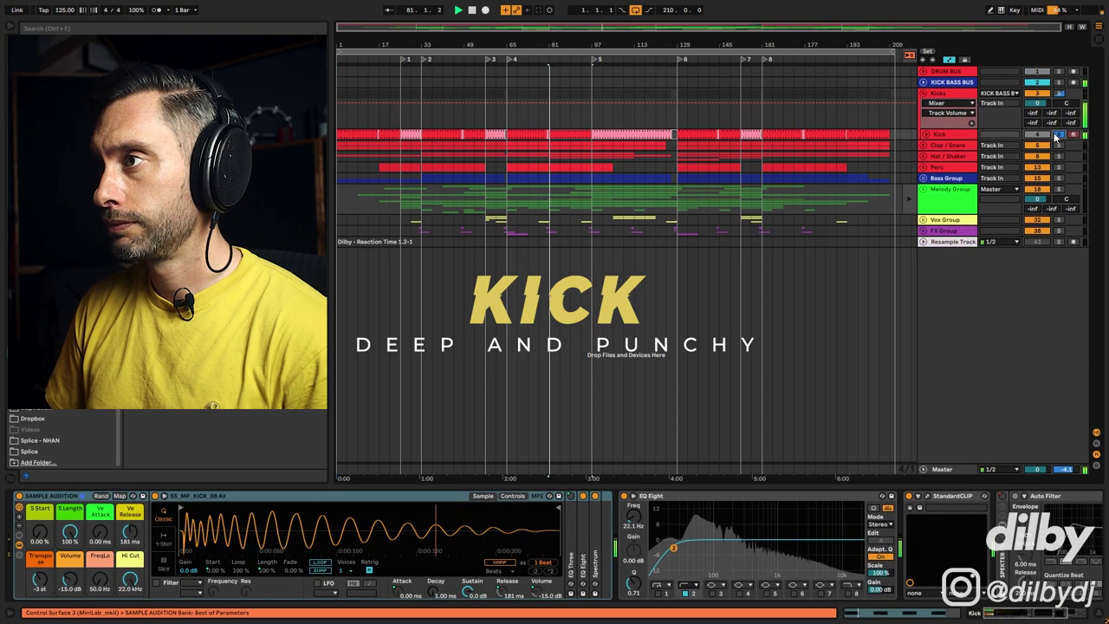
Expand the Kick track's Spectrum analyser, watch it during playback, then collapse it
key("space")
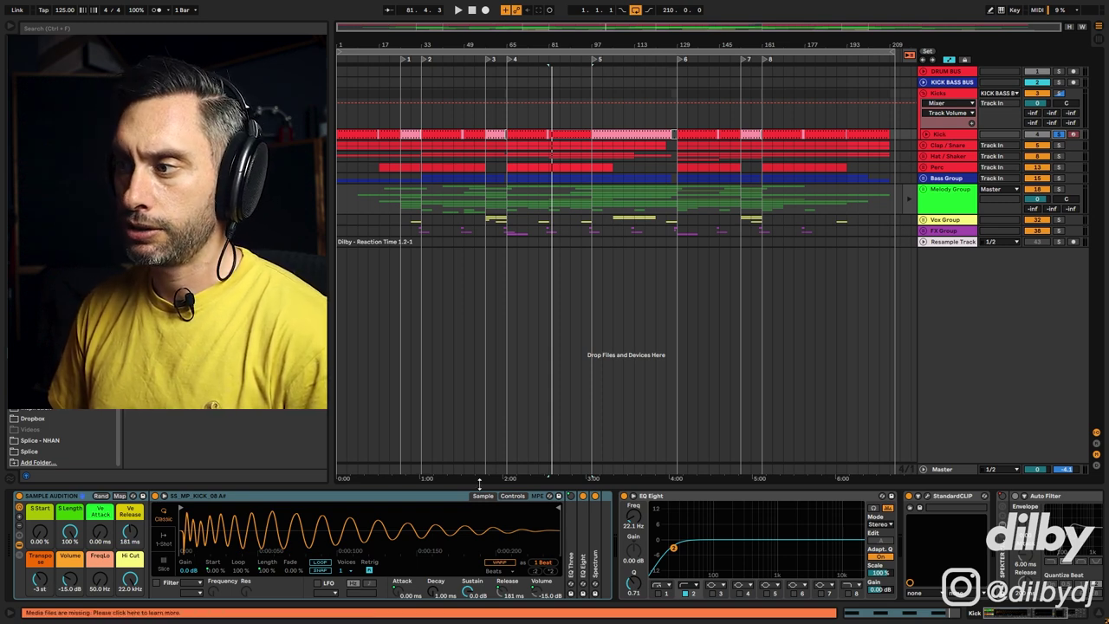
double_click(592, 527)
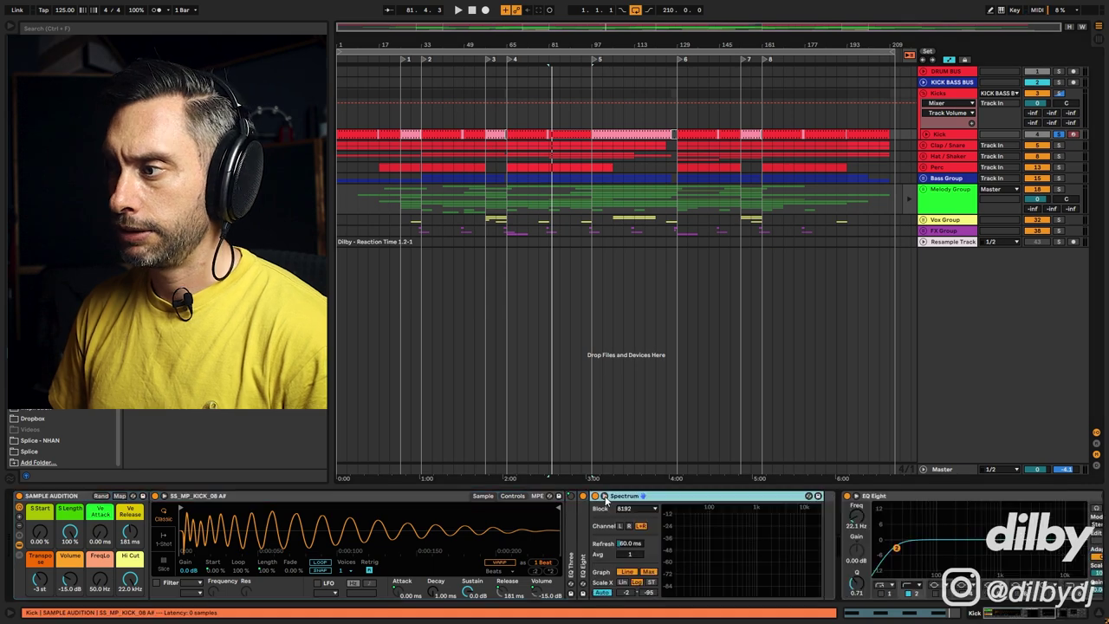
key("space")
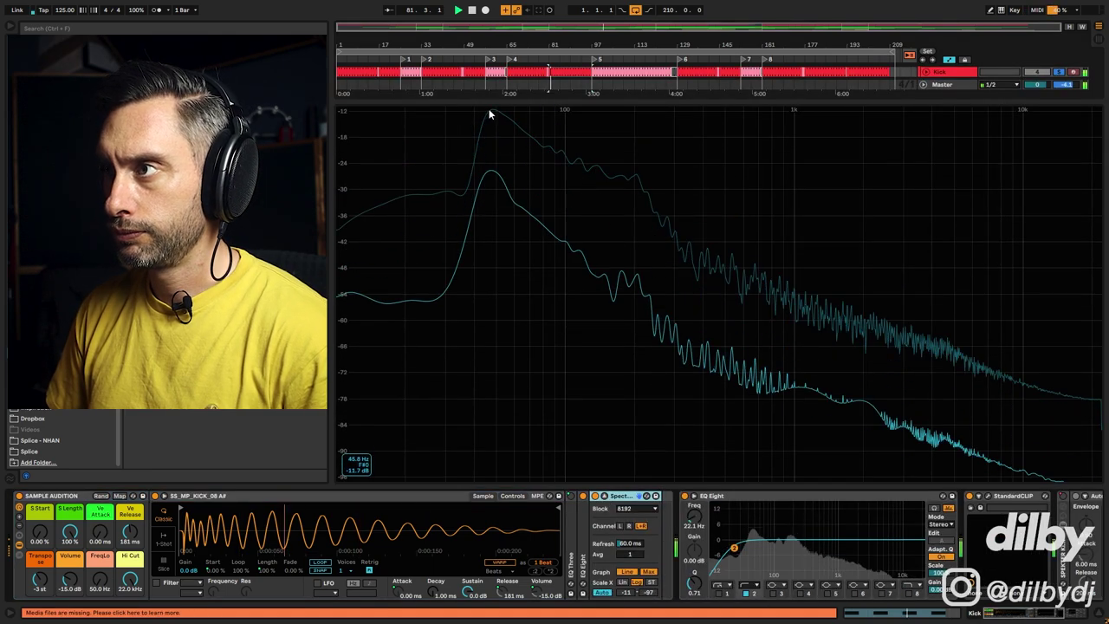
key("space")
double_click(606, 499)
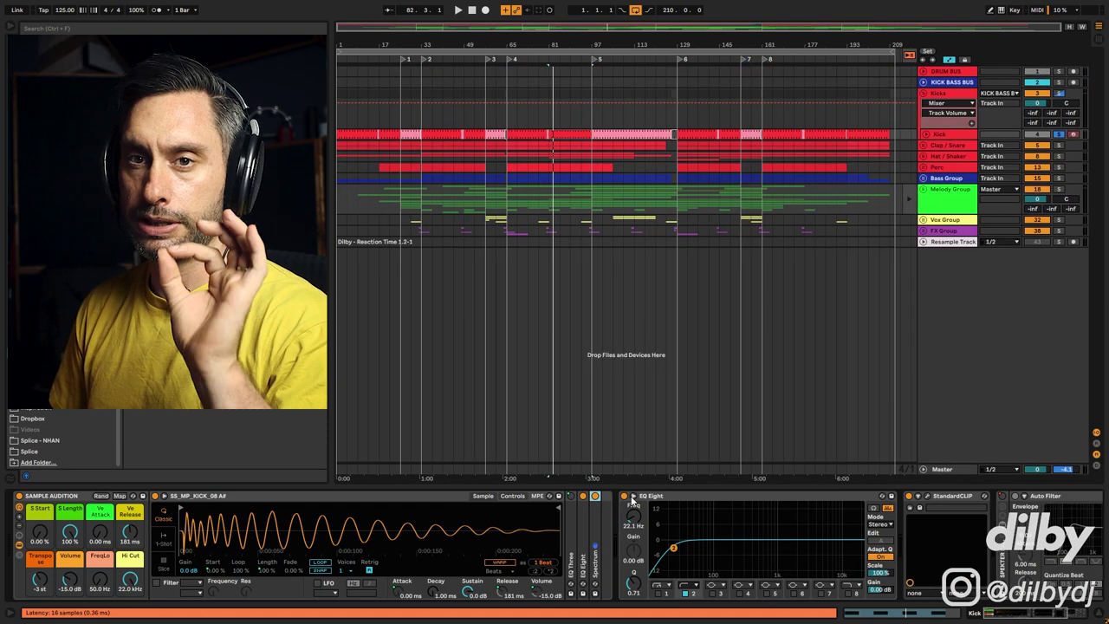
Open the Kick's StandardCLIP window, move it left, and play the clipped kick
left_click(999, 616)
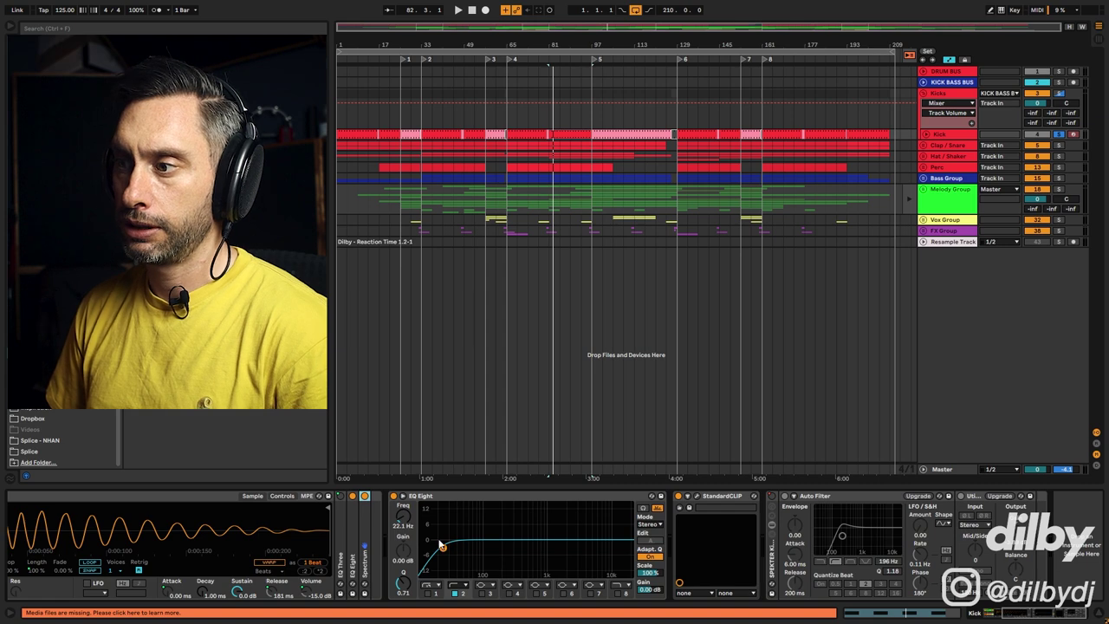
left_click(697, 496)
left_click_drag(740, 93, 597, 94)
key("space")
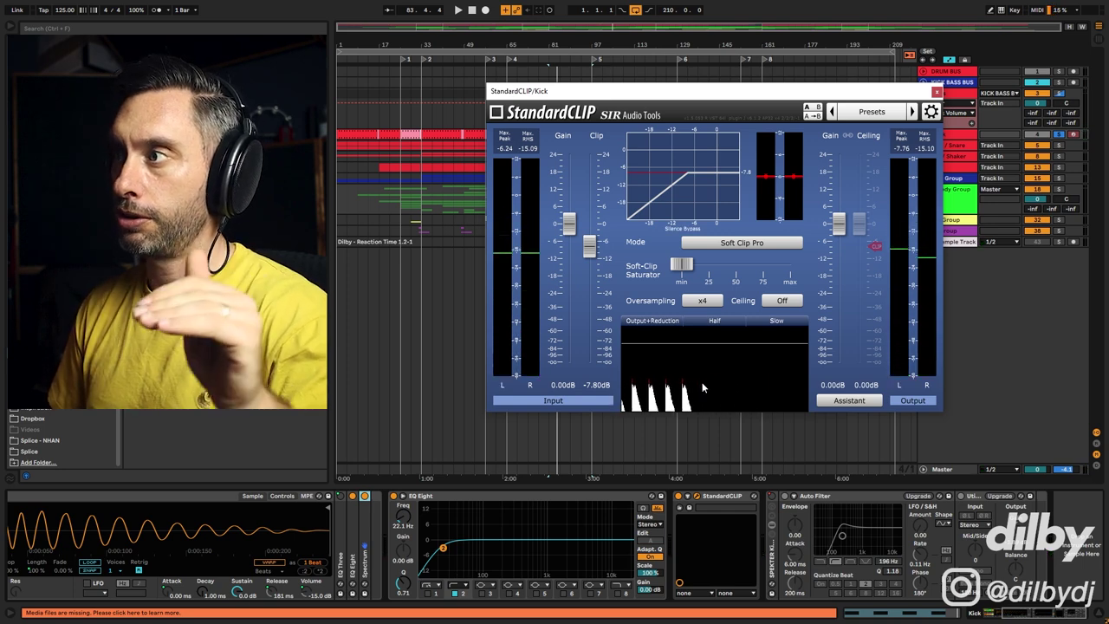
Close StandardCLIP, switch the clipper back on during playback, then compare the Master and Kick devices
left_click(936, 92)
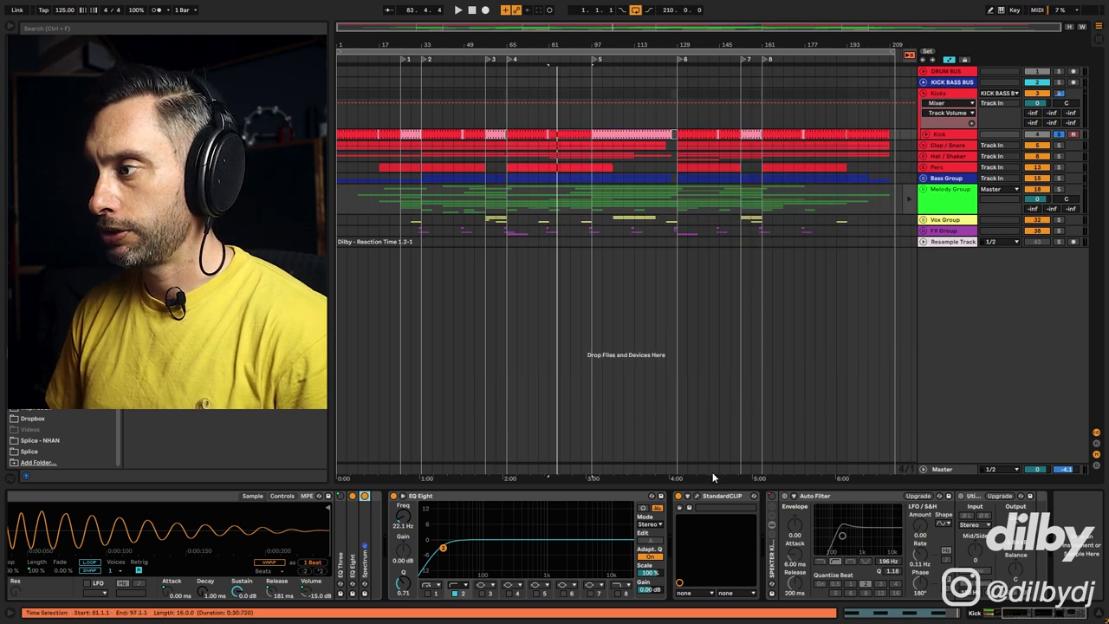
key("space")
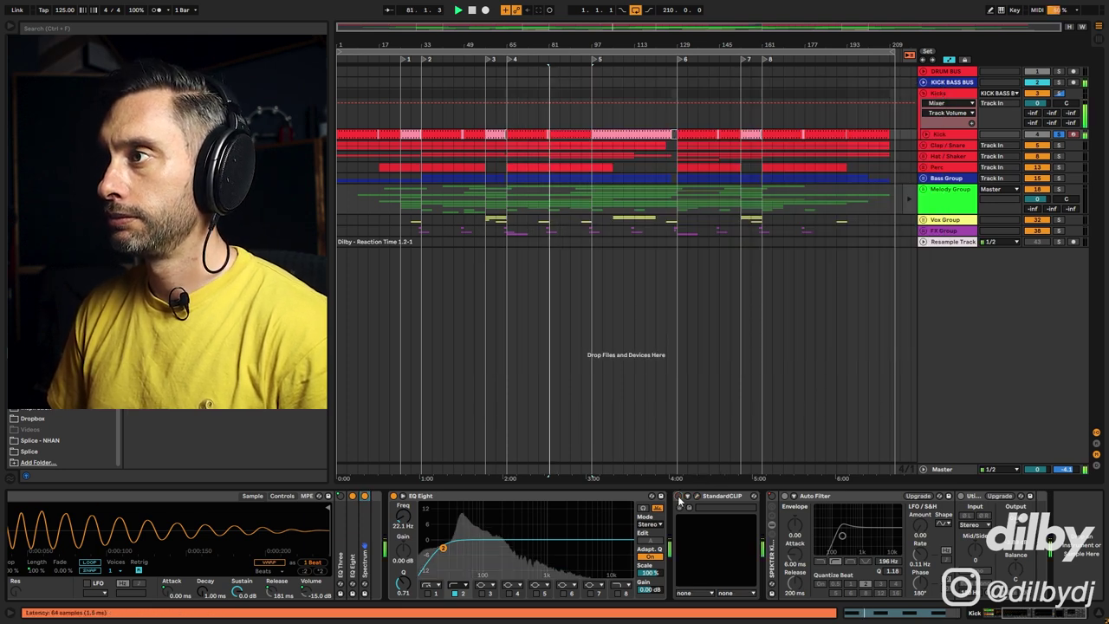
left_click(678, 497)
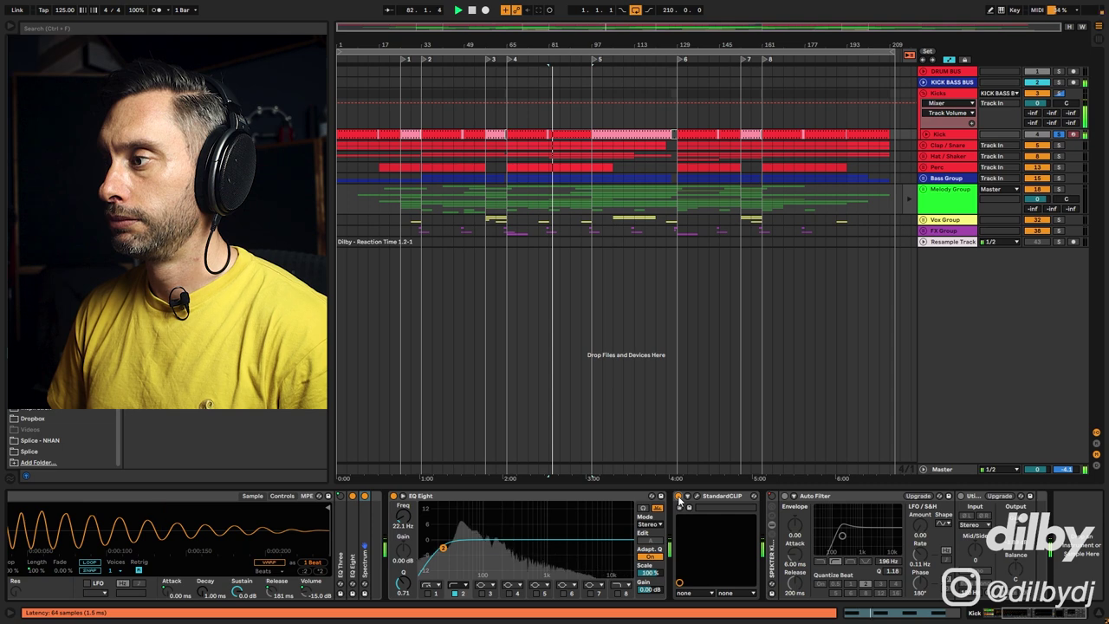
key("space")
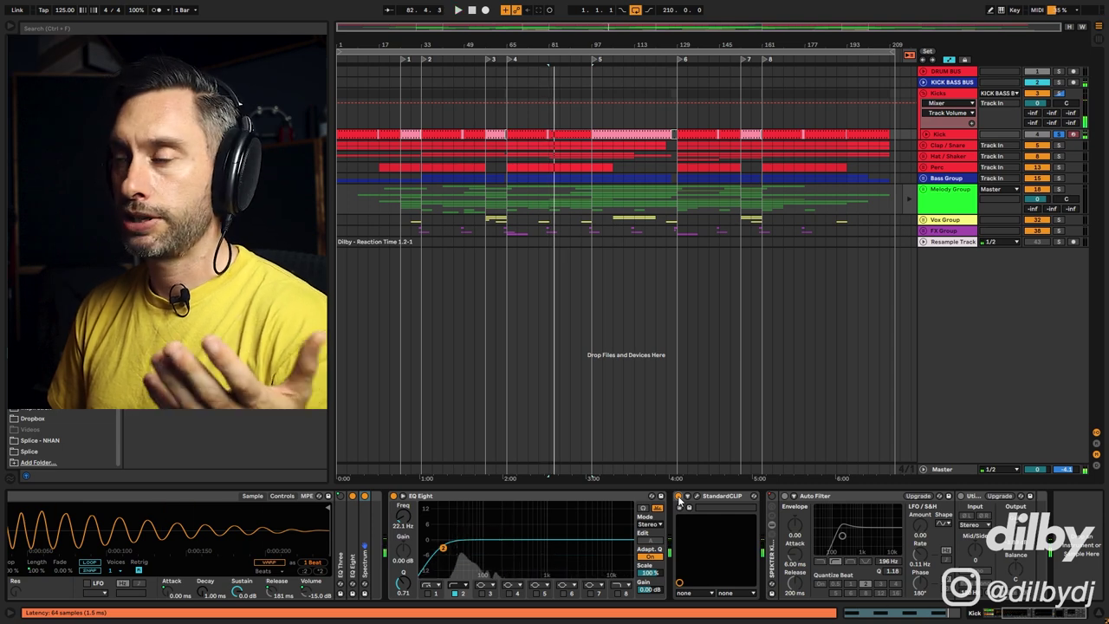
left_click(945, 136)
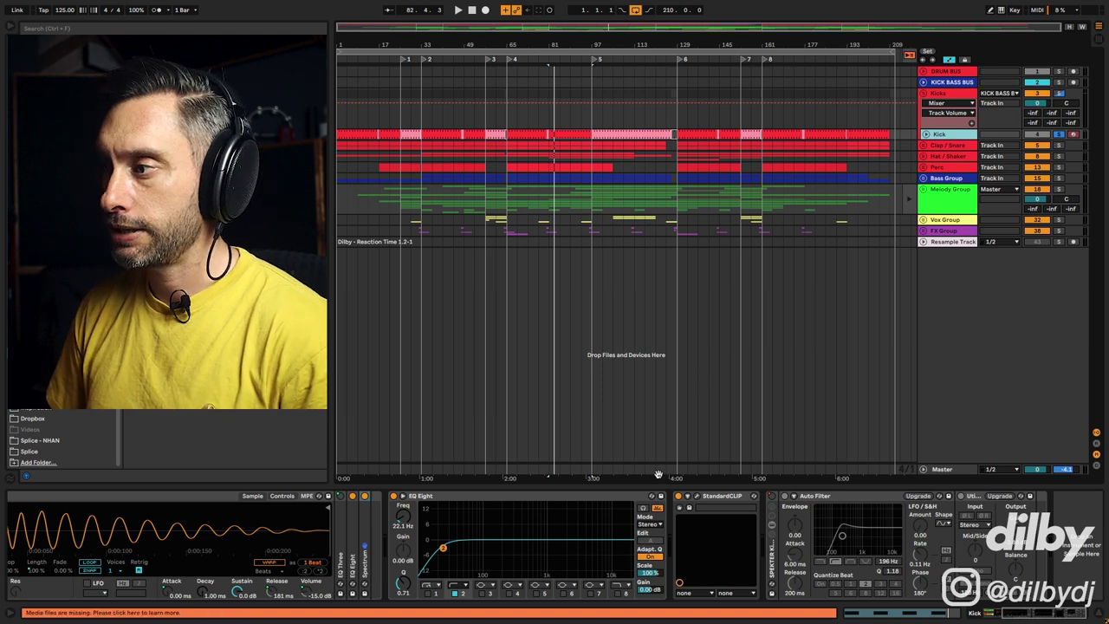
left_click(954, 468)
left_click(939, 136)
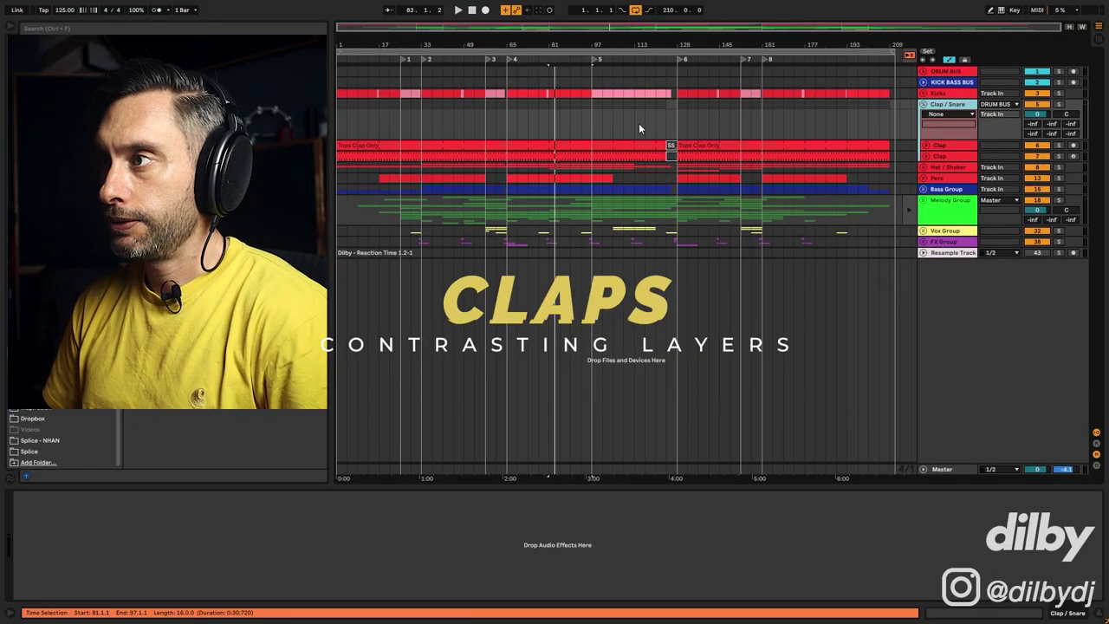
Expand the Clap track lane and open the first Tops Clap Only clip's waveform while playing
left_click(552, 144)
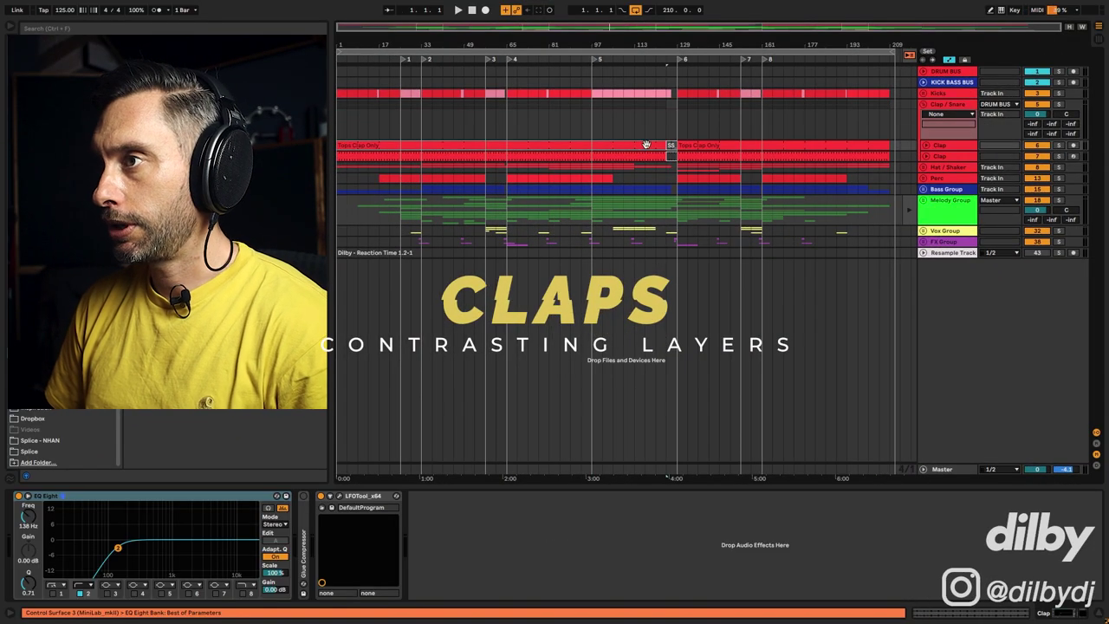
left_click(922, 148)
key("space")
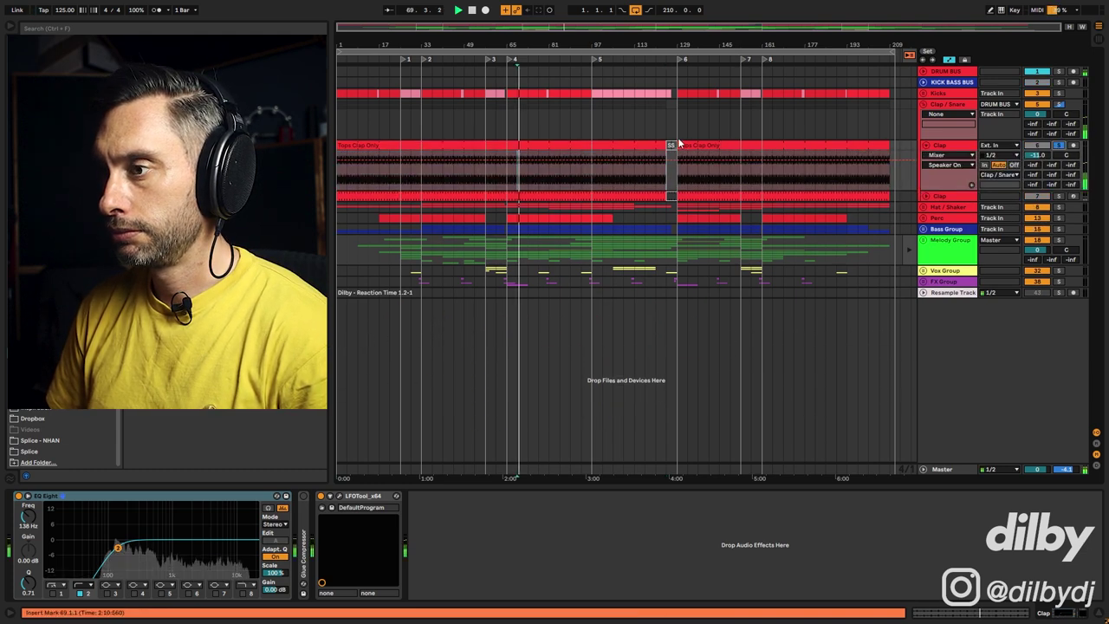
left_click(548, 147)
double_click(548, 149)
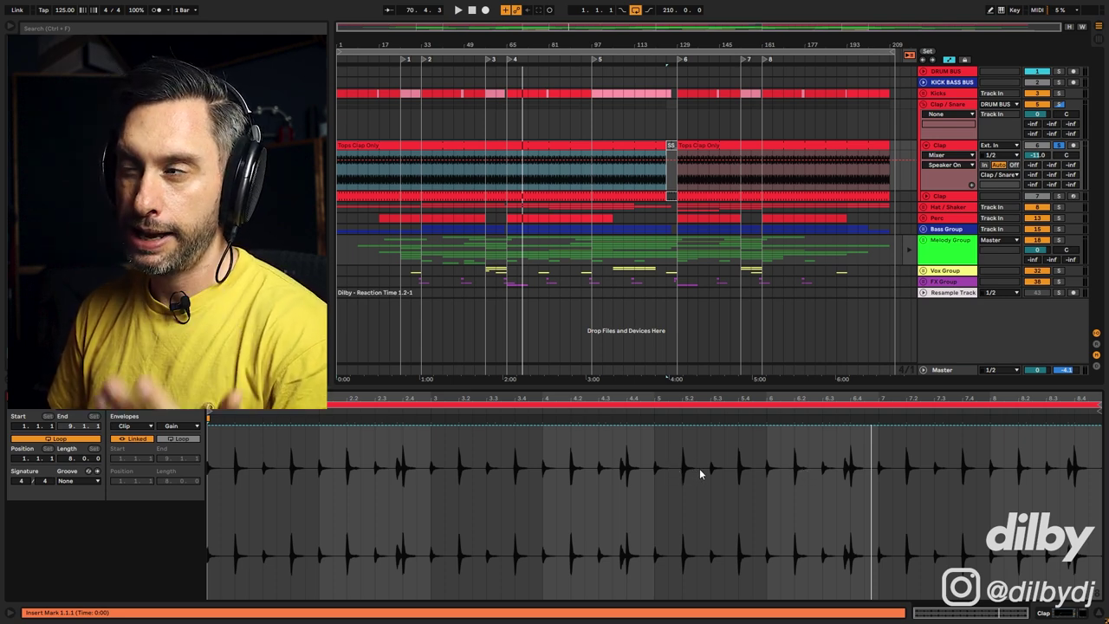
Unfold Hat / Shaker, expand Top Loop, play from a Tops Hats Only clip, and solo Top Loop and Clap
left_click(924, 208)
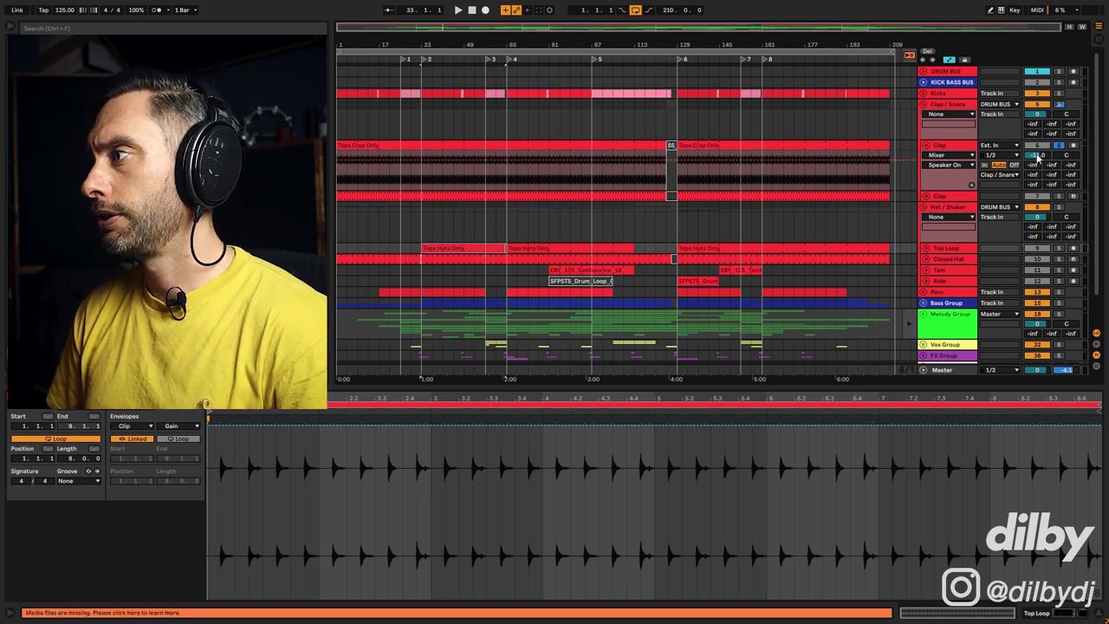
left_click(924, 249)
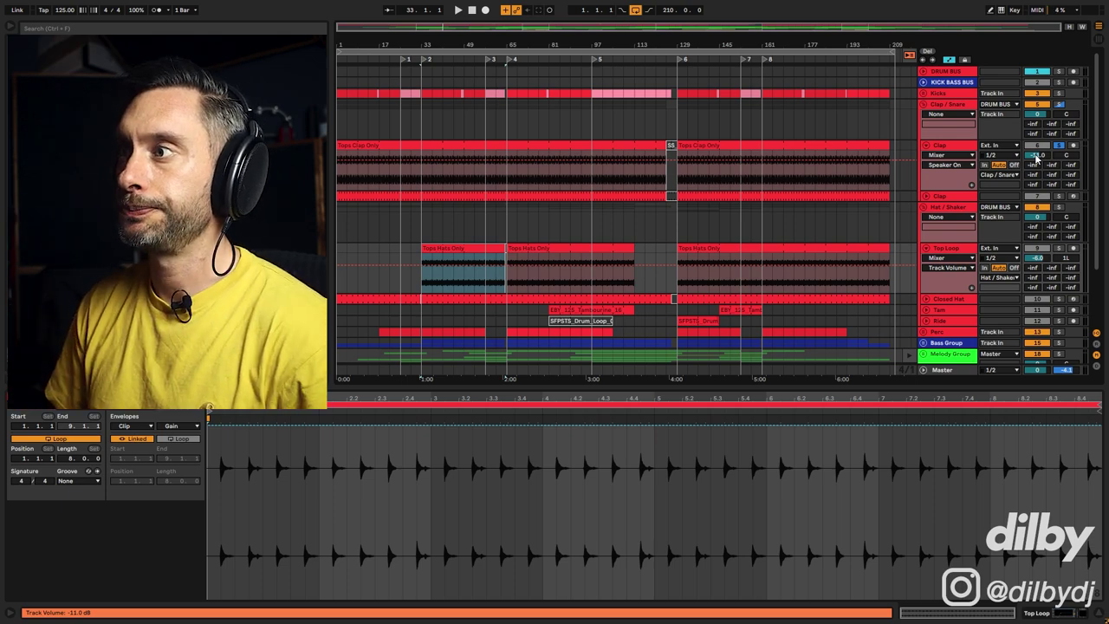
left_click(544, 249)
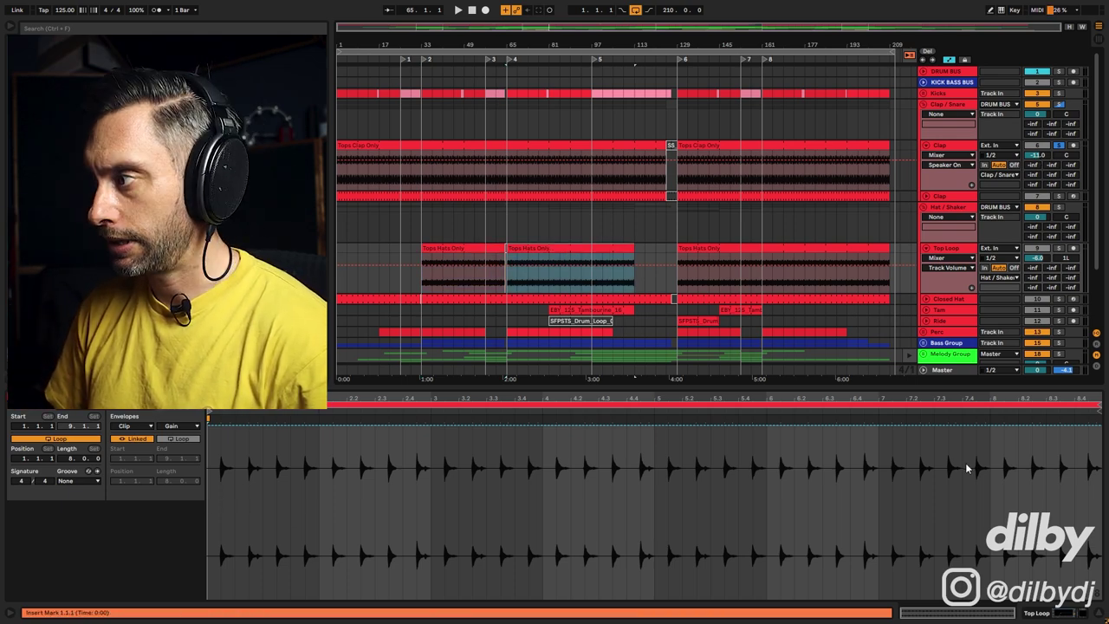
key("space")
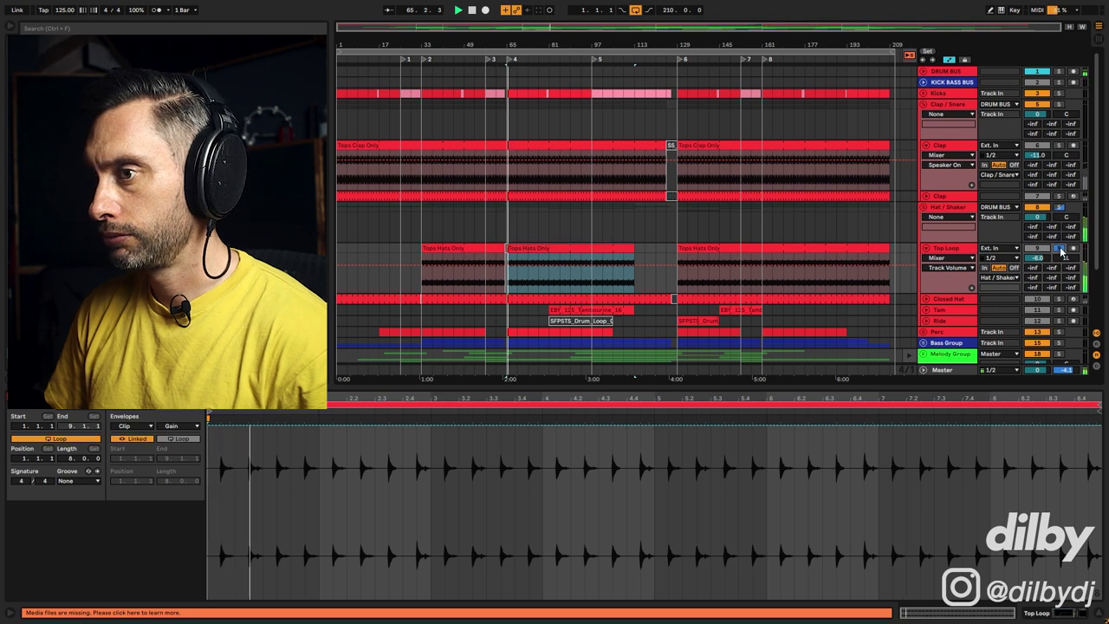
left_click(1060, 249)
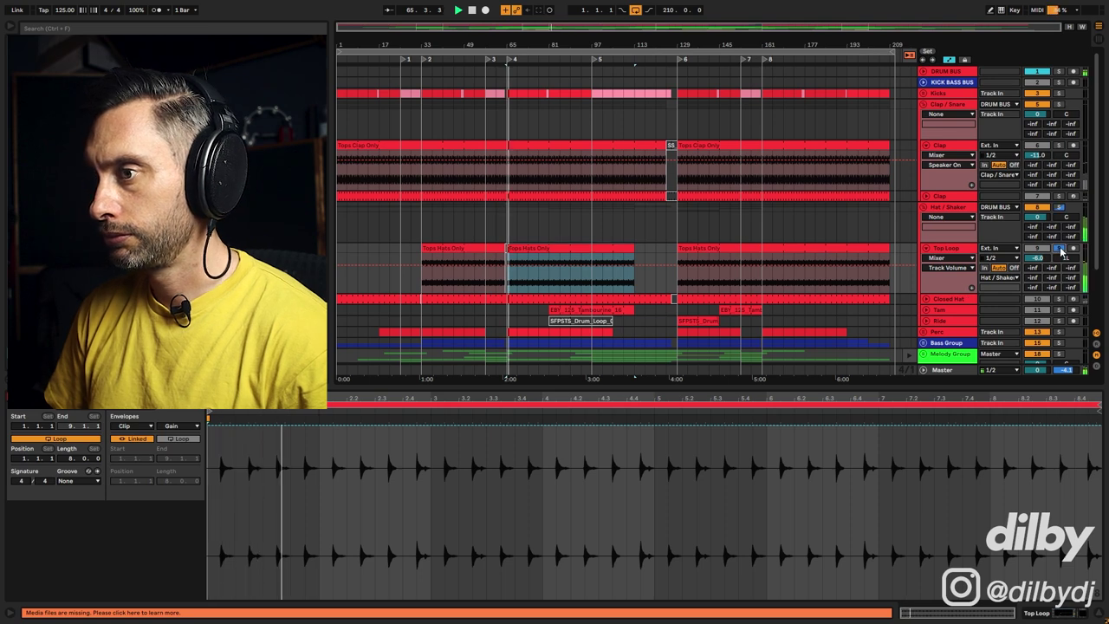
left_click(1059, 146)
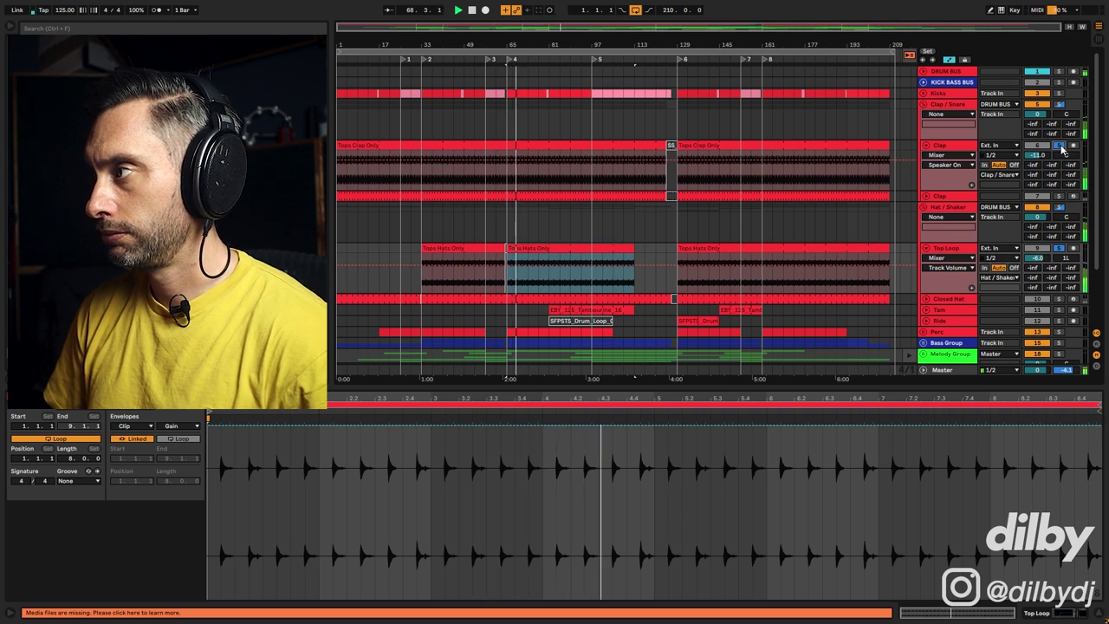
Open the Clap track's LFOTool window and compare the clap with LFOTool bypassed and on
left_click(958, 150)
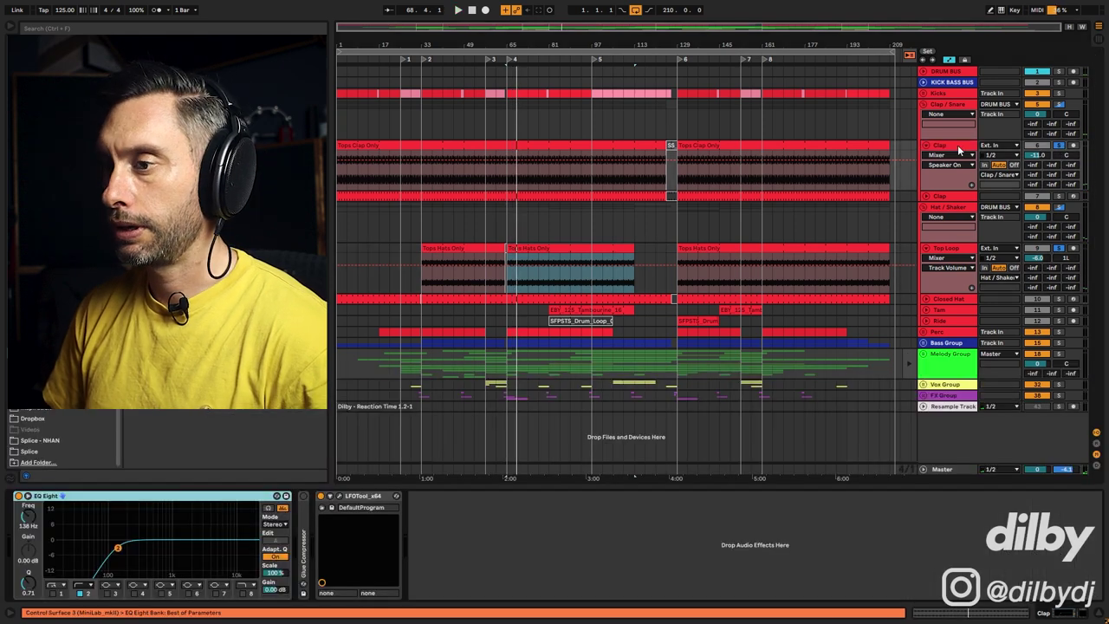
left_click(340, 496)
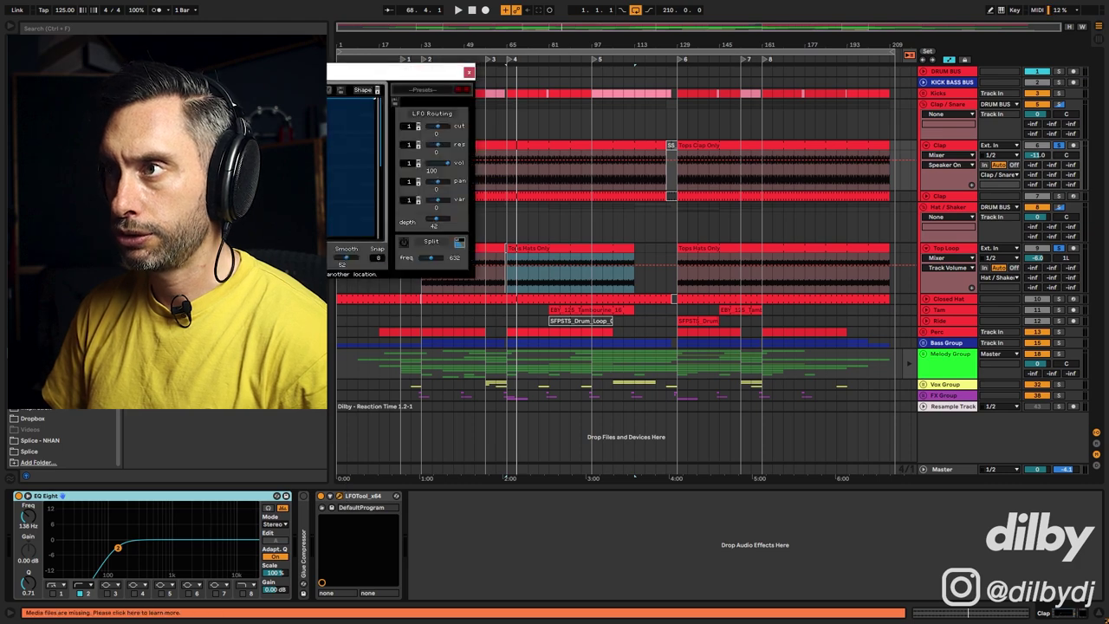
left_click_drag(330, 75, 740, 127)
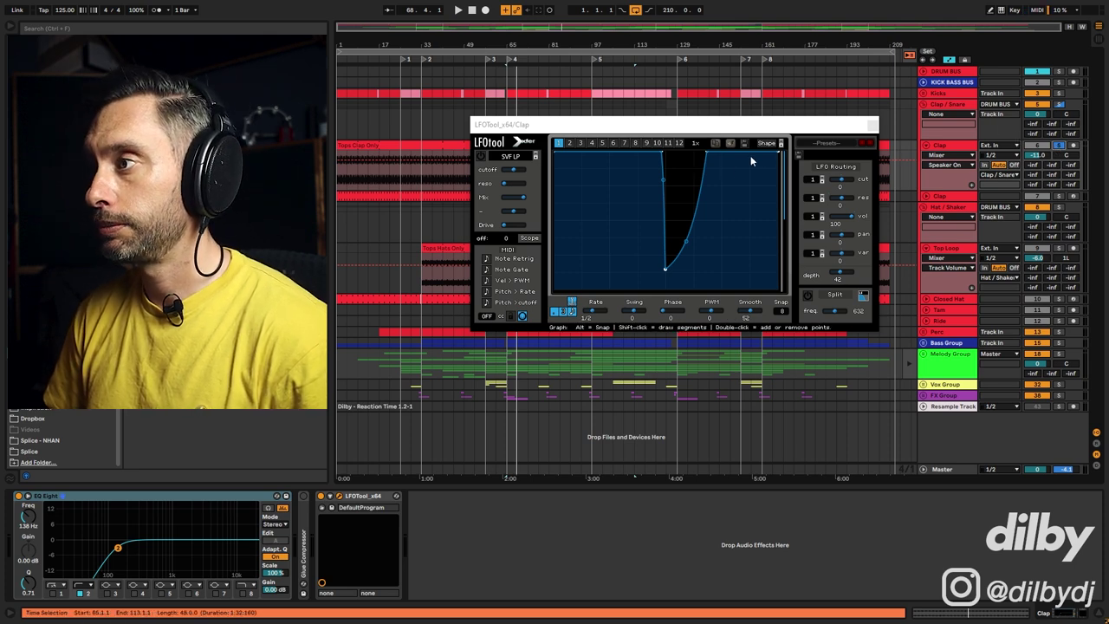
key("space")
left_click(320, 497)
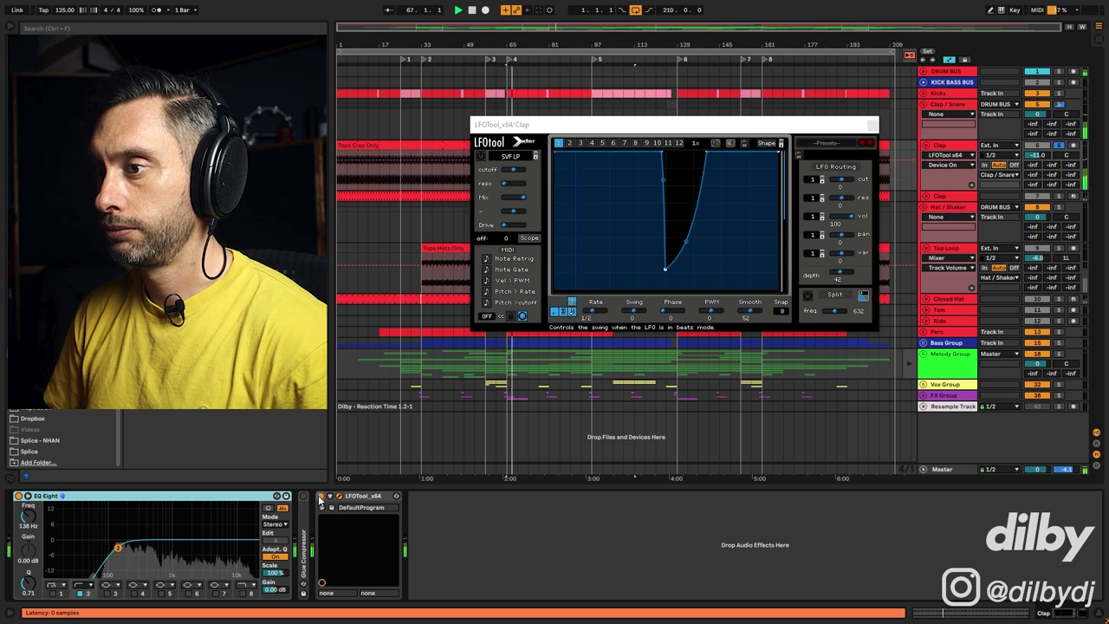
left_click(320, 496)
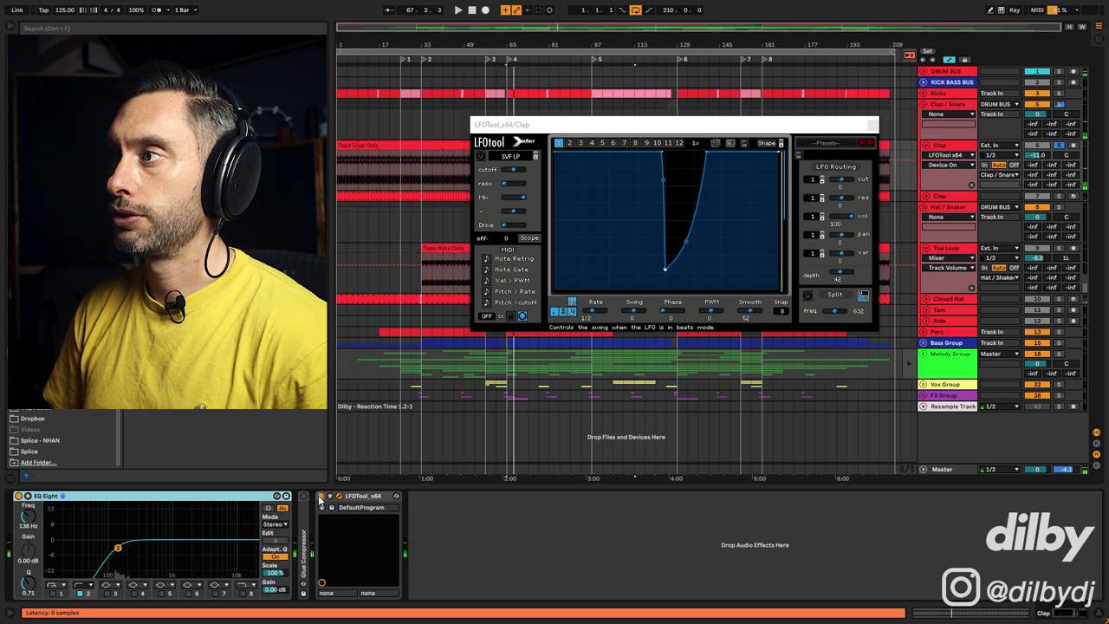
Play the Tops Clap Only clip, hide LFOTool, and display the Clap track's device chain
left_click(945, 197)
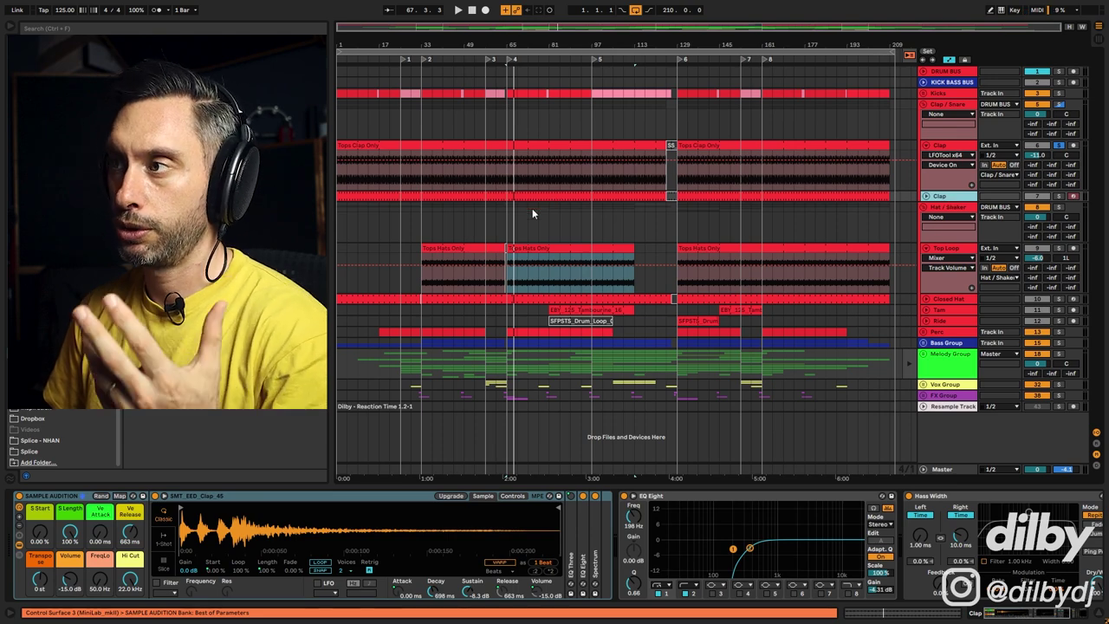
left_click(569, 143)
key("shift+Tab")
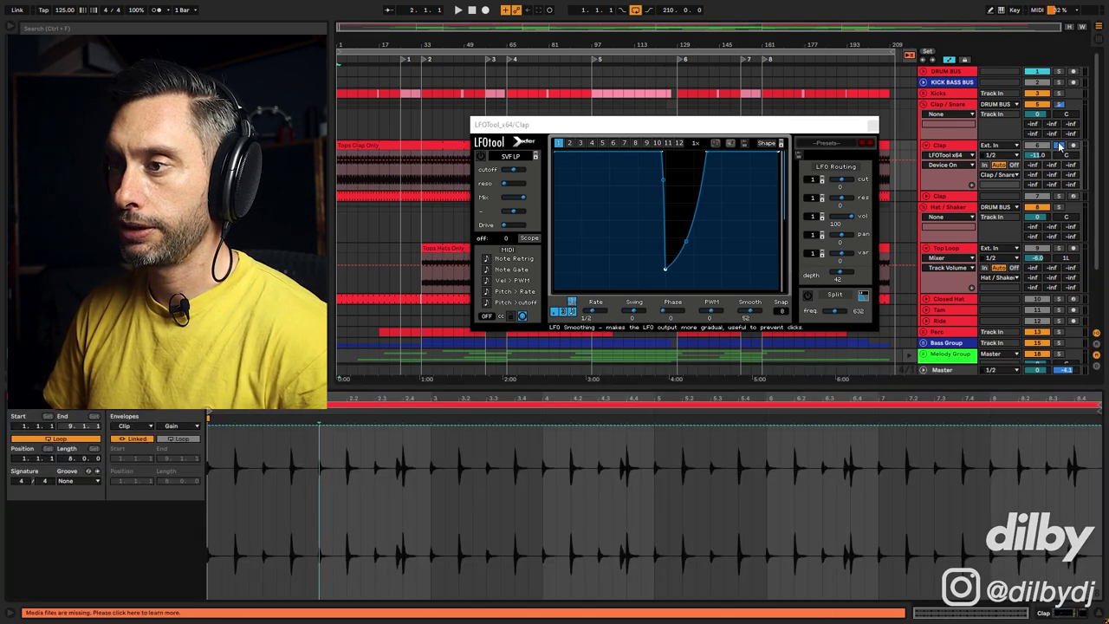
key("space")
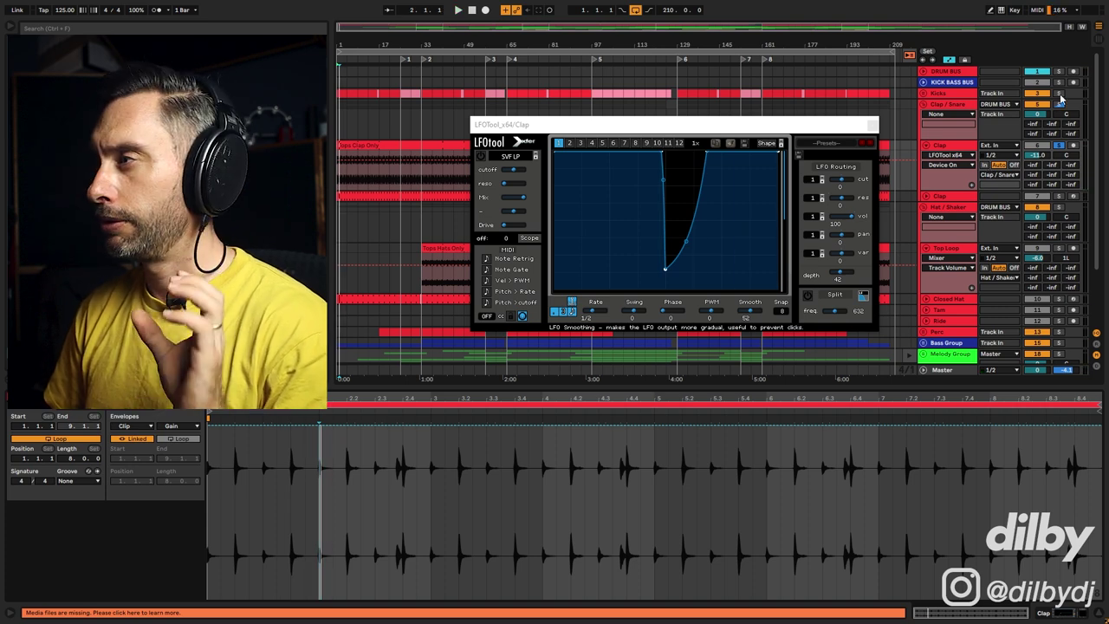
key("ctrl+alt+p")
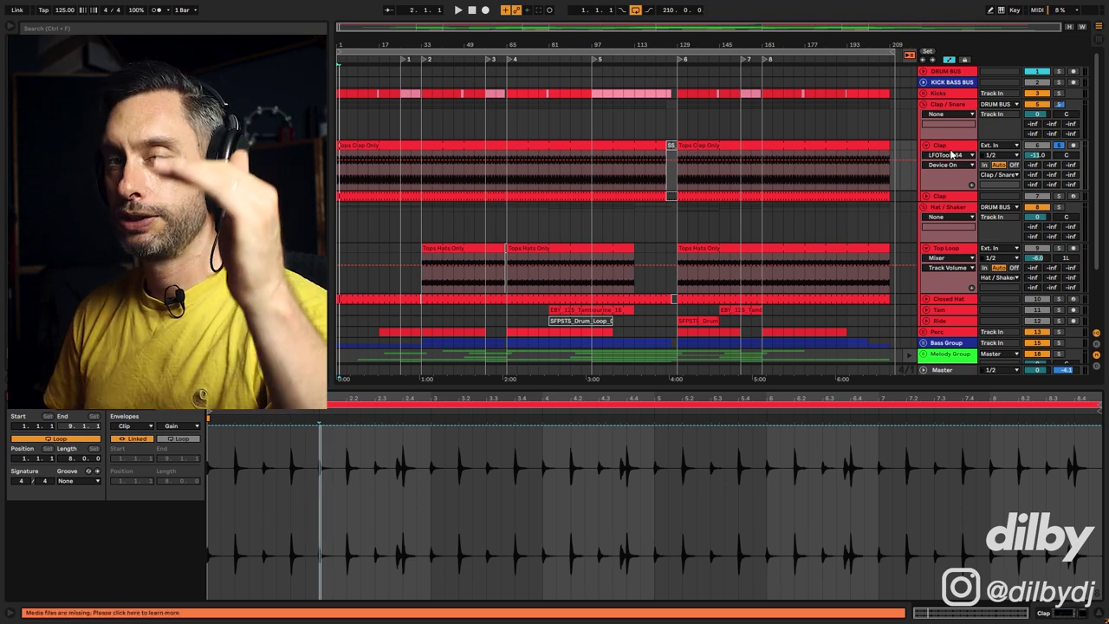
left_click(947, 196)
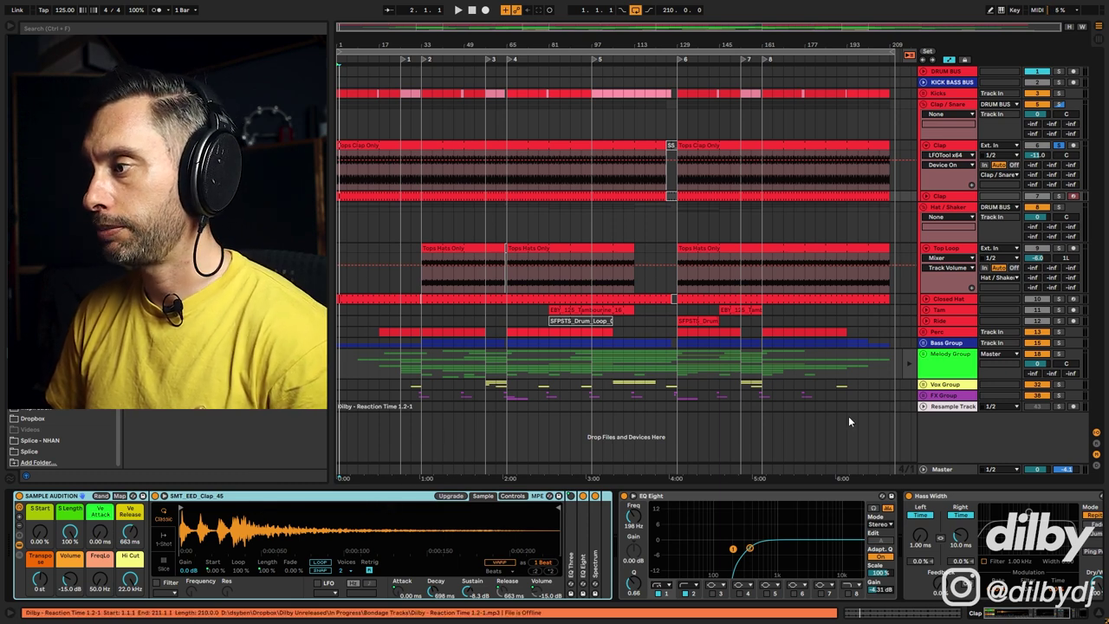
Solo and unfold the second Clap track, then audition its waveform
left_click(1058, 197)
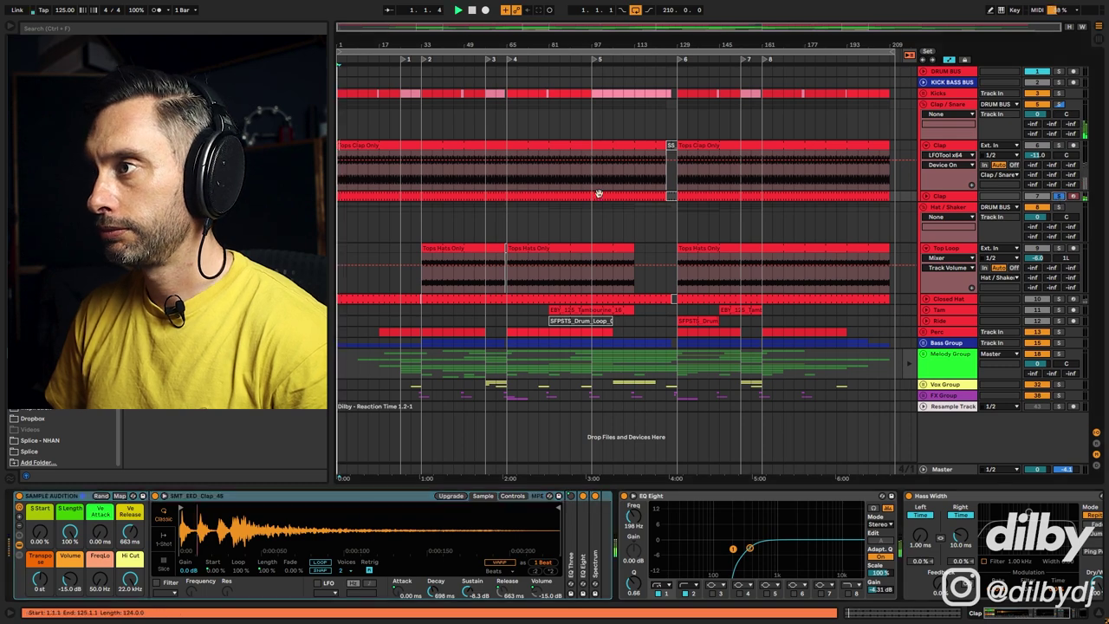
left_click(926, 197)
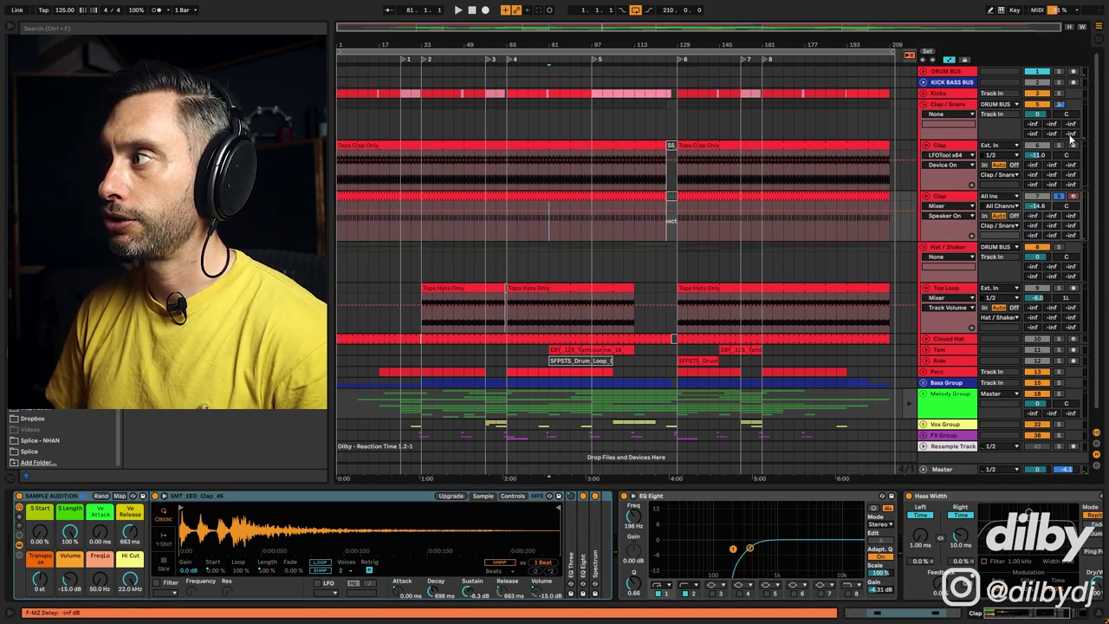
key("space")
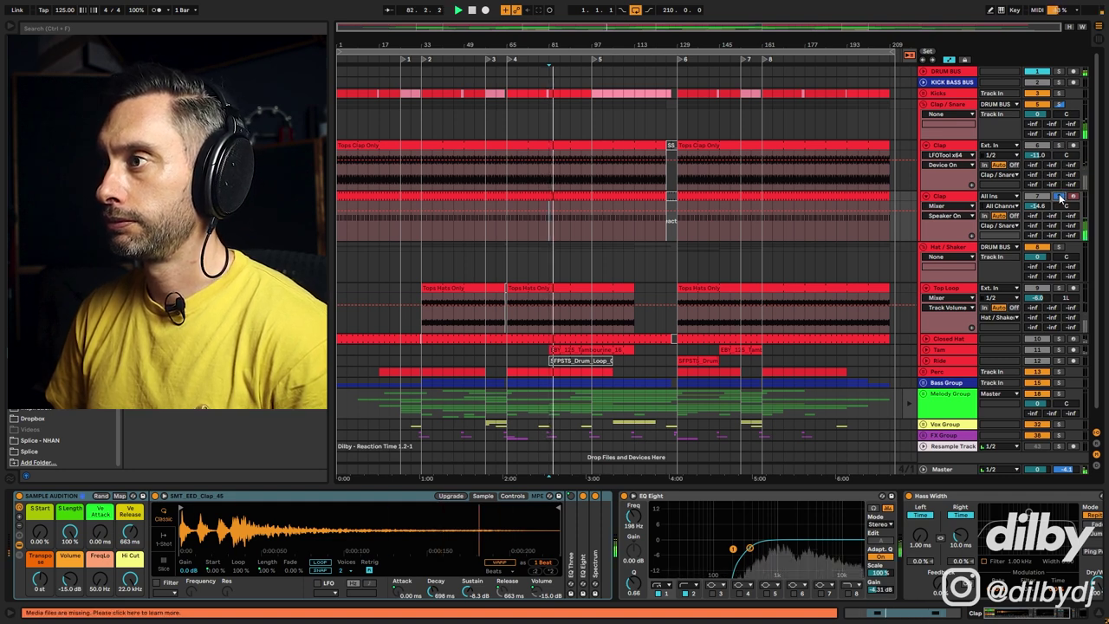
key("space")
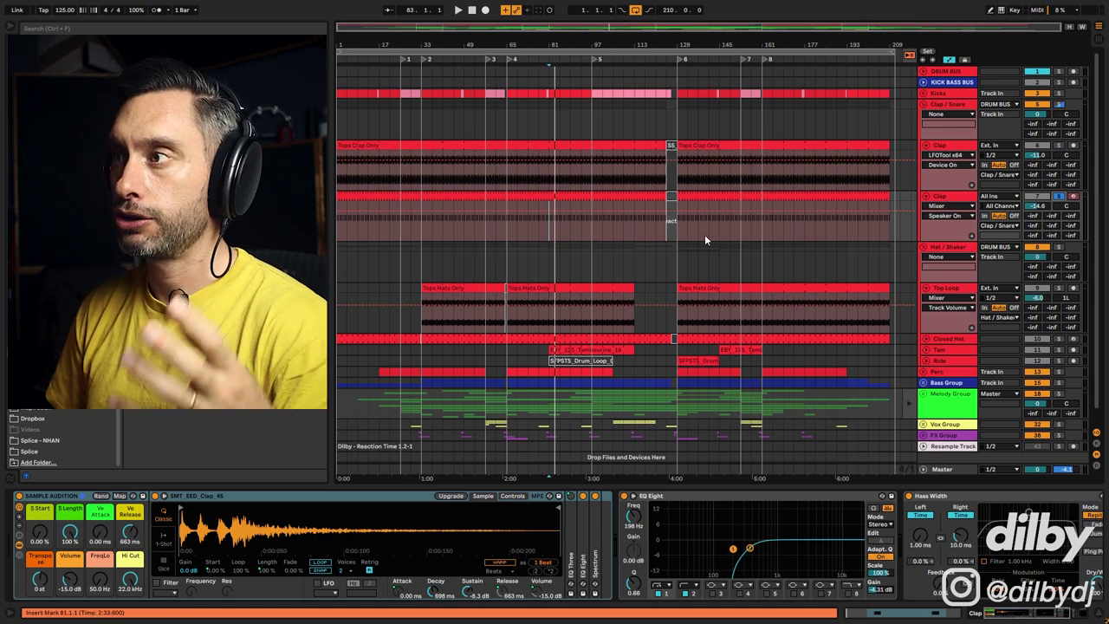
Compare both Clap tracks' devices and scroll to Hass Width, Glue Compressor and VerbSuite
left_click(944, 147)
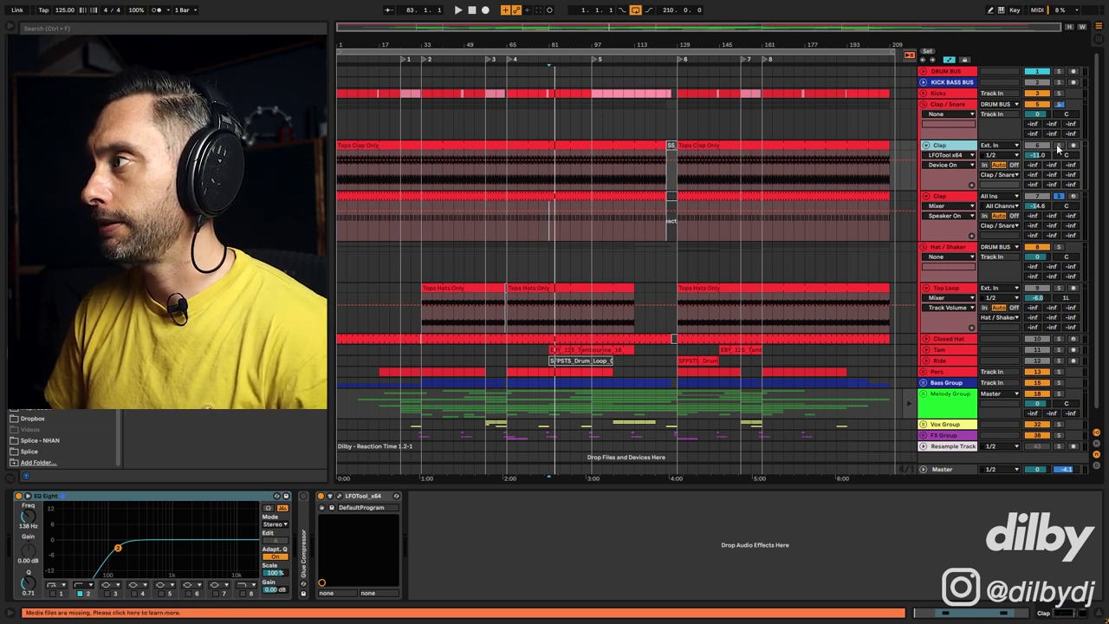
key("space")
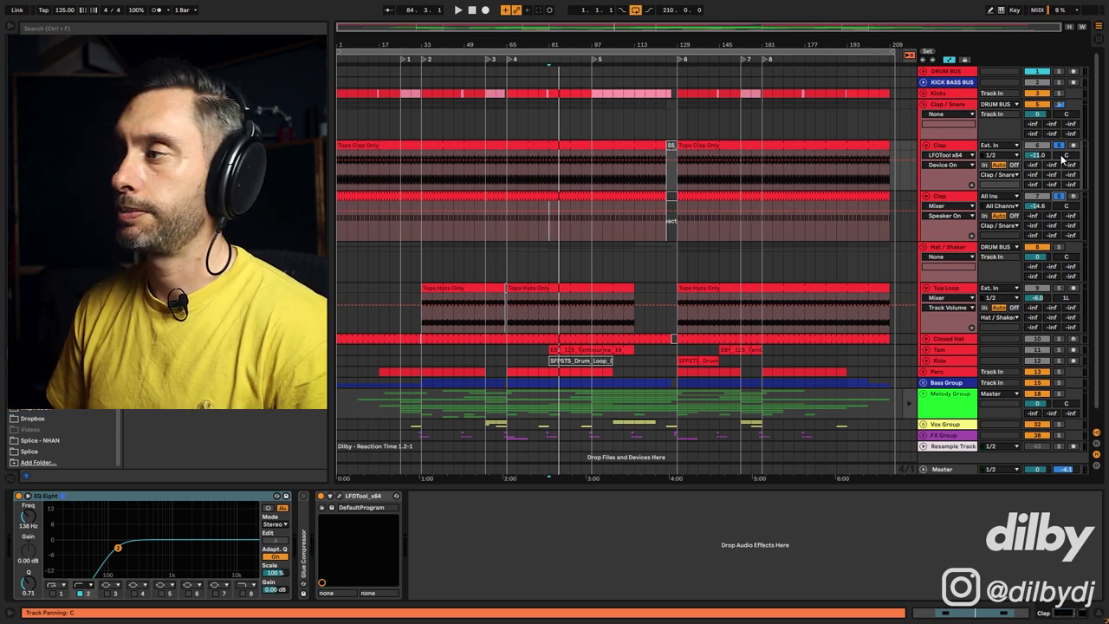
left_click(1064, 198)
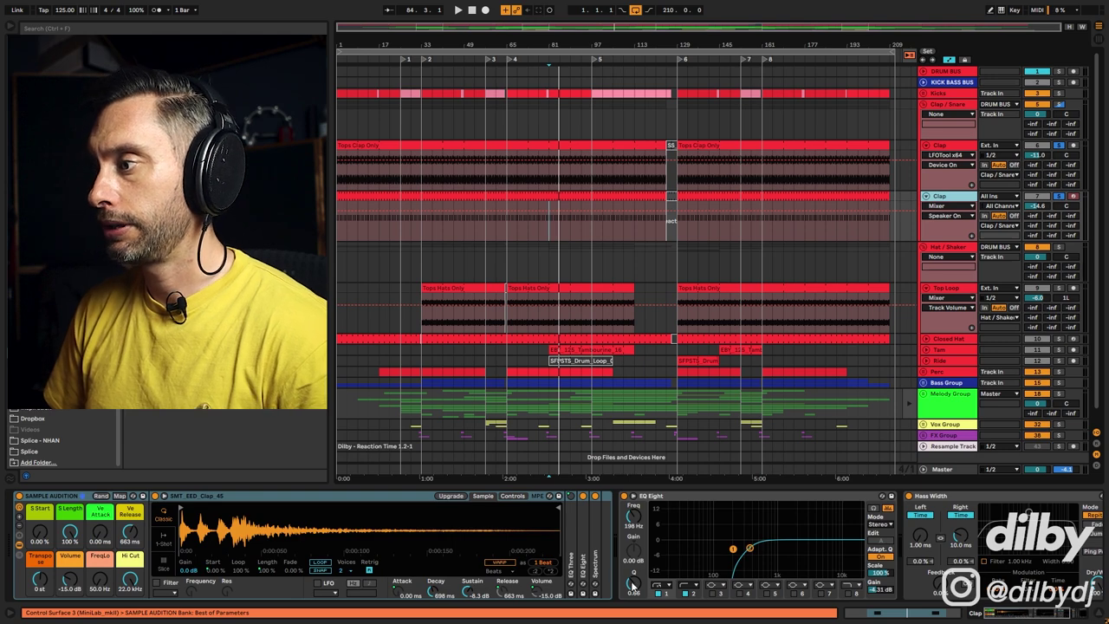
left_click(1005, 613)
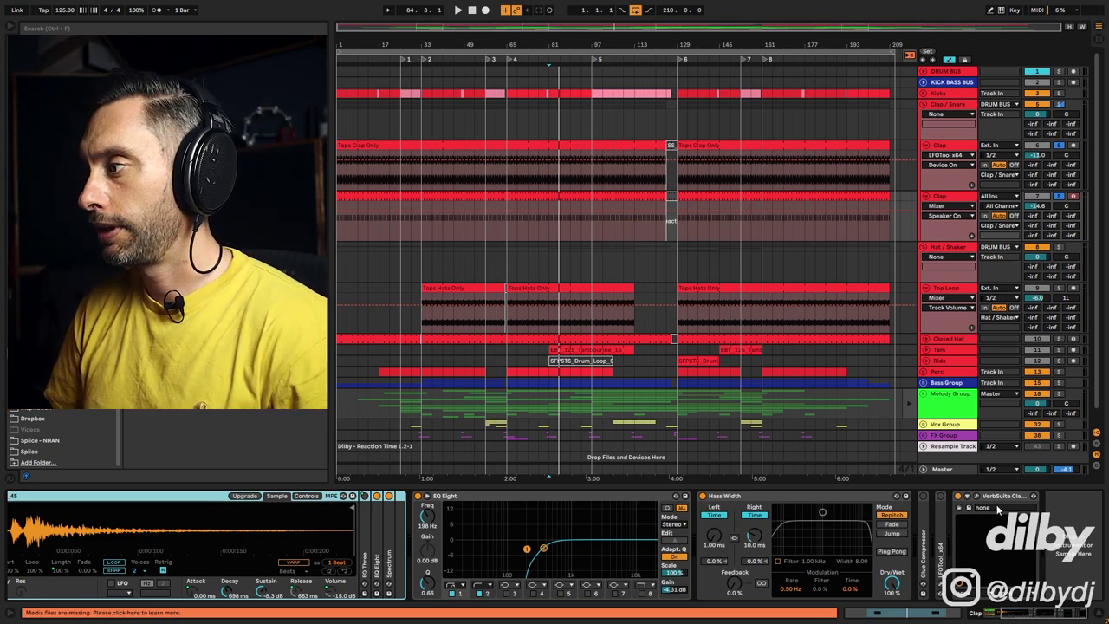
Inspect the clap VerbSuite reverb (Dilby Clap Plate, 883 ms decay), close it, and play from bar 81
left_click(976, 497)
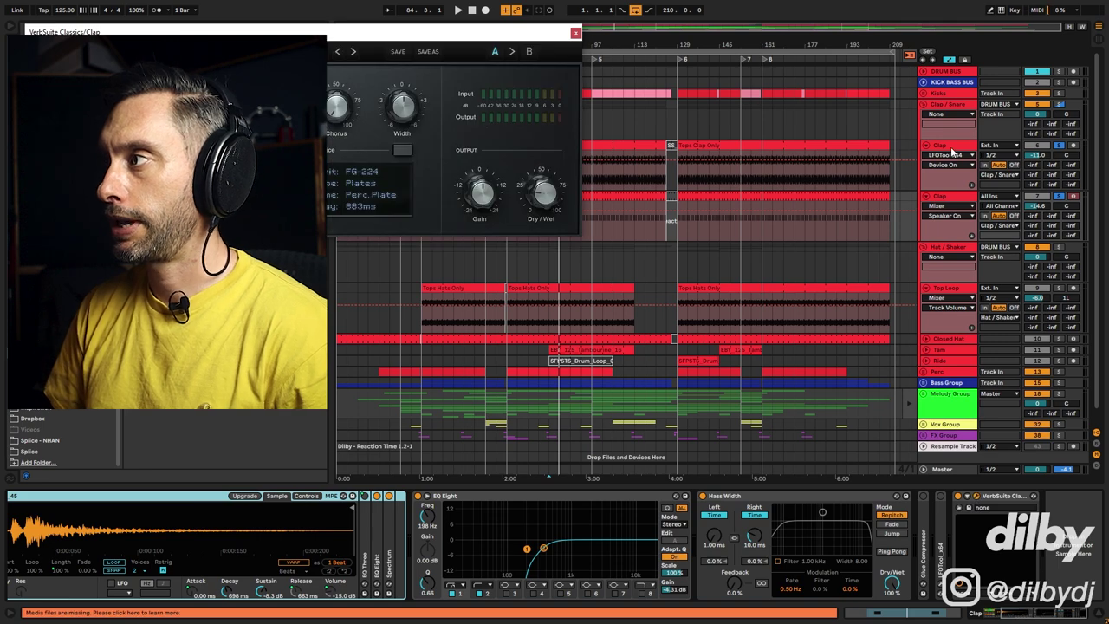
left_click(951, 149)
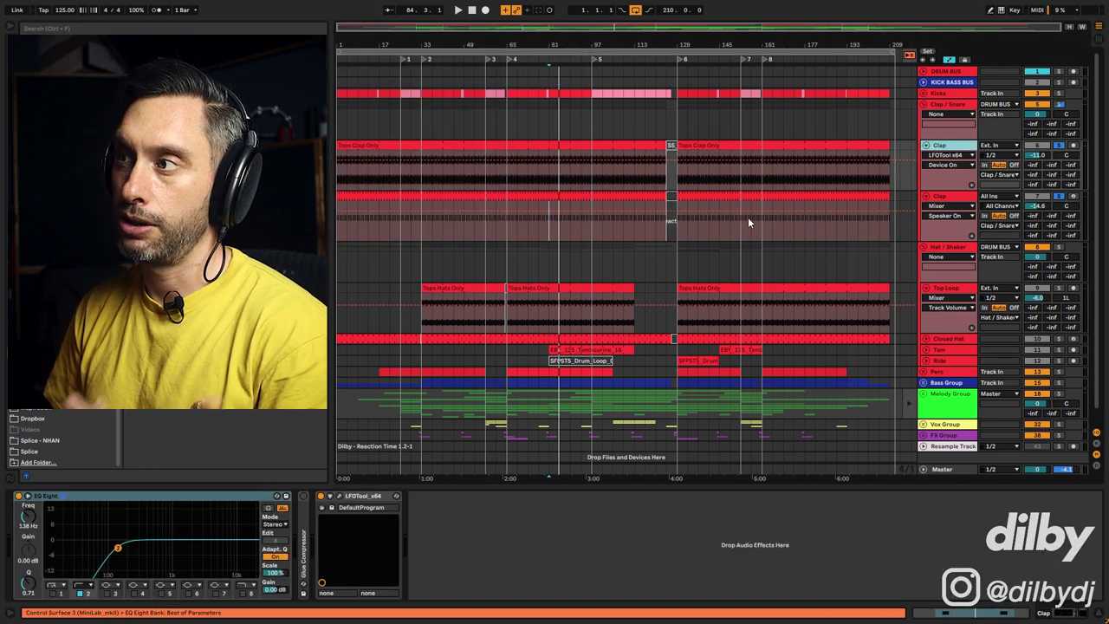
left_click(967, 215)
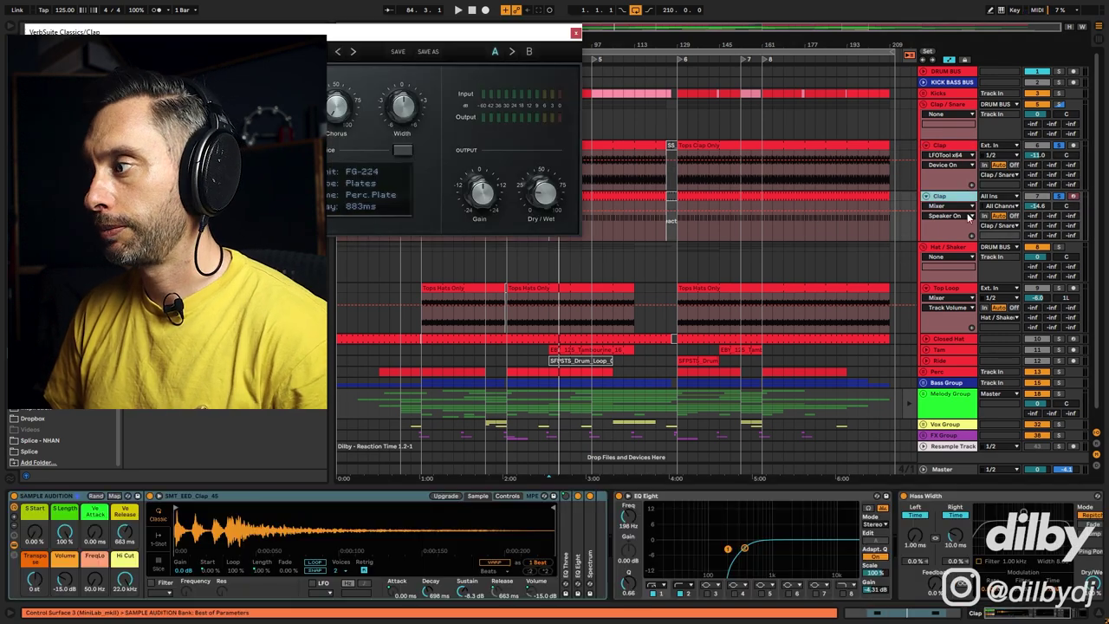
left_click(1002, 615)
left_click_drag(442, 32, 825, 113)
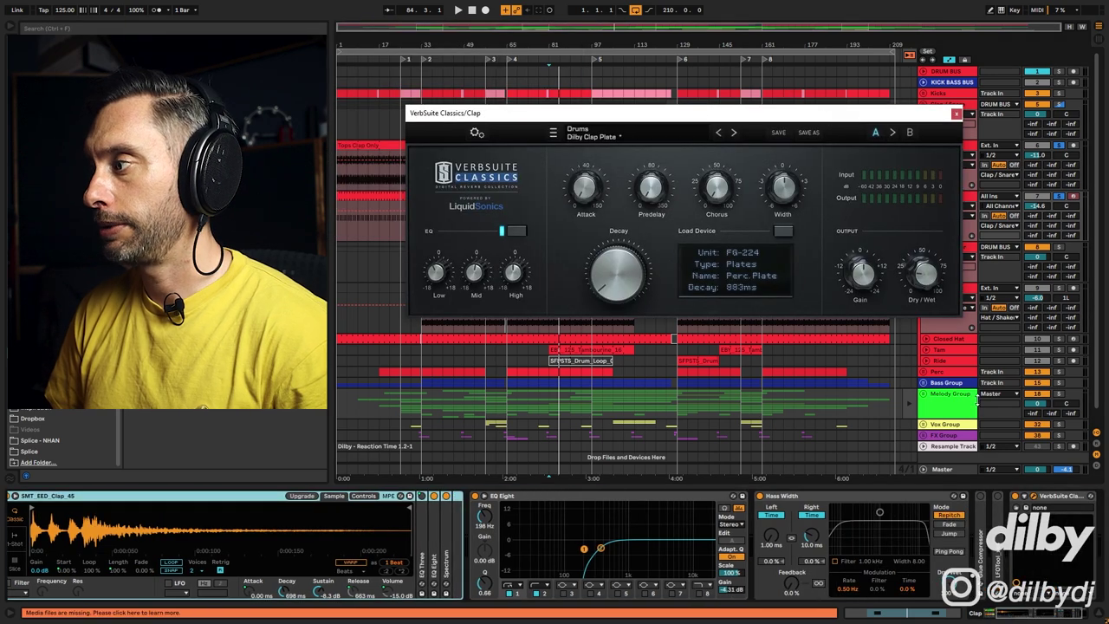
left_click(1055, 103)
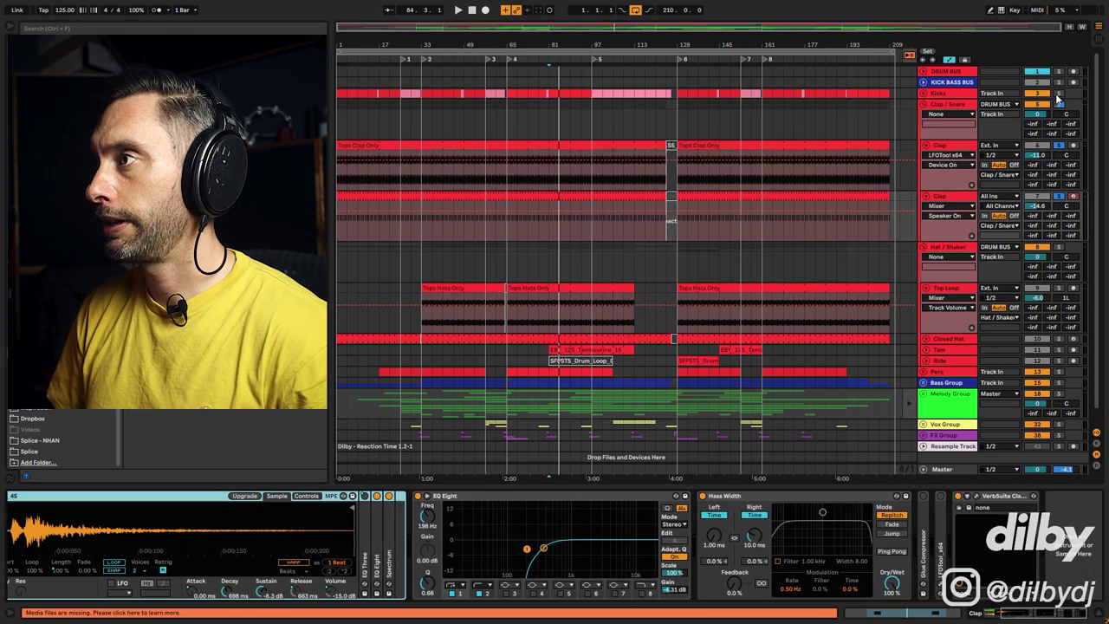
left_click(549, 115)
key("space")
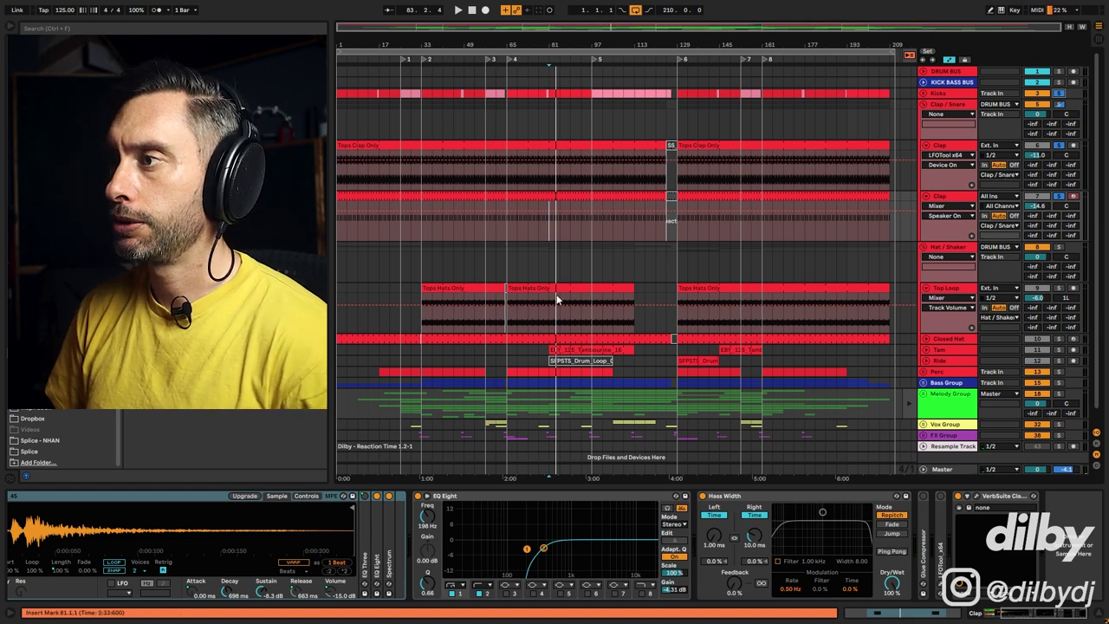
Play Tops Hats Only from bar 69, then select the Top Loop clip at bar 77
left_click(515, 318)
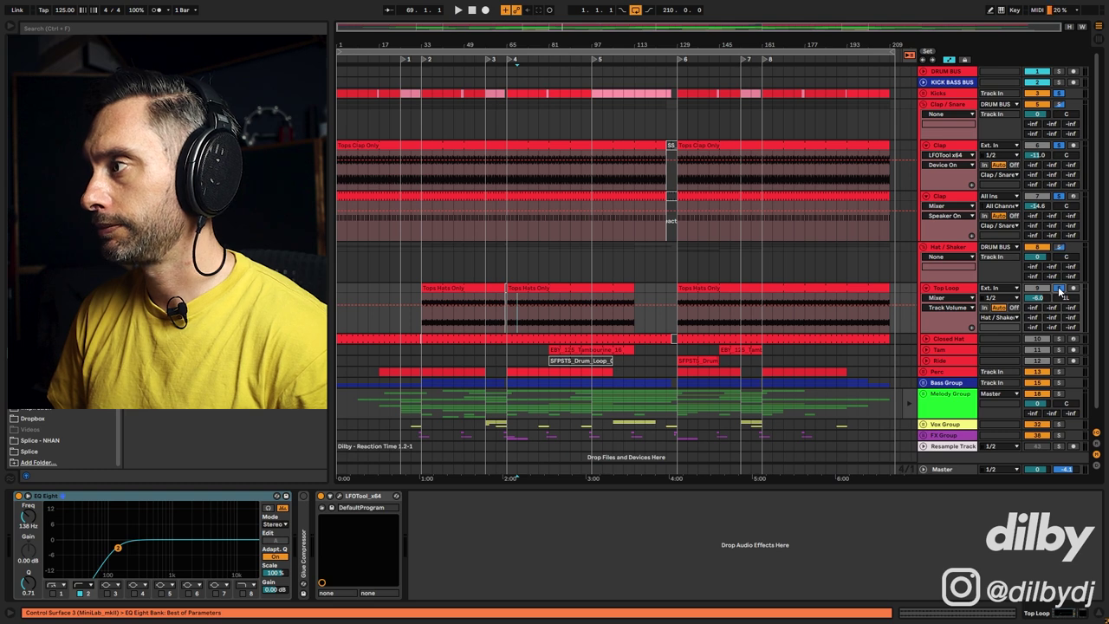
key("space")
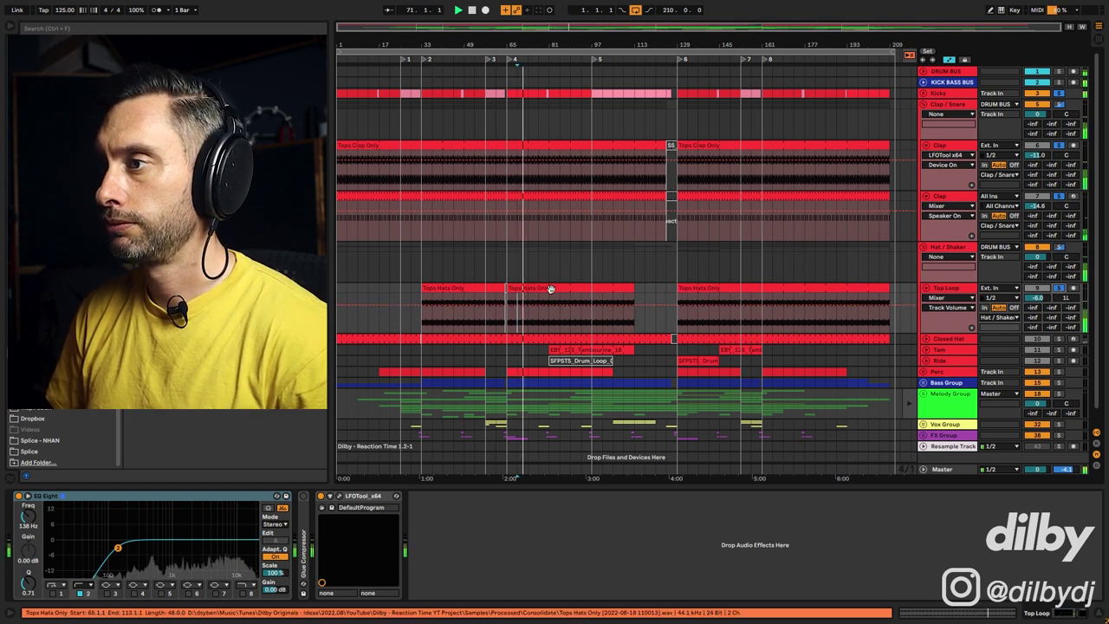
key("space")
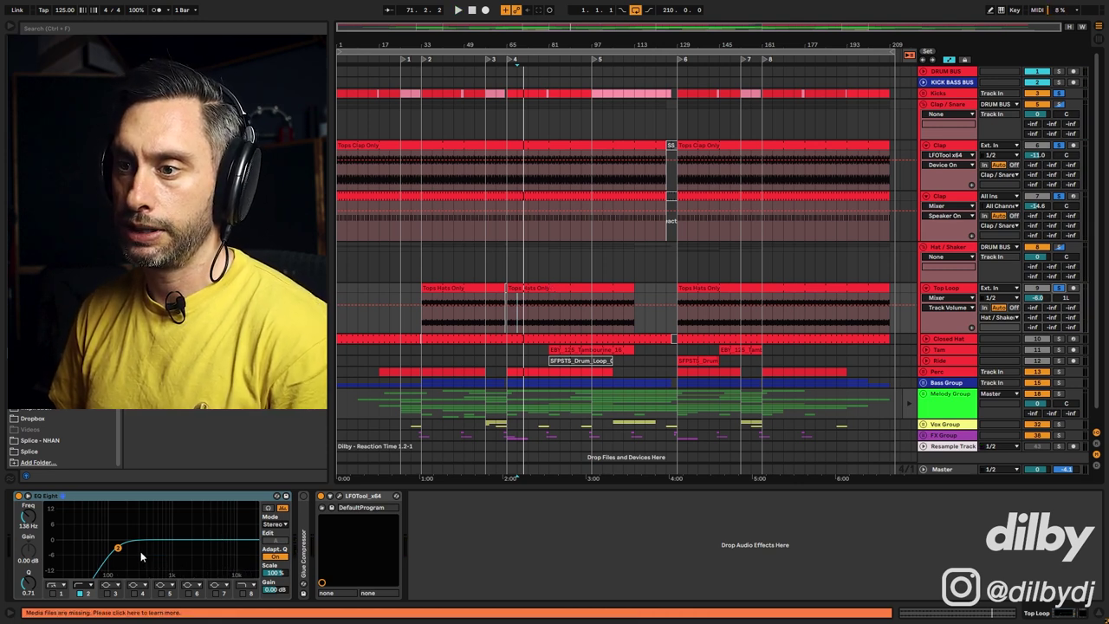
left_click(538, 317)
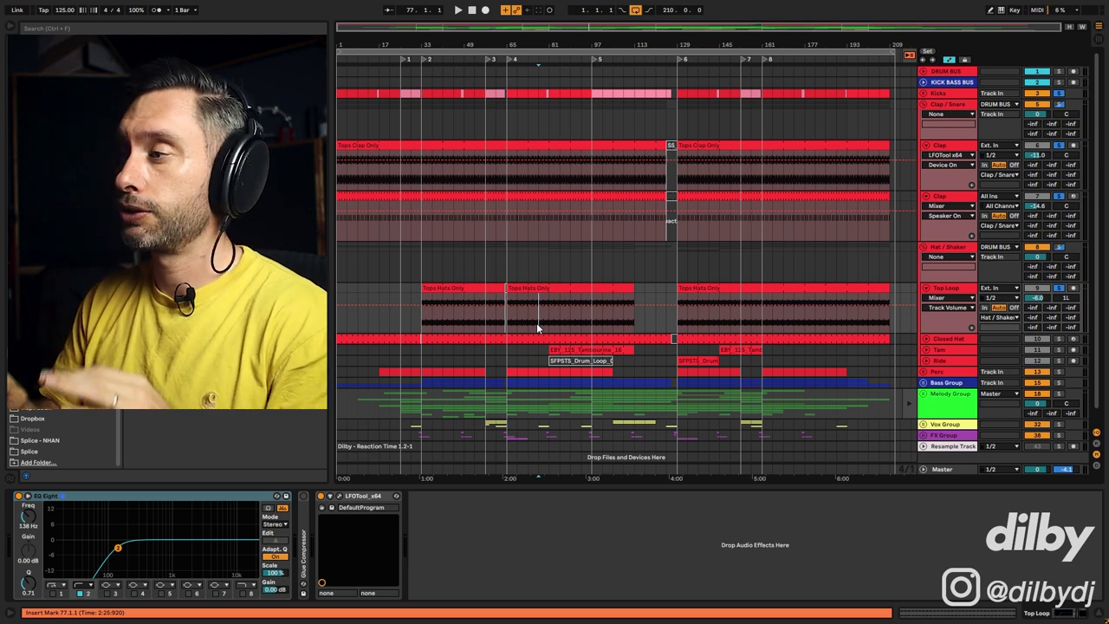
Open the short Clap clip and draw volume envelope dips across it in Draw Mode
left_click(567, 287)
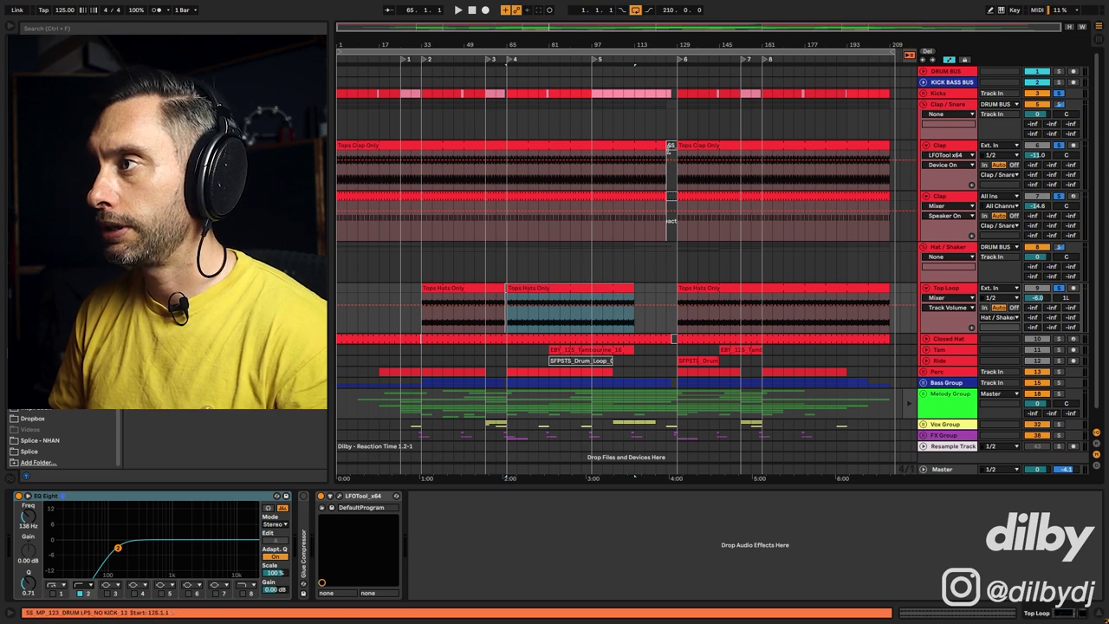
double_click(672, 169)
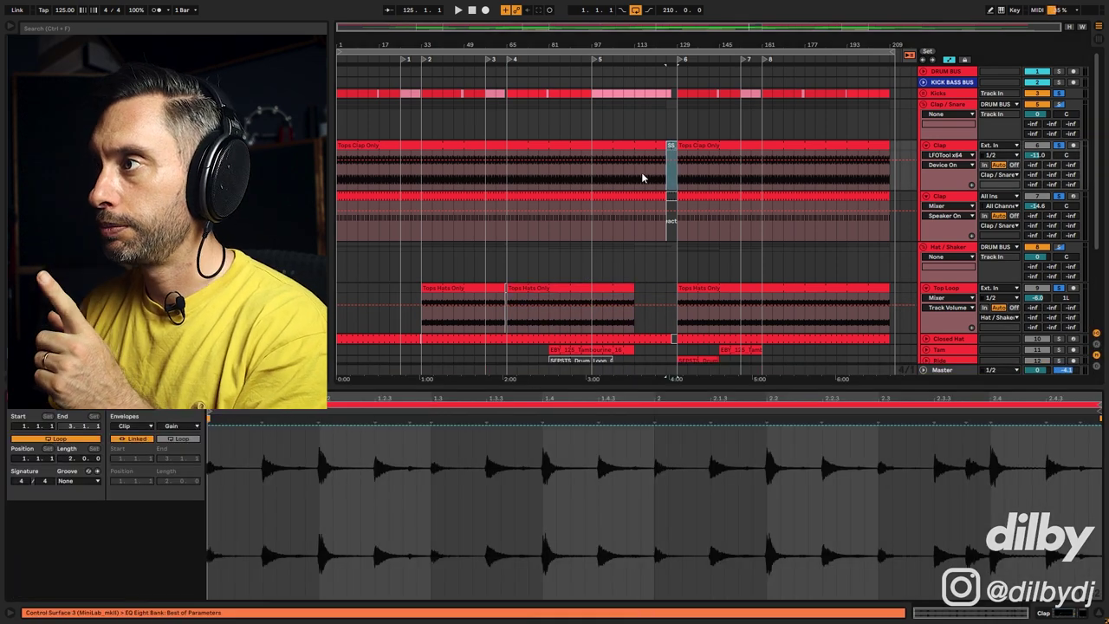
left_click(232, 509)
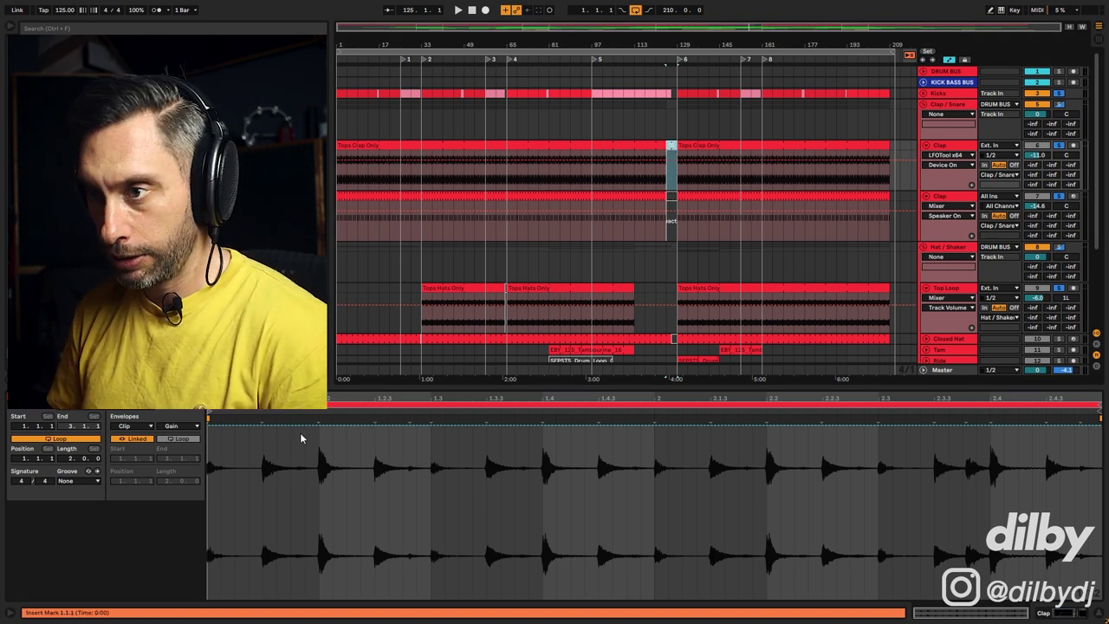
key("b")
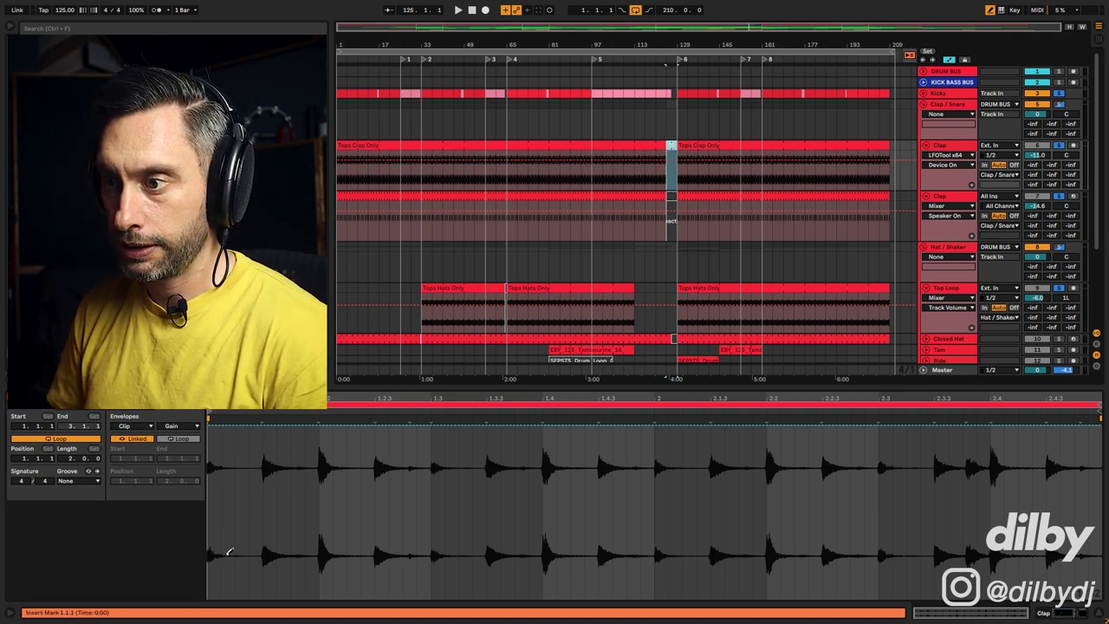
mouse_move(232, 576)
left_mouse_down()
mouse_move(304, 593)
mouse_move(373, 580)
mouse_move(486, 593)
mouse_move(507, 420)
mouse_move(555, 424)
left_mouse_up()
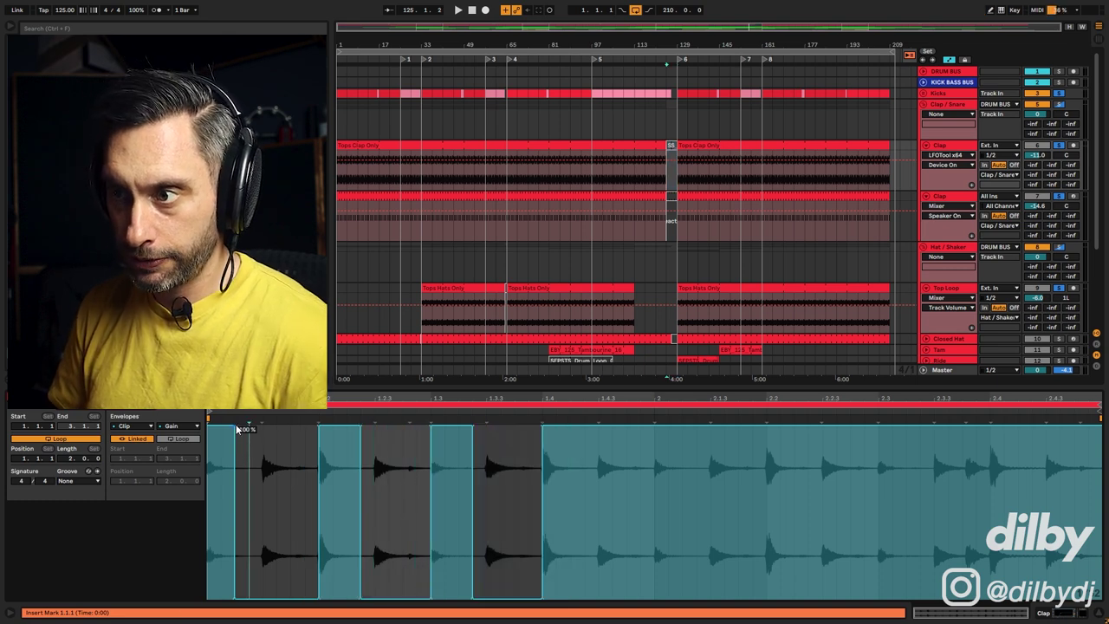
Slope the envelope pulses' edges into ramps and clear the clip's time selection
left_click_drag(238, 429, 232, 428)
left_click_drag(318, 596, 312, 596)
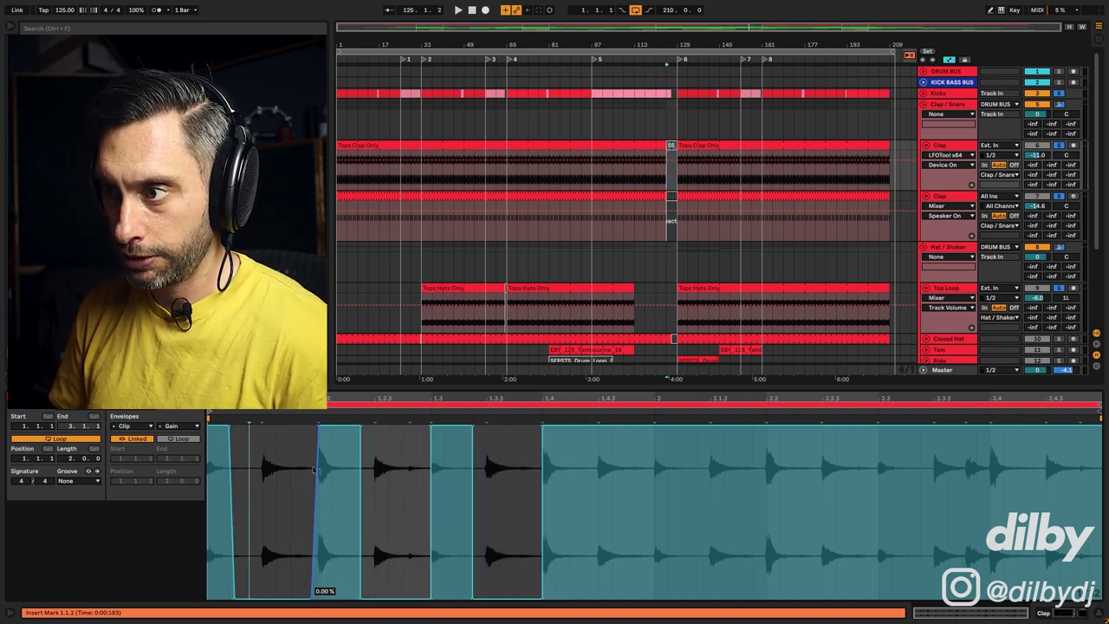
left_click_drag(363, 427, 355, 428)
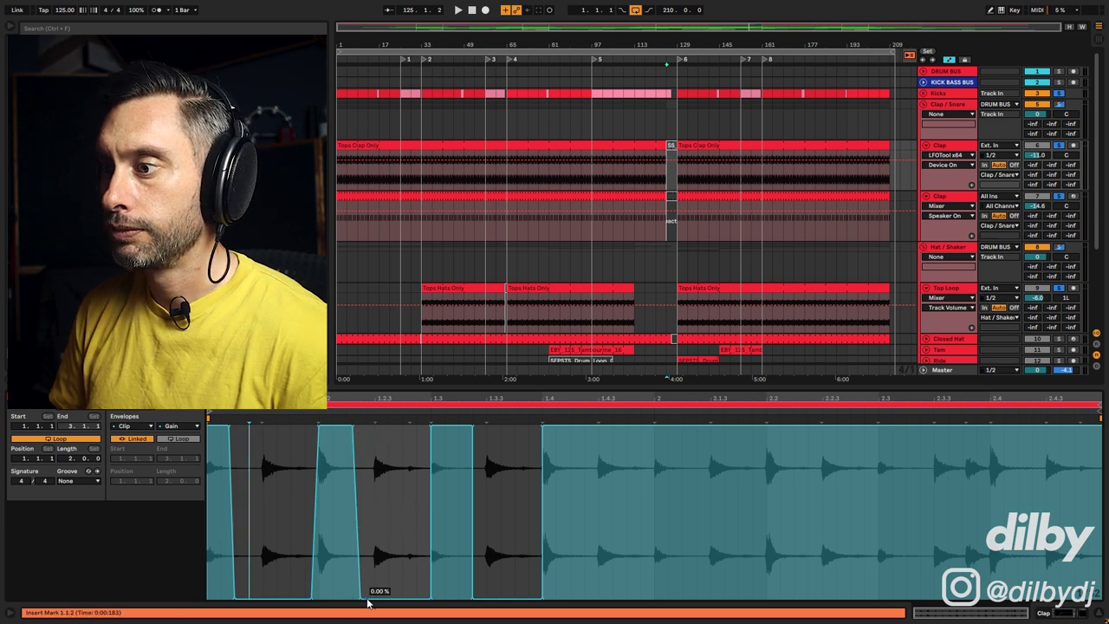
left_click_drag(360, 597, 371, 598)
left_click_drag(432, 426, 234, 455)
left_click(666, 308)
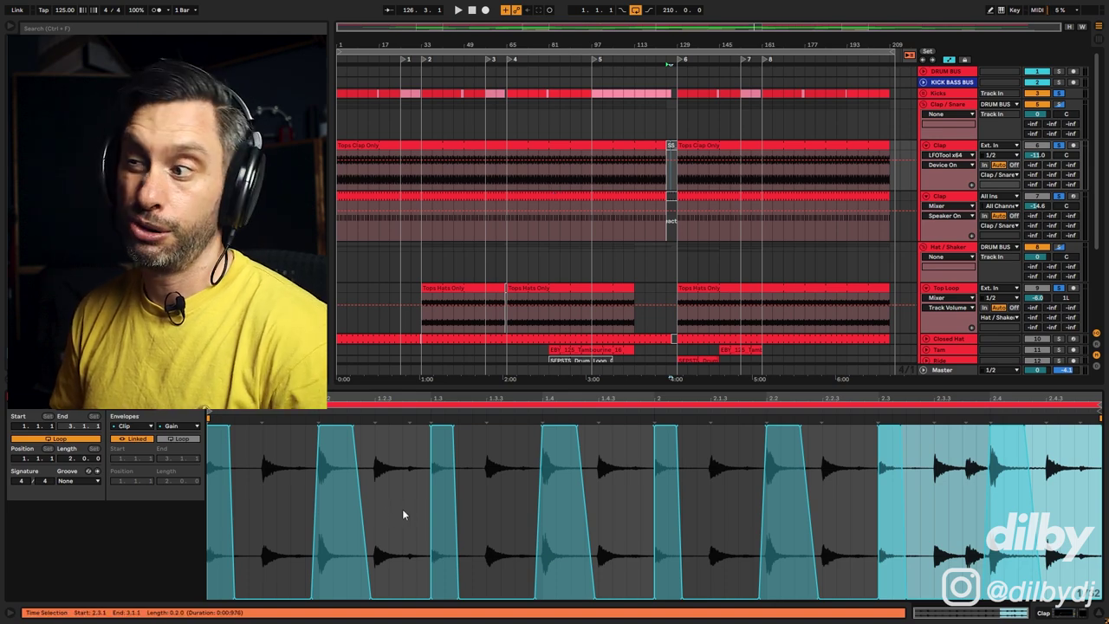
left_click(598, 463)
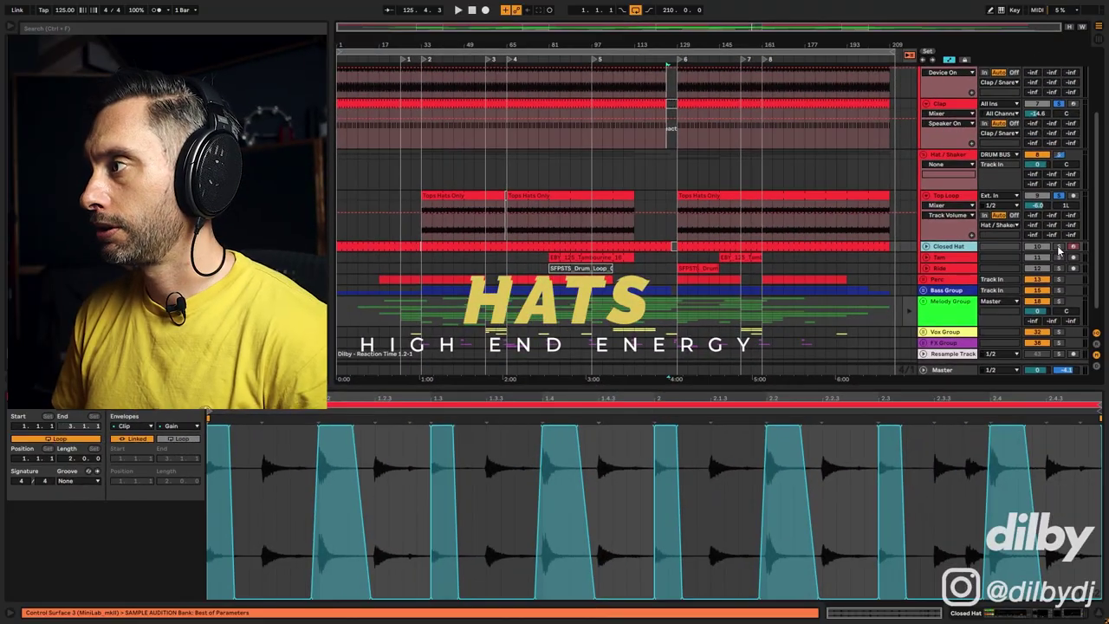
Play the Closed Hat clip from bar 129 and display its Vocoder, StereoSavage and EQ Eight chain
left_click(695, 246)
key("space")
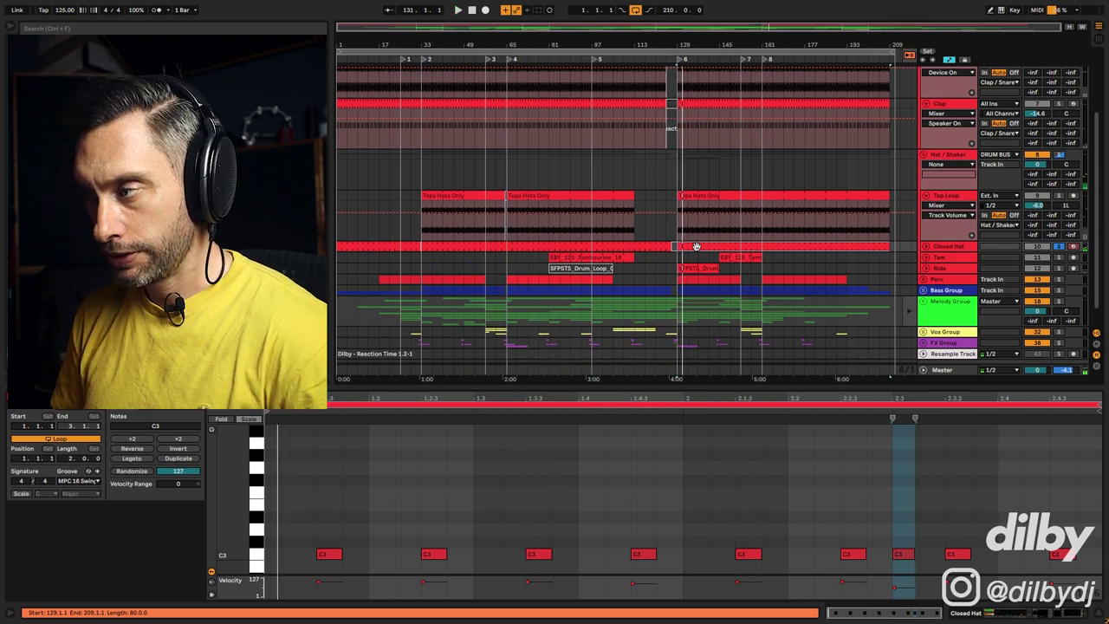
key("shift+Tab")
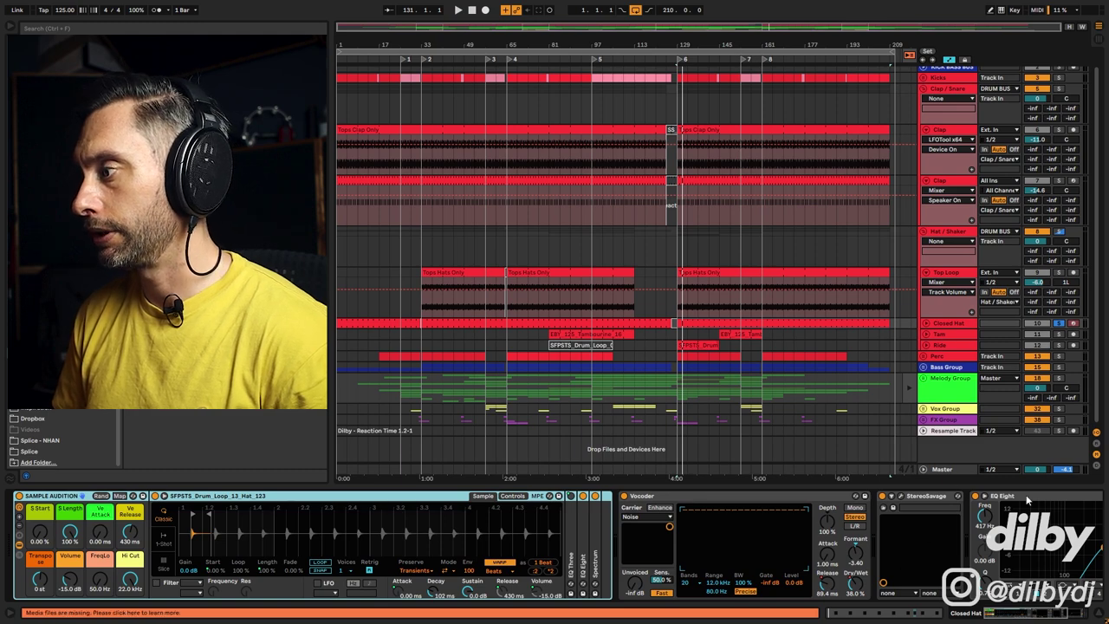
left_click_drag(1009, 613, 1046, 618)
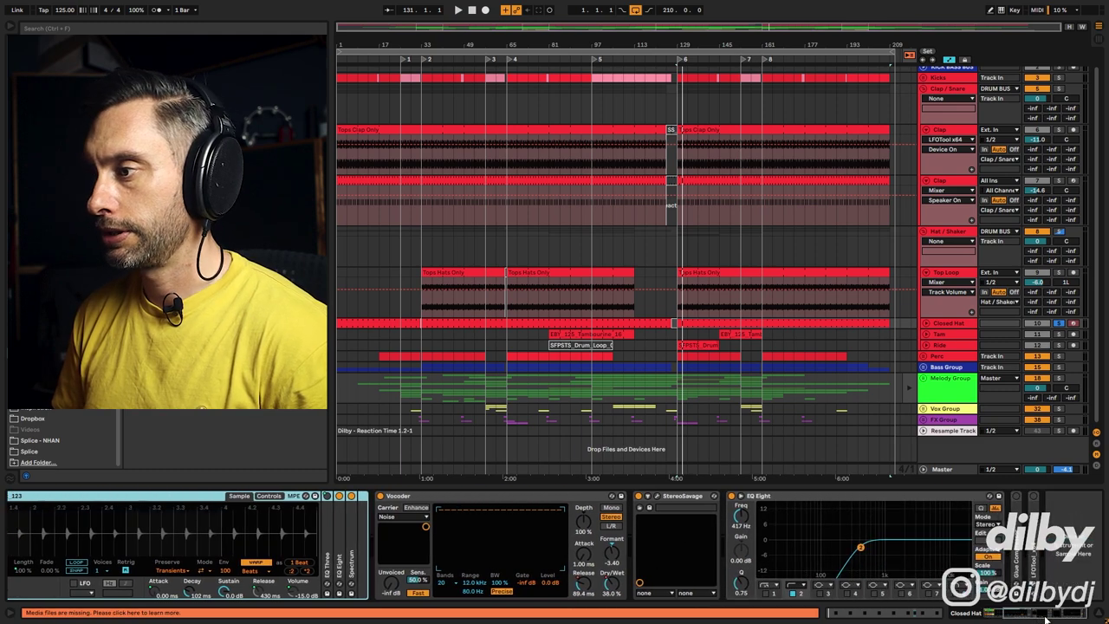
Show the Vocoder Release automation lanes, then play from bar 113
right_click(585, 587)
left_click(624, 524)
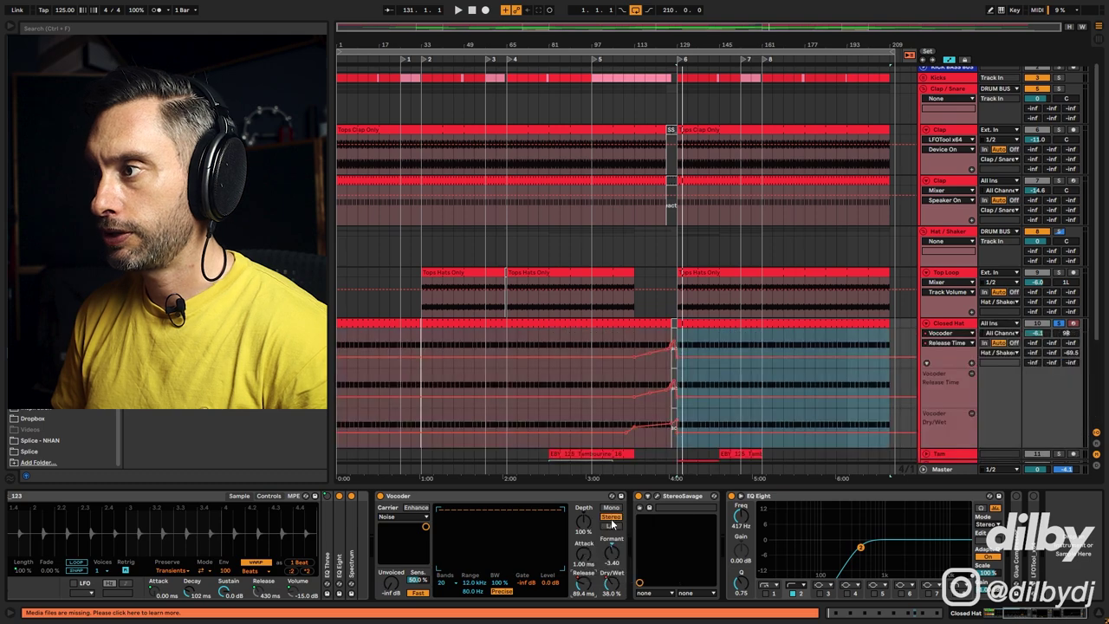
scroll(655, 301, "down", 1)
left_click(634, 400)
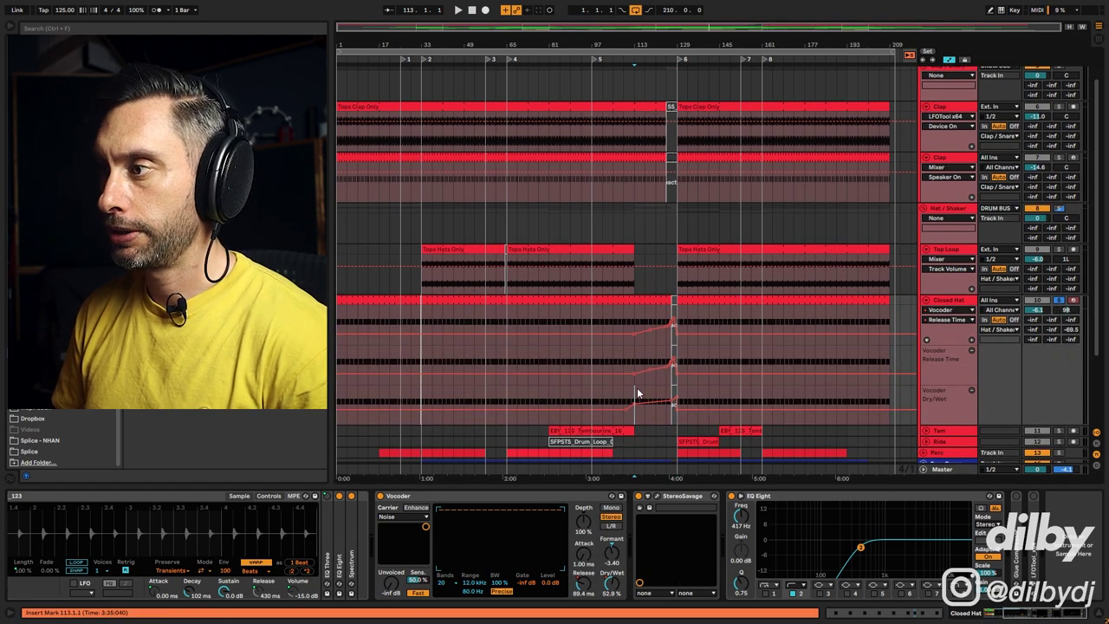
key("space")
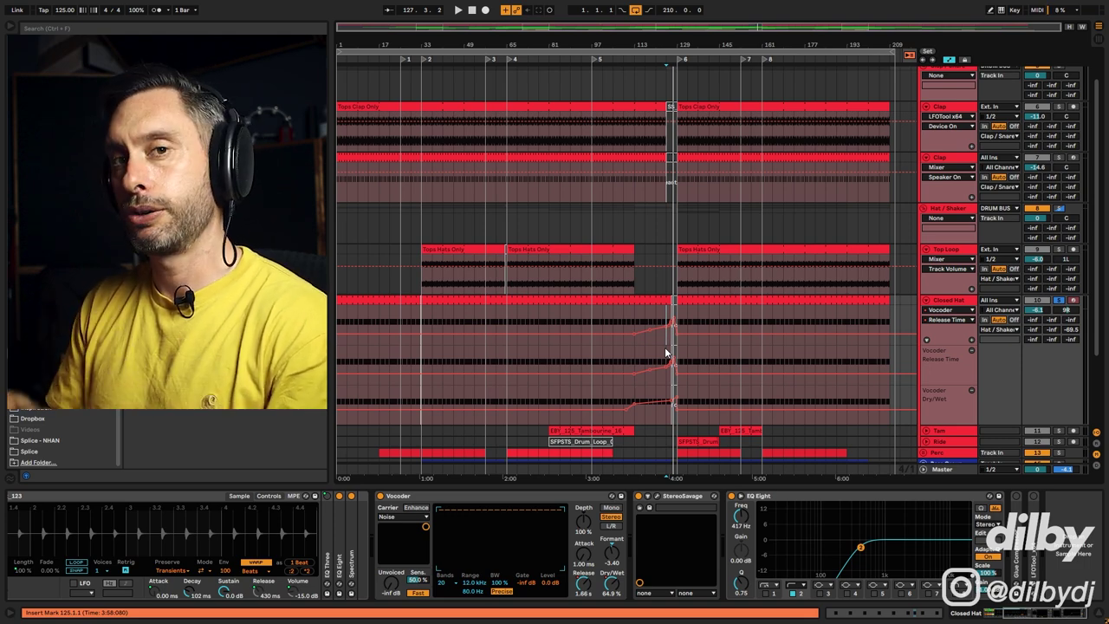
Open the Closed Hat's StereoSavage plugin window and set playback to bar 137
left_click(661, 496)
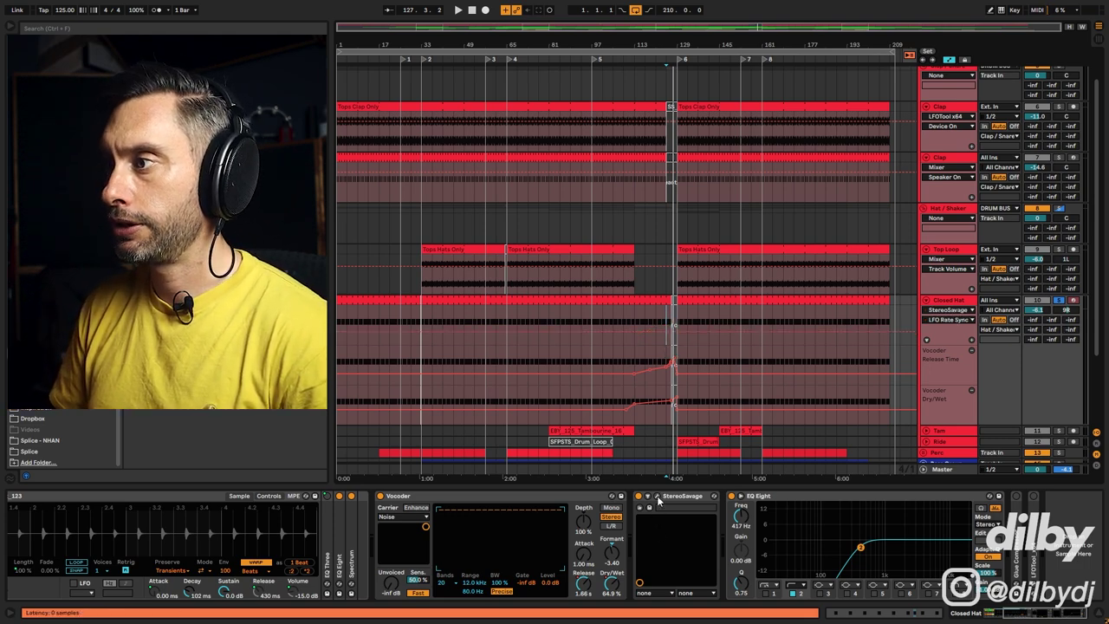
left_click(658, 497)
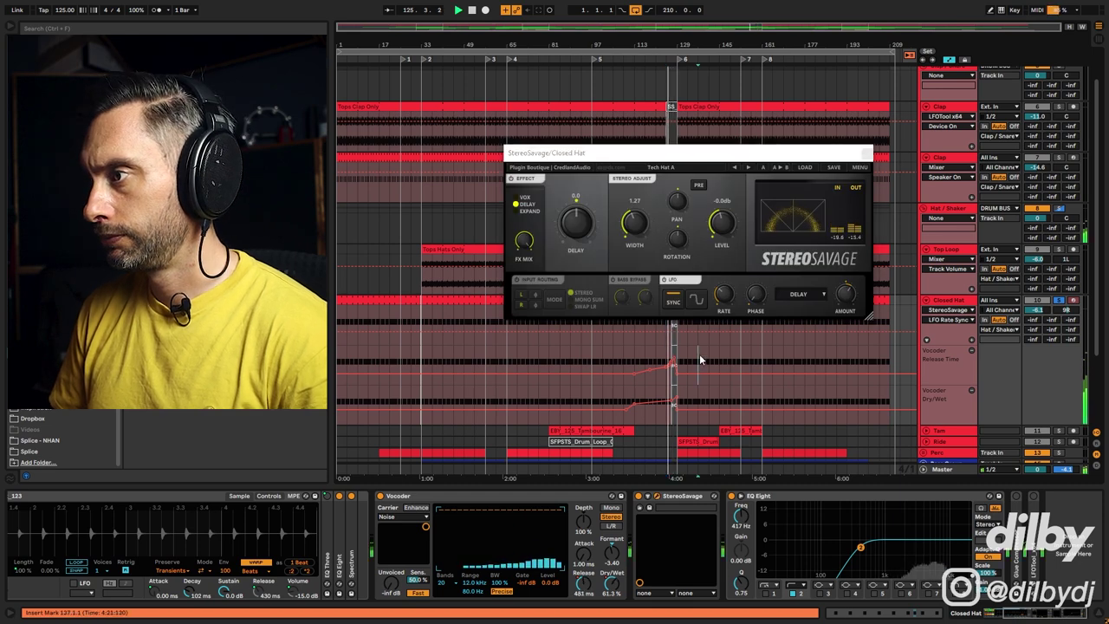
left_click(700, 362)
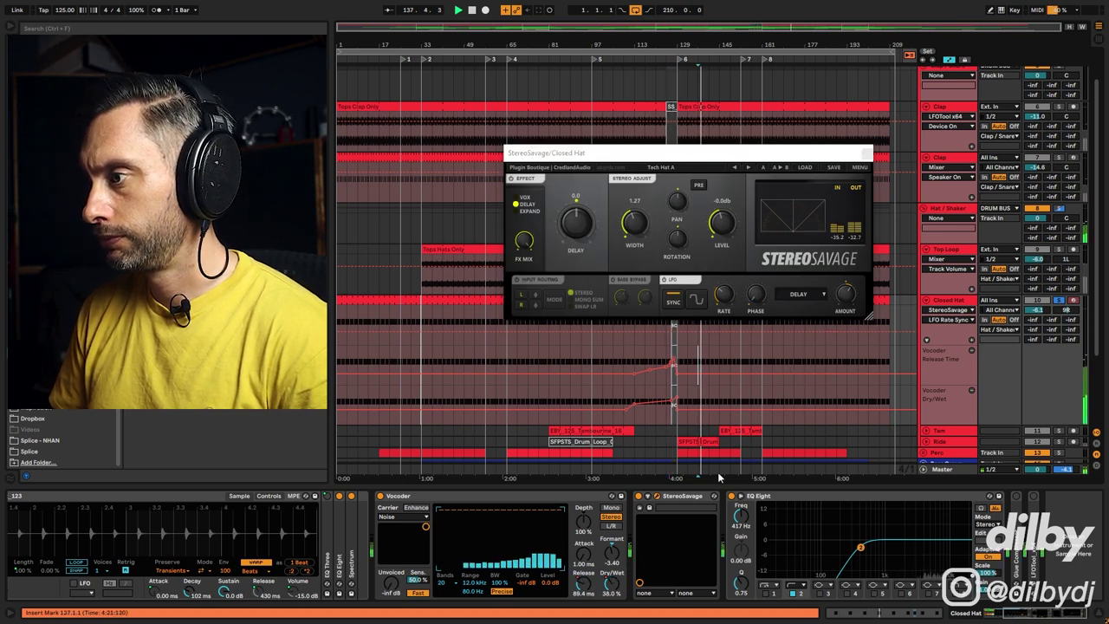
left_click(638, 500)
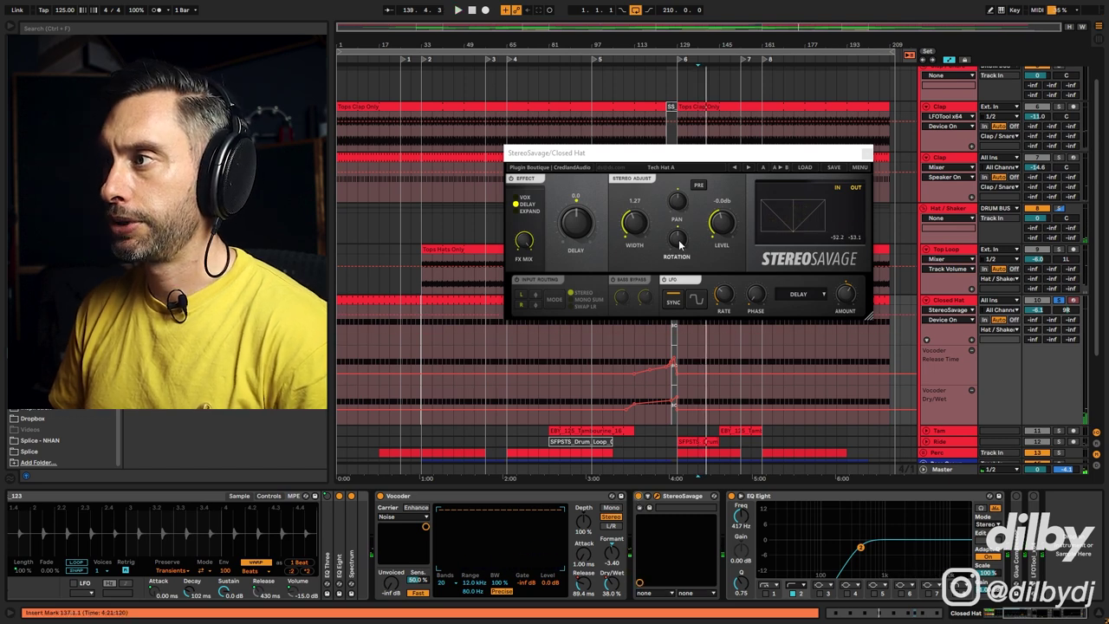
left_click_drag(685, 157, 666, 159)
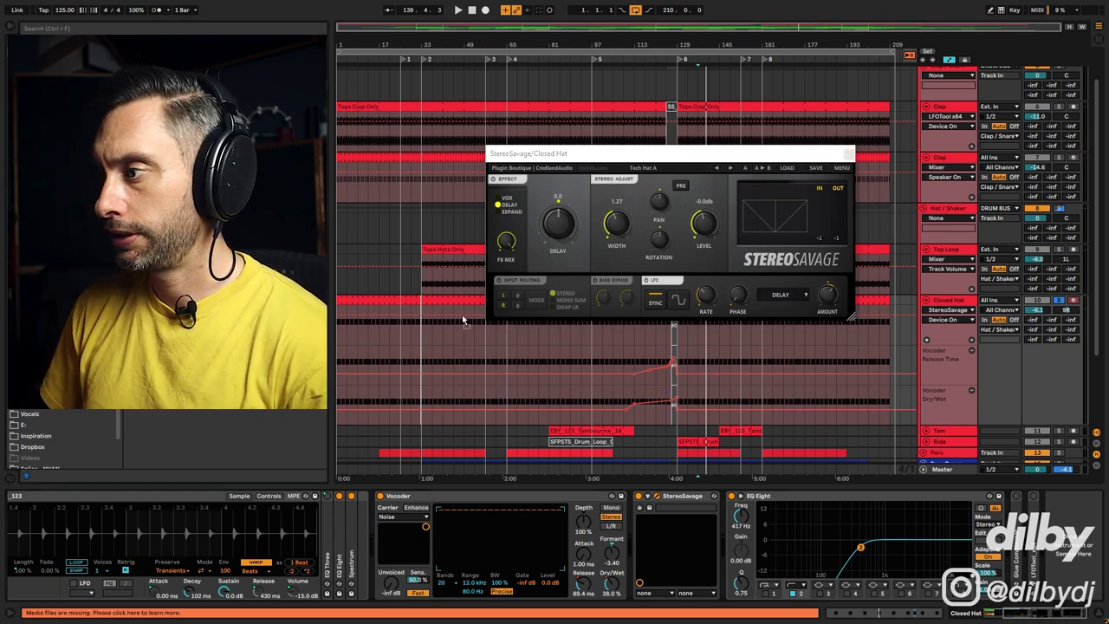
Add a mono Utility after StereoSavage, compare the hats, then close the plugin window and fold Closed Hat
left_click_drag(739, 539, 739, 540)
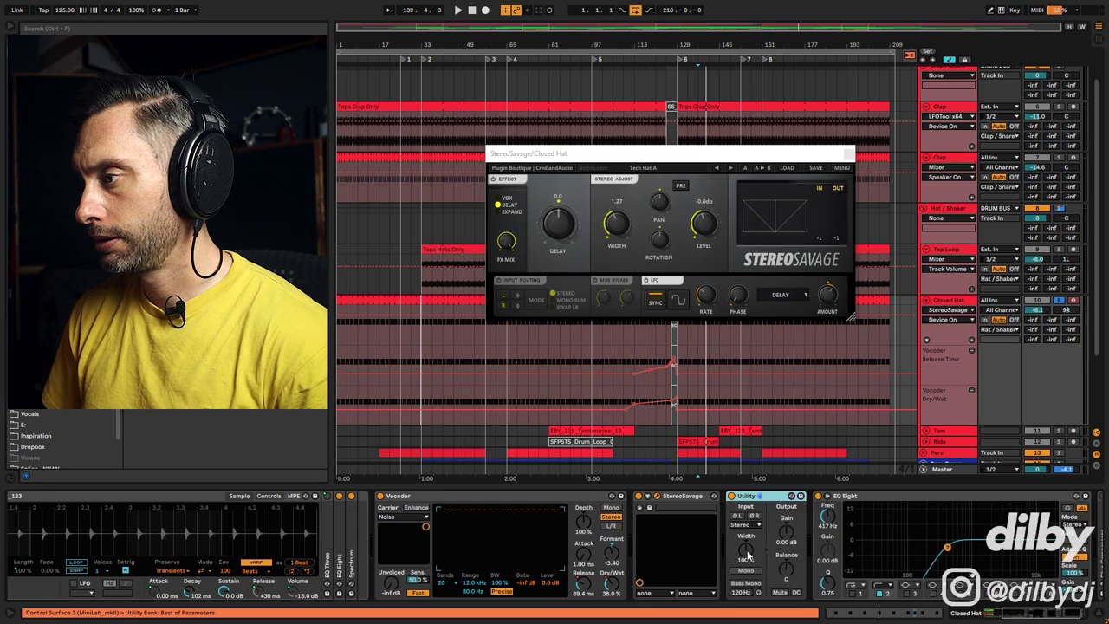
left_click(743, 572)
key("space")
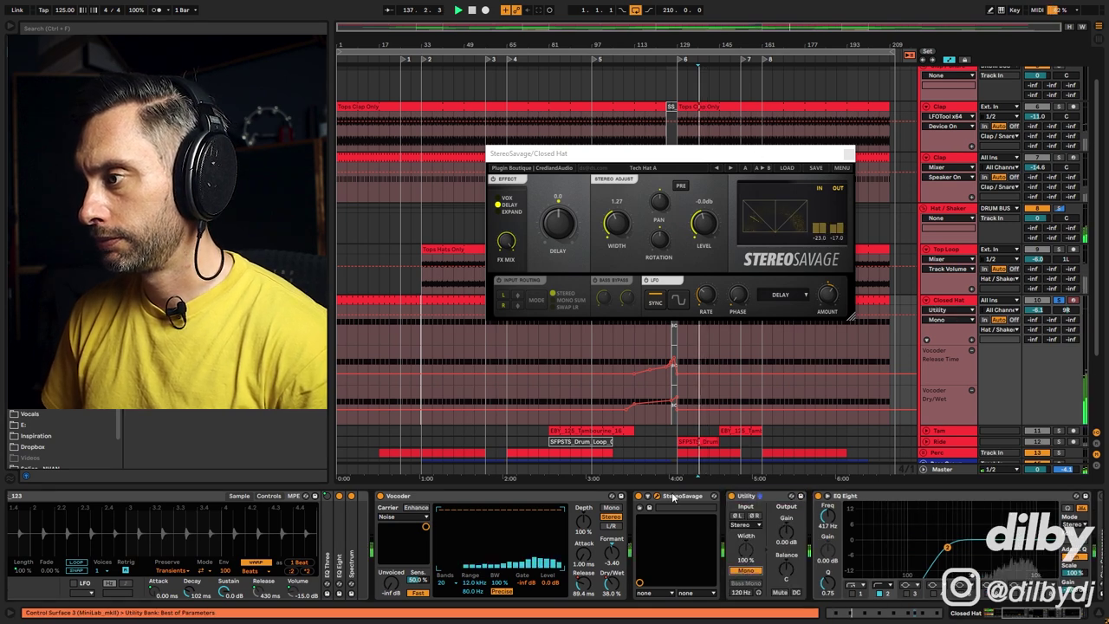
left_click(638, 500)
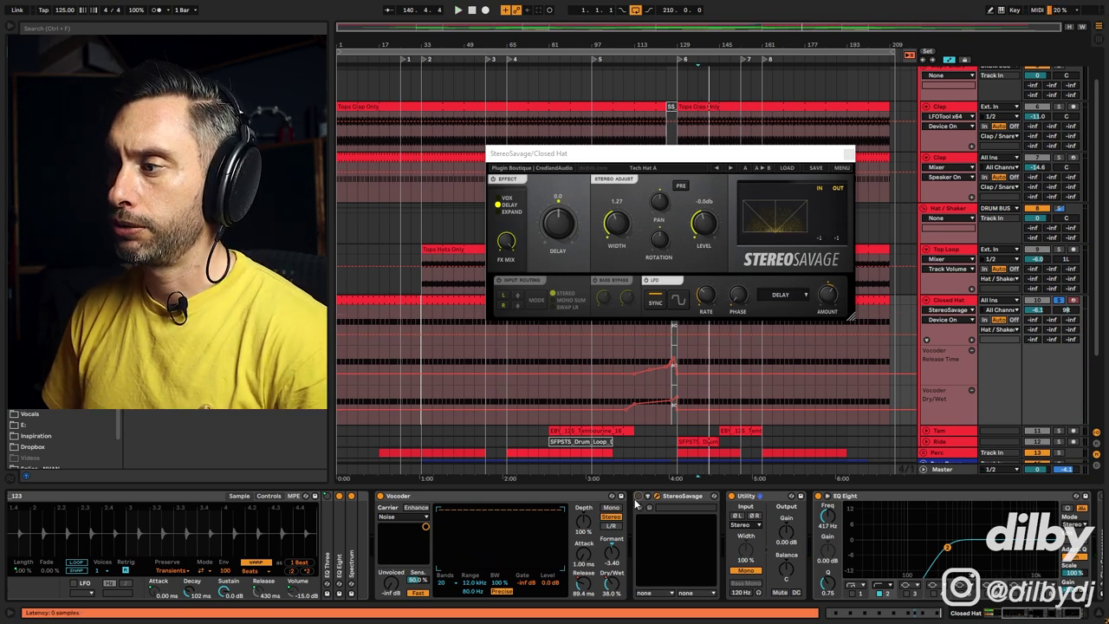
left_click(744, 500)
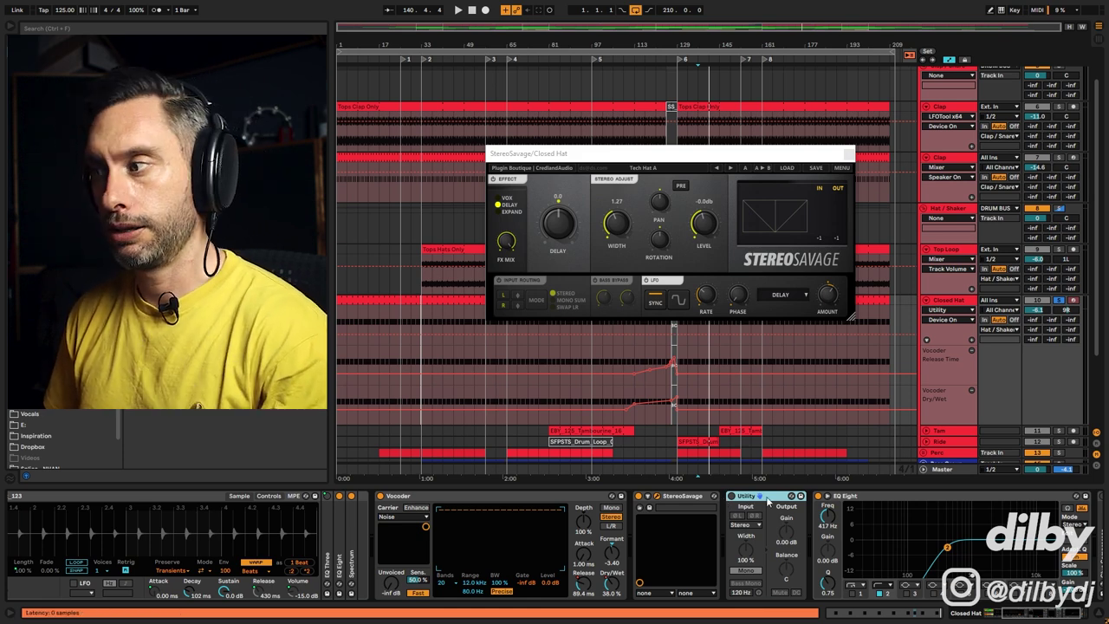
left_click(657, 496)
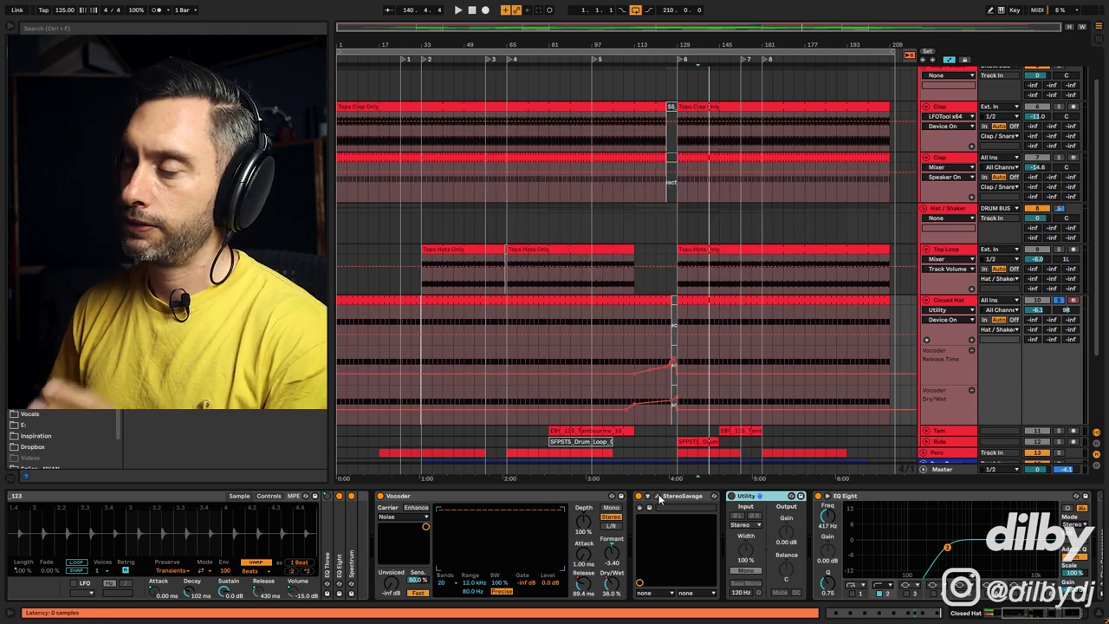
left_click(926, 301)
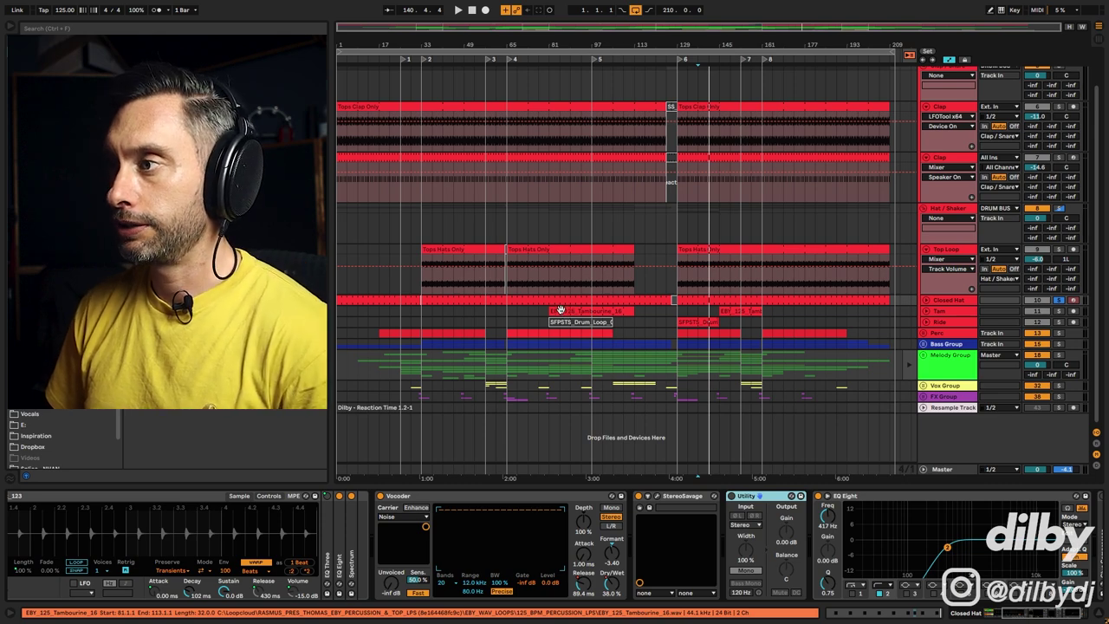
Audition the ride clip, then unfold Tam to show its EQ Eight Frequency automation near bar 105
left_click(706, 324)
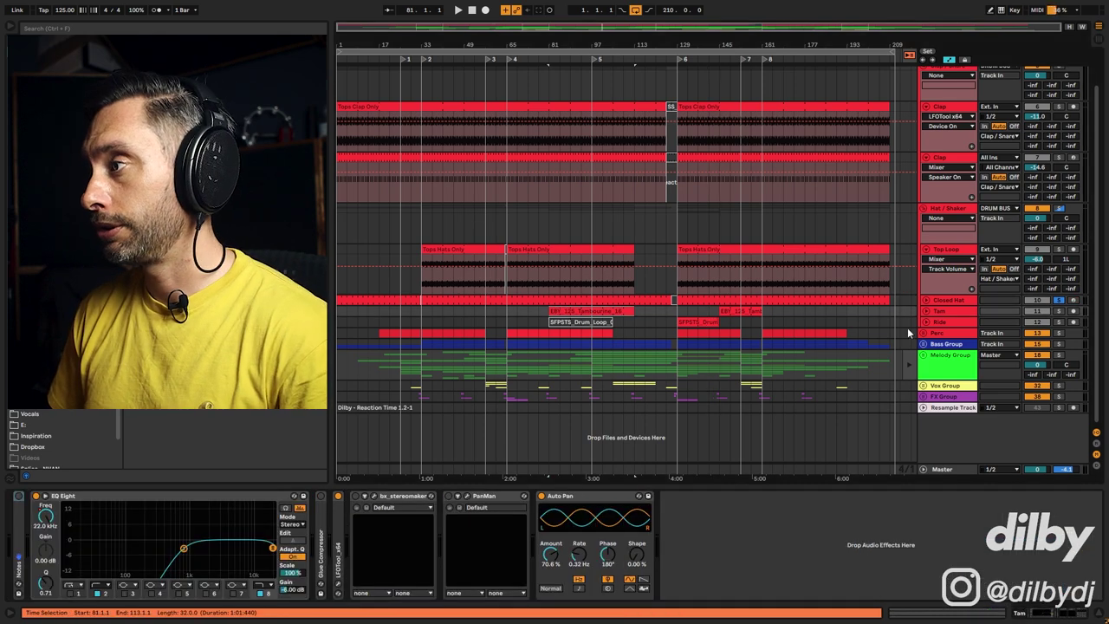
key("space")
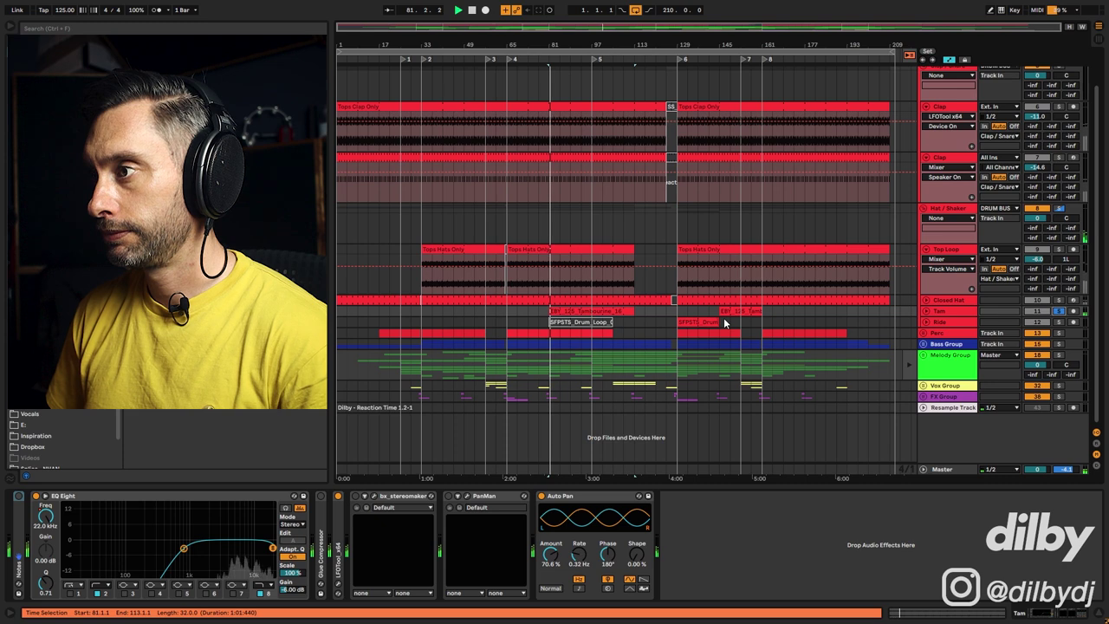
left_click(941, 311)
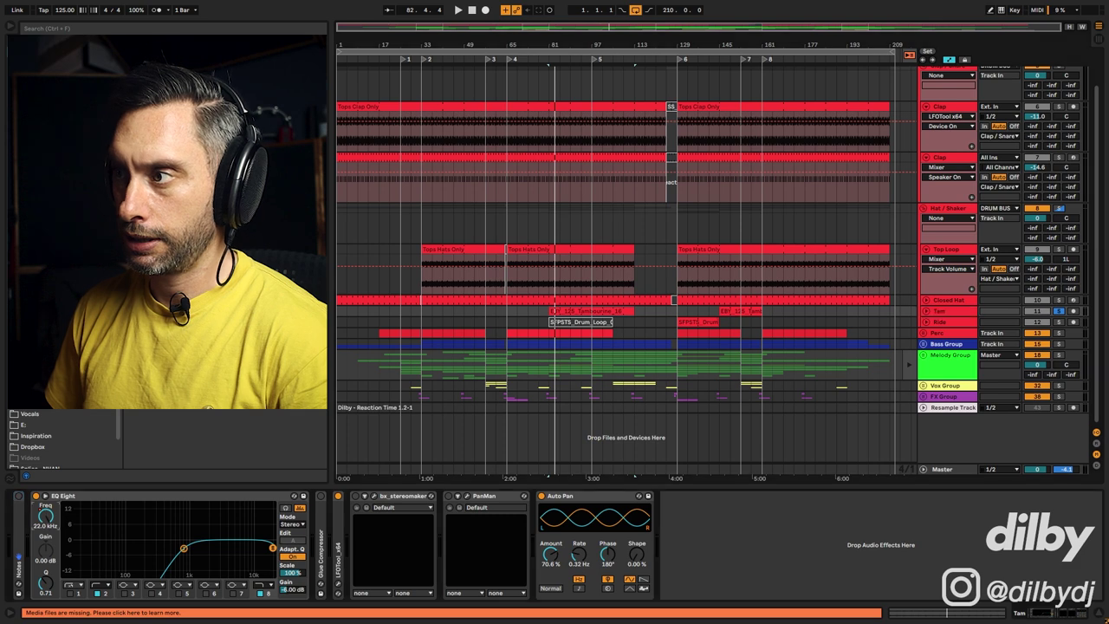
left_click(925, 311)
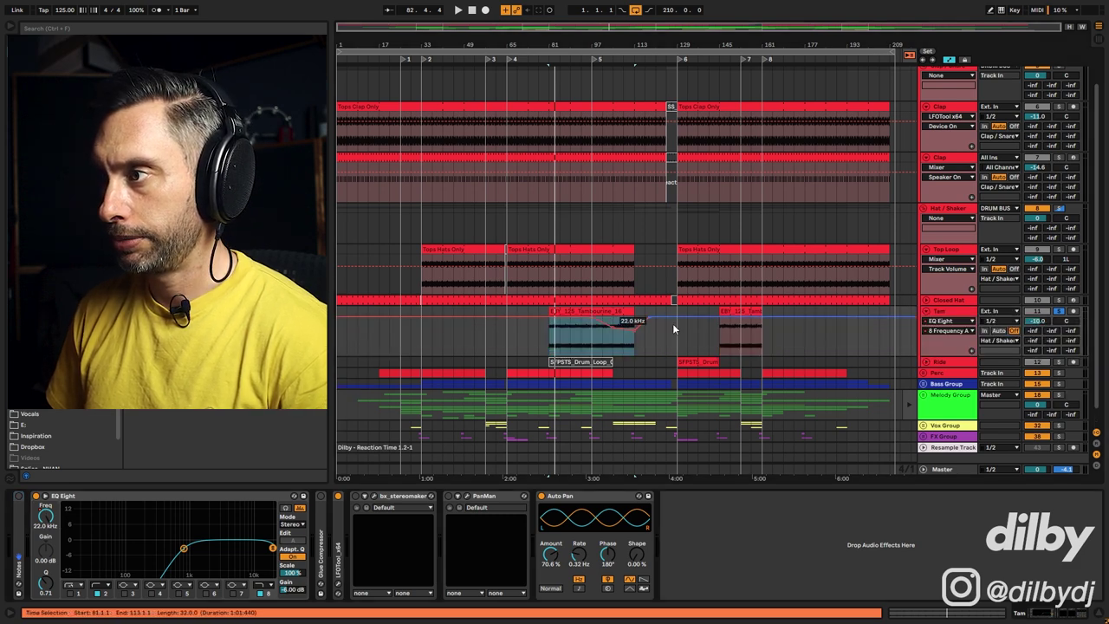
left_click(295, 526)
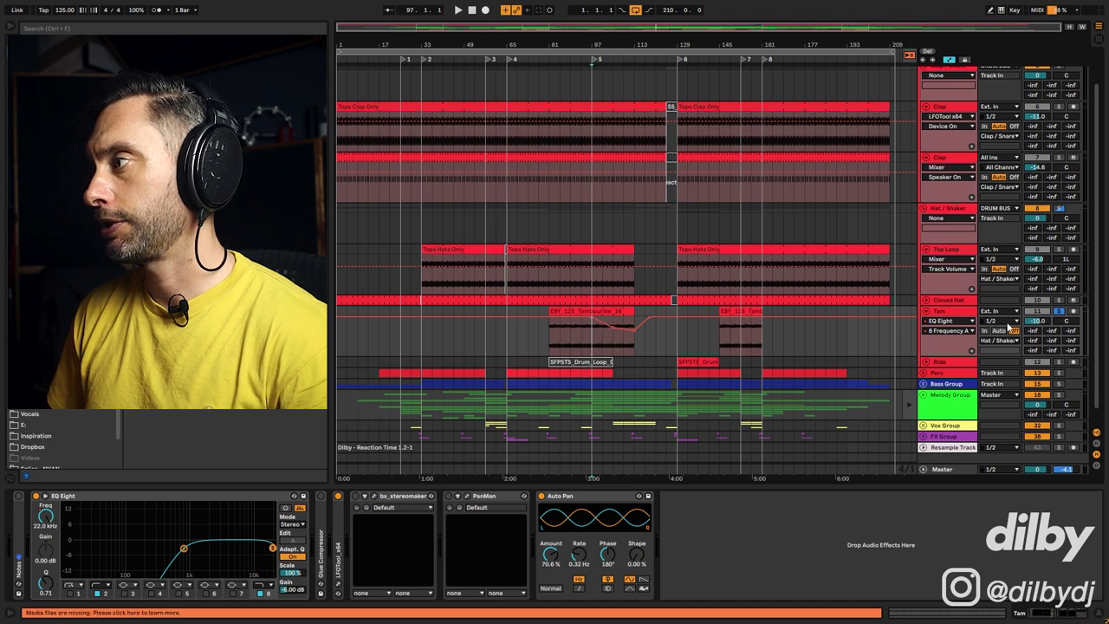
left_click(613, 351)
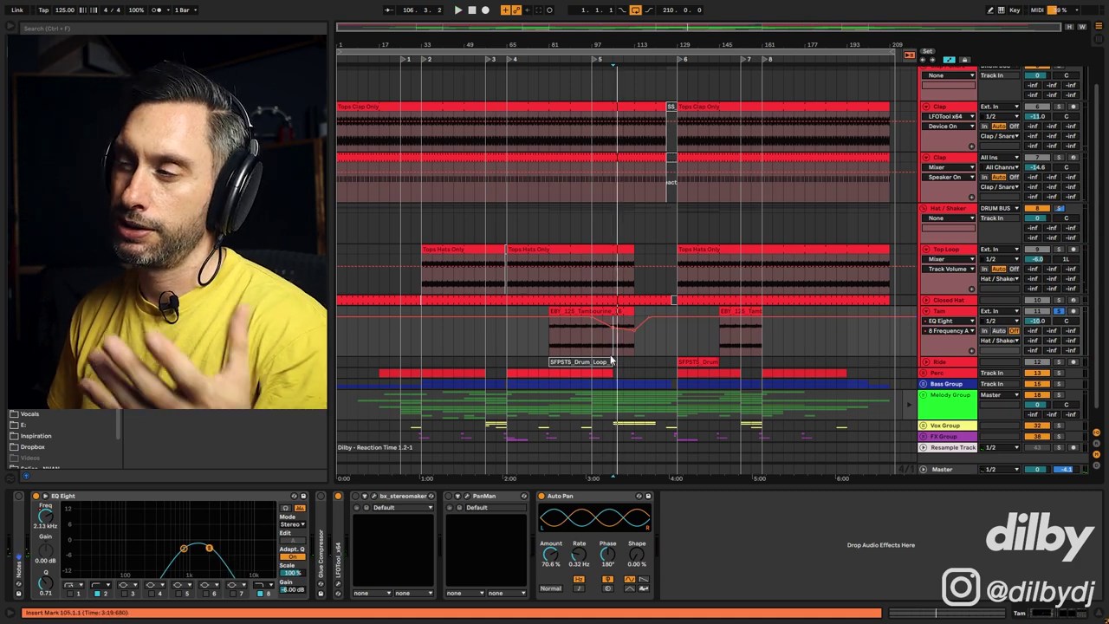
Solo the DRUM BUS and audition the drums from bars 85 and 133
scroll(1061, 154, "up", 2)
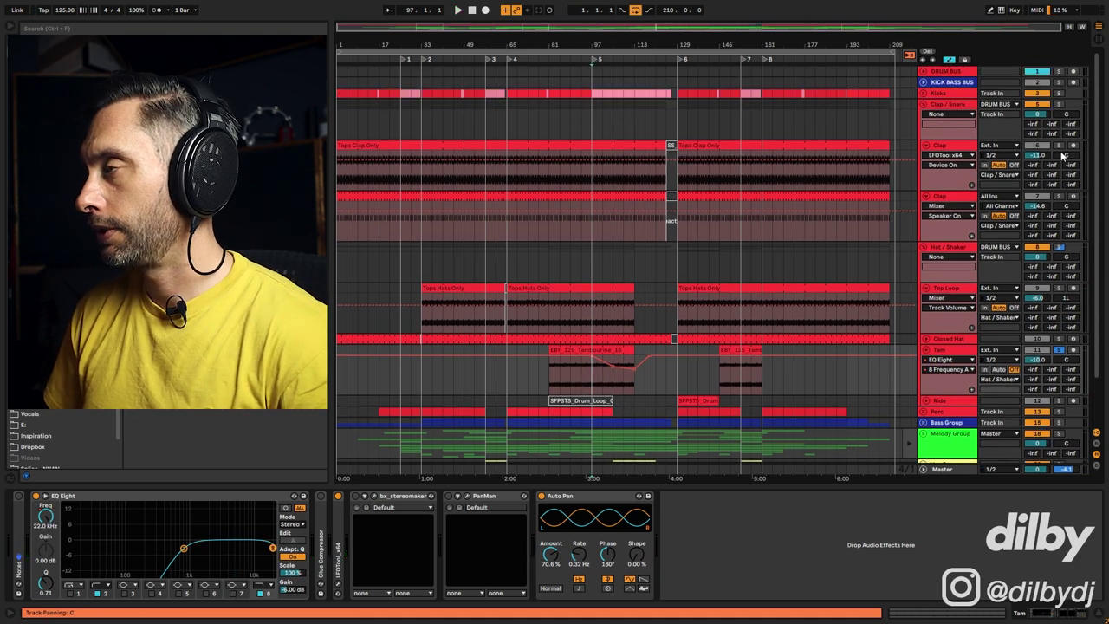
left_click(1060, 72)
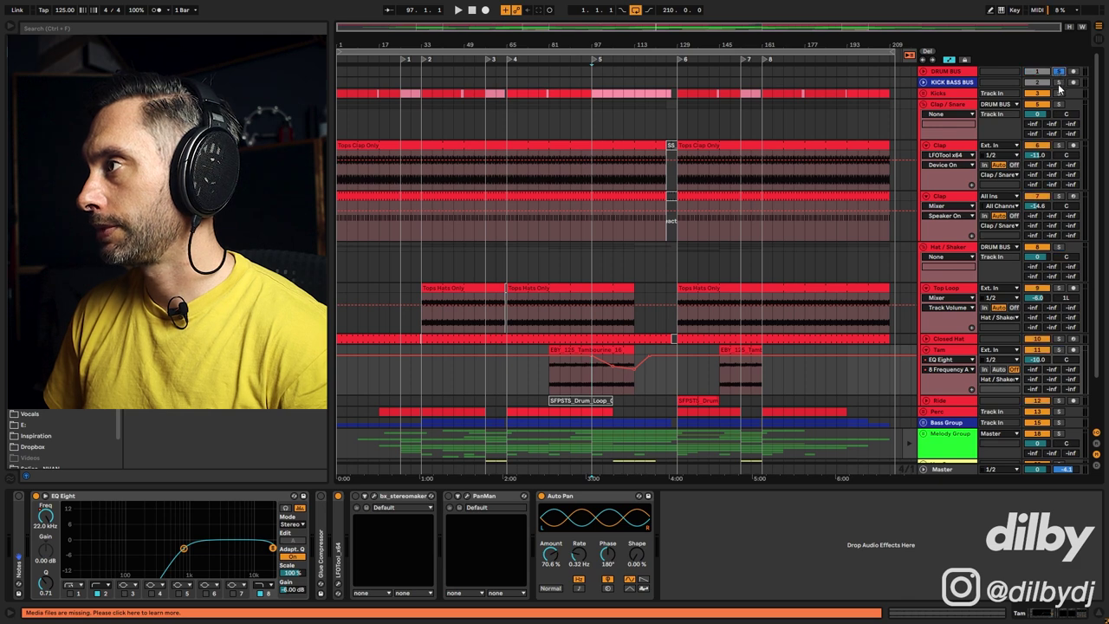
left_click(559, 373)
key("space")
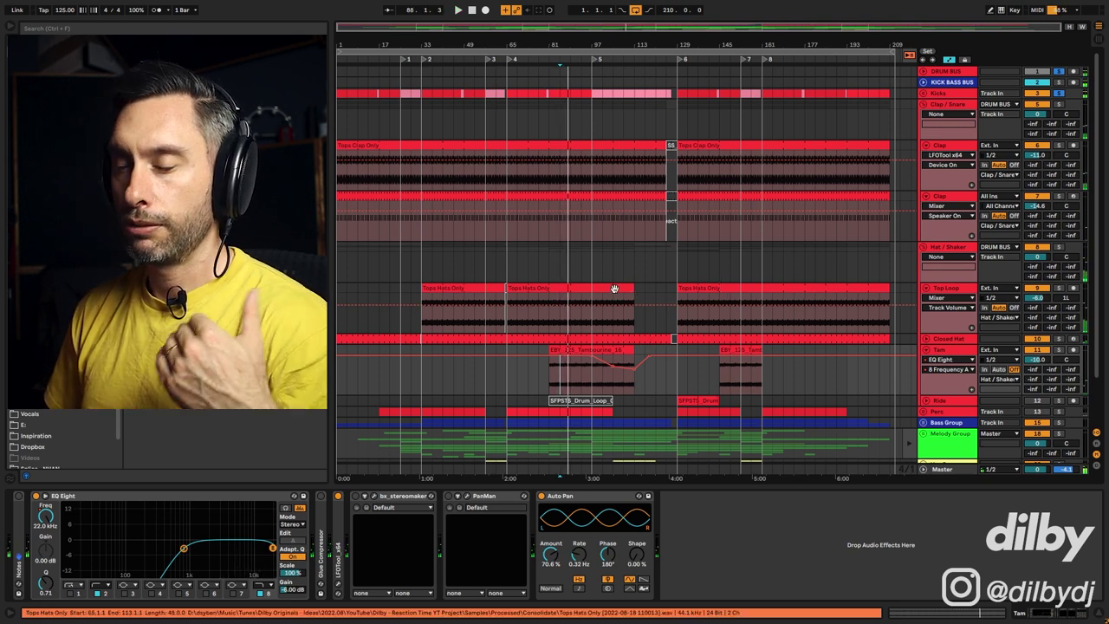
left_click(550, 378)
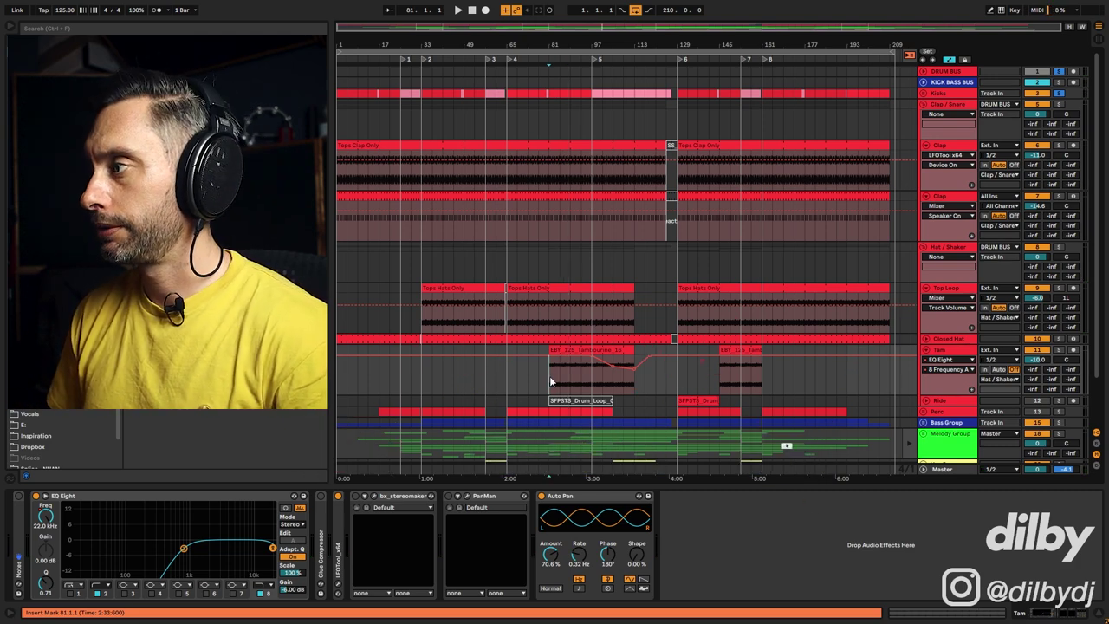
left_click(687, 373)
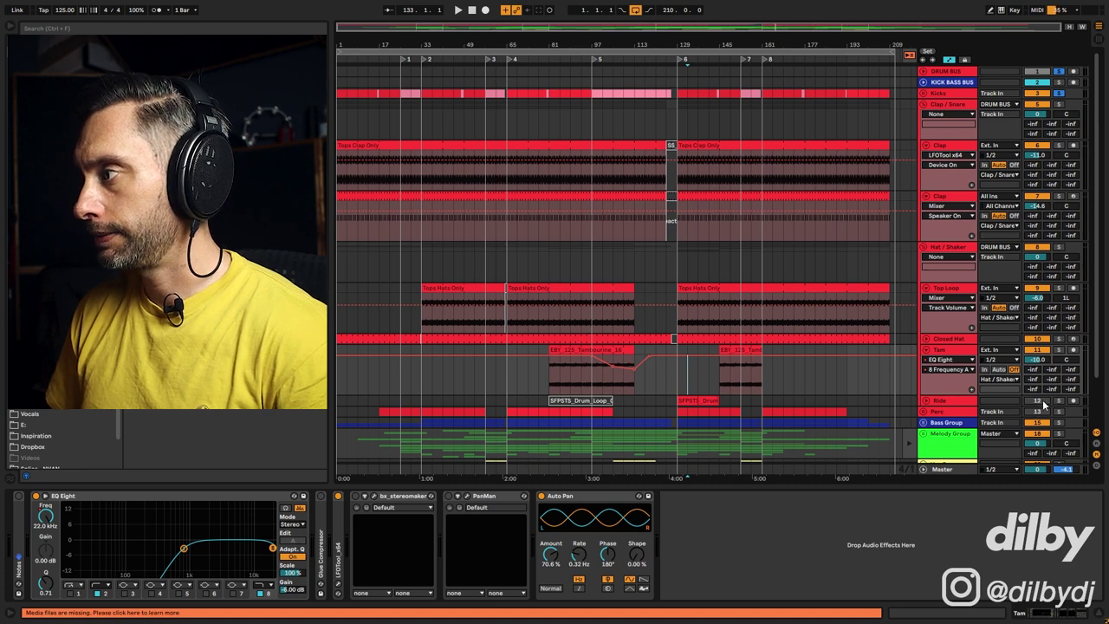
key("space")
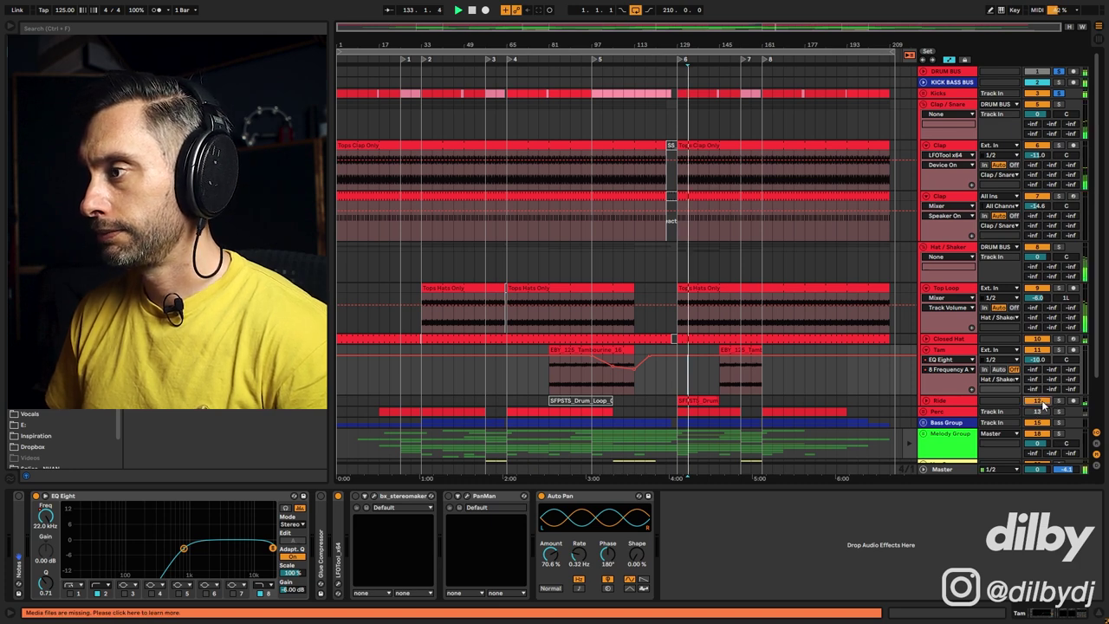
left_click(701, 401)
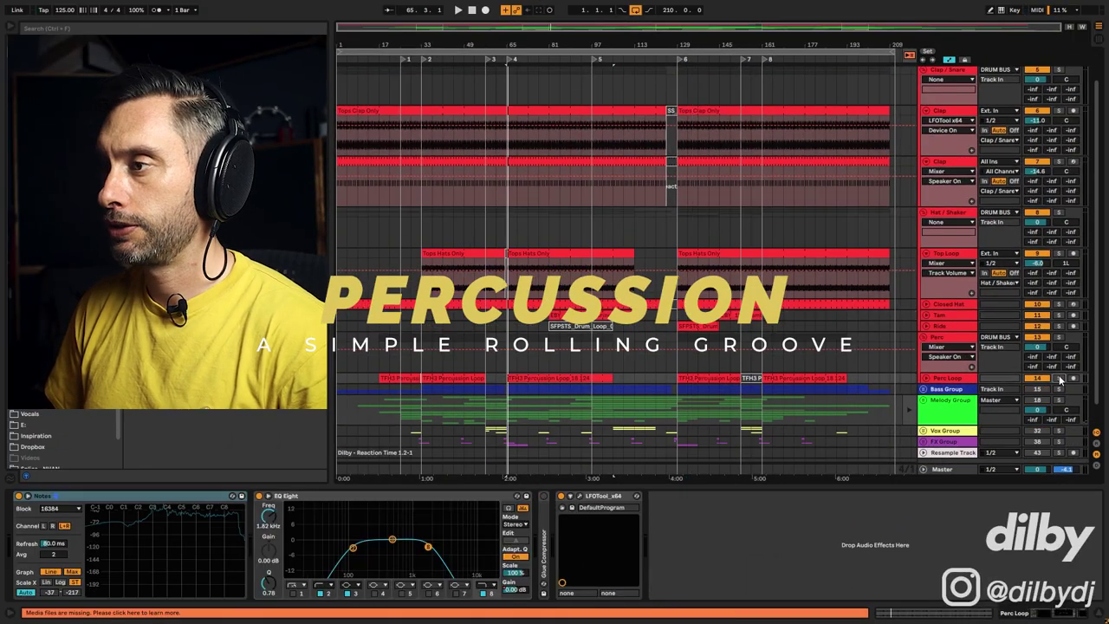
Unfold Perc Loop's gain automation and audition the percussion from bars 17 and 33
key("space")
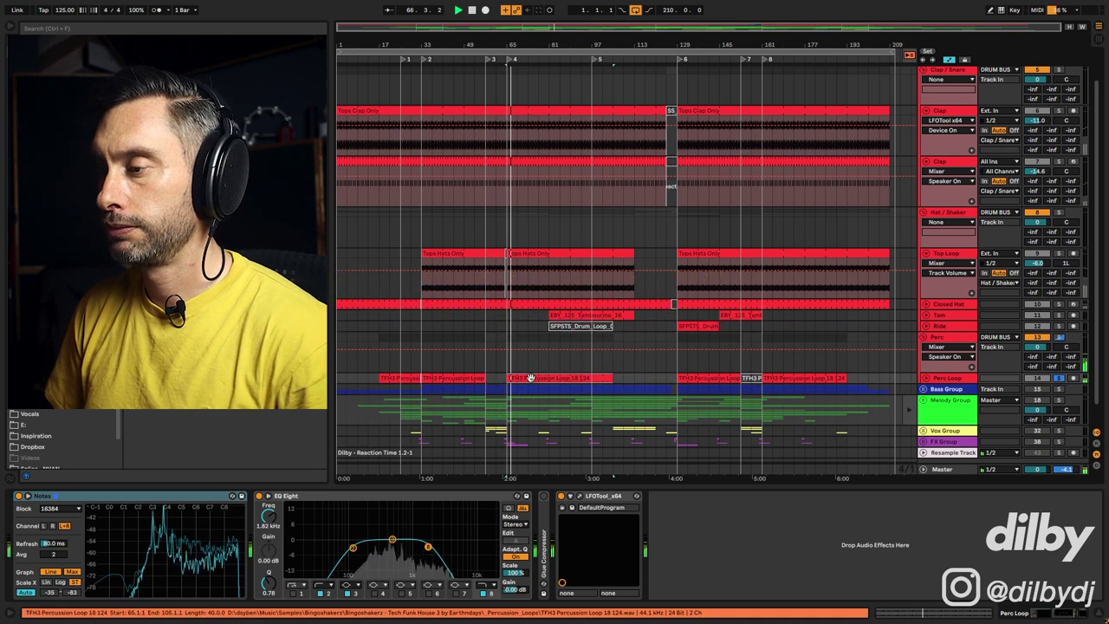
key("space")
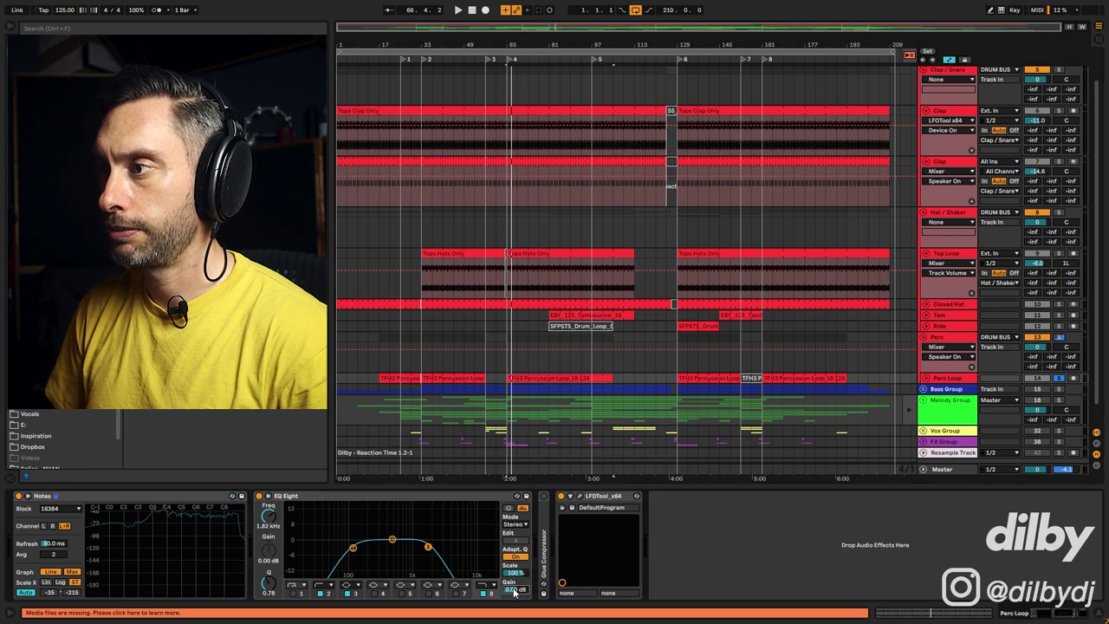
left_click(514, 591)
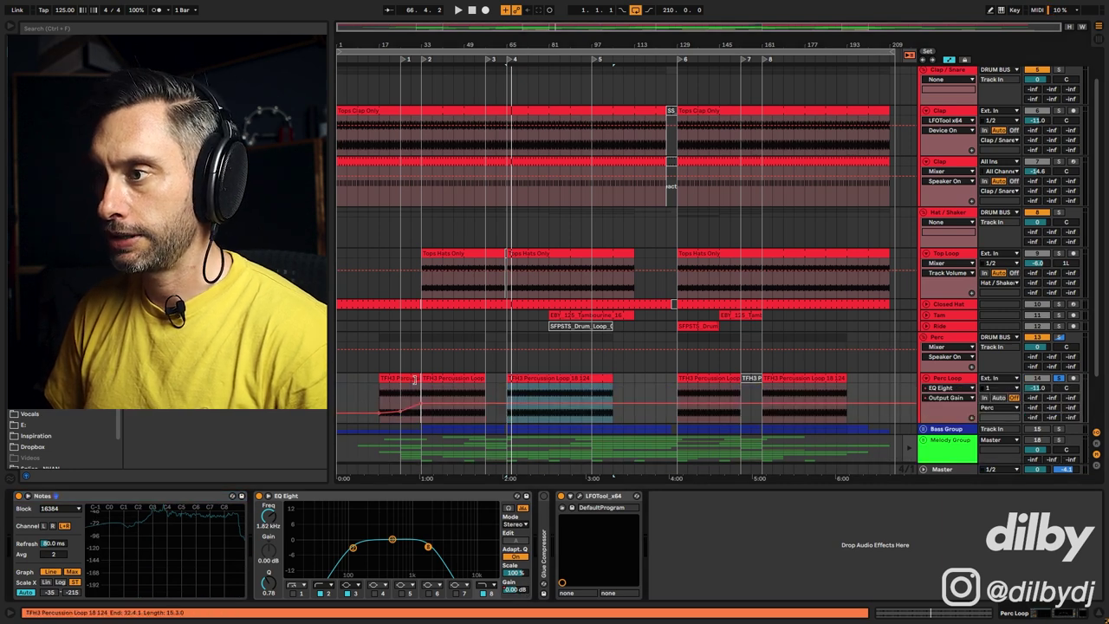
left_click(378, 395)
key("space")
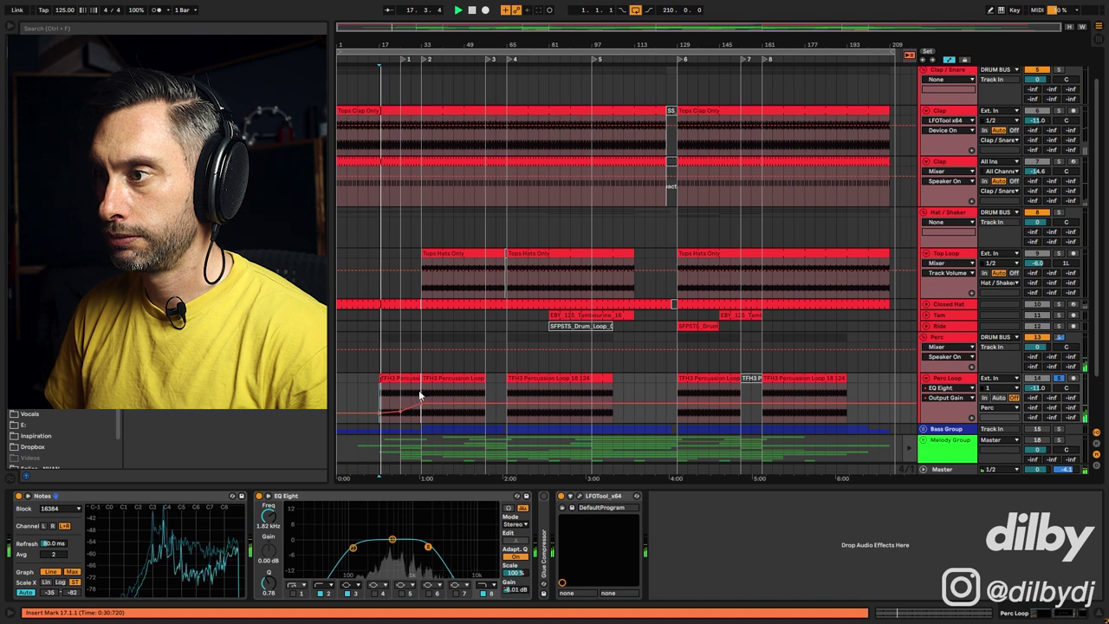
key("space")
key("space")
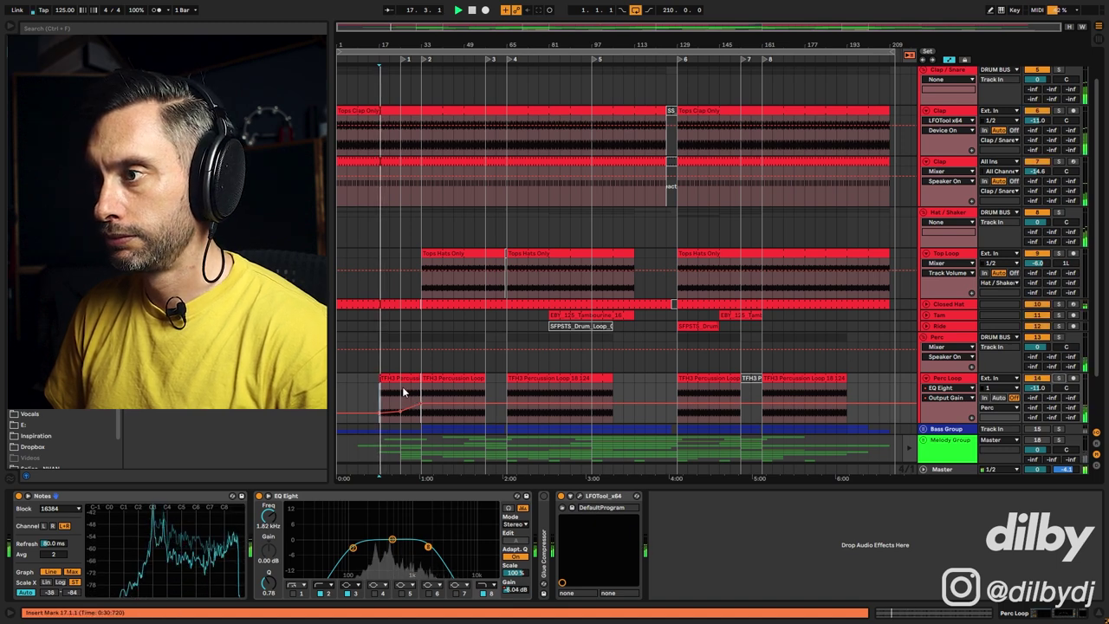
left_click(455, 379)
key("space")
key("space")
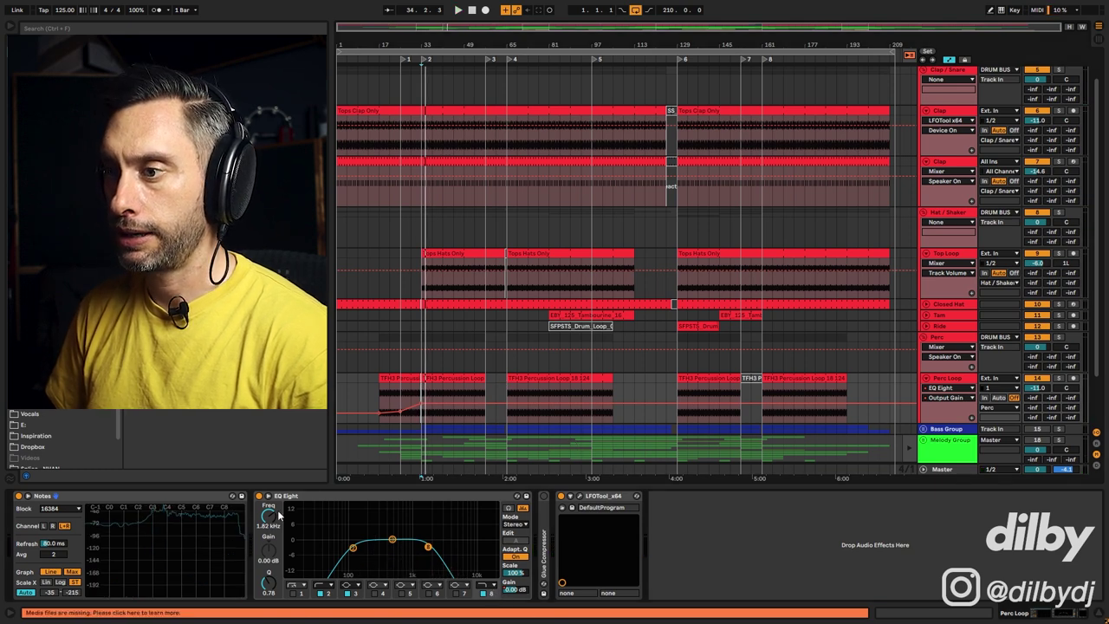
Solo Perc Loop and compare the sound with EQ Eight band 8 off and on
left_click(1058, 379)
key("space")
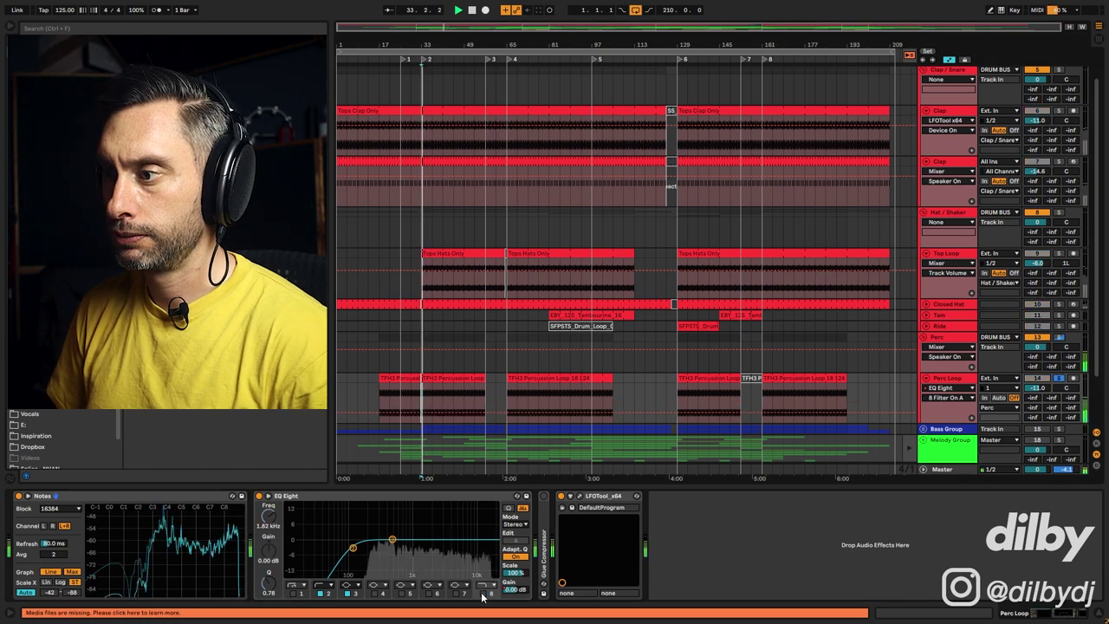
left_click(484, 593)
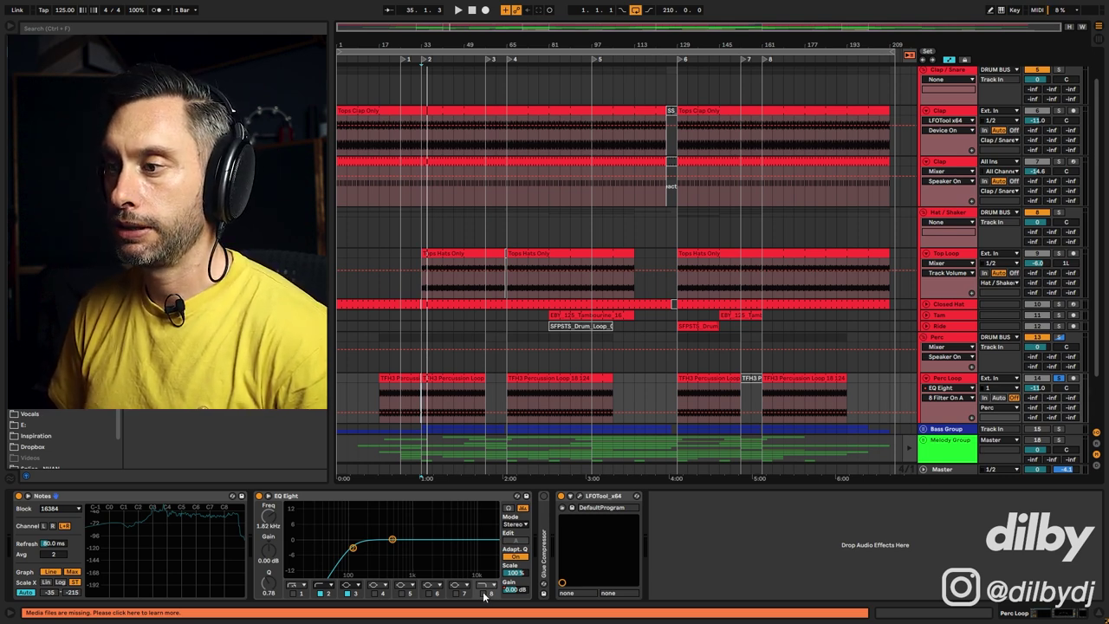
left_click(485, 594)
Play from bar 69, then open the TFH3 Percussion Loop 18 124 clip's waveform
left_click(517, 407)
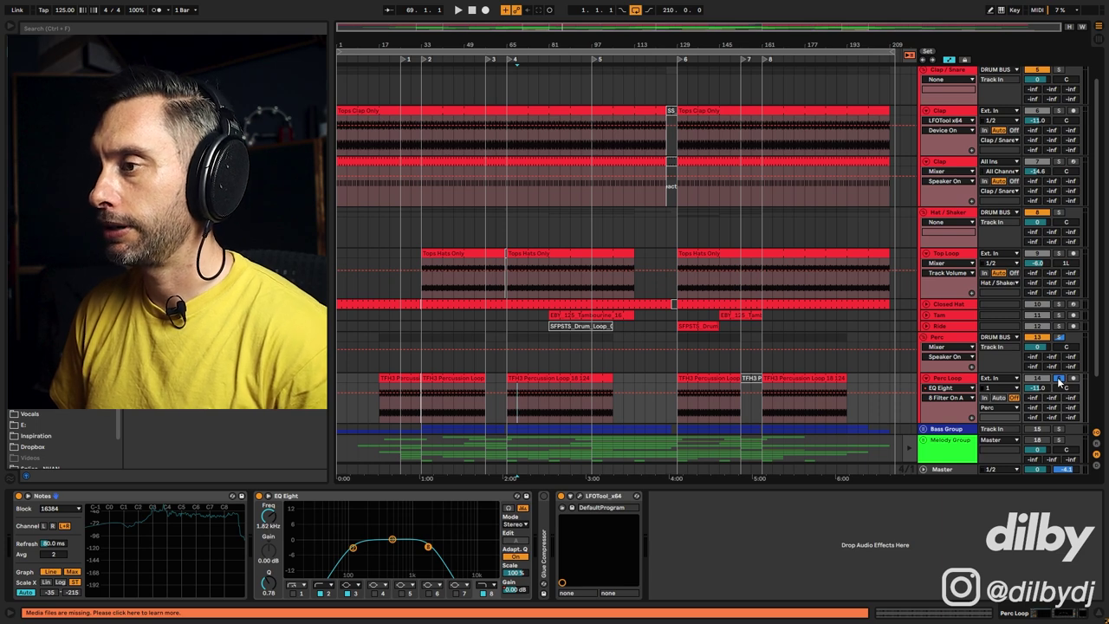
key("space")
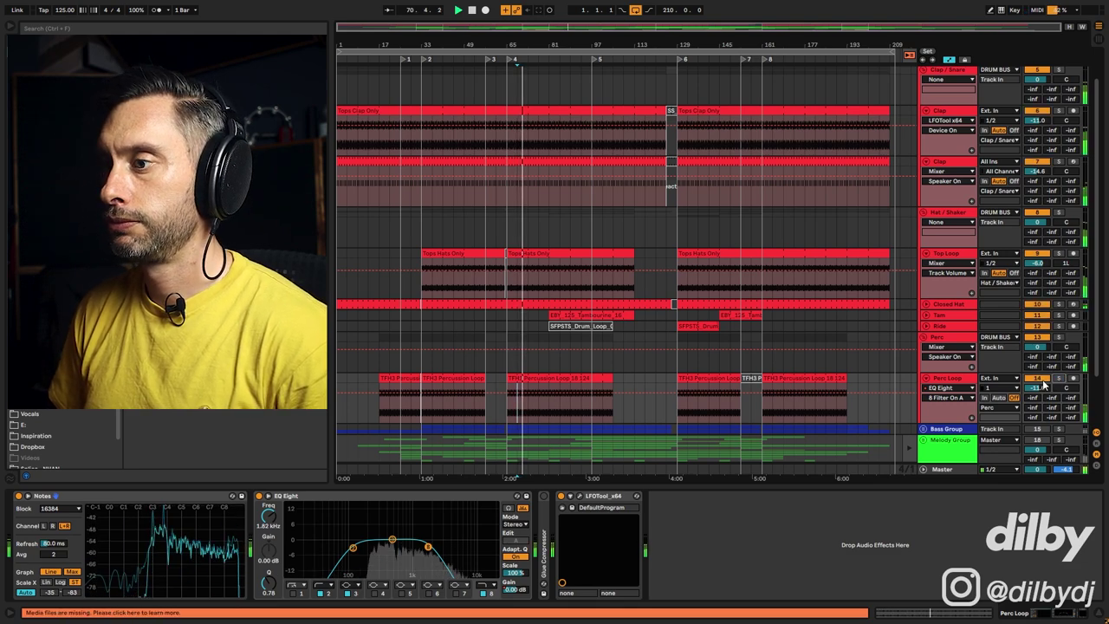
mouse_move(160, 533)
key("space")
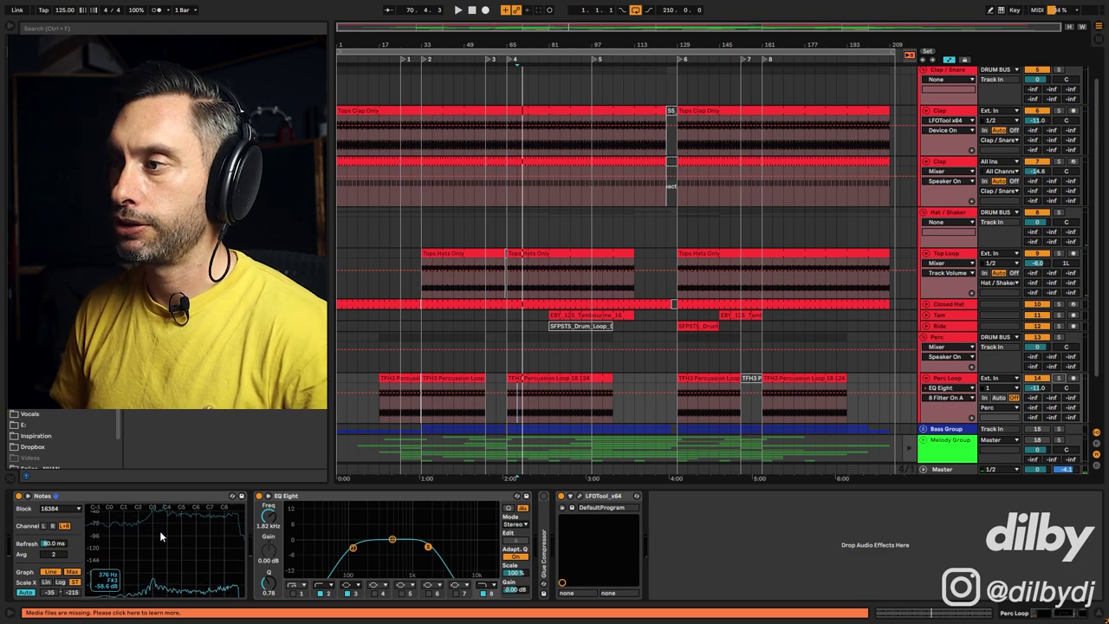
left_click(509, 405)
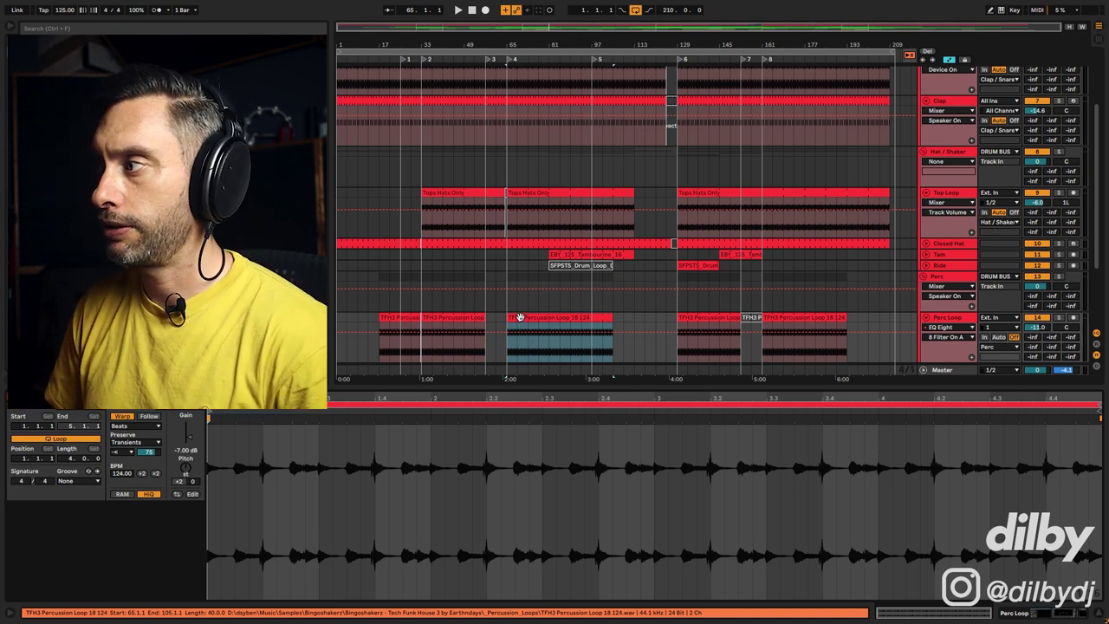
key("space")
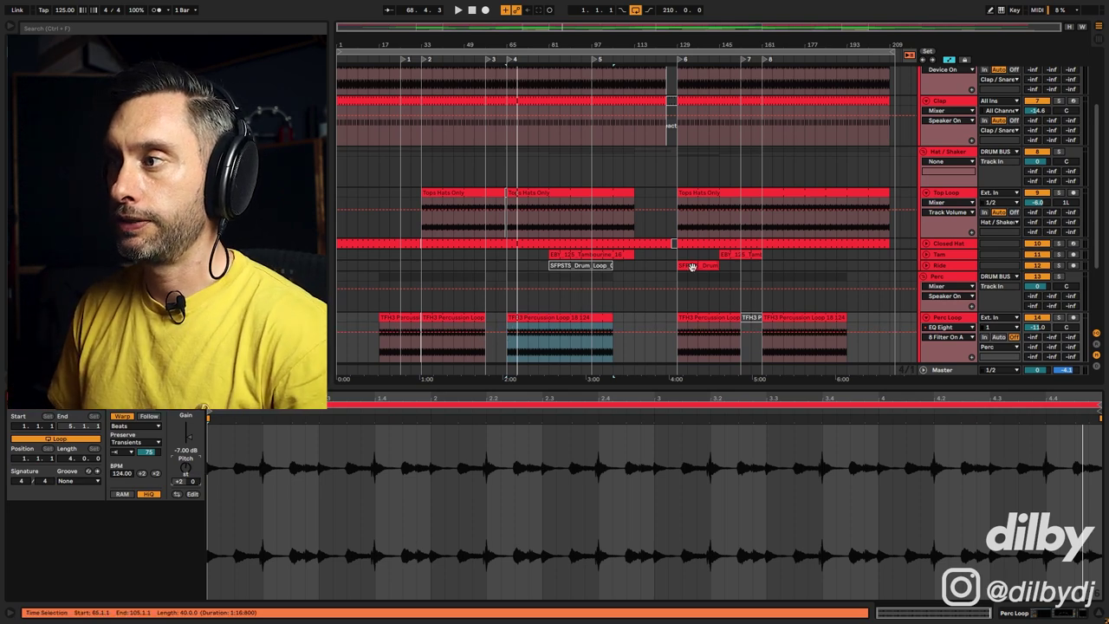
scroll(779, 251, "down", 3)
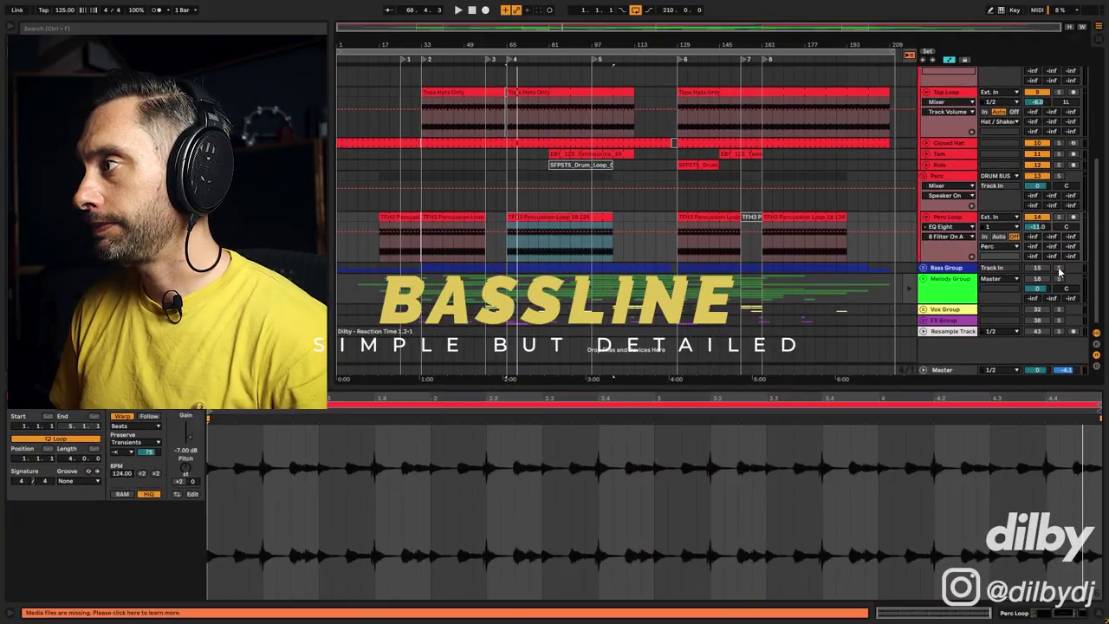
Solo the Bass Group, fold all groups with Alt+U, and unfold the Bass Group to reveal Bassline and Sub Hit
left_click(1059, 269)
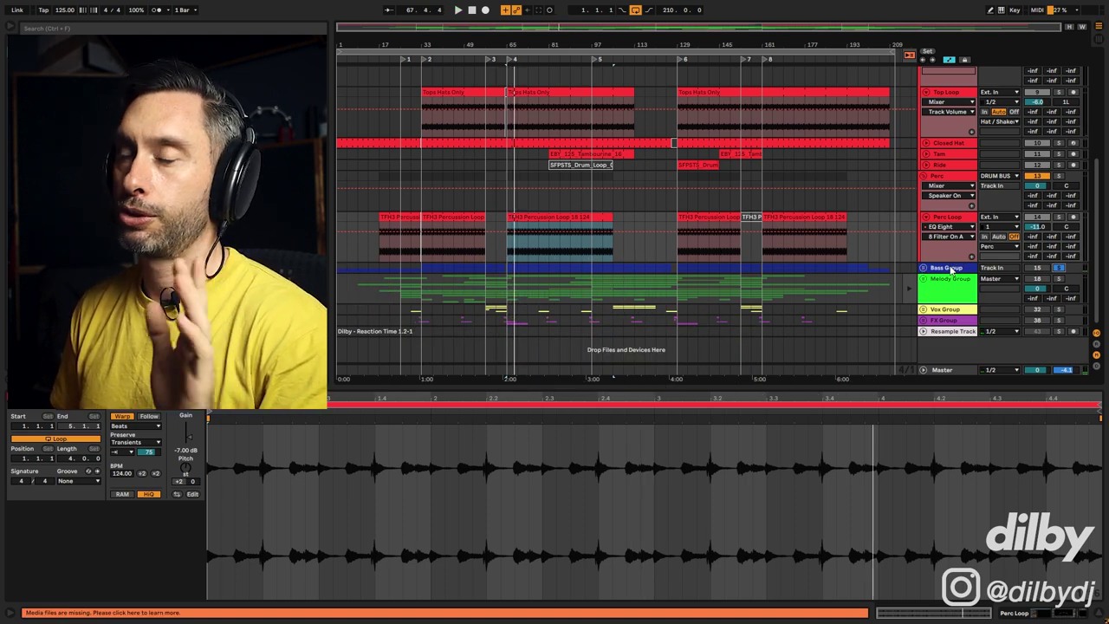
key("alt+u")
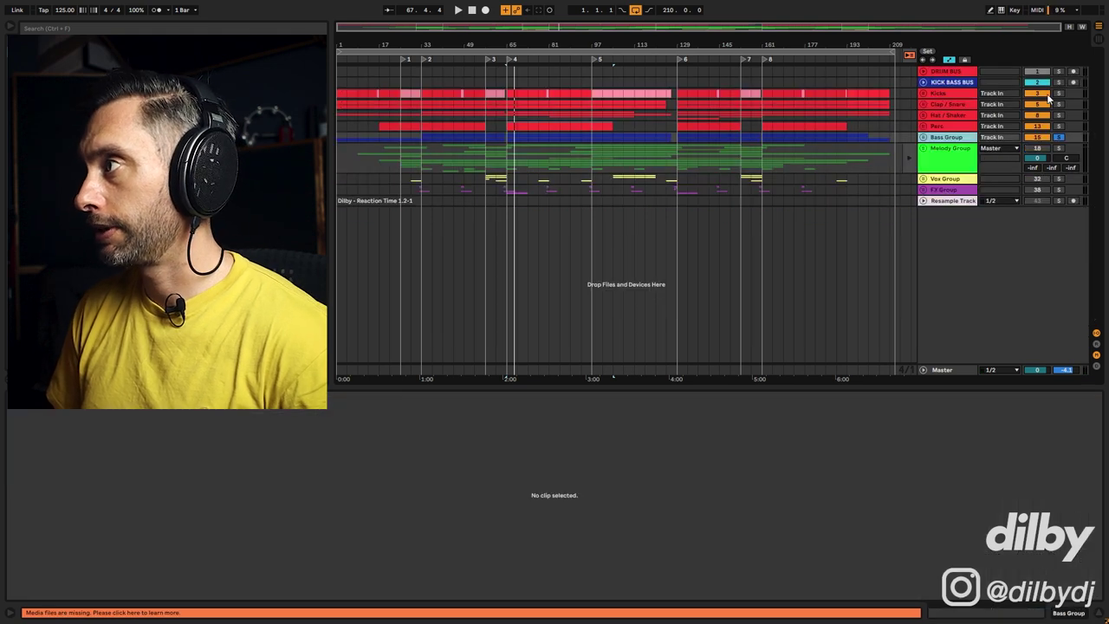
left_click(1058, 82)
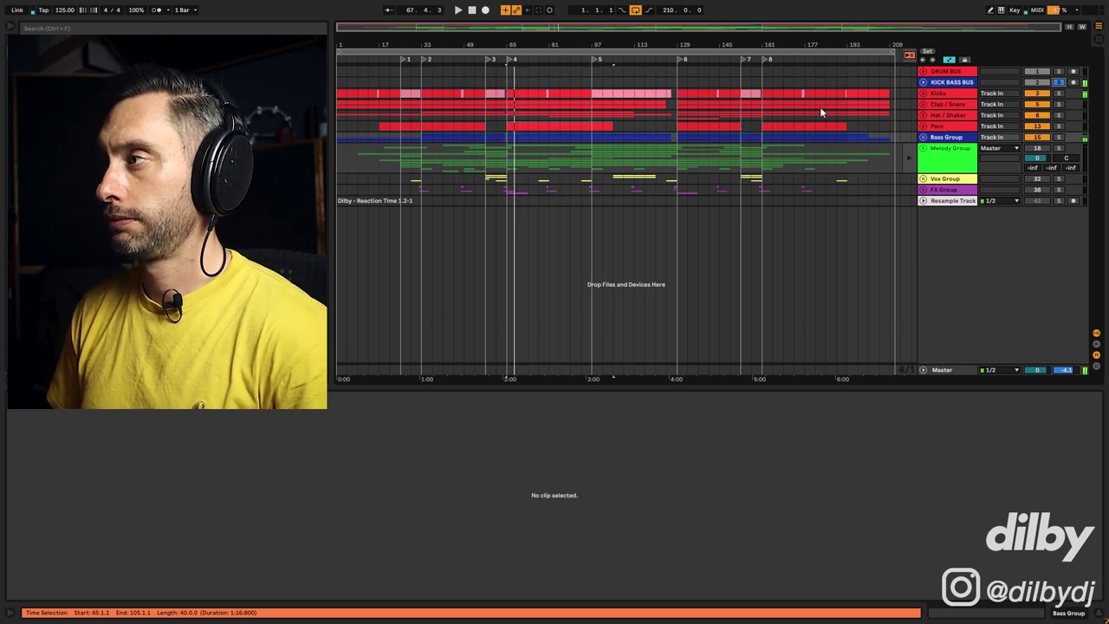
left_click(923, 137)
left_click(939, 177)
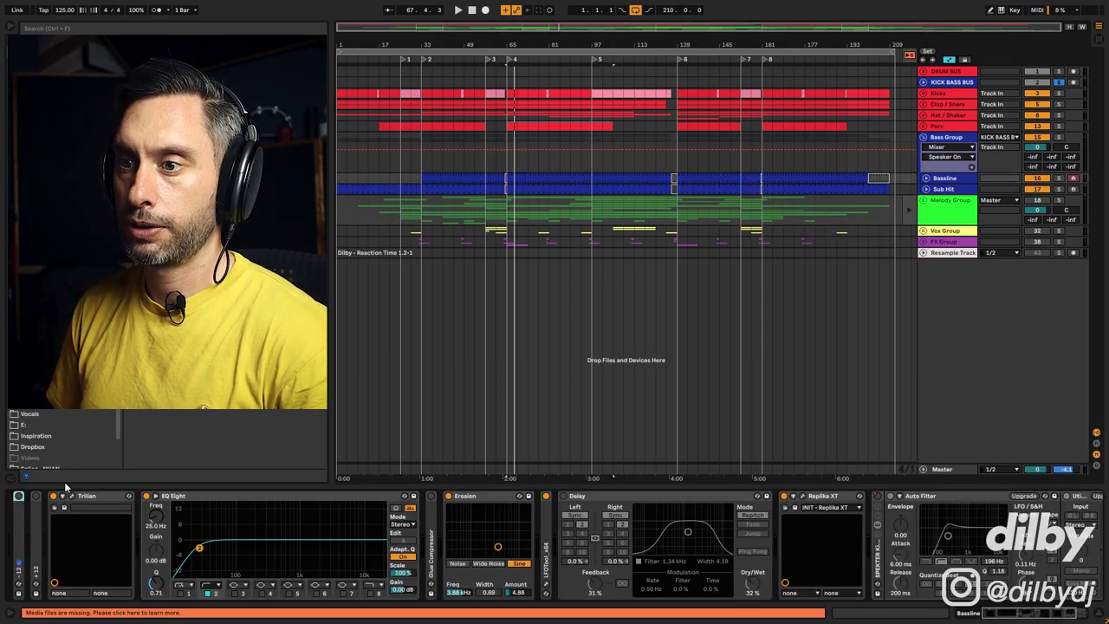
left_click(71, 496)
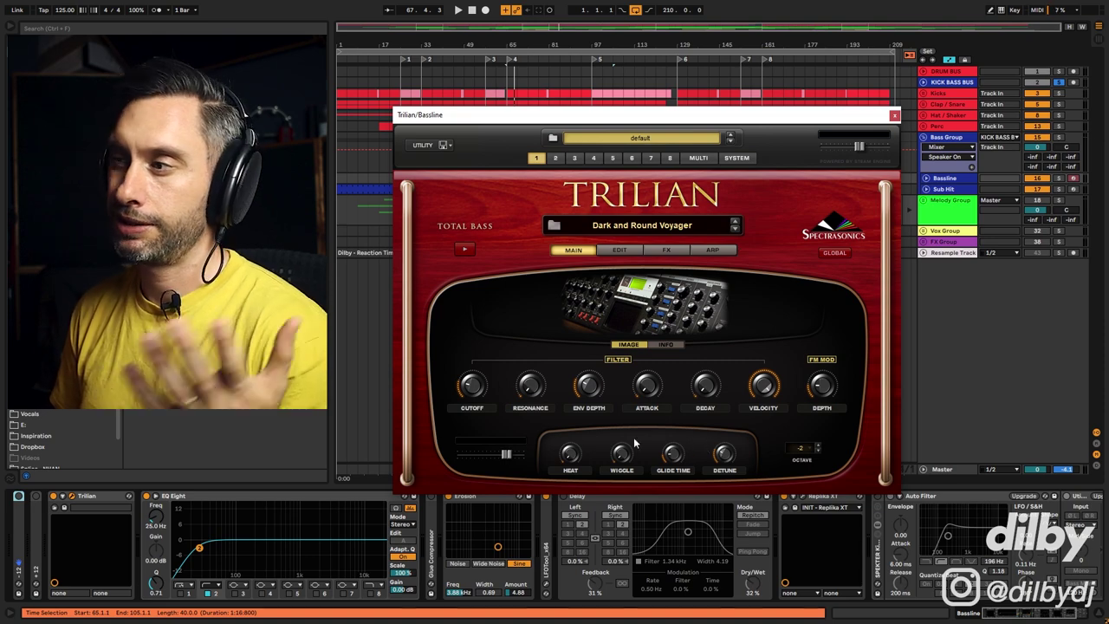
left_click(620, 250)
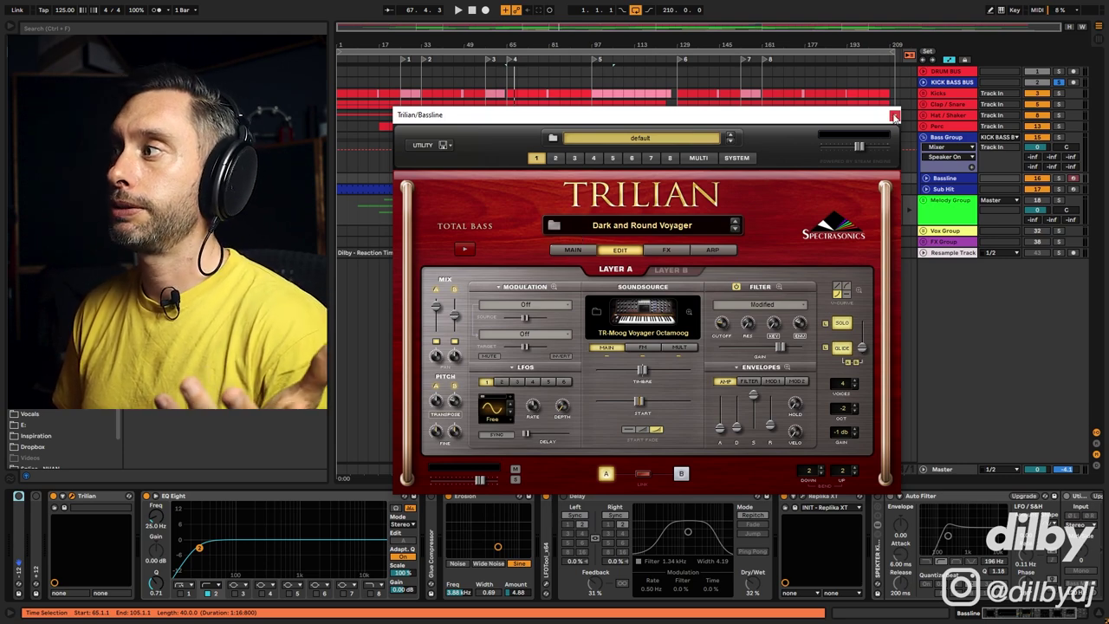
left_click(895, 116)
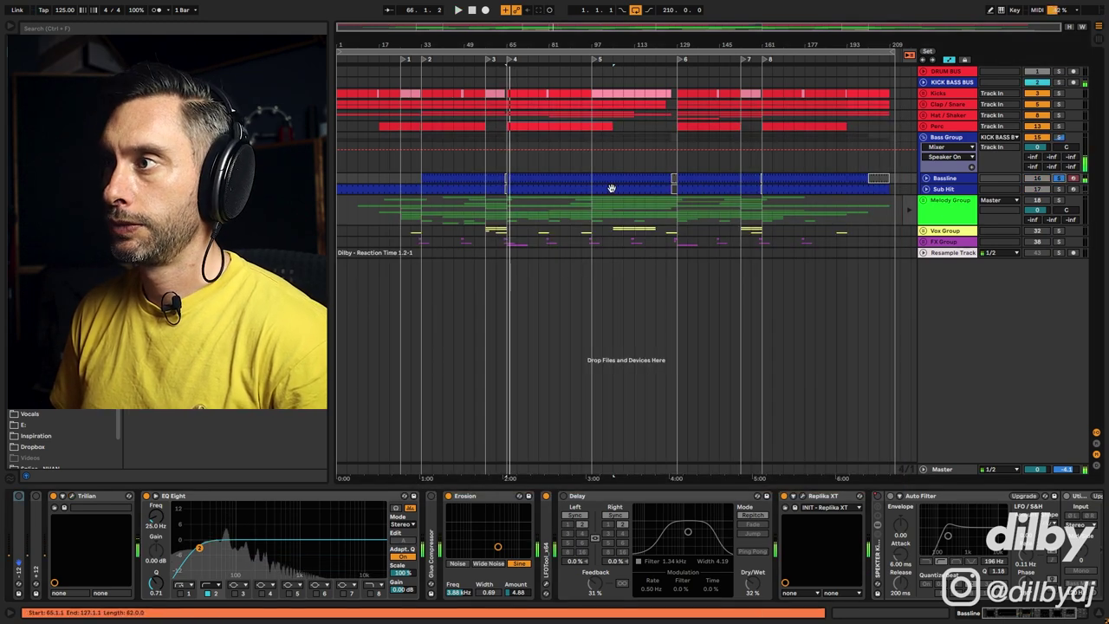
key("space")
double_click(547, 179)
left_click(387, 490)
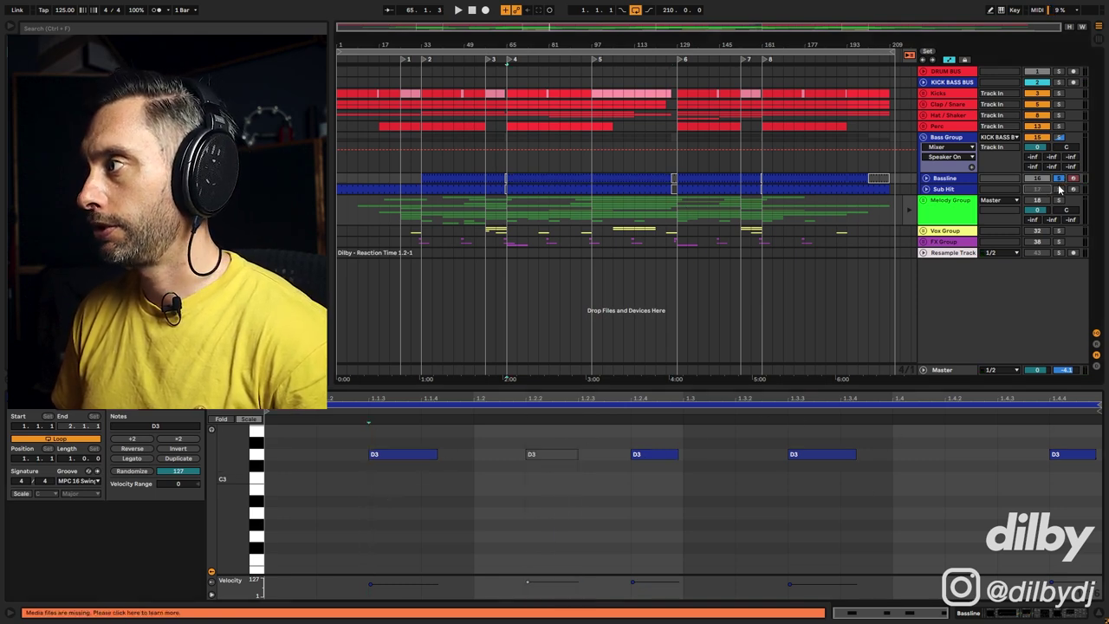
left_click(1059, 82)
key("space")
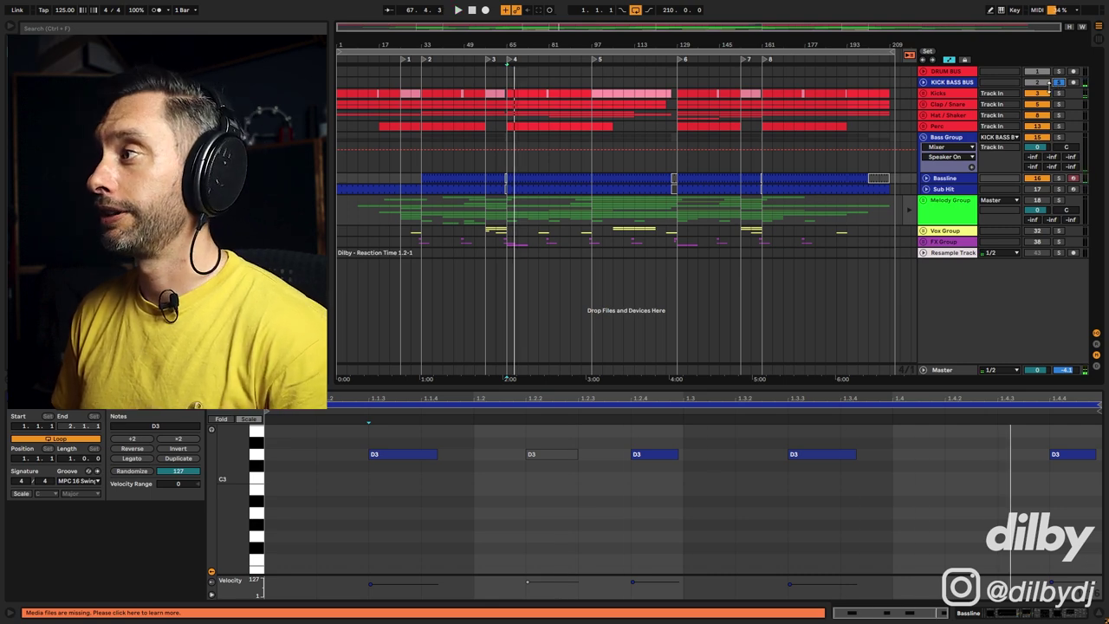
key("shift+Tab")
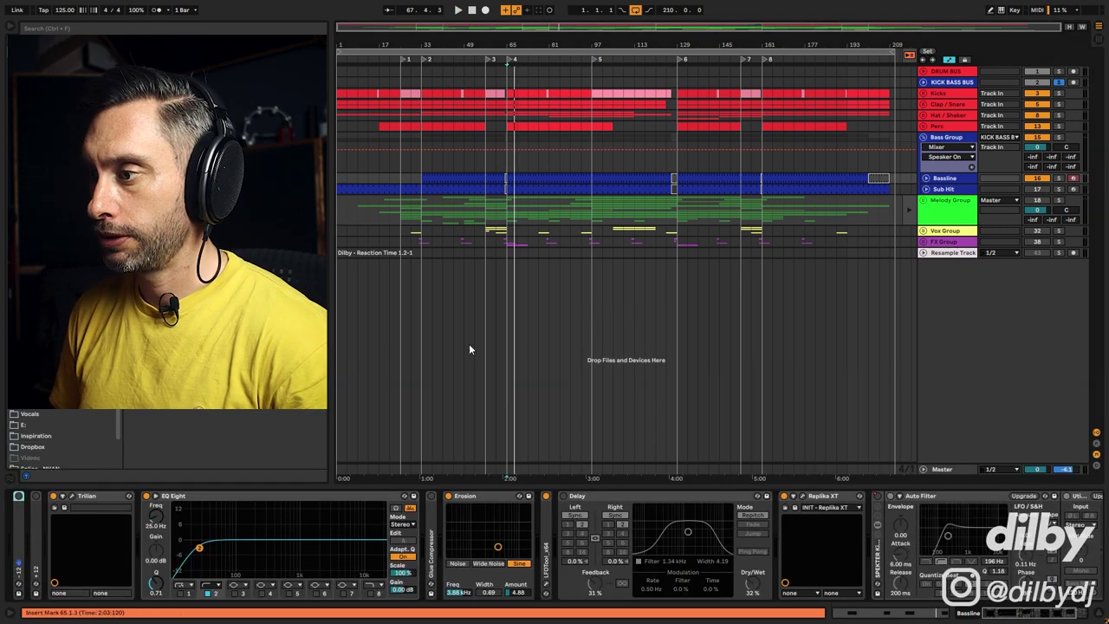
left_click(449, 498)
key("space")
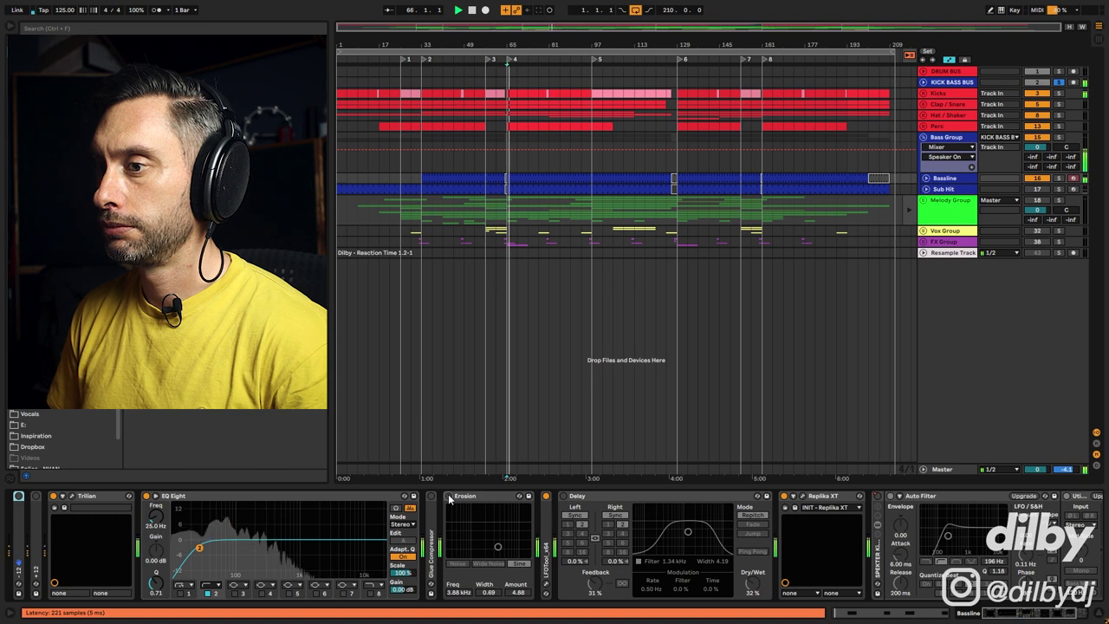
key("space")
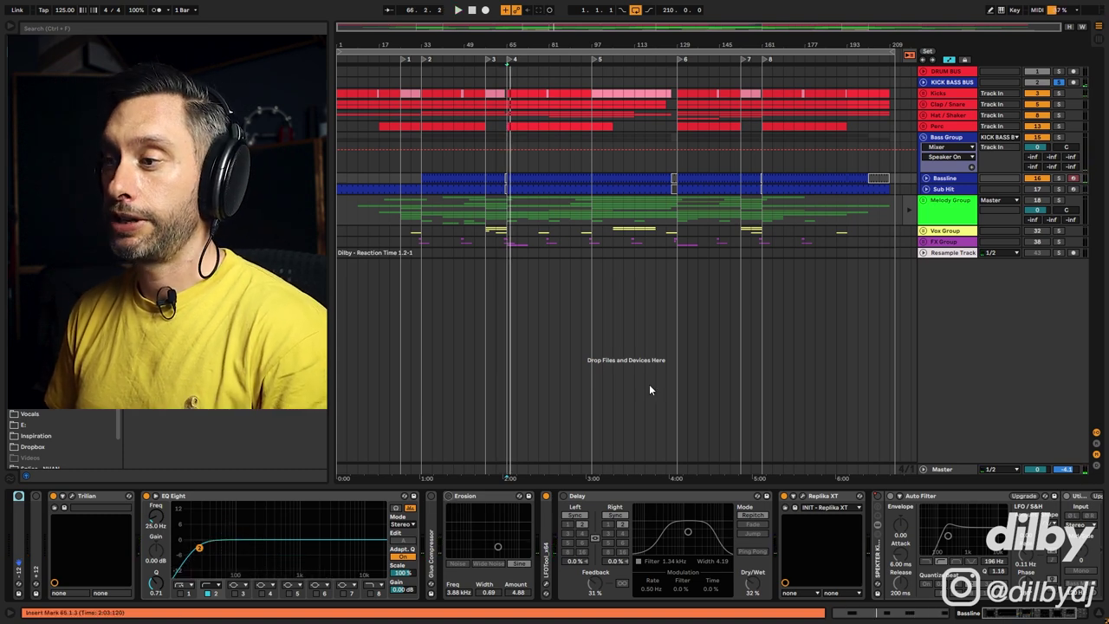
left_click(447, 497)
key("space")
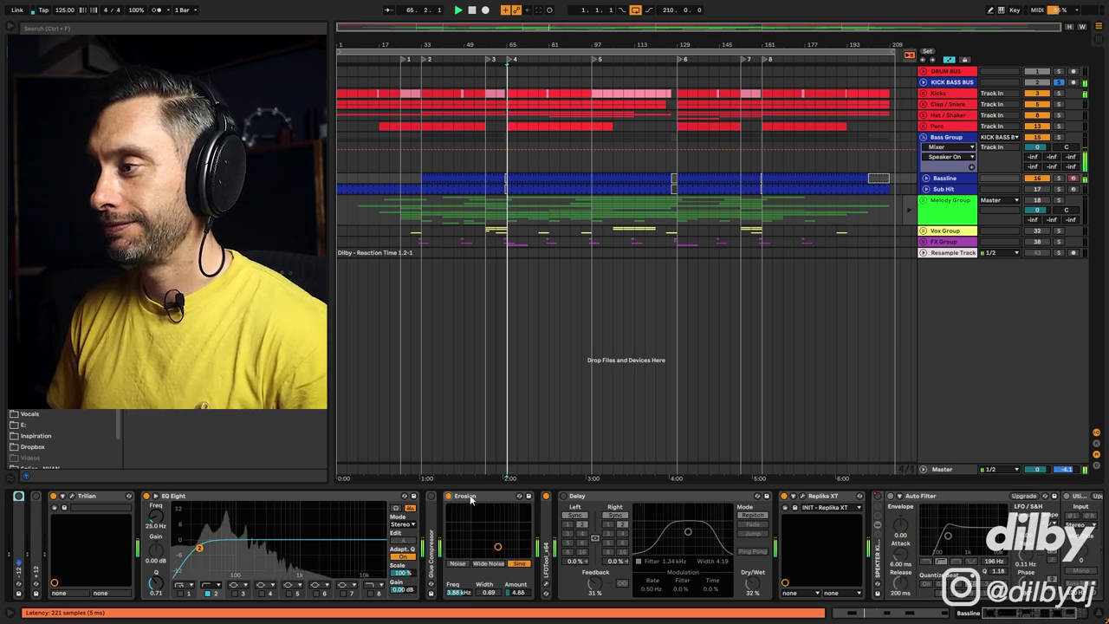
key("space")
left_click(802, 497)
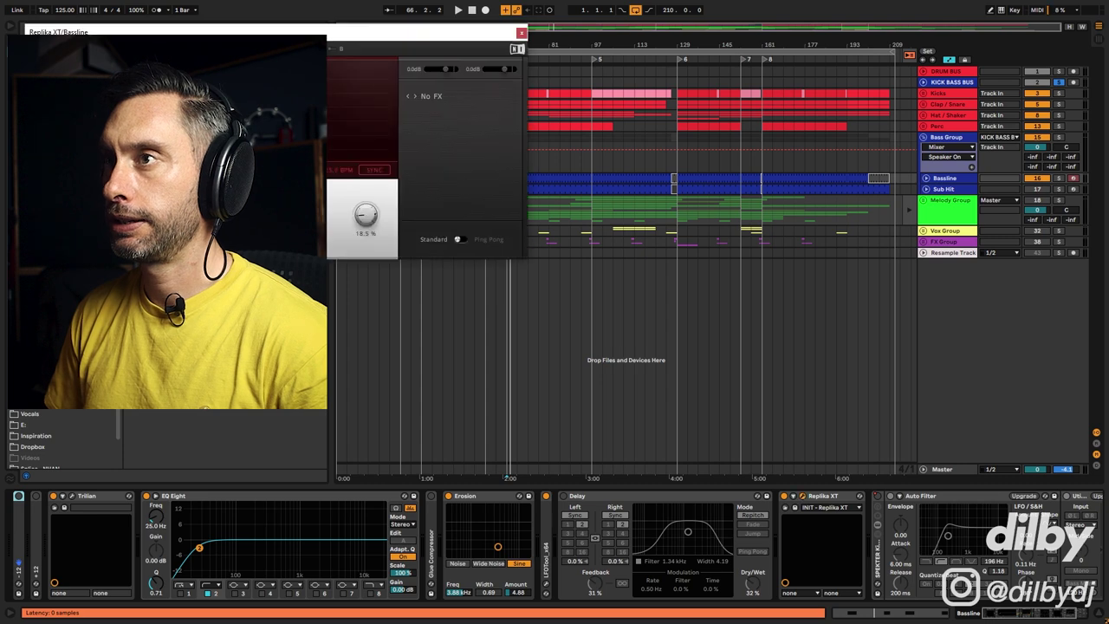
left_click_drag(743, 189, 690, 163)
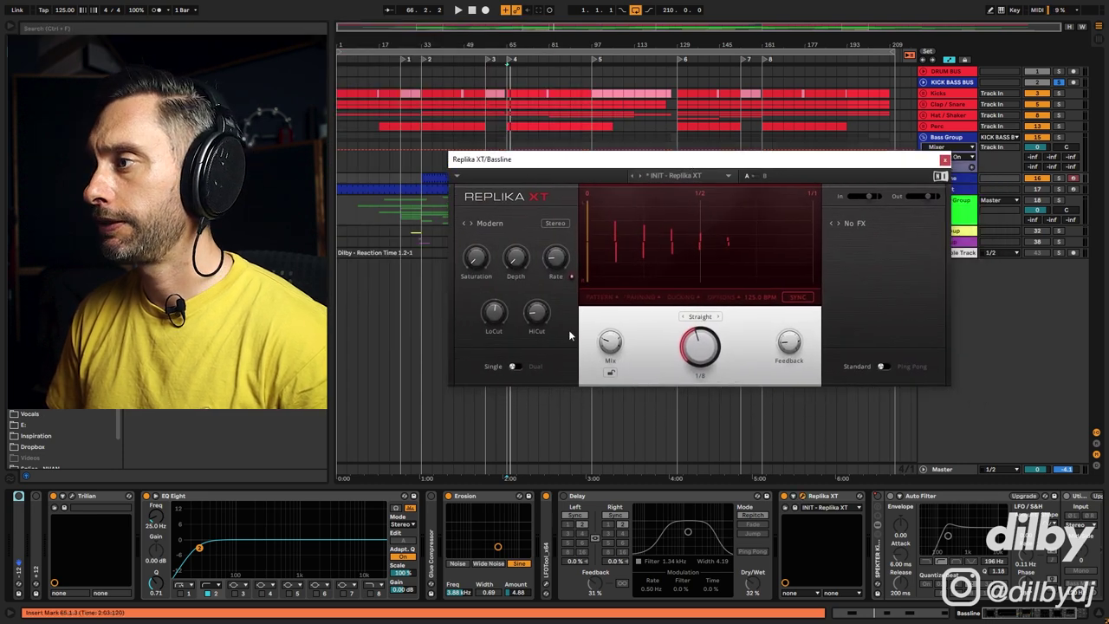
left_click(638, 297)
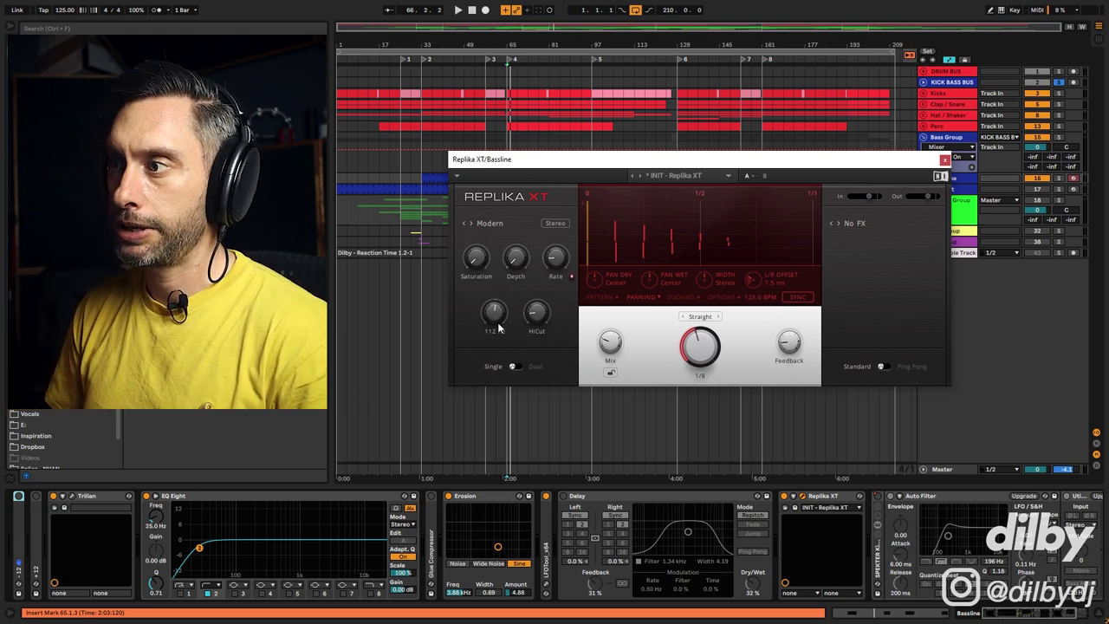
mouse_move(531, 322)
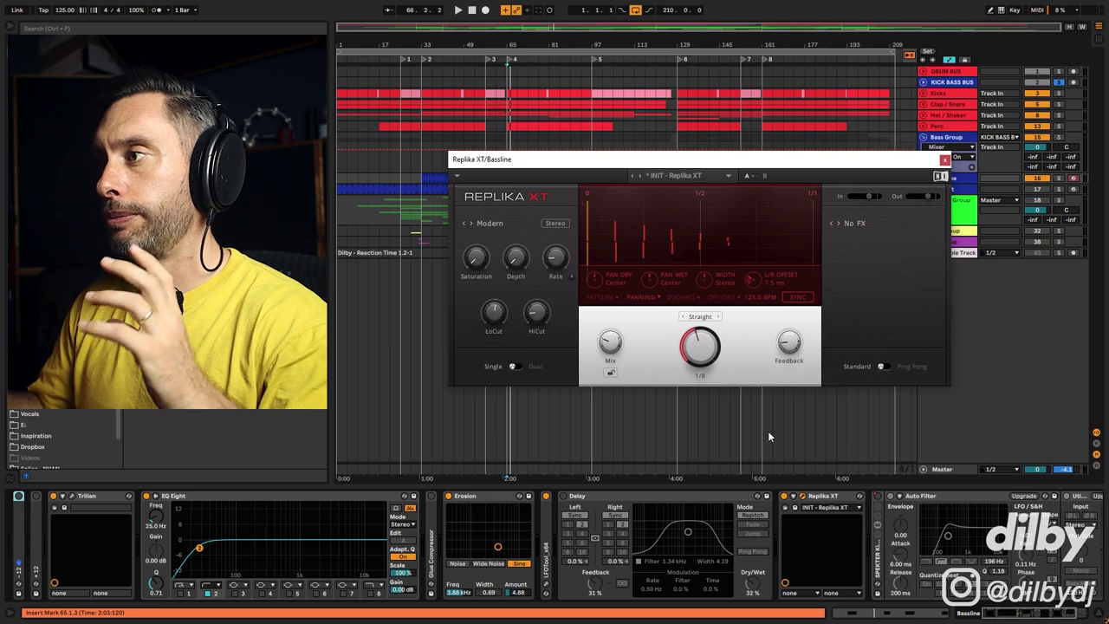
left_click(769, 506)
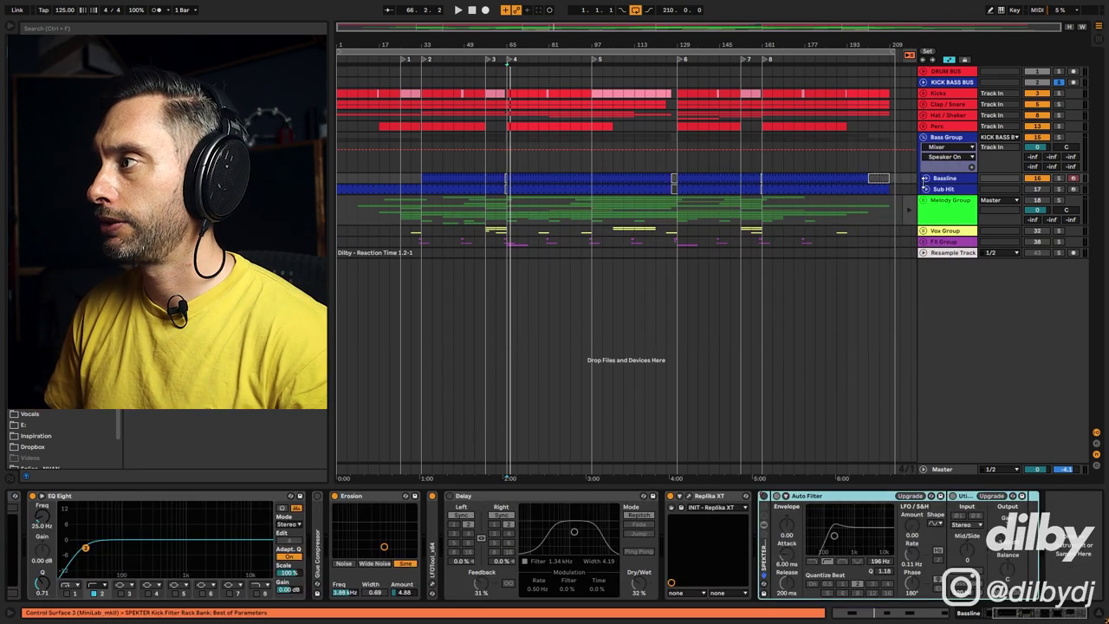
Colour the Bassline range from bar 113 to 129 light blue
left_click(924, 179)
left_click(644, 218)
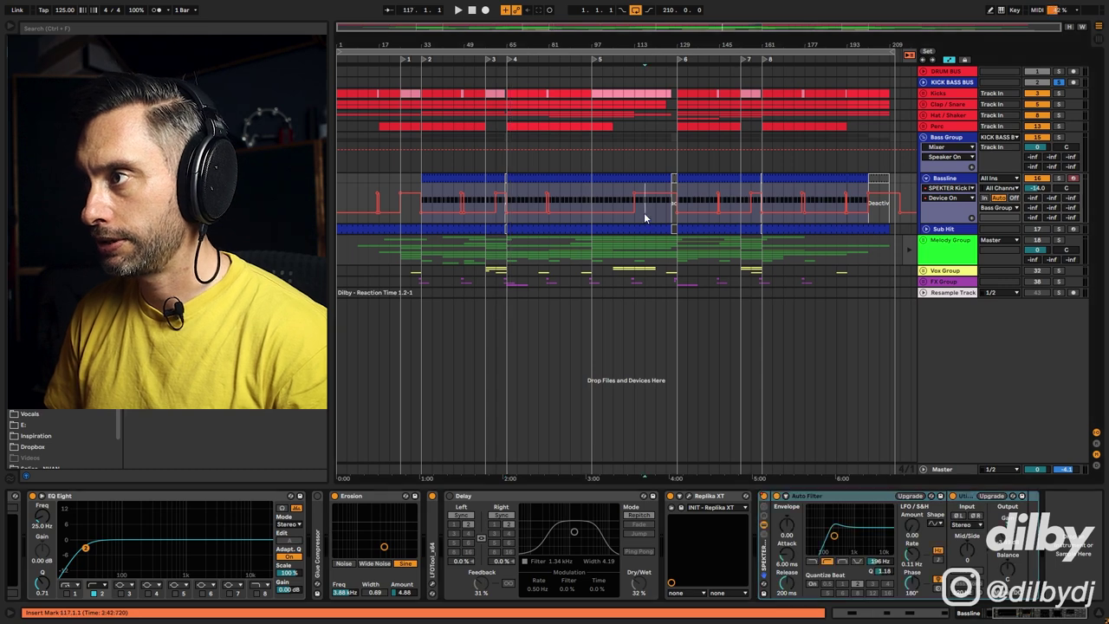
left_click_drag(639, 180, 679, 201)
right_click(641, 178)
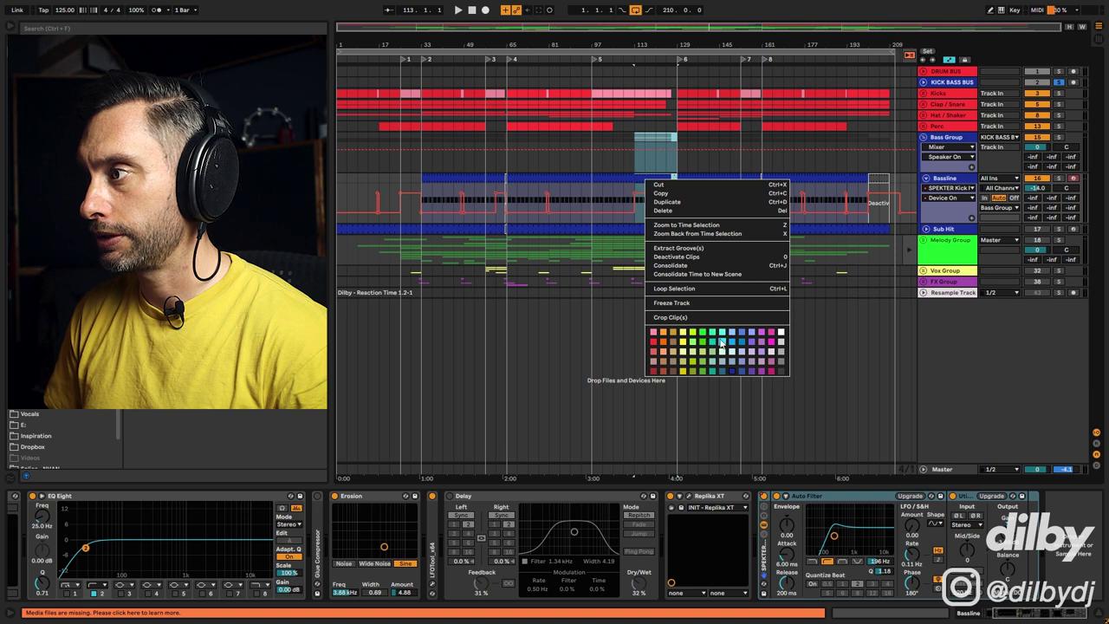
left_click(674, 245)
left_click(646, 179)
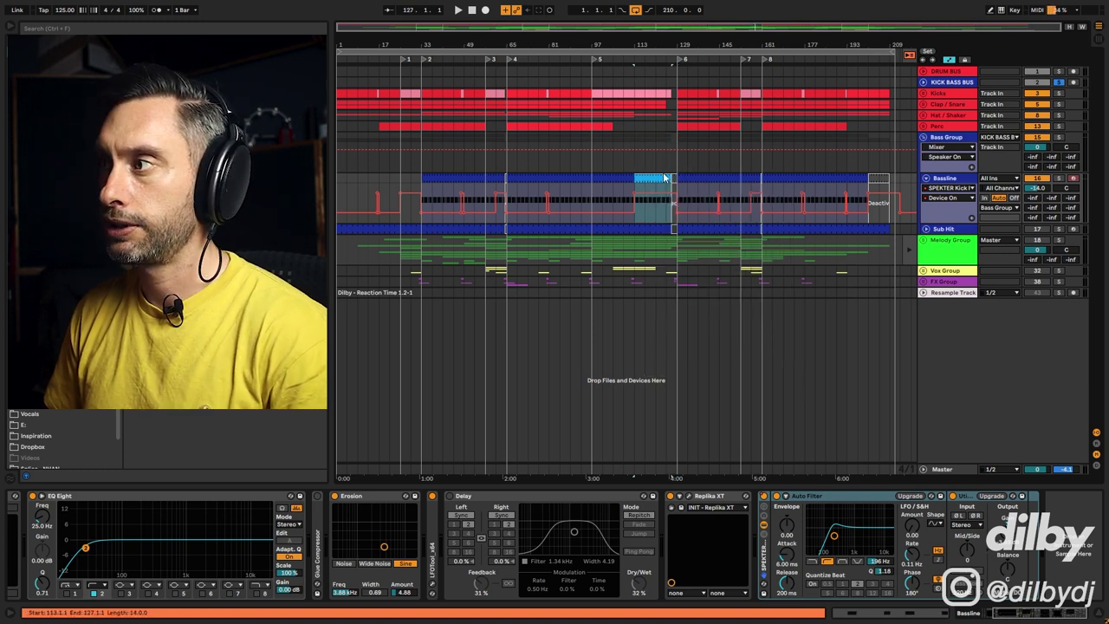
Fold the Bassline track back to one row and collapse its Delay device
left_click(613, 193)
key("Left")
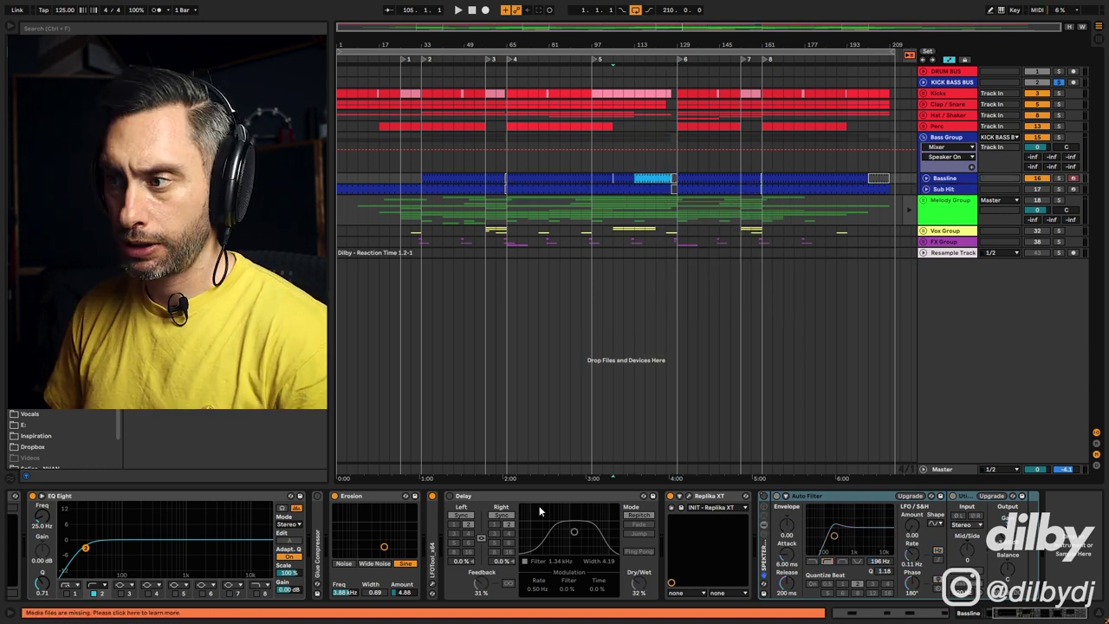
double_click(505, 498)
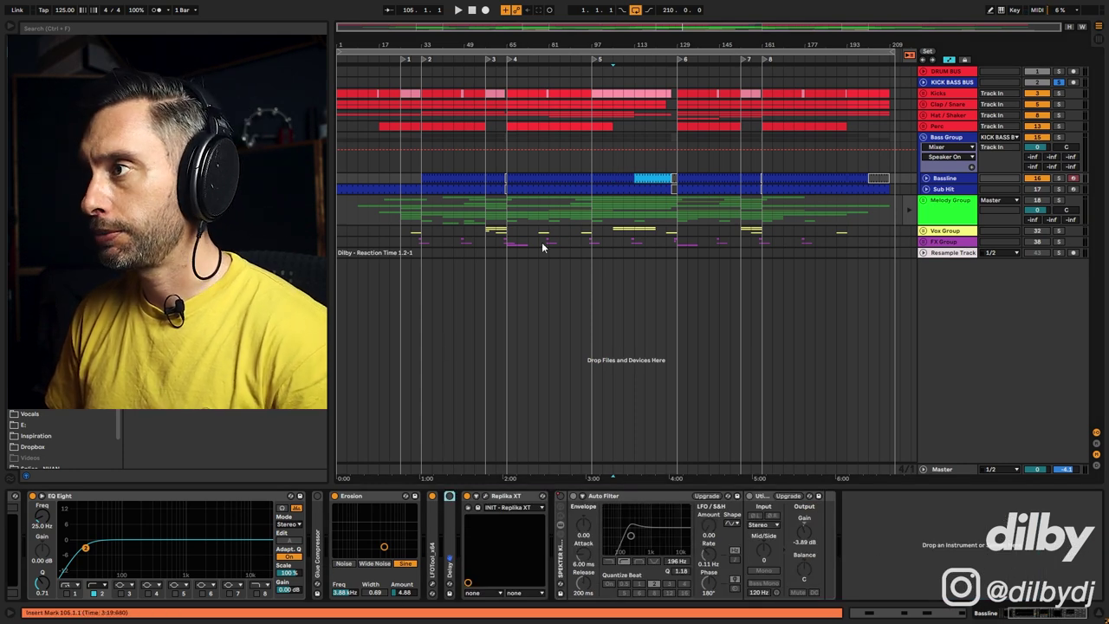
Select the Sub Hit track and bring up its device chain
left_click(1019, 188)
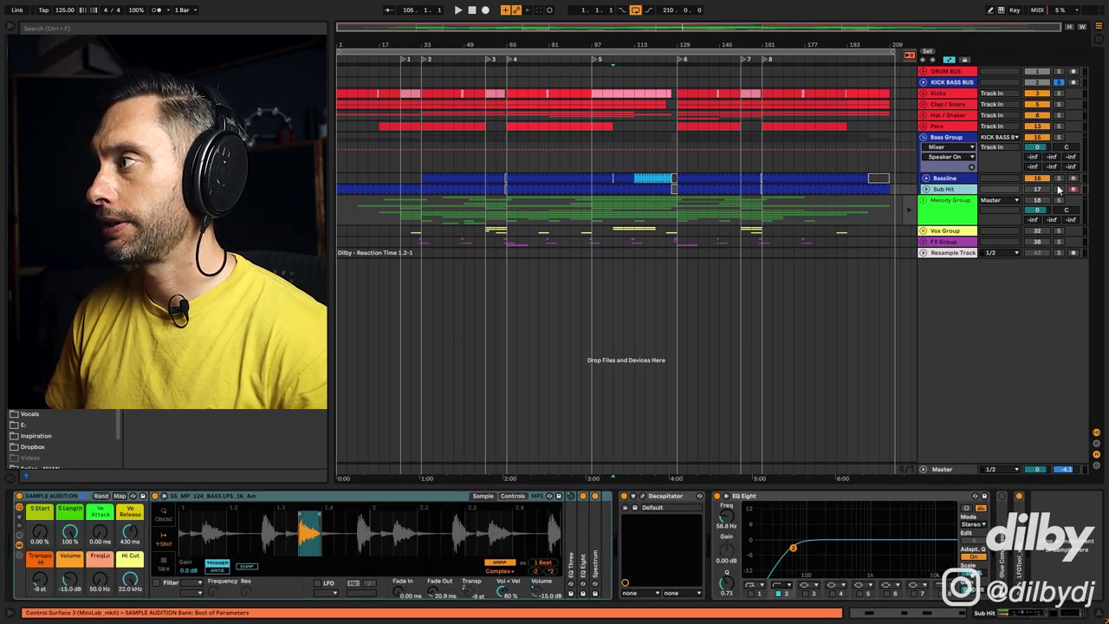
left_click_drag(509, 192, 559, 183)
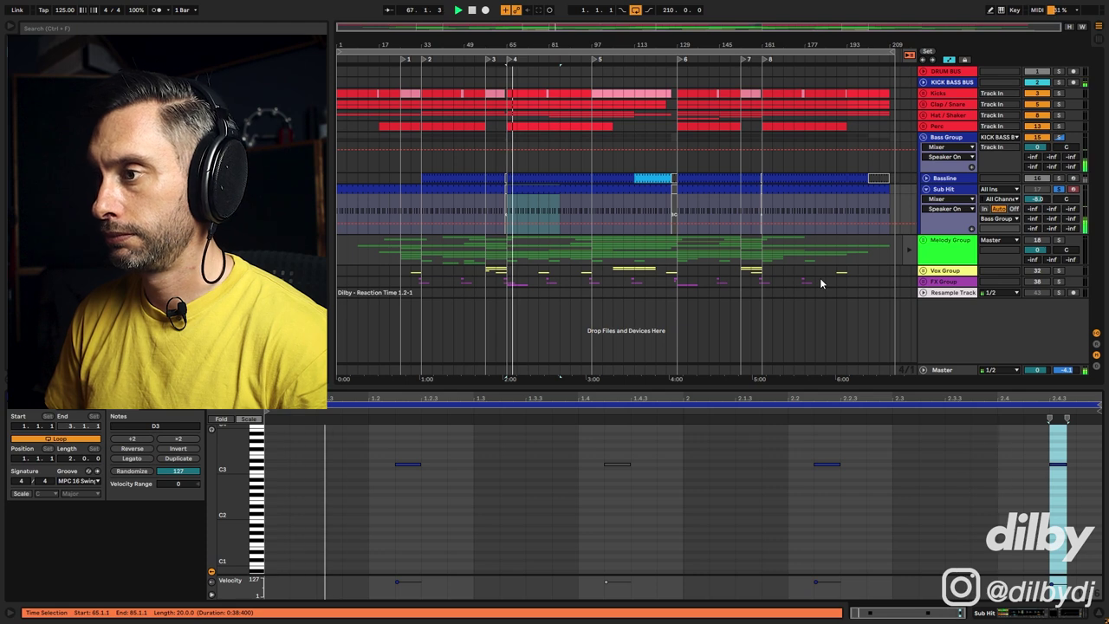
left_click(959, 191)
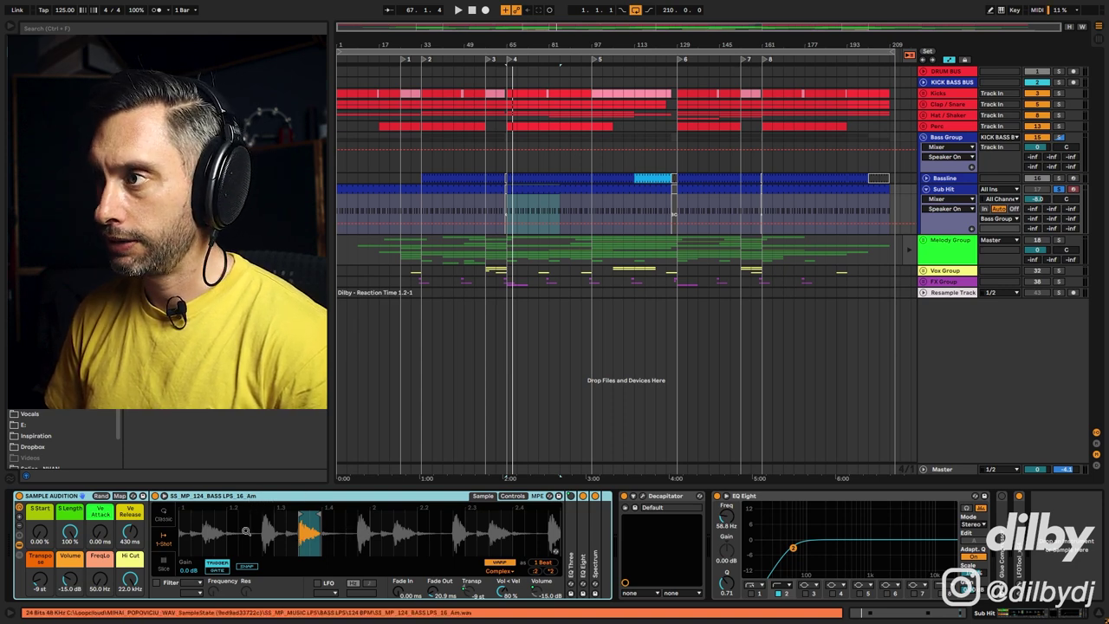
left_click(544, 194)
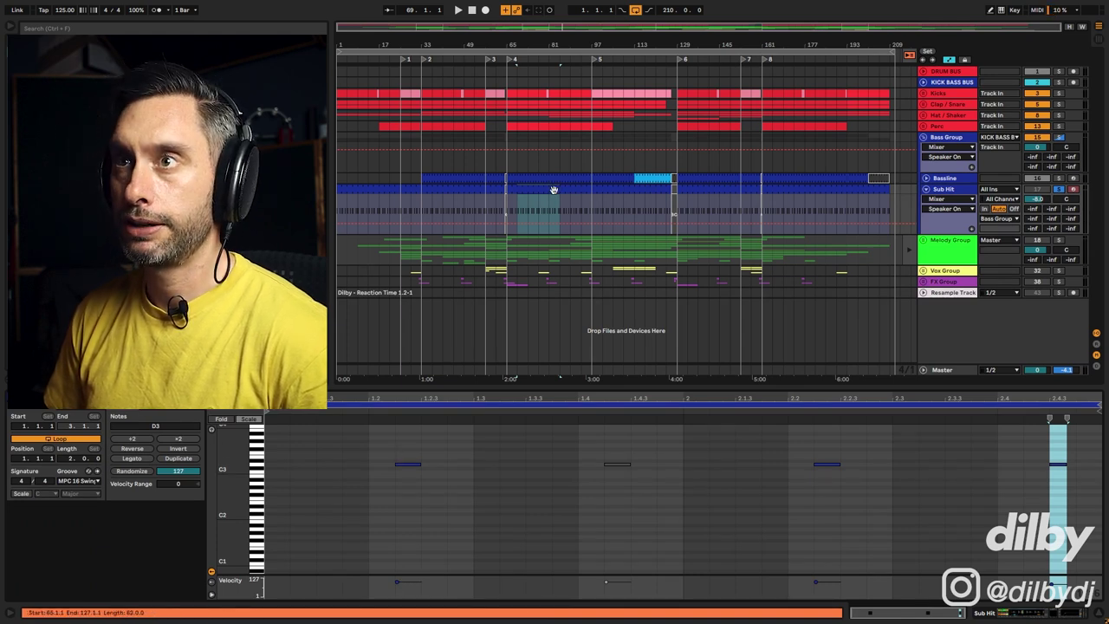
key("shift+Tab")
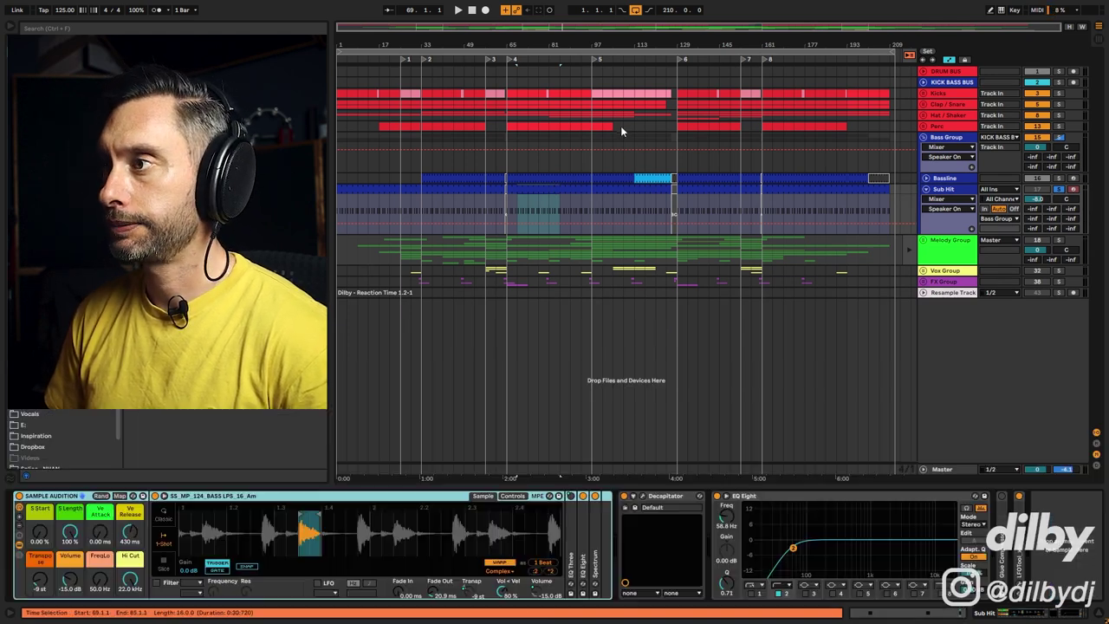
Switch on the Decapitator effect on Sub Hit while the arrangement plays
left_click(624, 500)
key("space")
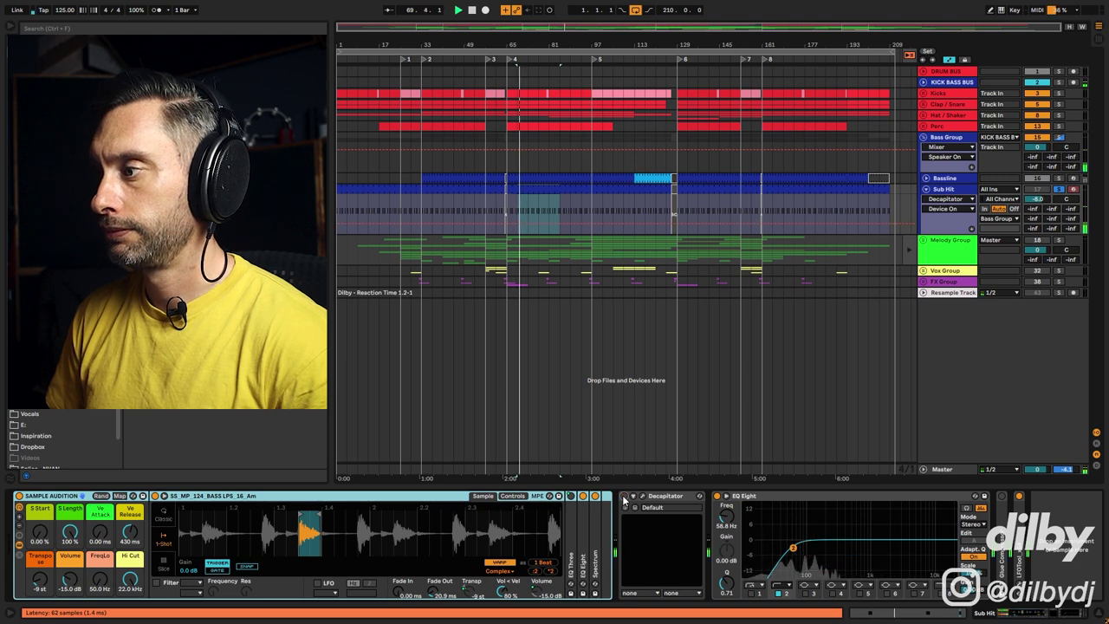
left_click(624, 495)
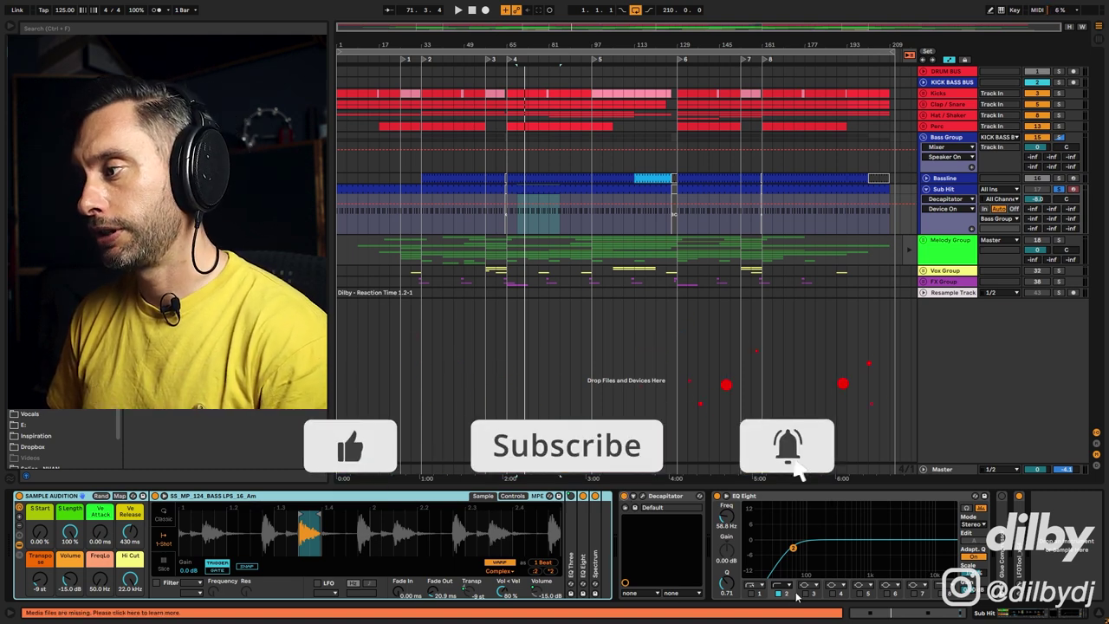
Try the sample transpose at 0 st, then undo it back to -9 st
left_click(40, 581)
key("Delete")
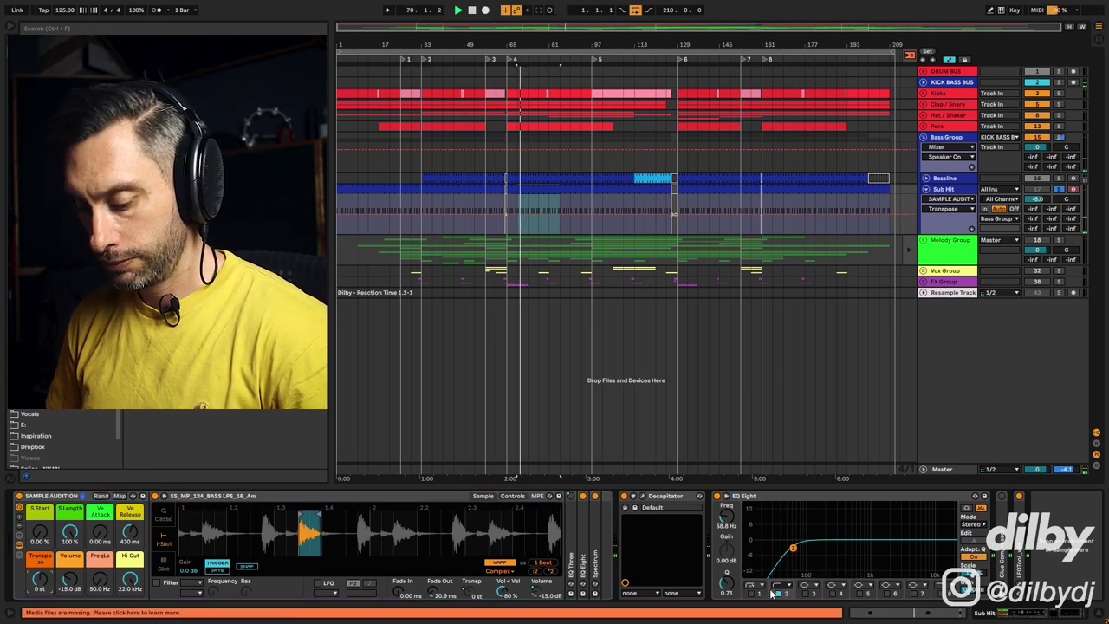
key("ctrl+z")
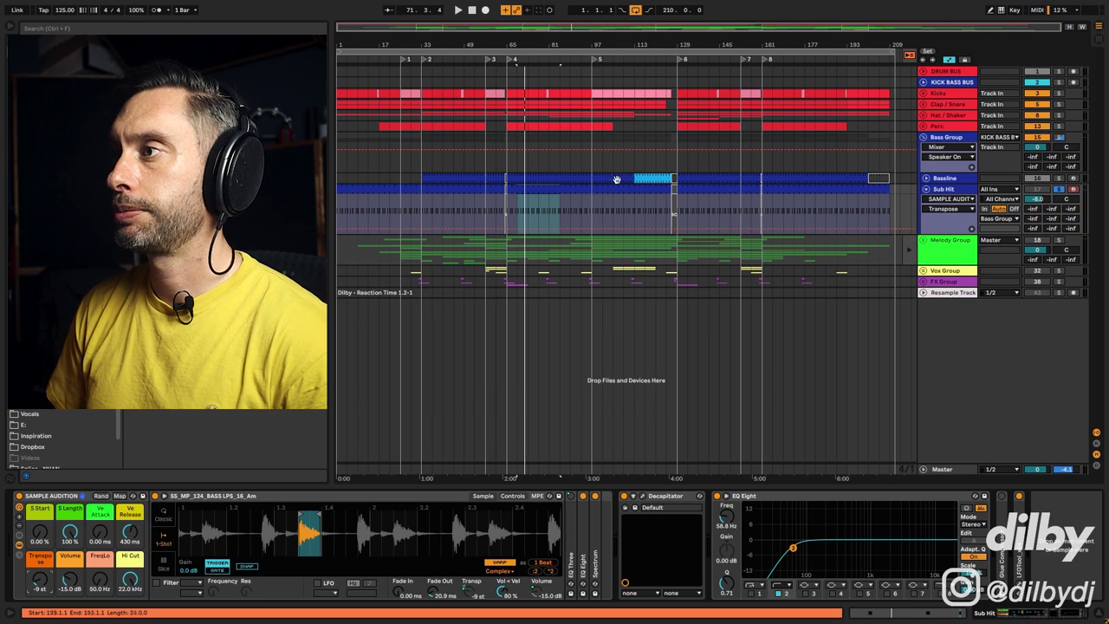
left_click(531, 179)
left_click(530, 194)
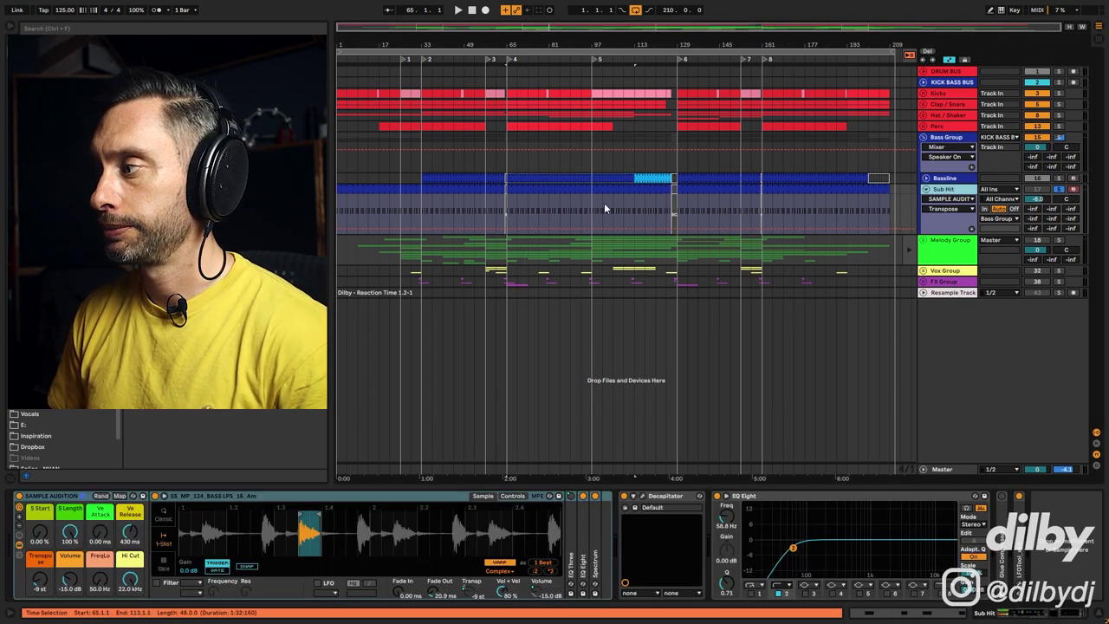
Zoom the arrangement onto bars 75–77 of the bass tracks and show them in the note editor
double_click(569, 211)
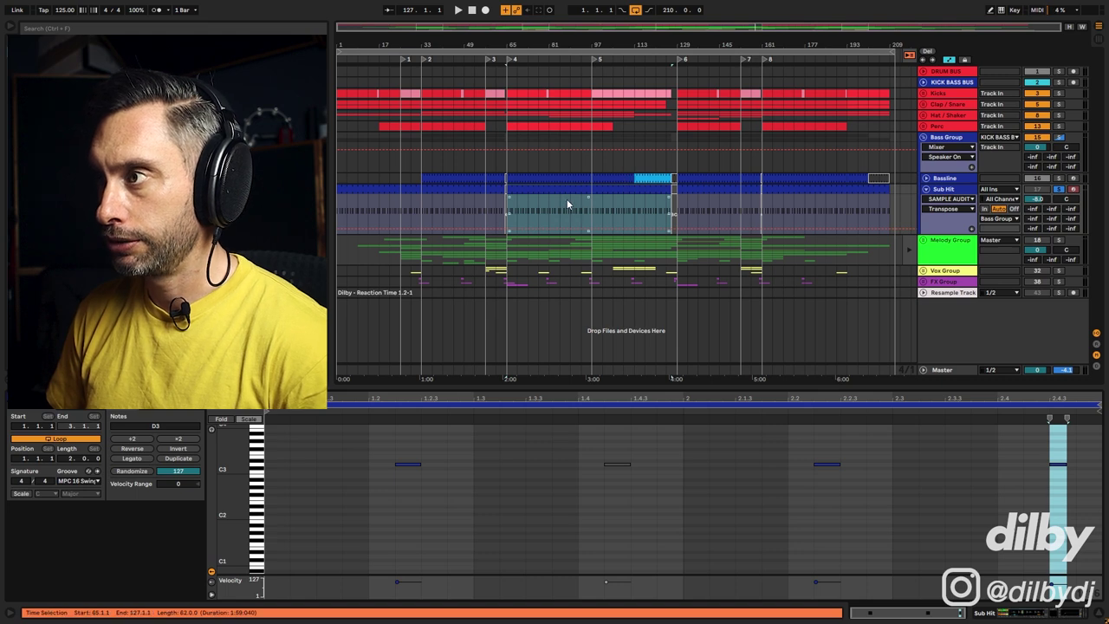
left_click_drag(567, 204, 543, 179)
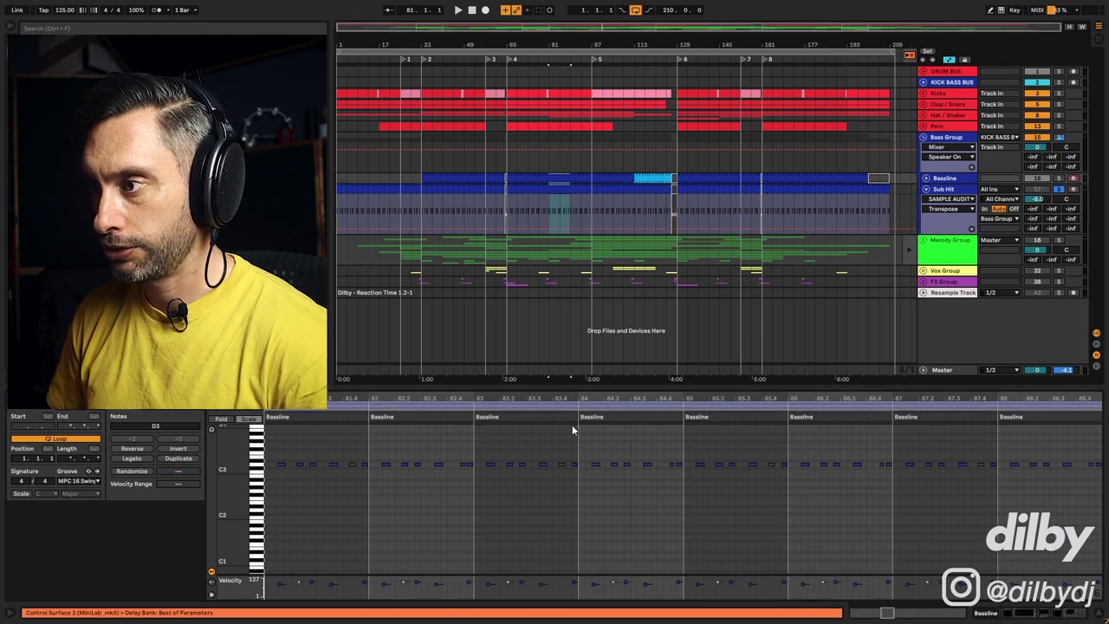
key("z")
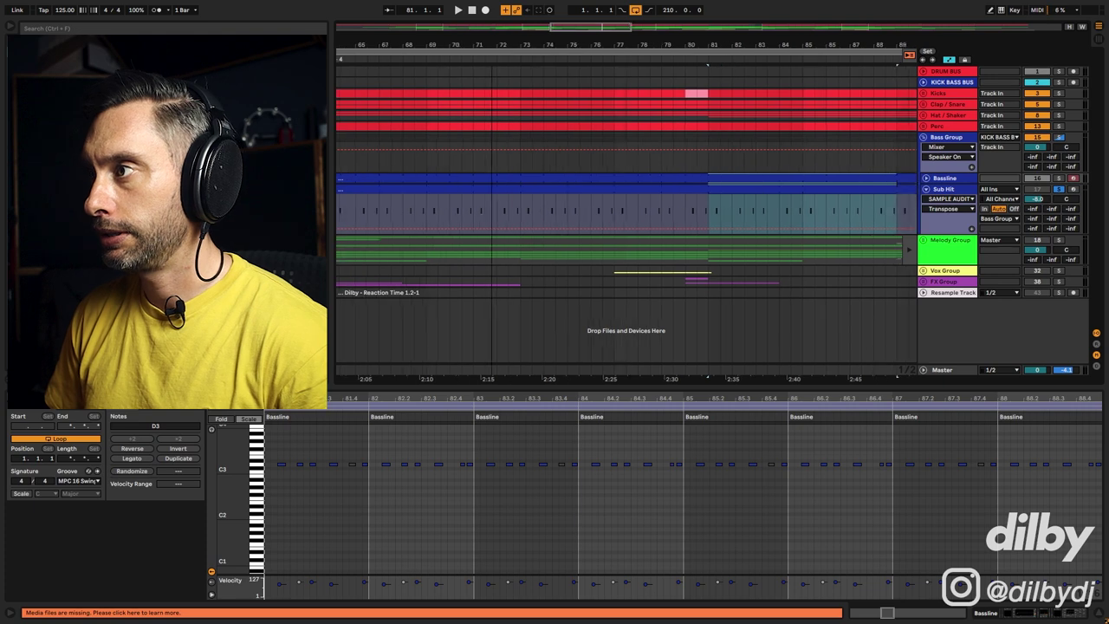
left_click_drag(671, 211, 603, 179)
left_click(748, 448)
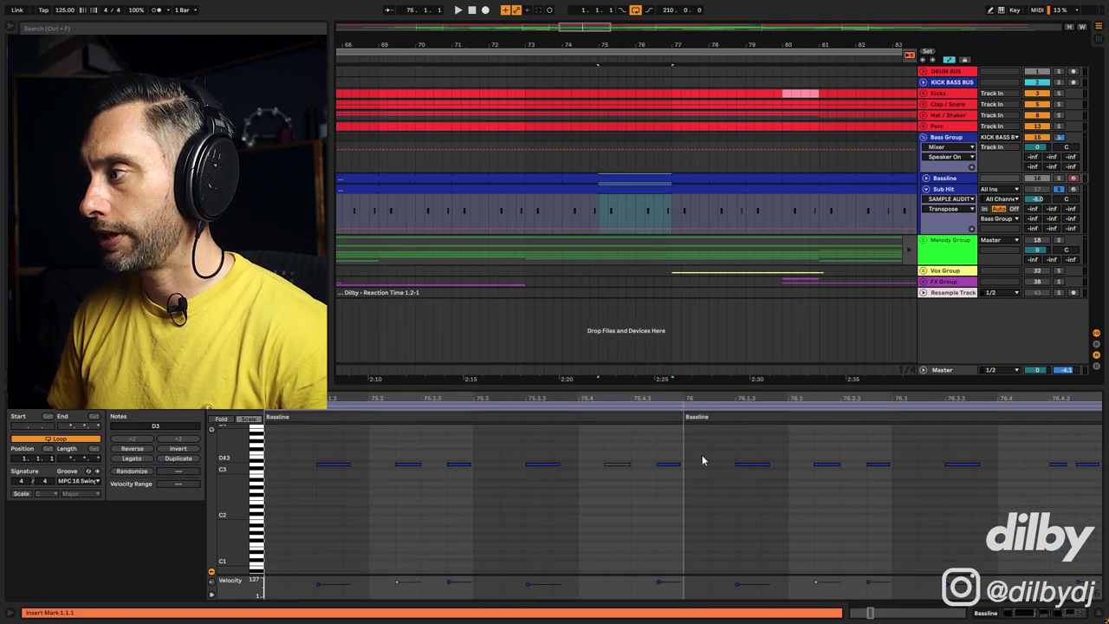
Unfold Bassline, duplicate its notes across two bars and add a D3 note at velocity 72
left_click(925, 179)
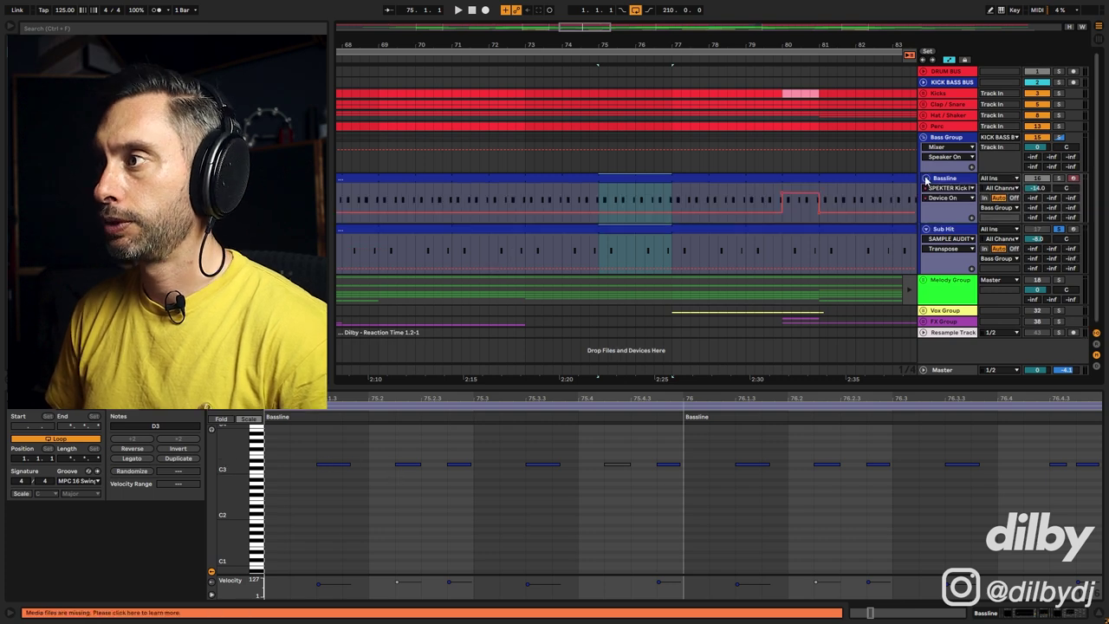
left_click_drag(672, 199, 595, 182)
left_click(559, 453)
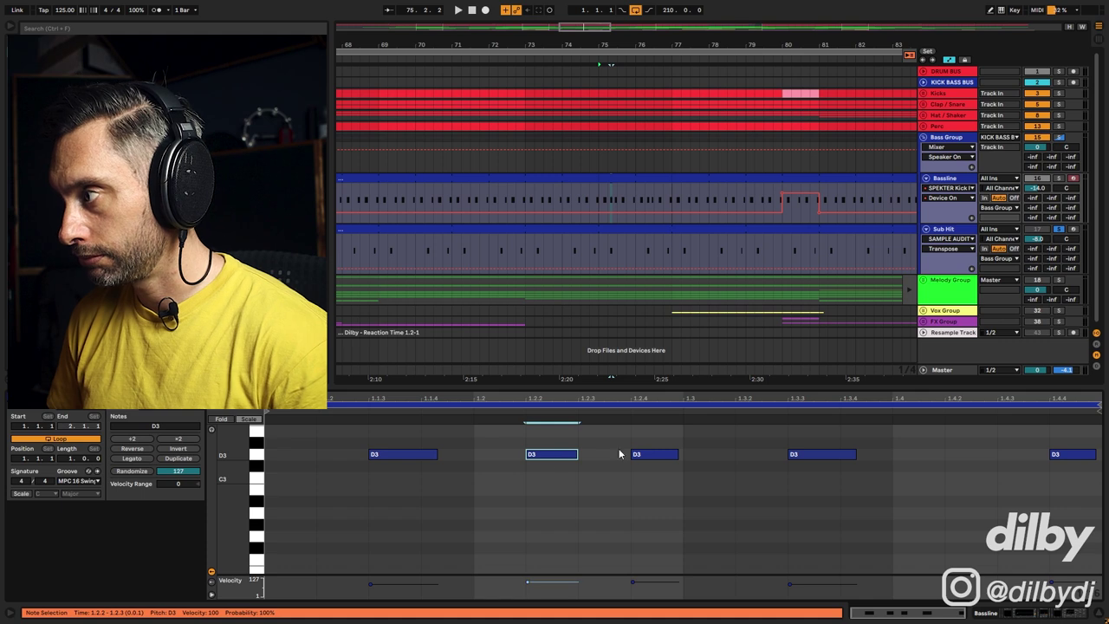
left_click(177, 460)
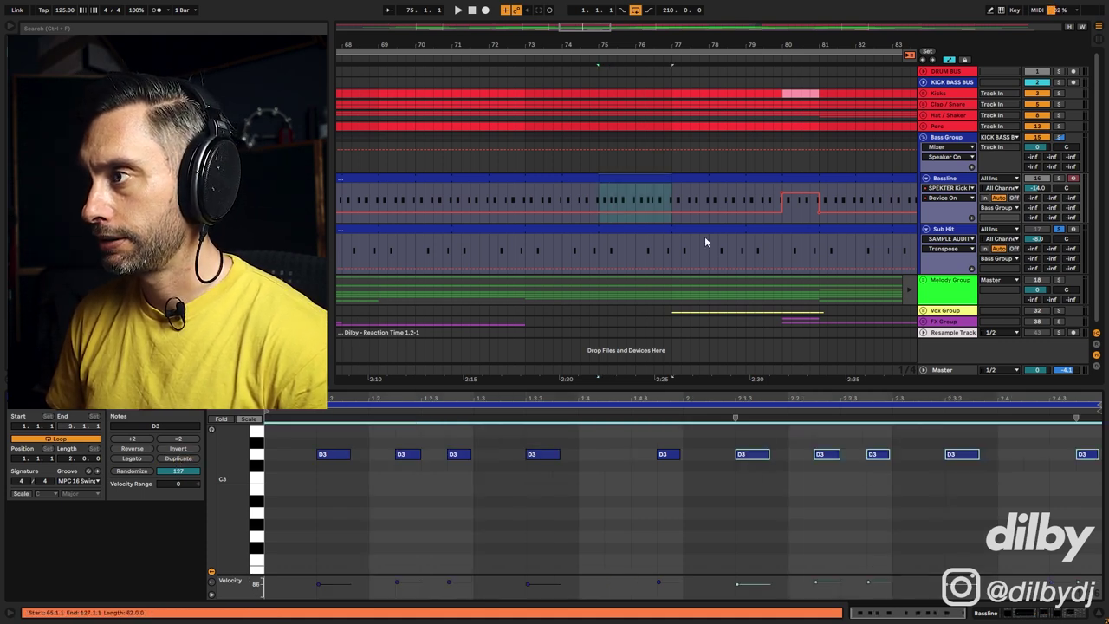
key("plus")
key("plus")
key("plus")
key("plus")
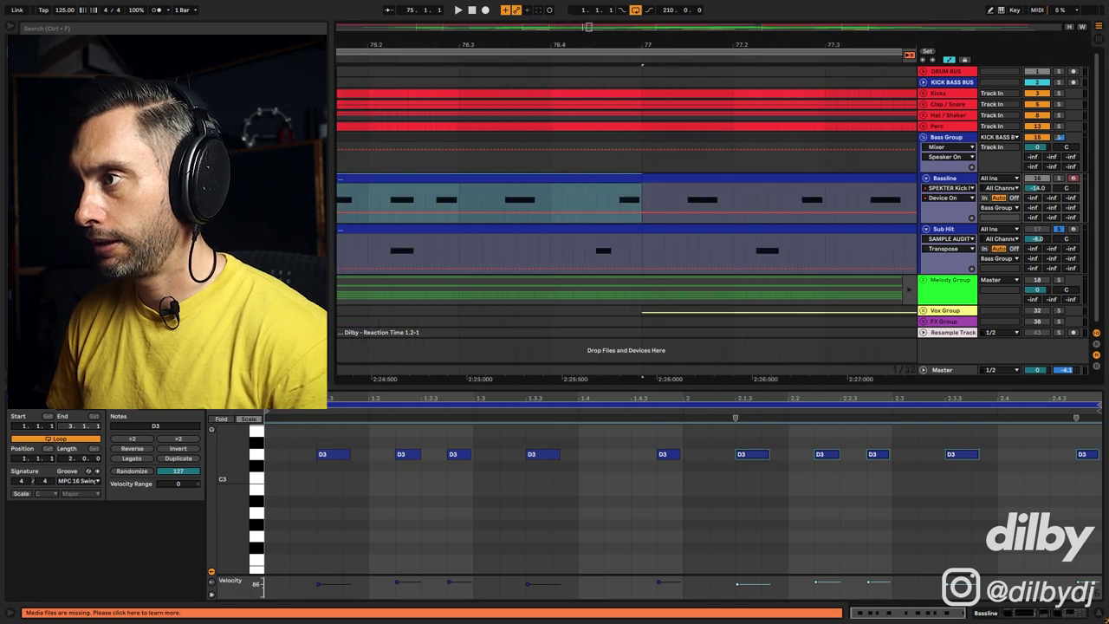
double_click(1059, 454)
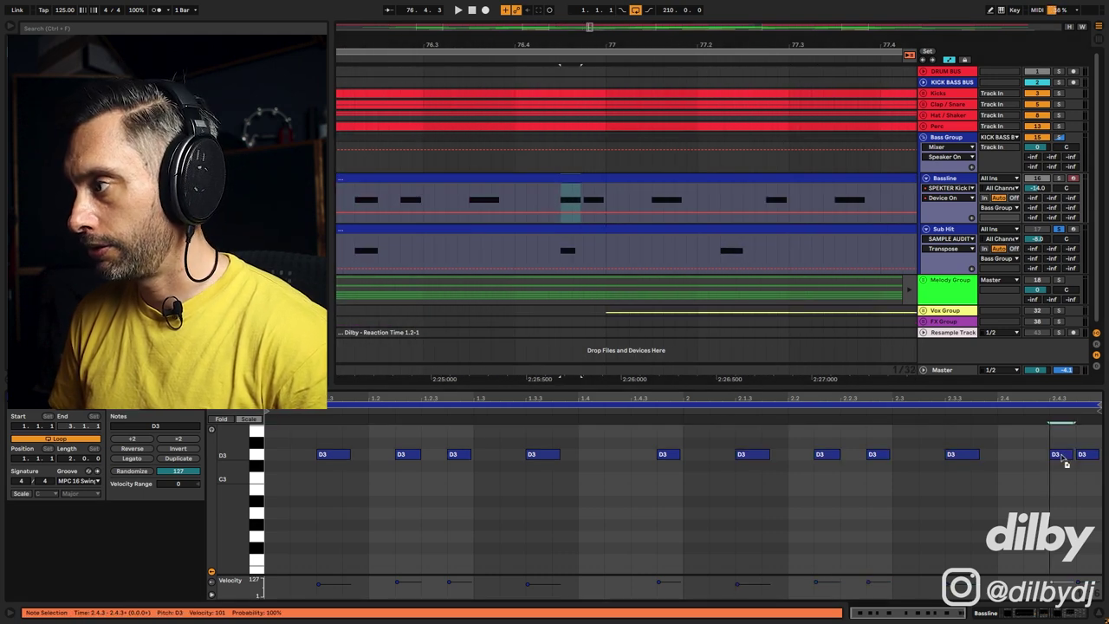
left_click_drag(1071, 454, 1071, 485)
Lower the D3 note at 2.2.2 to velocity 69 and reselect the two-bar Bassline clip
left_click(449, 581)
key("z")
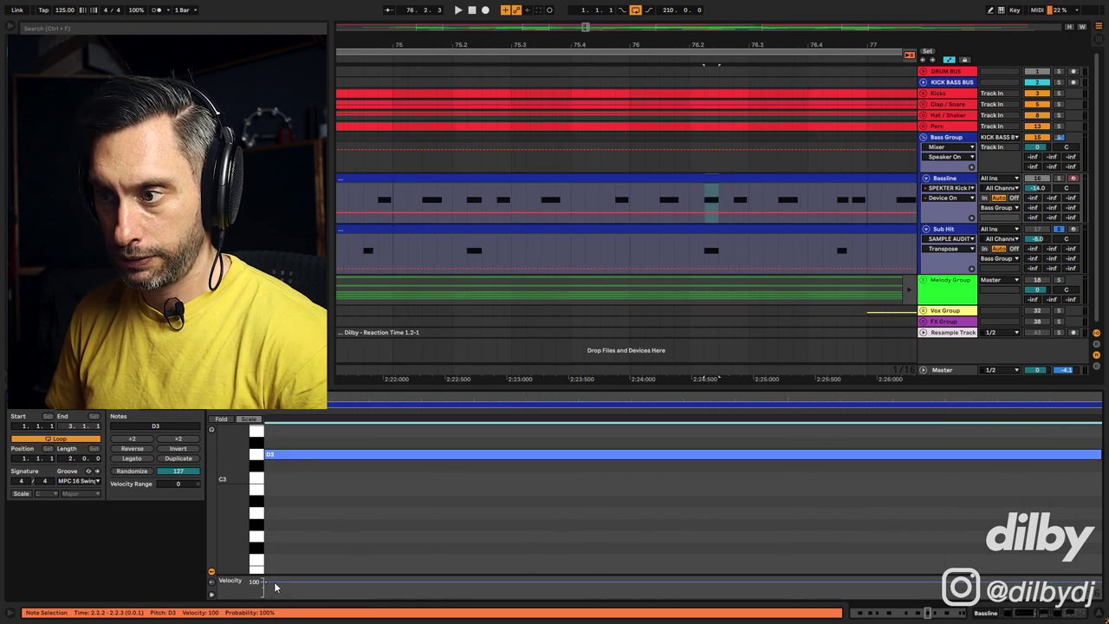
left_click_drag(275, 587, 274, 596)
key("x")
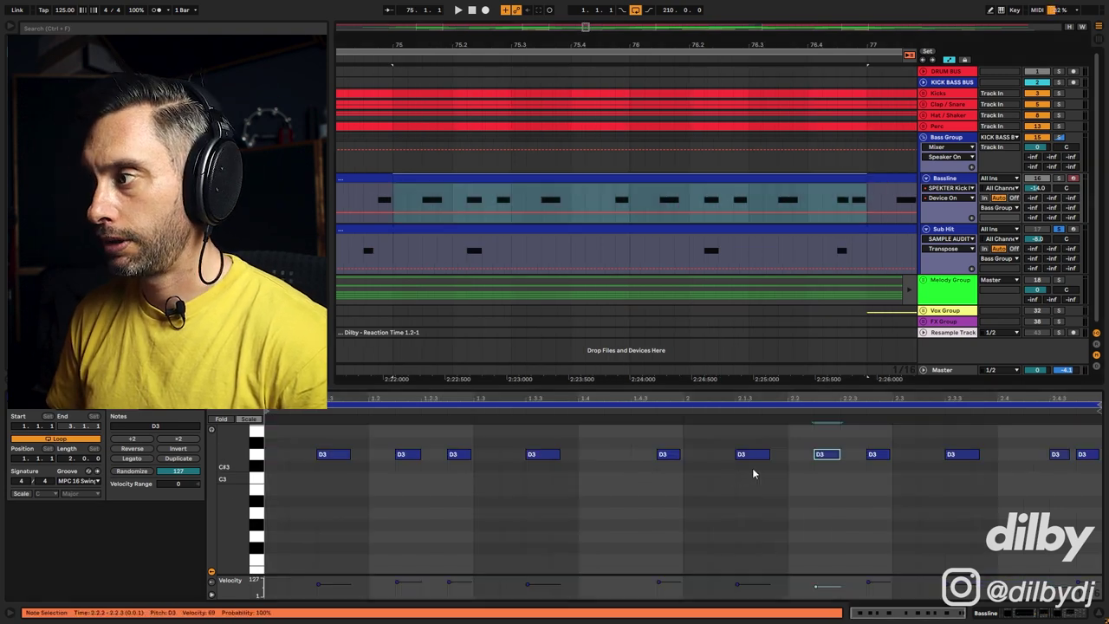
left_click(827, 457)
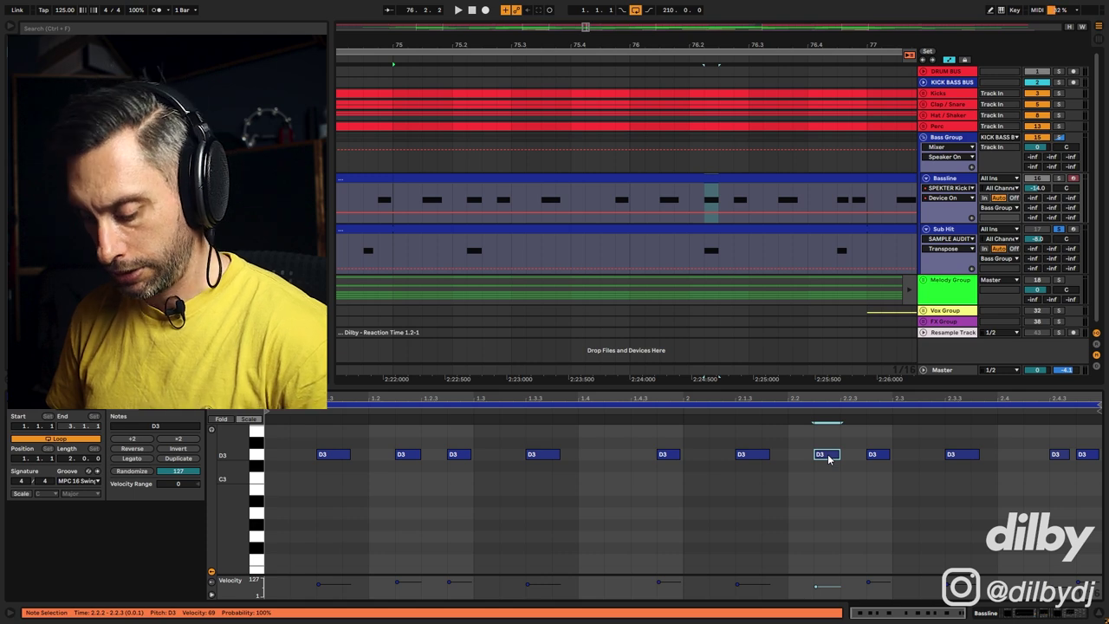
left_click(407, 456)
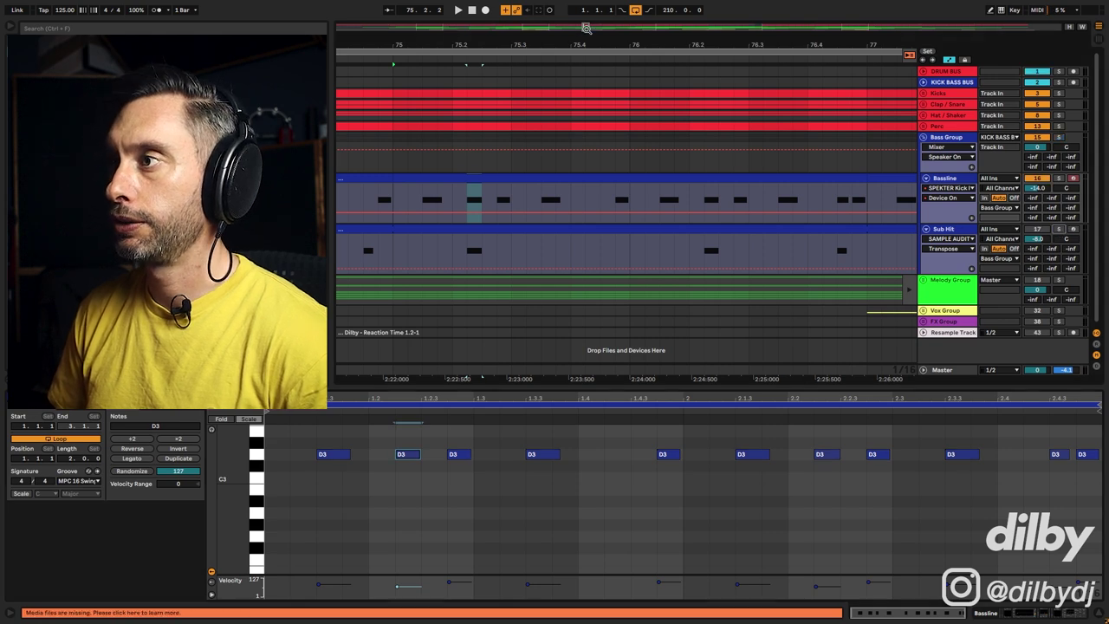
scroll(552, 178, "down", 5)
left_click(552, 178)
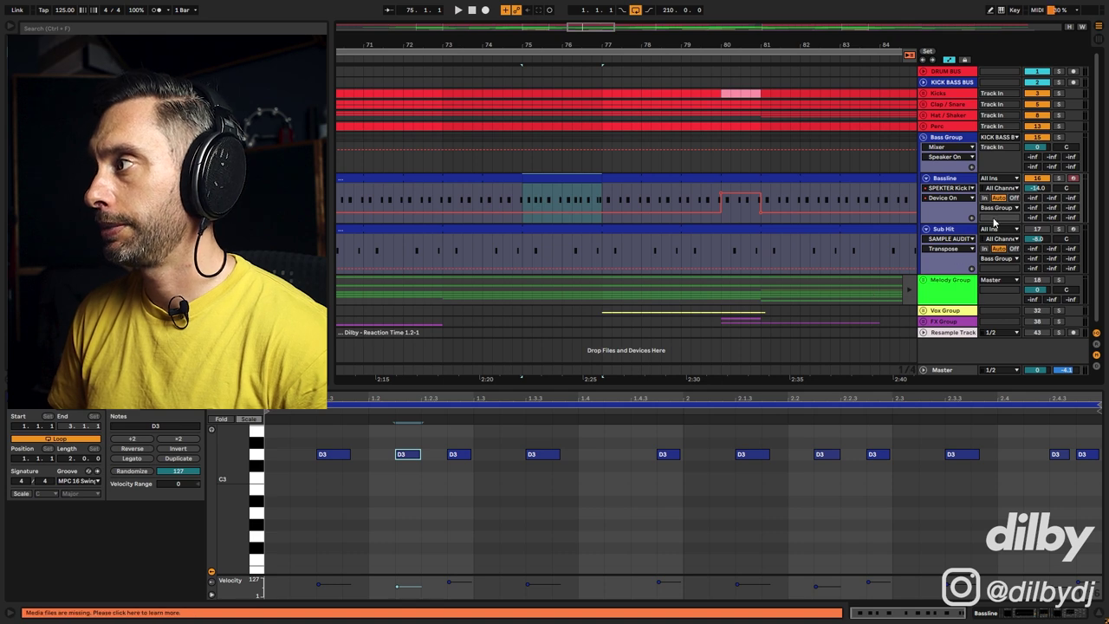
Deactivate the Sub Hit clip section at bars 75–77 and audition it with KICK BASS BUS soloed
key("space")
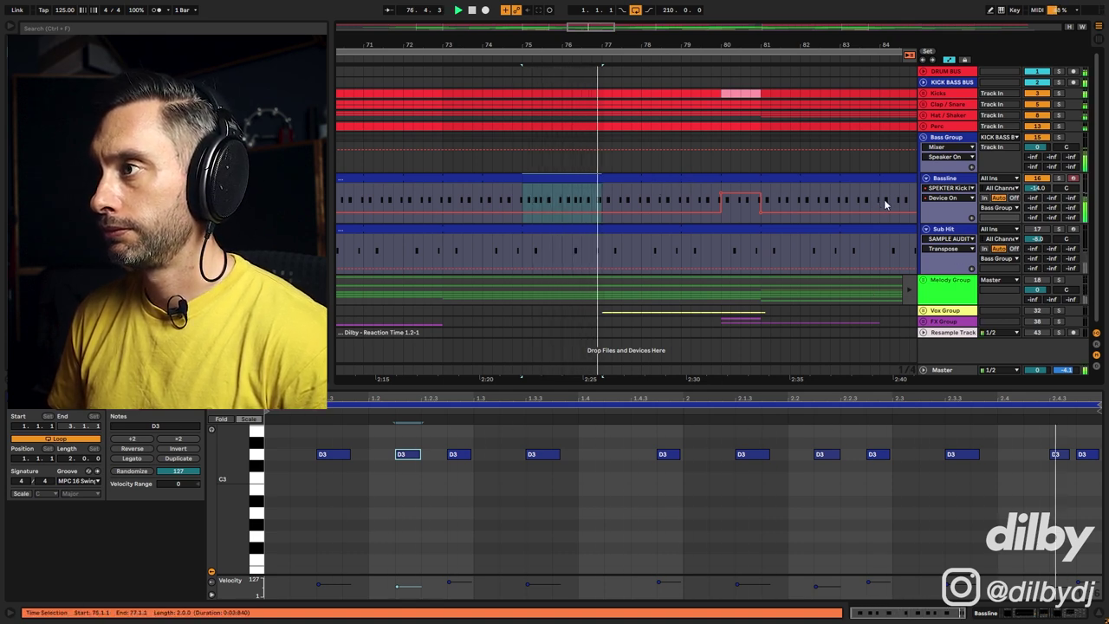
left_click(620, 179)
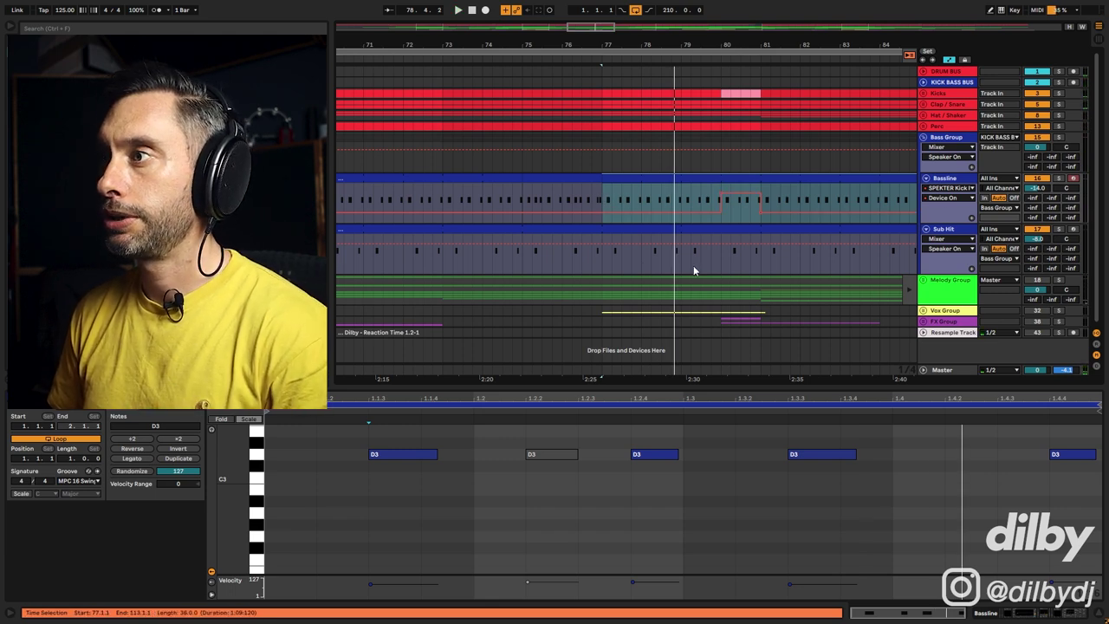
left_click_drag(524, 187, 602, 187)
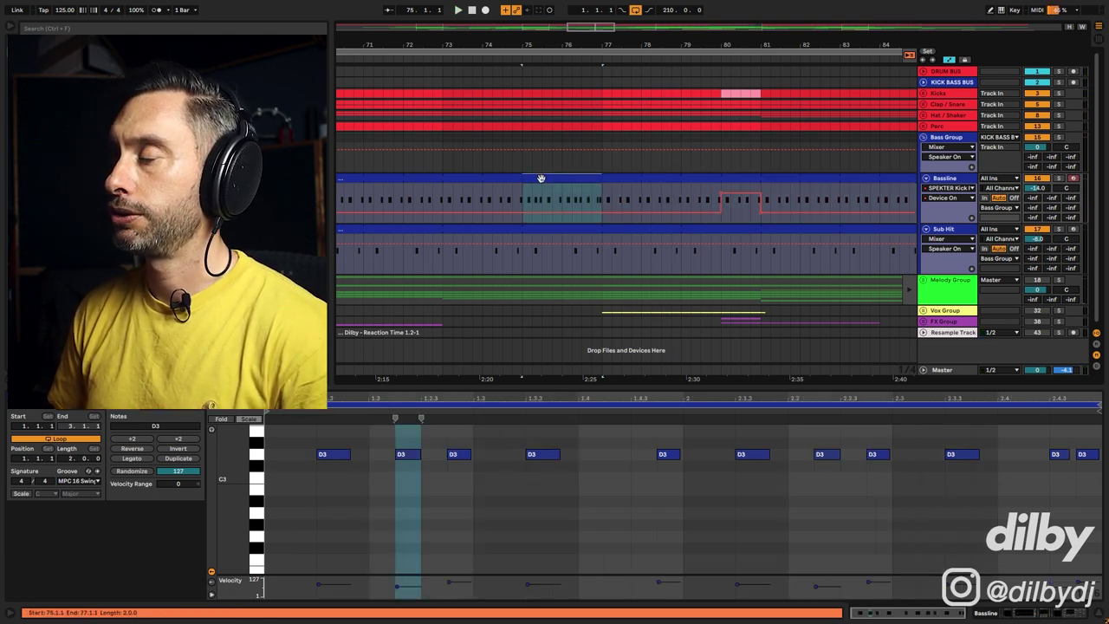
key("space")
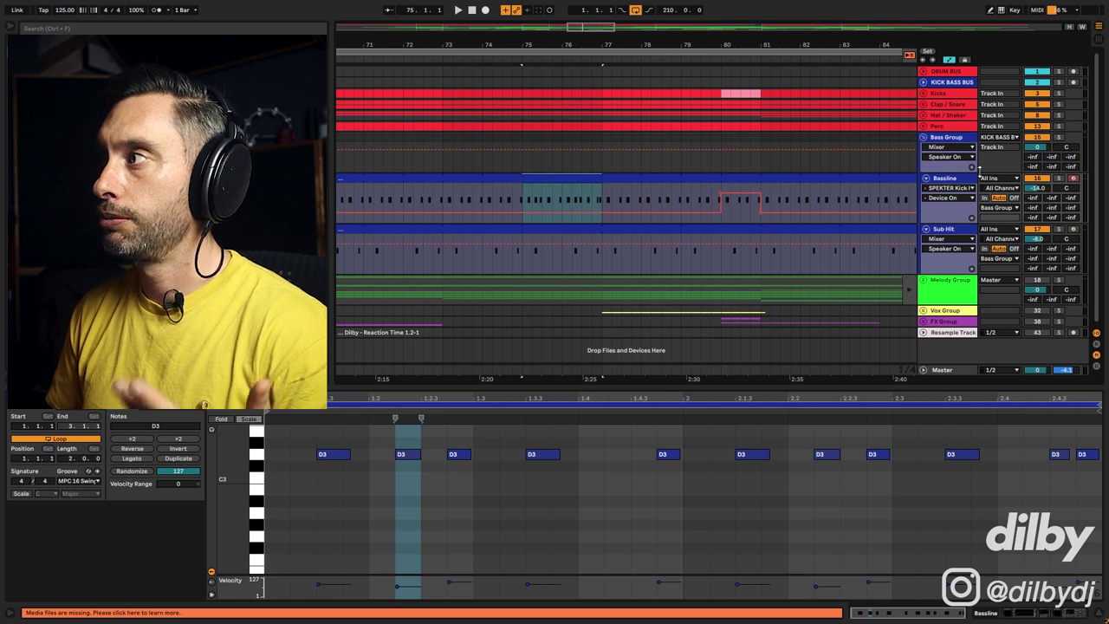
left_click(1058, 83)
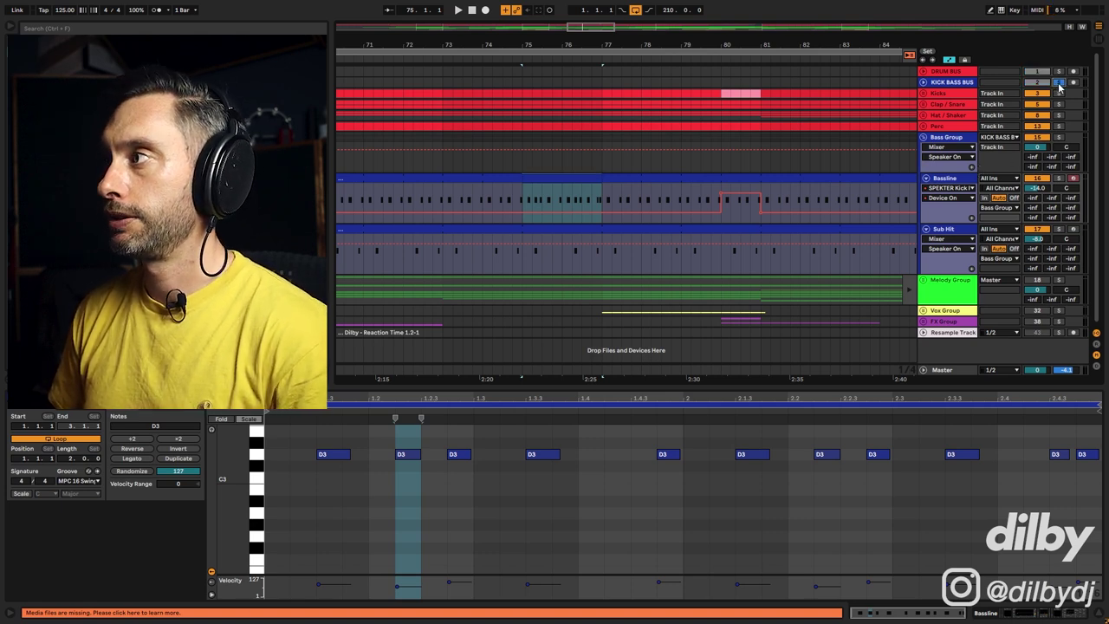
key("0")
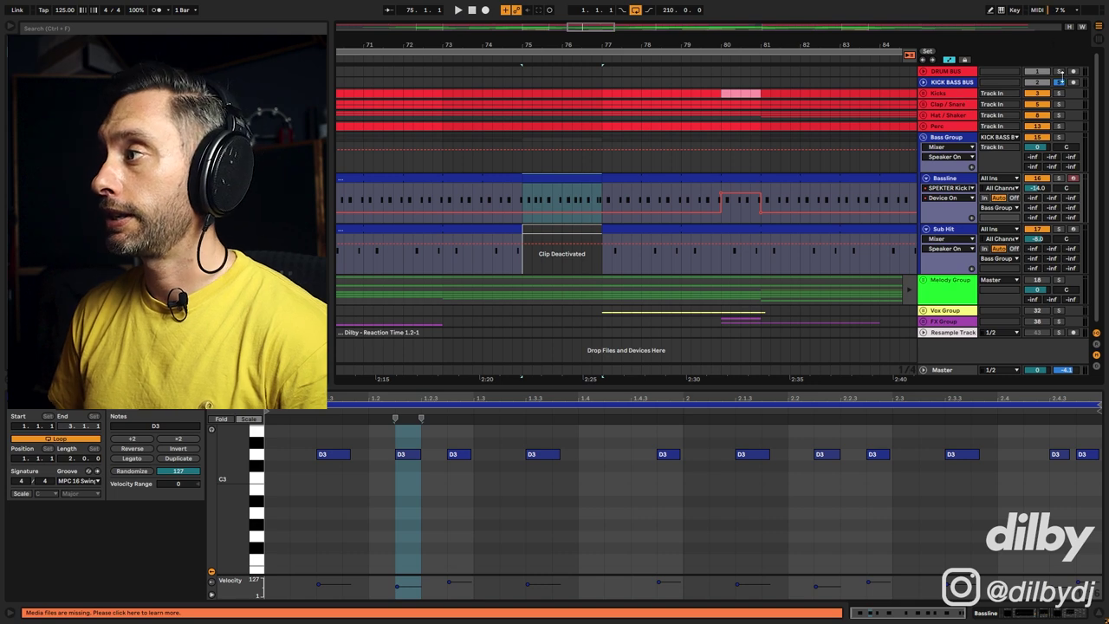
key("space")
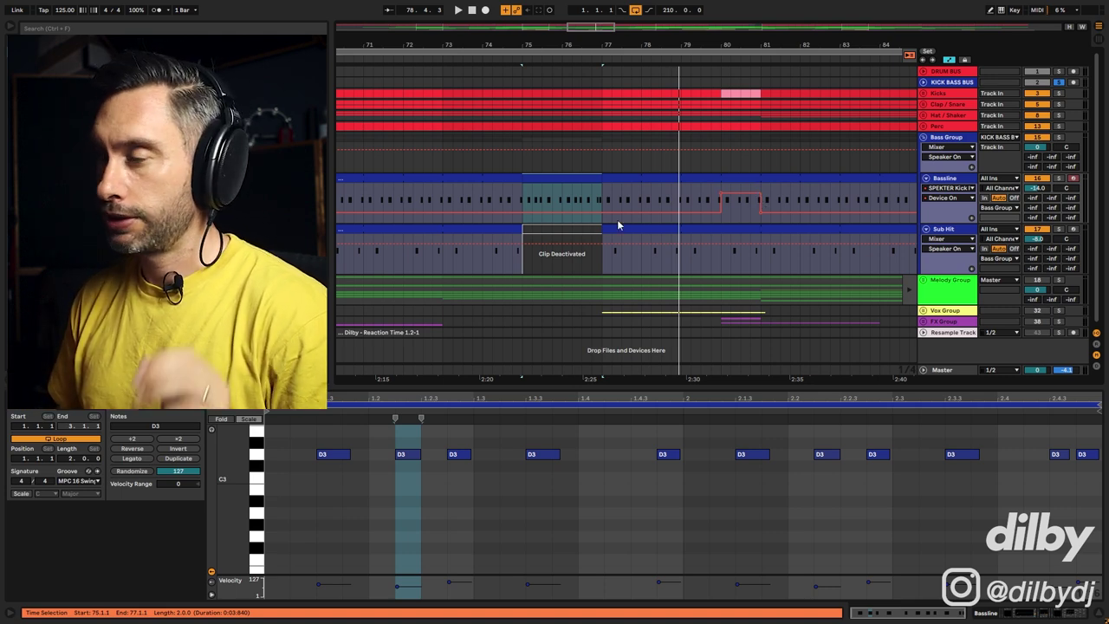
left_click(516, 178)
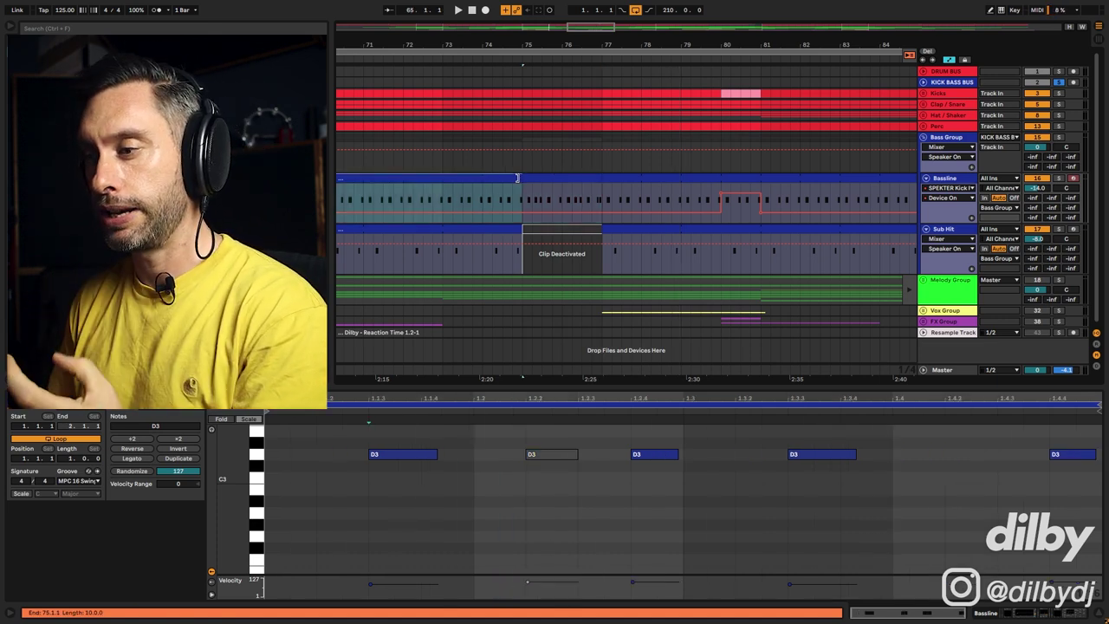
Fold the Bass Group, unsolo KICK BASS BUS, zoom out, play from bar 81 and scroll to the Vox Group
left_click(924, 136)
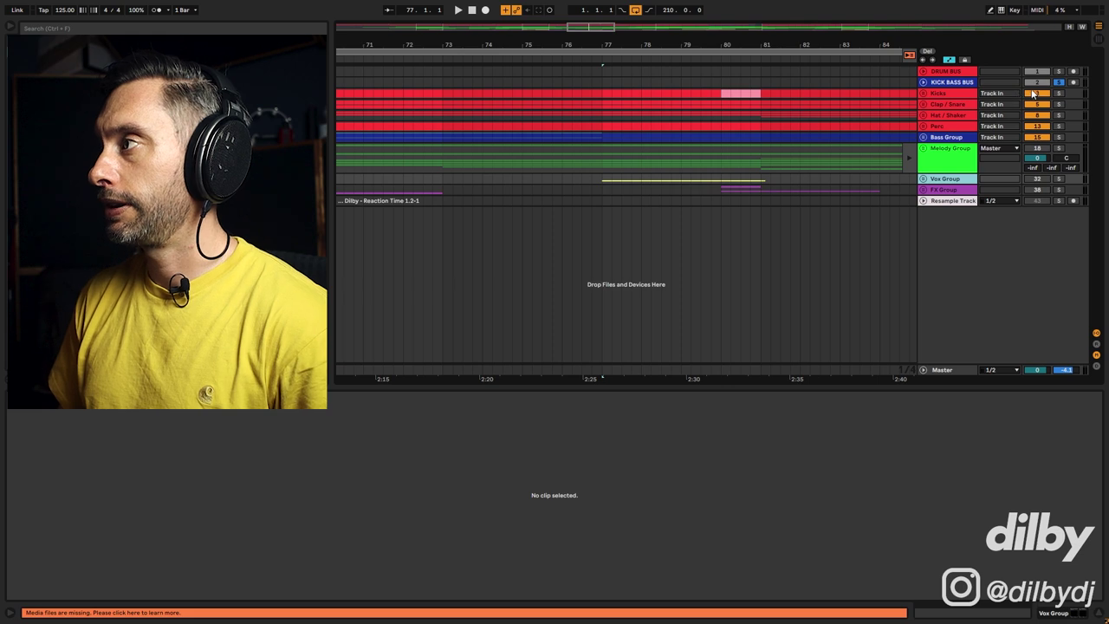
left_click(1058, 83)
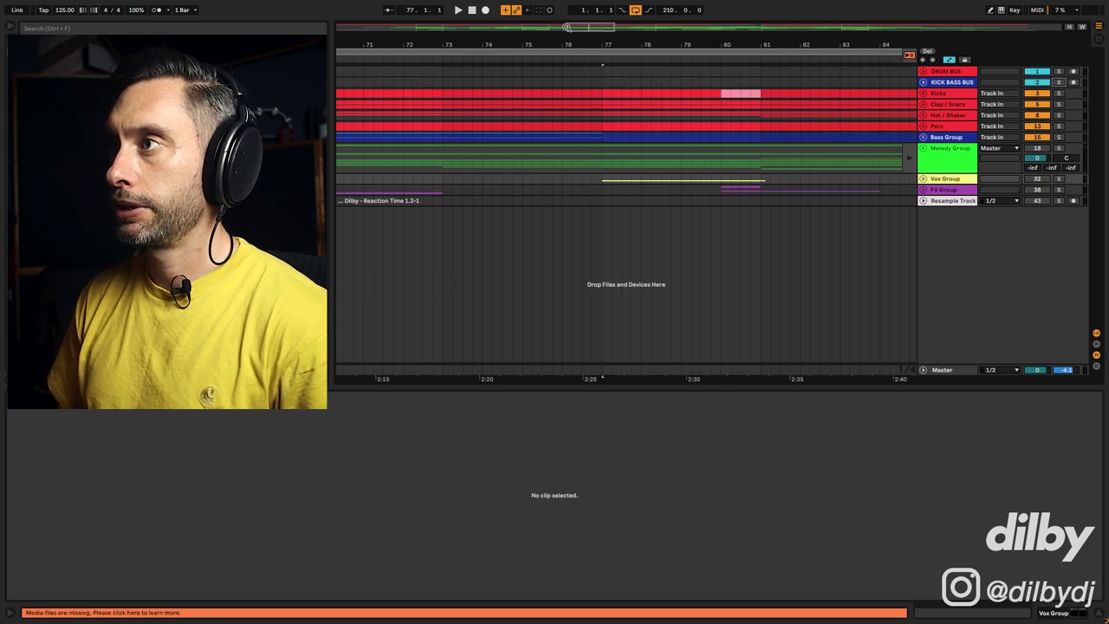
left_click_drag(567, 27, 873, 125)
key("space")
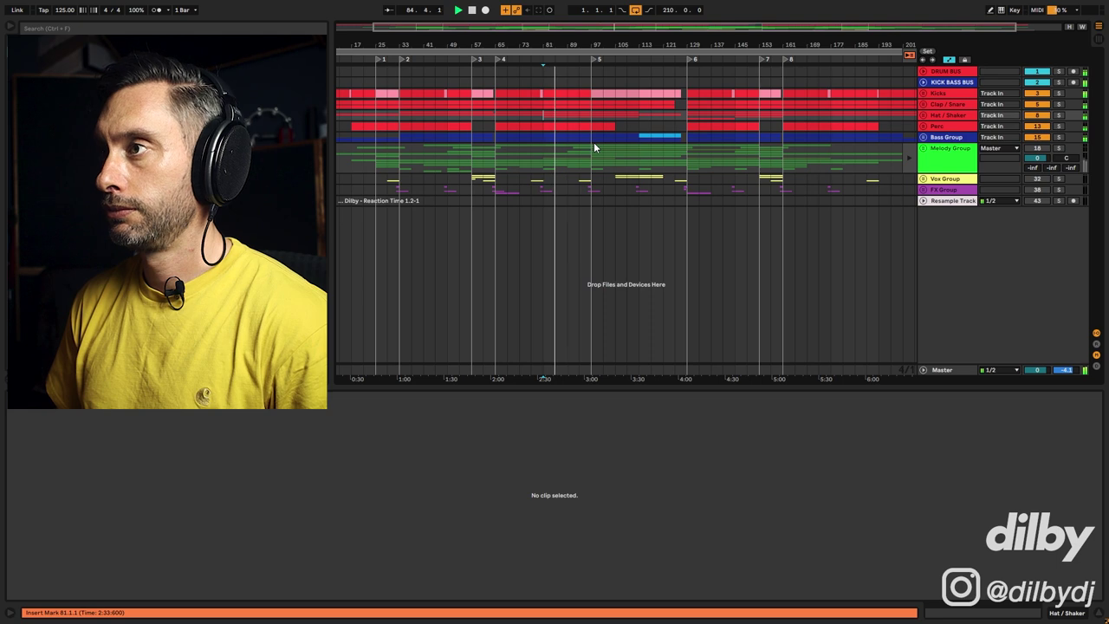
scroll(550, 117, "down", 2)
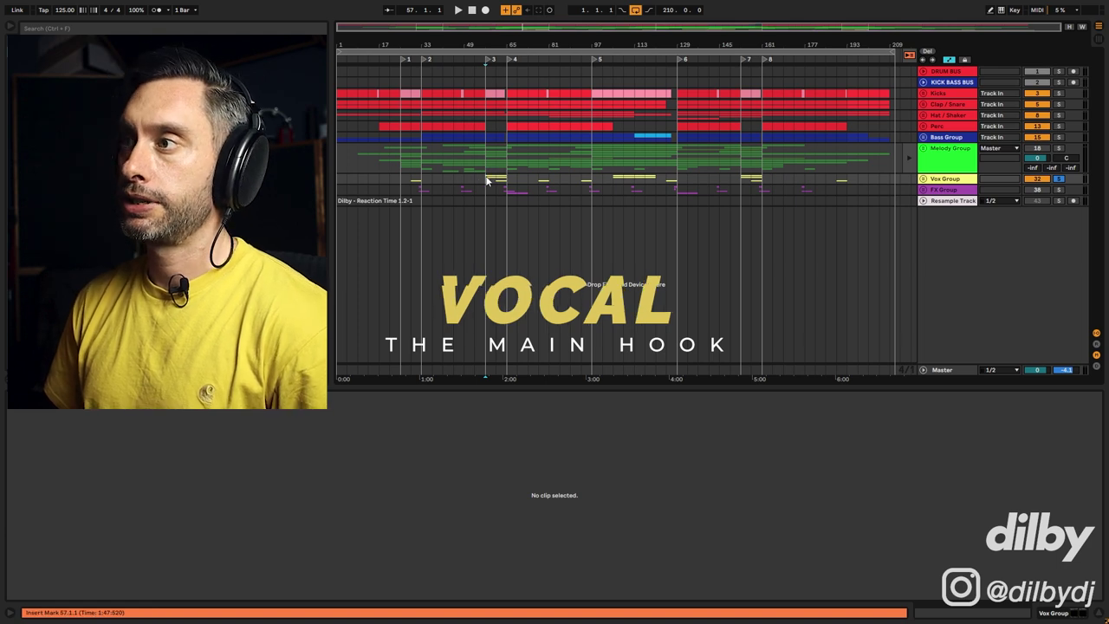
Unfold the Vox Group, play from bar 57 through its vocal lanes, and mark bar 69 on VOX 1
key("Right")
key("space")
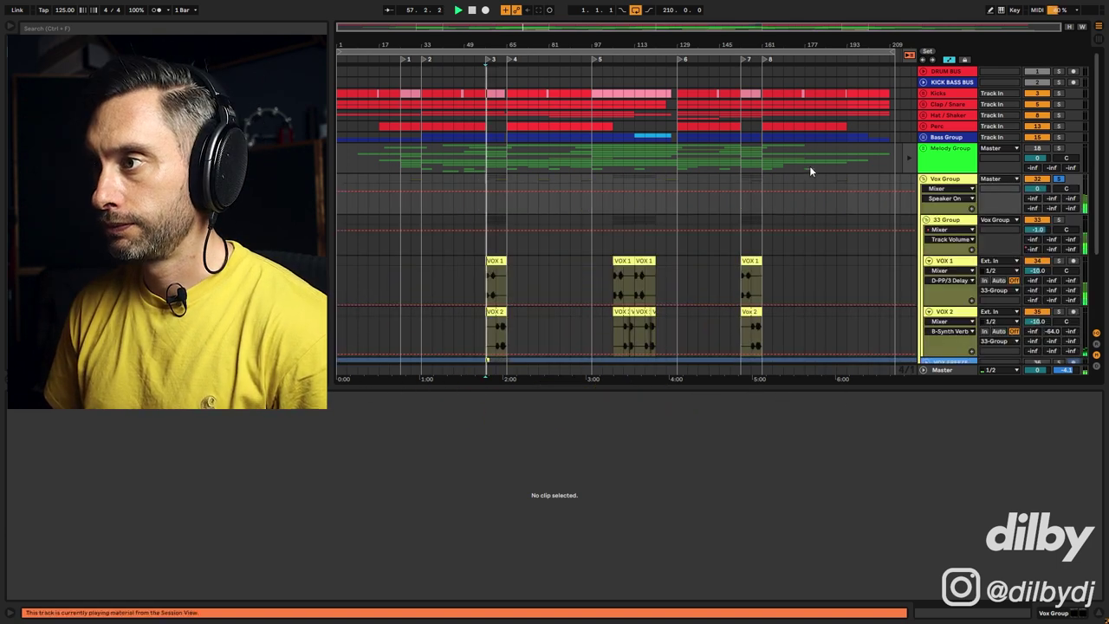
left_click_drag(513, 24, 646, 129)
scroll(710, 227, "down", 2)
scroll(711, 223, "down", 1)
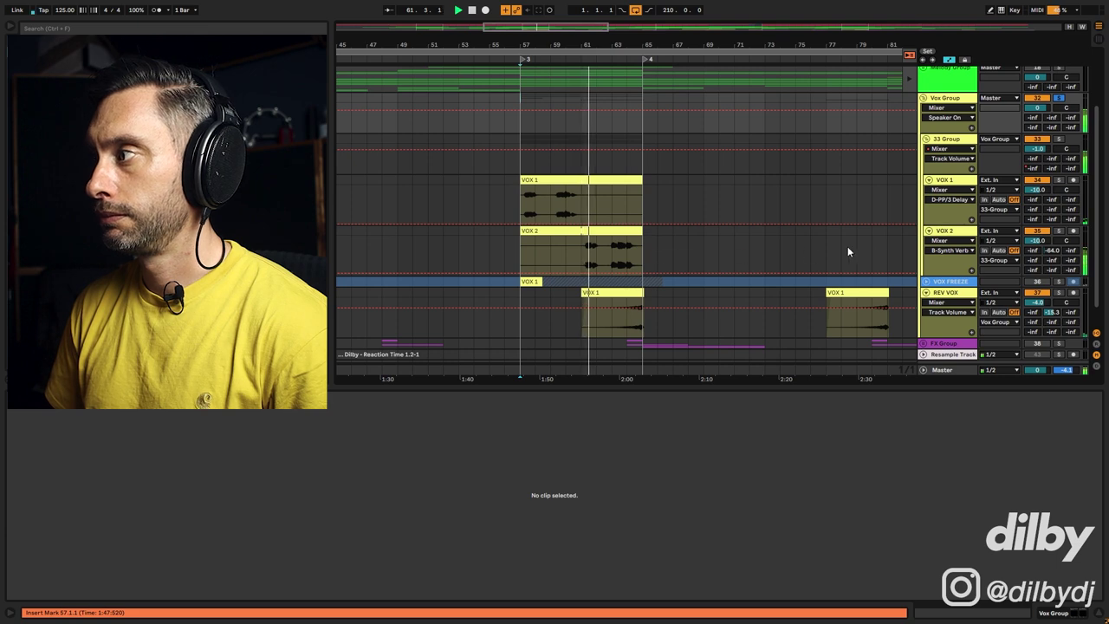
scroll(870, 250, "down", 1)
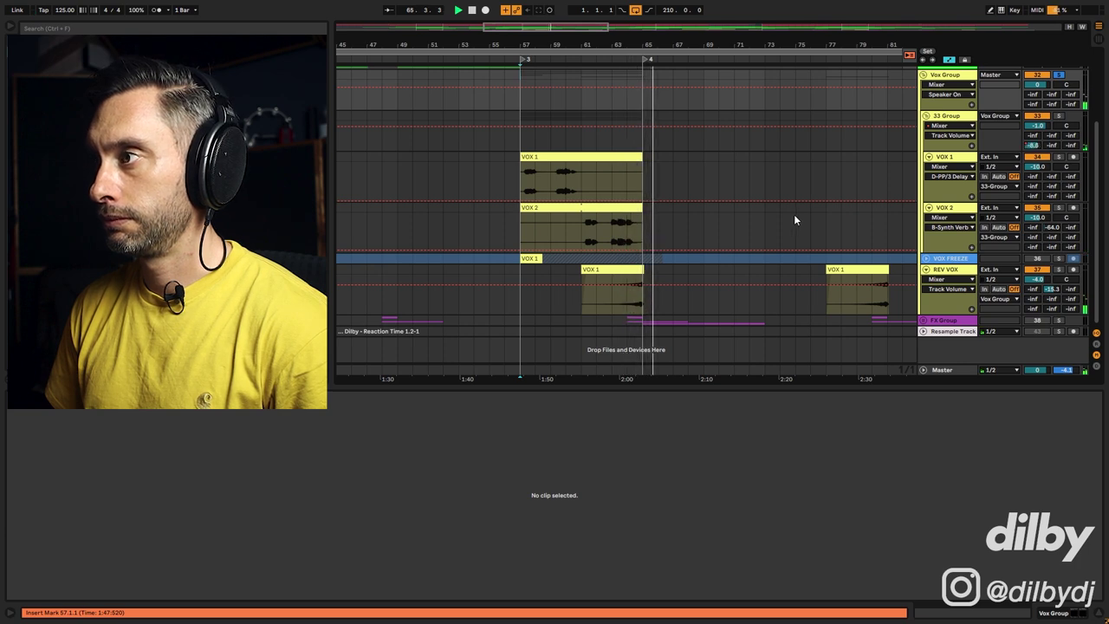
key("w")
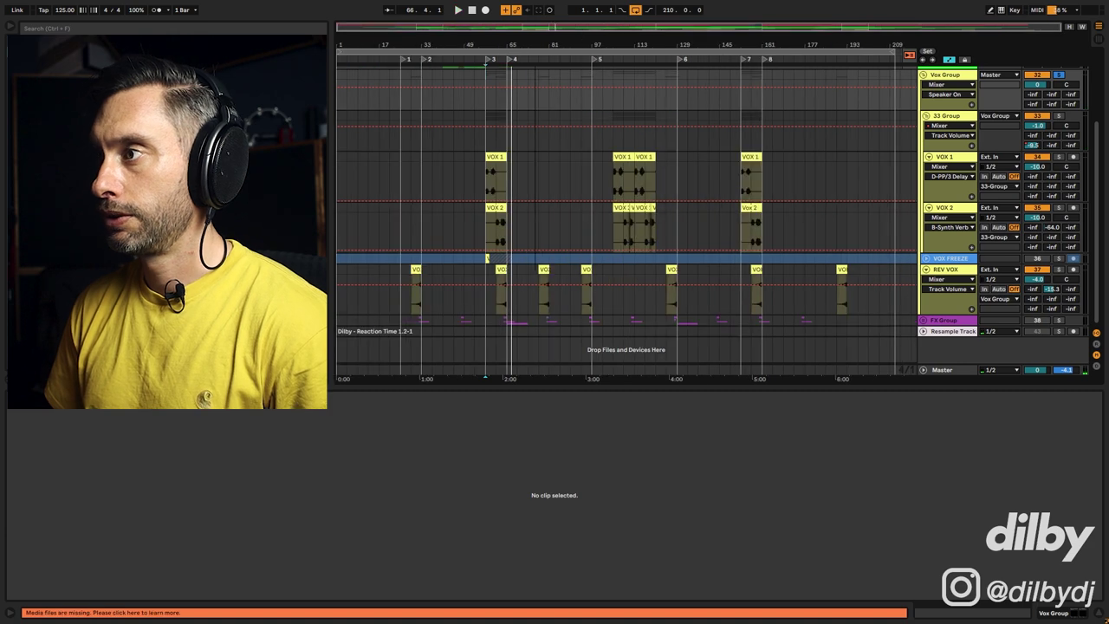
left_click(516, 161)
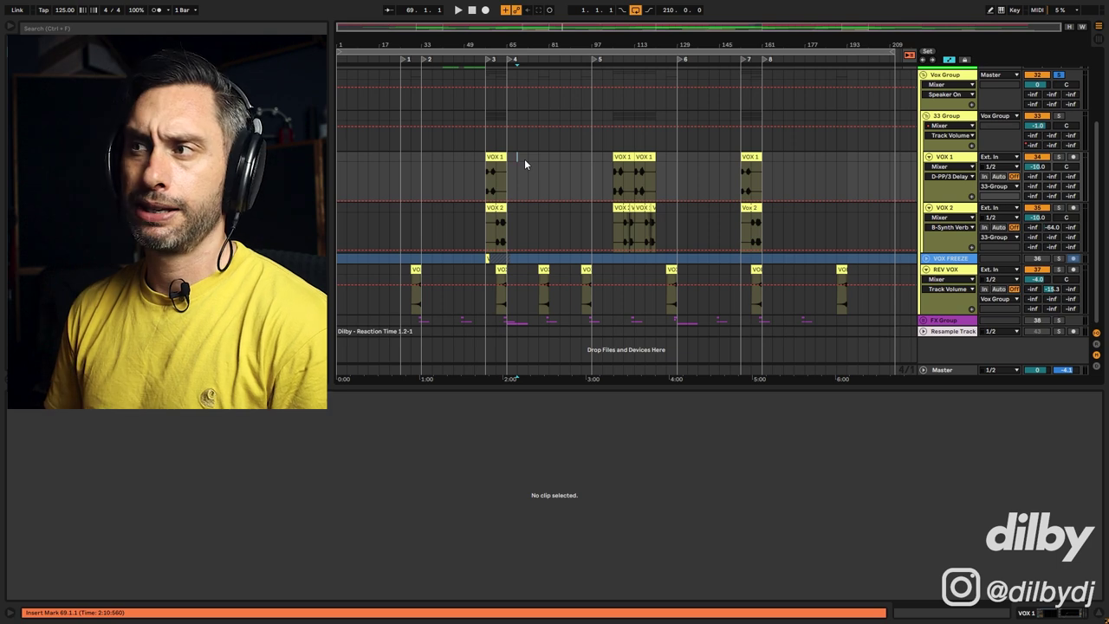
Inspect the first VOX 1 clip, then deselect it and place the insert mark at bar 81
left_click(498, 157)
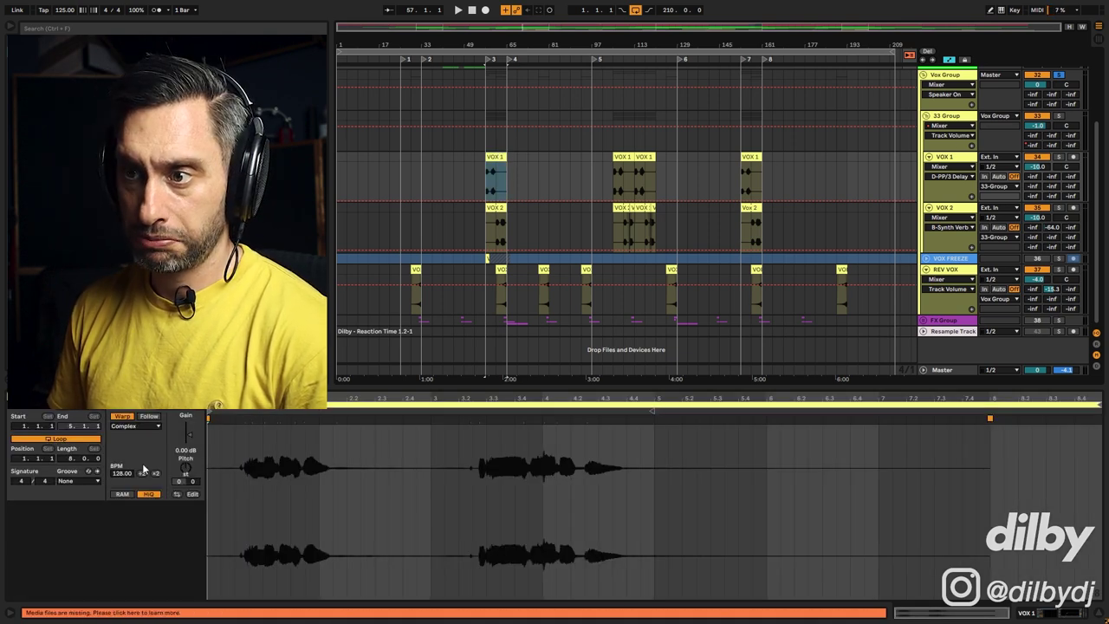
left_click(528, 165)
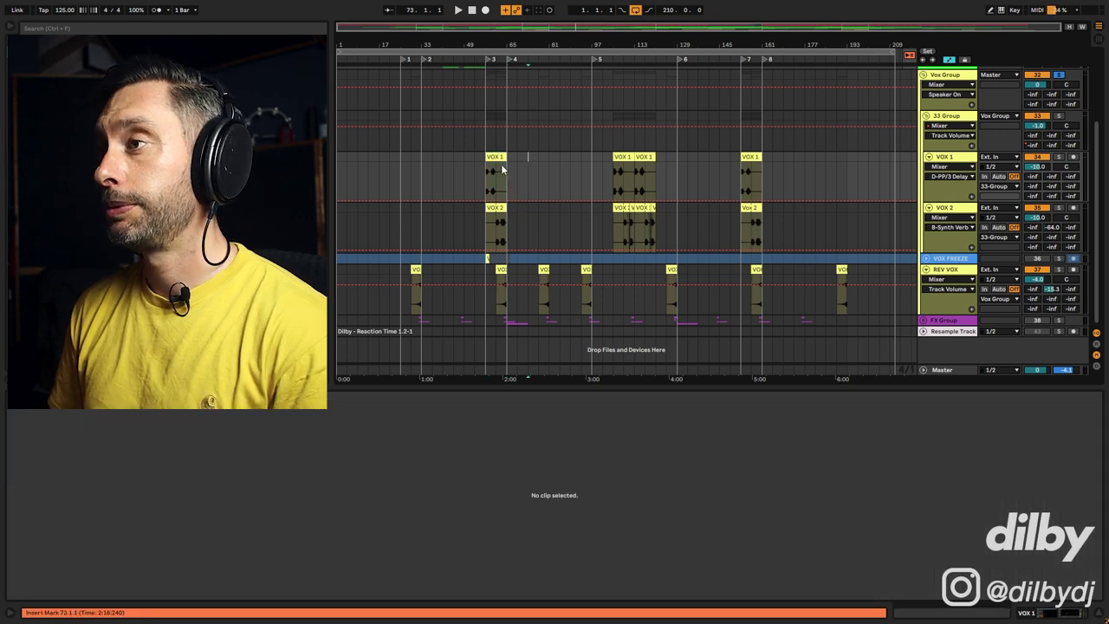
left_click(496, 160)
left_click(553, 163)
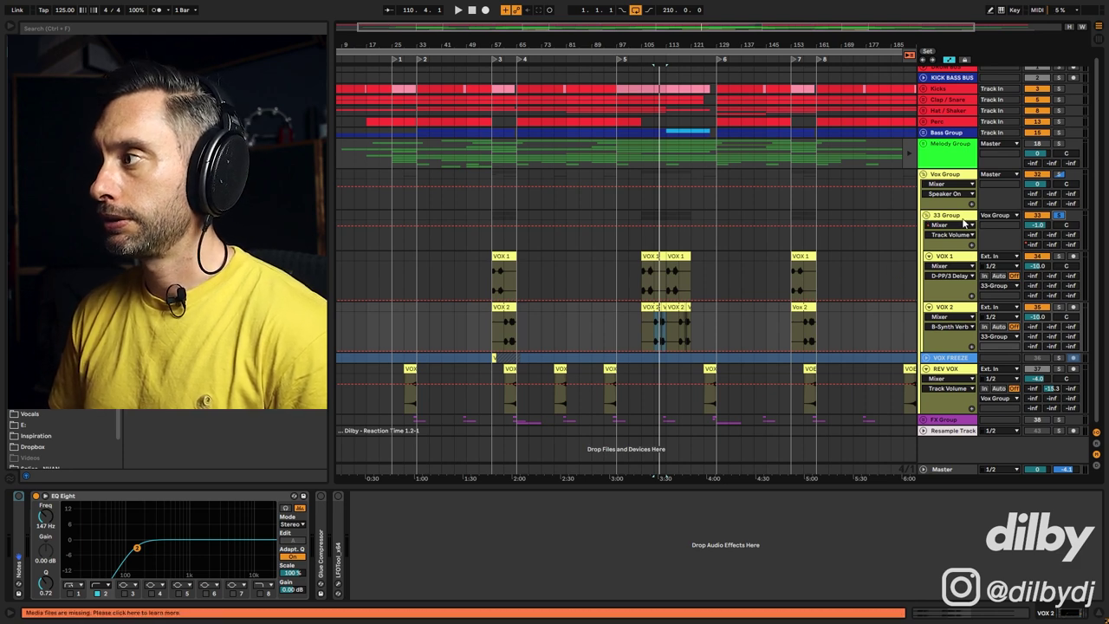
Compare the 33 Group's effect chain with VOX 1's, selecting bars 45–73 on VOX 2 along the way
left_click(677, 220)
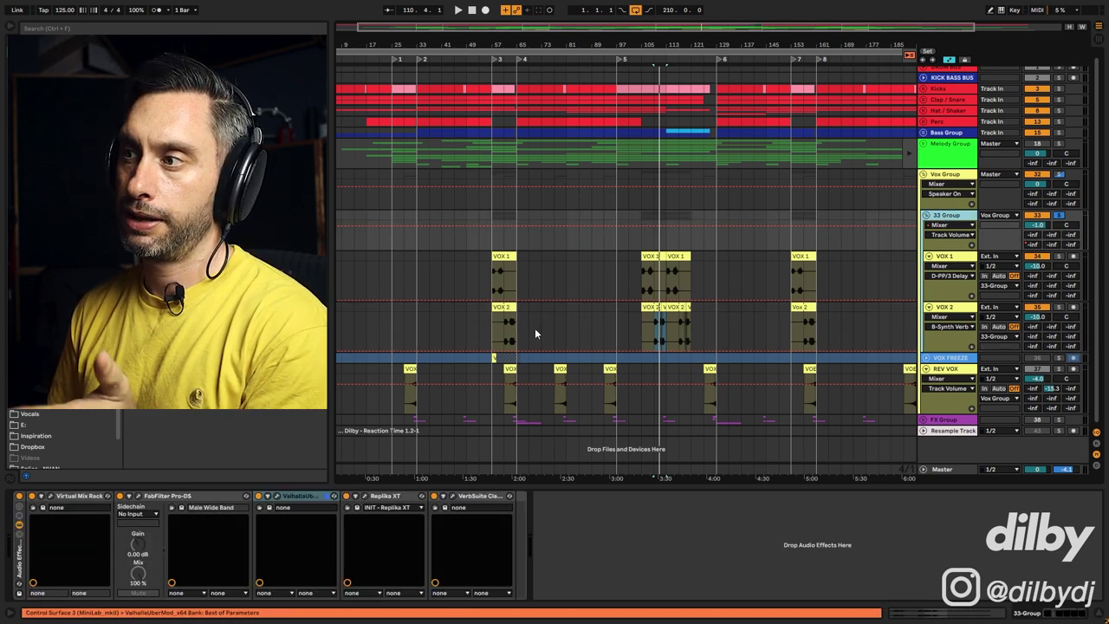
left_click_drag(538, 322, 455, 324)
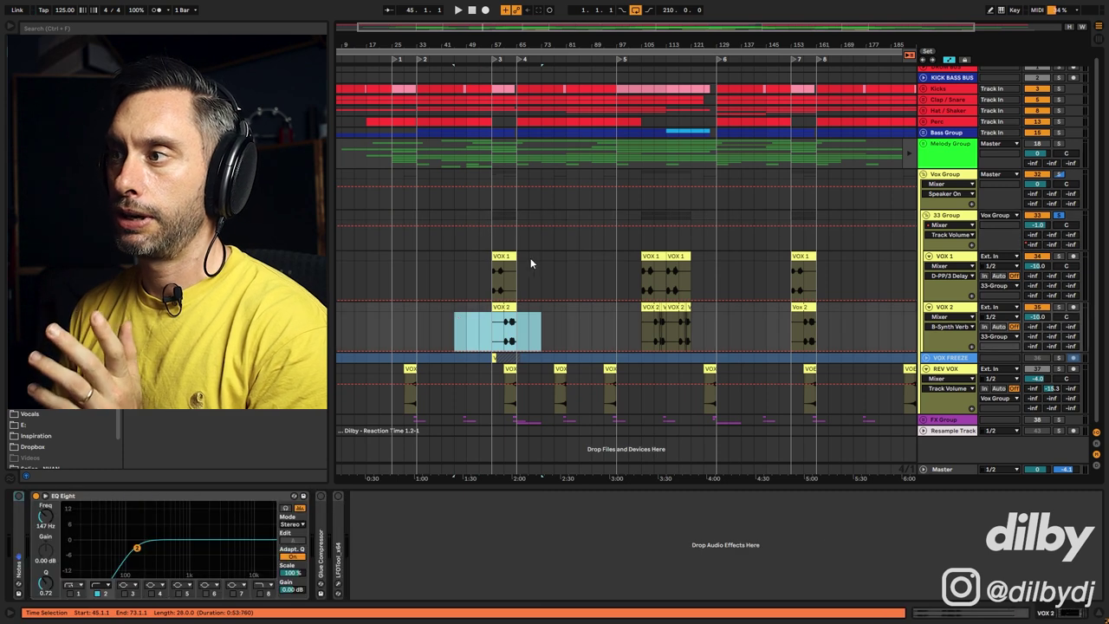
left_click(553, 256)
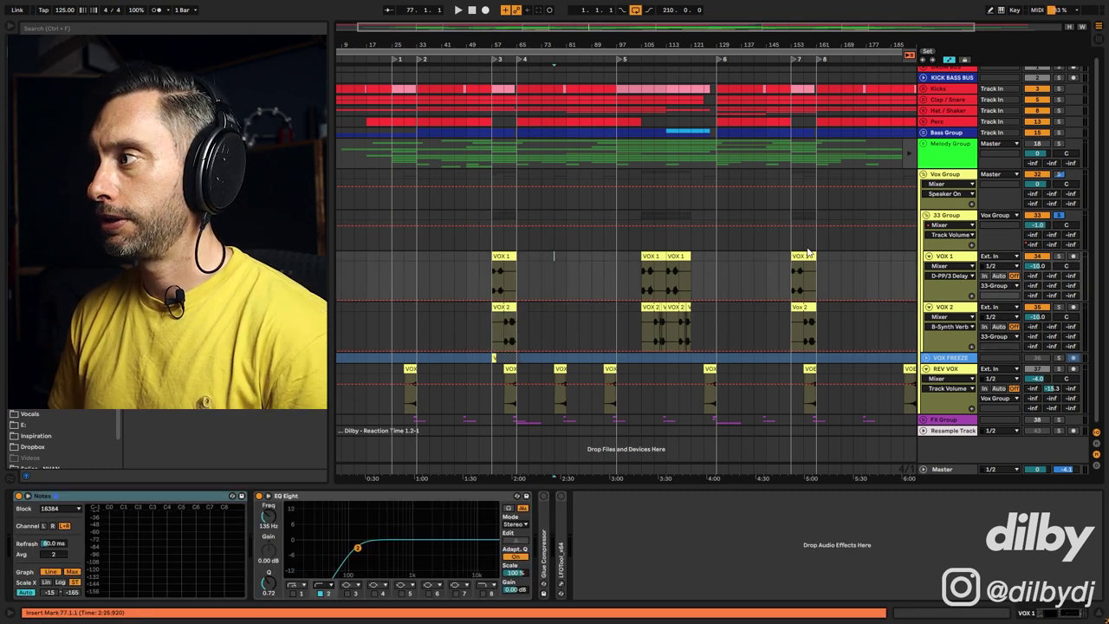
left_click(937, 215)
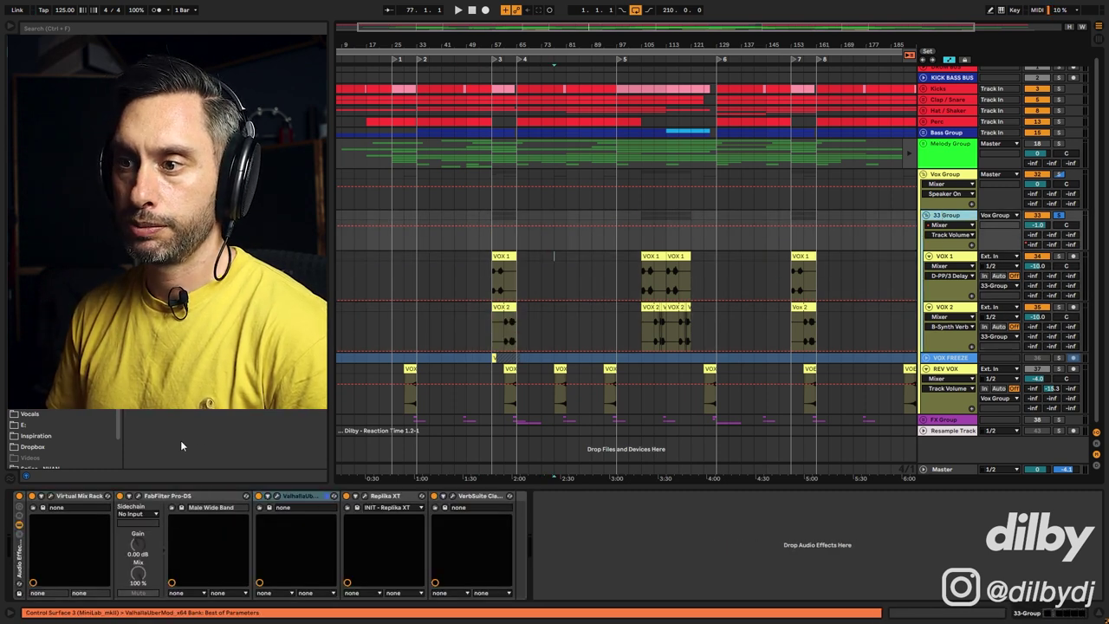
Open the 33 Group's FabFilter Pro-DS on Male Wide Band and audition the vocals through it
left_click(49, 497)
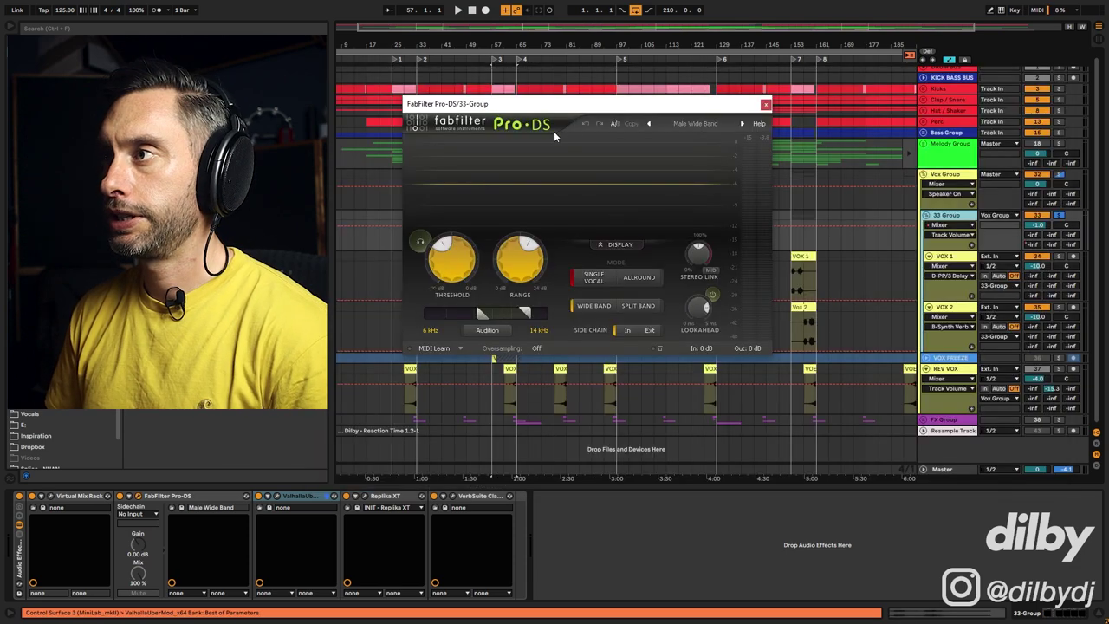
key("space")
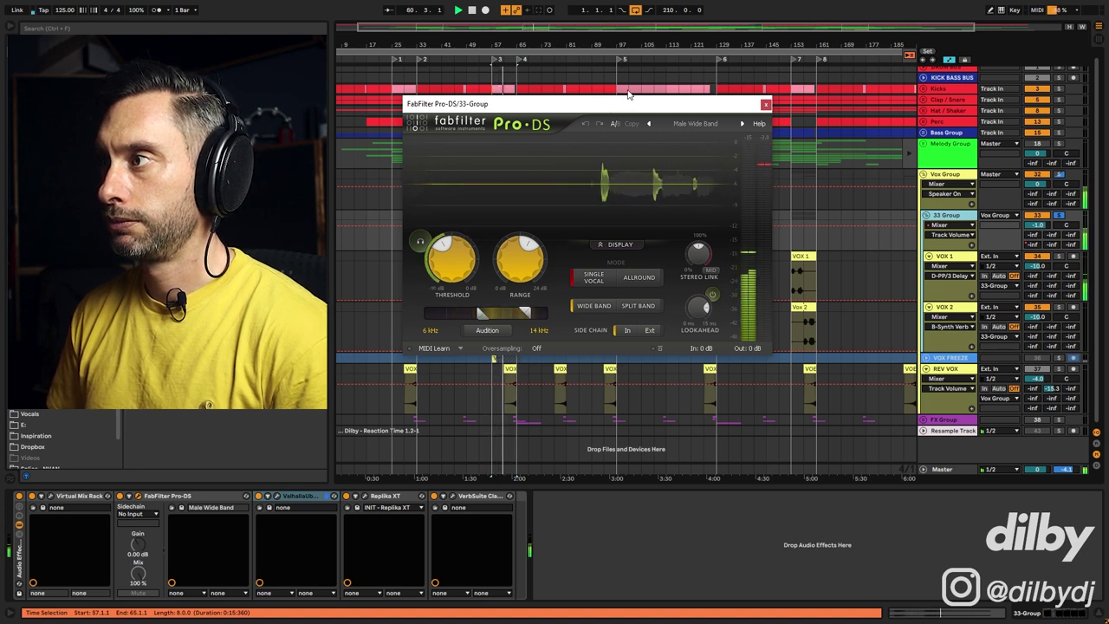
key("space")
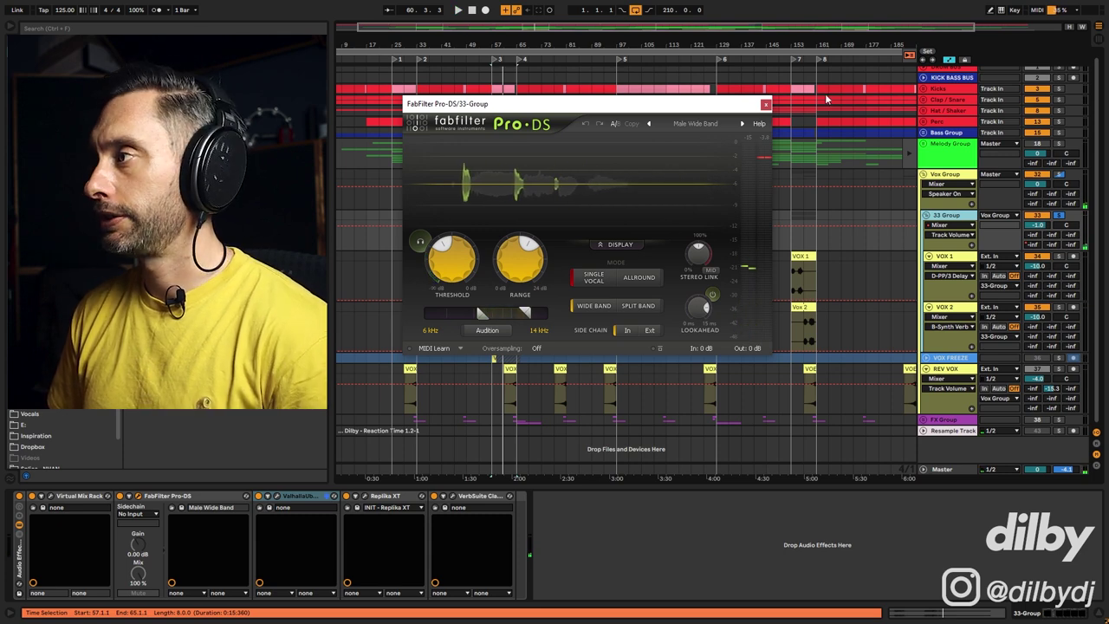
Open the 33 Group's Replika XT delay window, nudge it left, and play from the selection
left_click(955, 208)
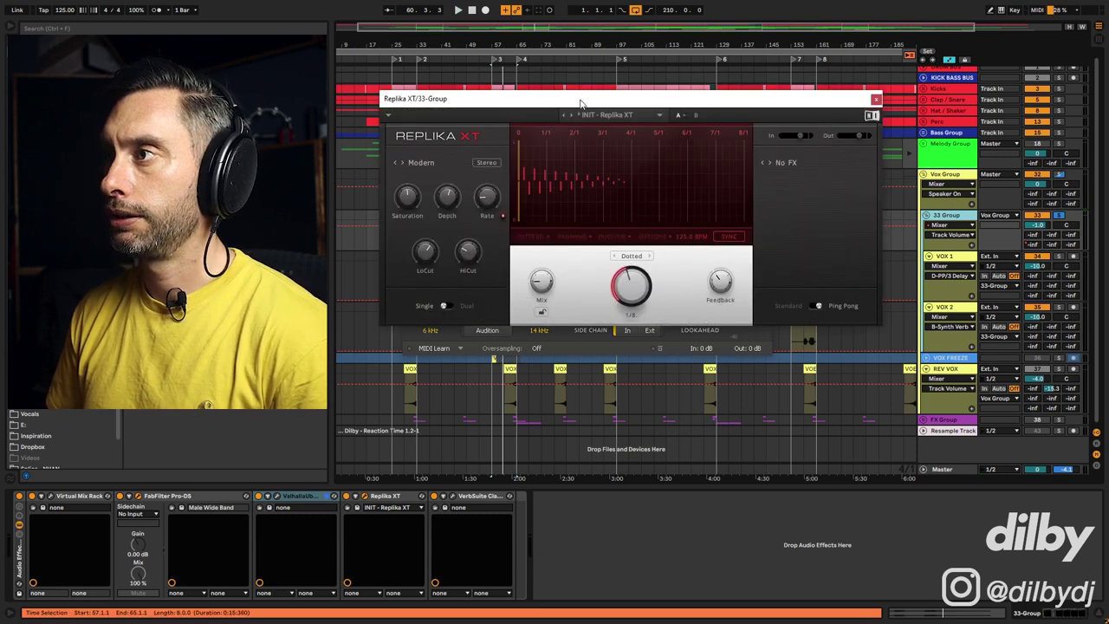
left_click_drag(580, 102, 561, 104)
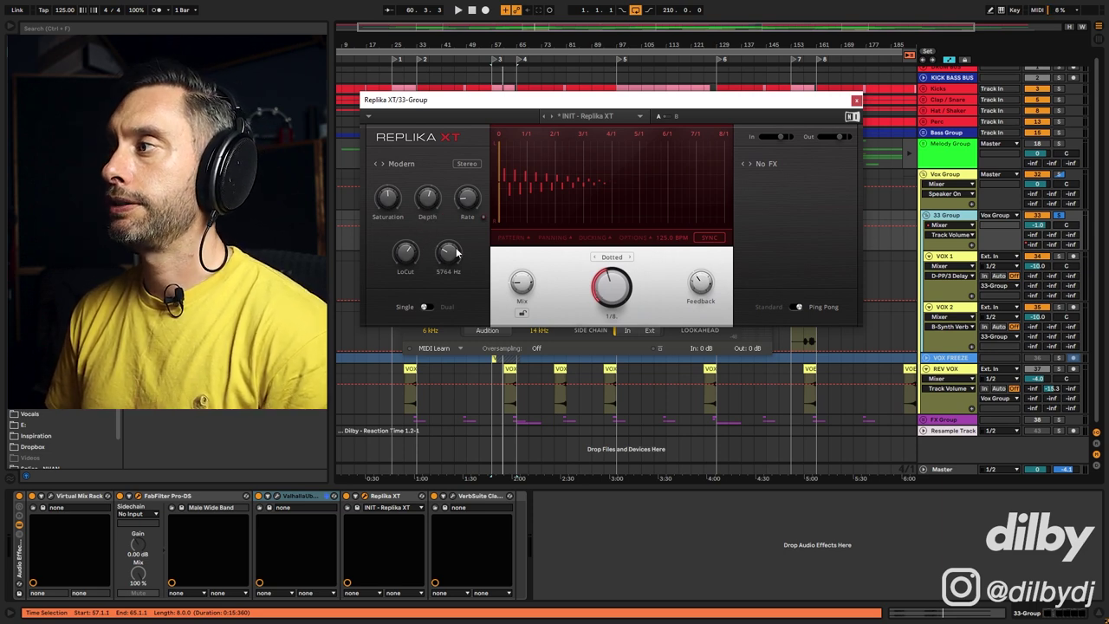
left_click(957, 217)
key("space")
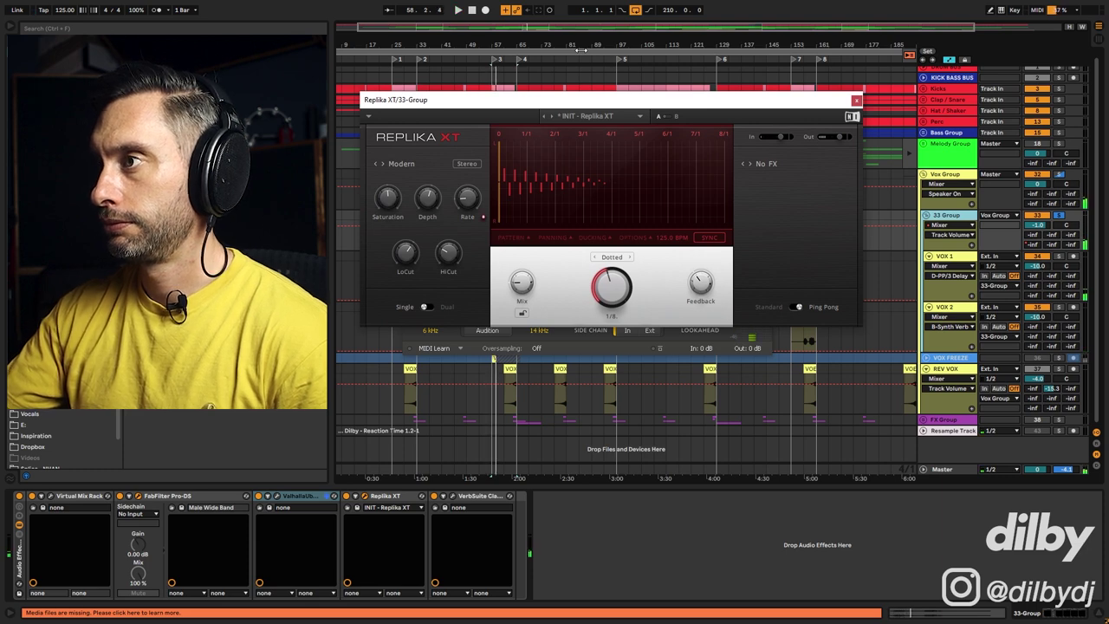
Raise the VerbSuite Classics Vocal Heaven window and select the ValhallaUberMod-to-VerbSuite devices
key("Right")
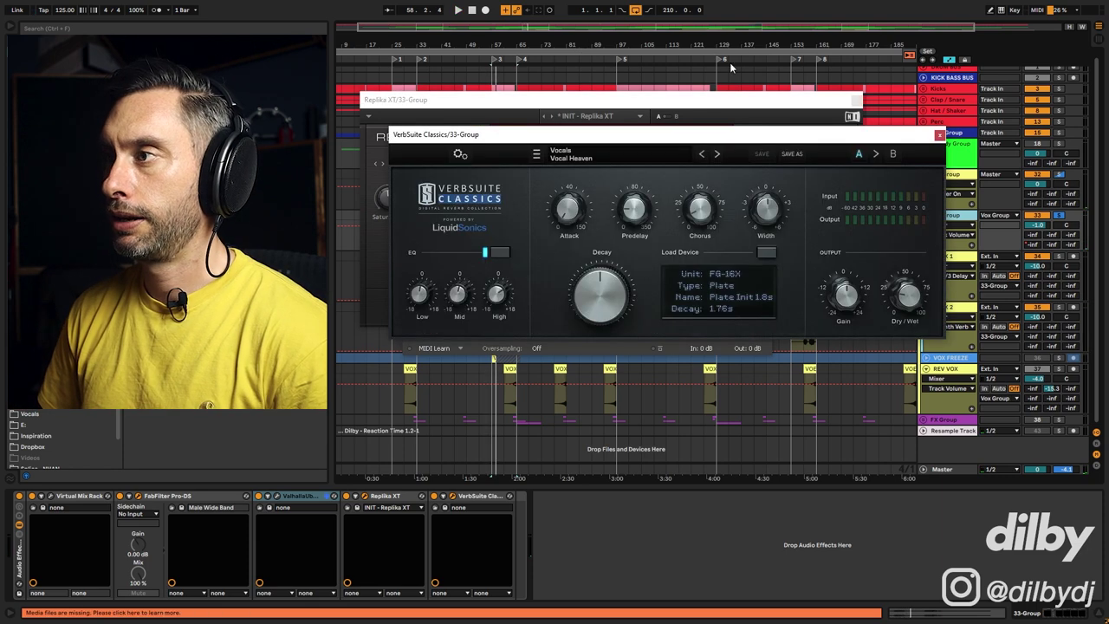
left_click_drag(669, 139, 650, 106)
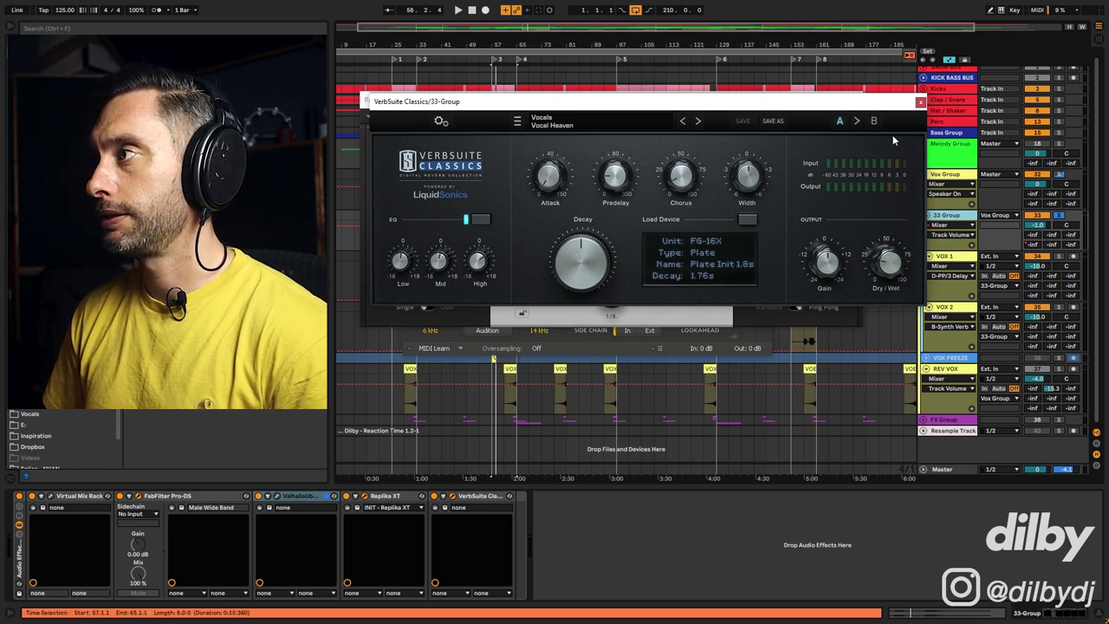
left_click(698, 381)
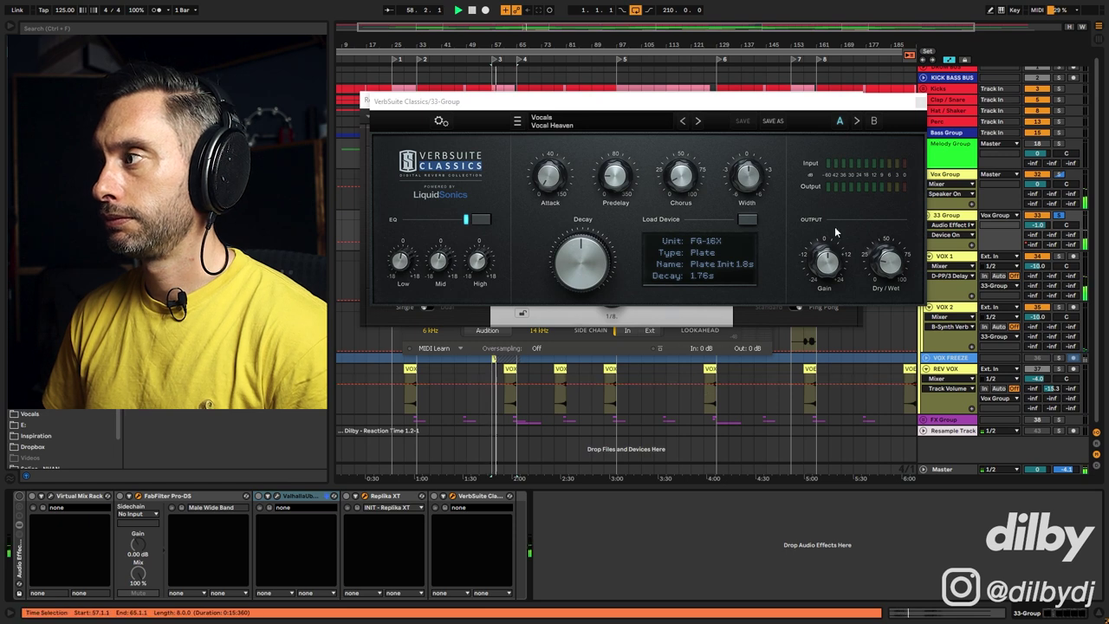
mouse_move(897, 251)
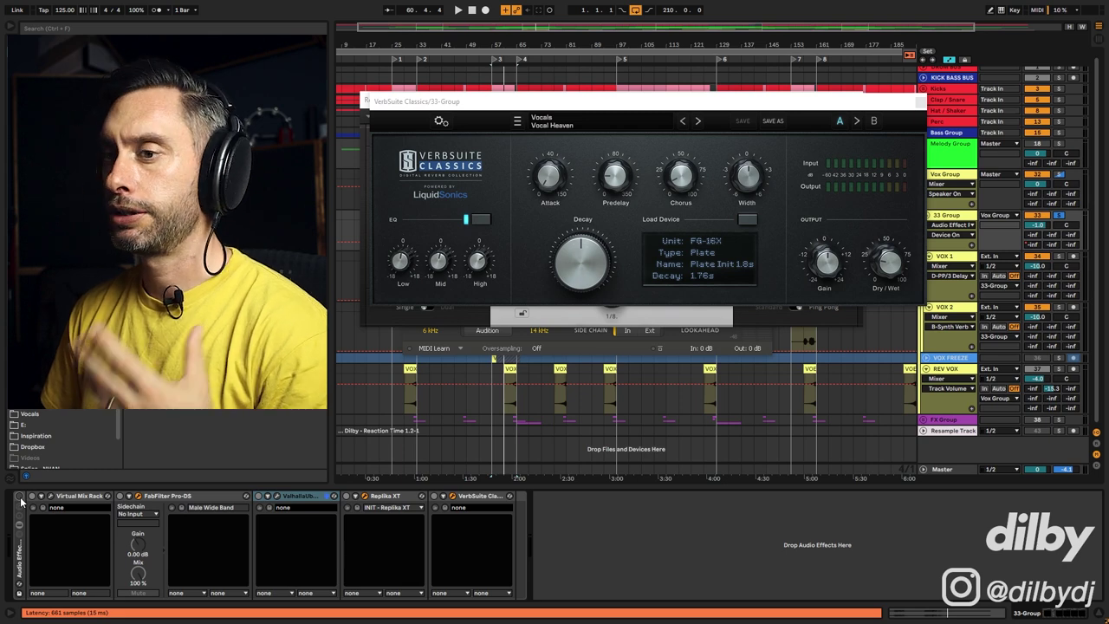
Switch the ValhallaUberMod-to-VerbSuite effects off and on, then open the Virtual Mix Rack window
left_click(375, 496, "shift")
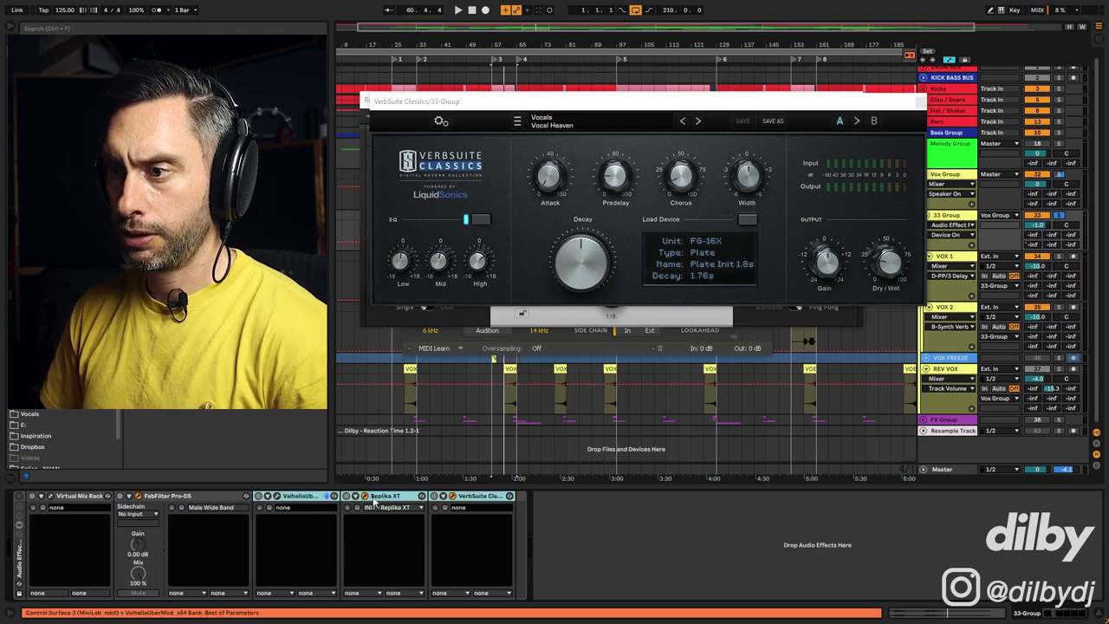
left_click(259, 497)
left_click(18, 497)
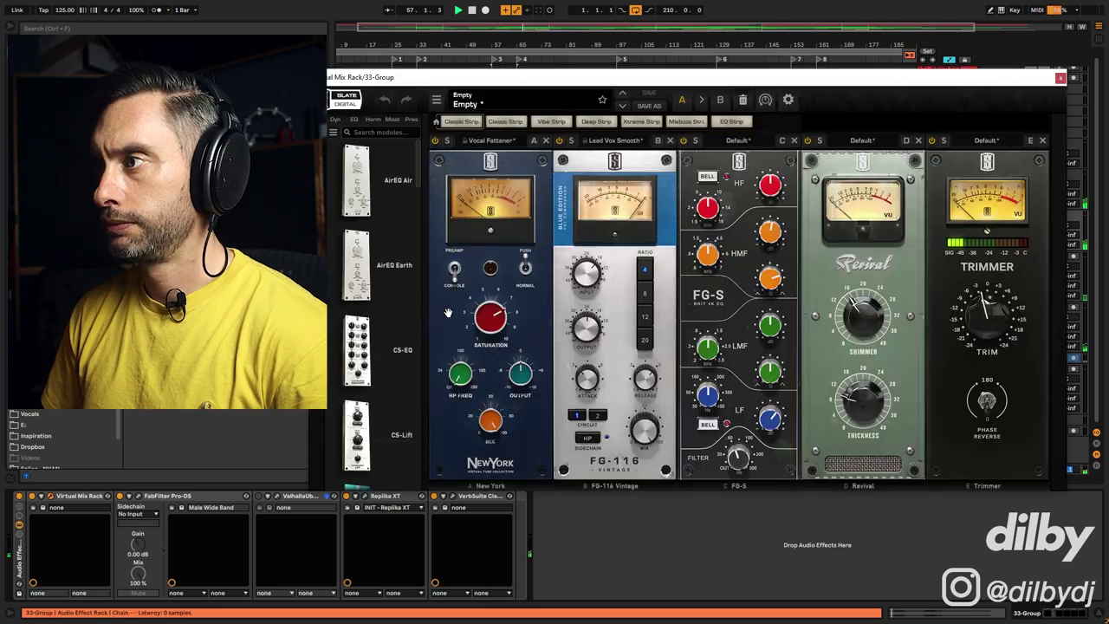
left_click(76, 485)
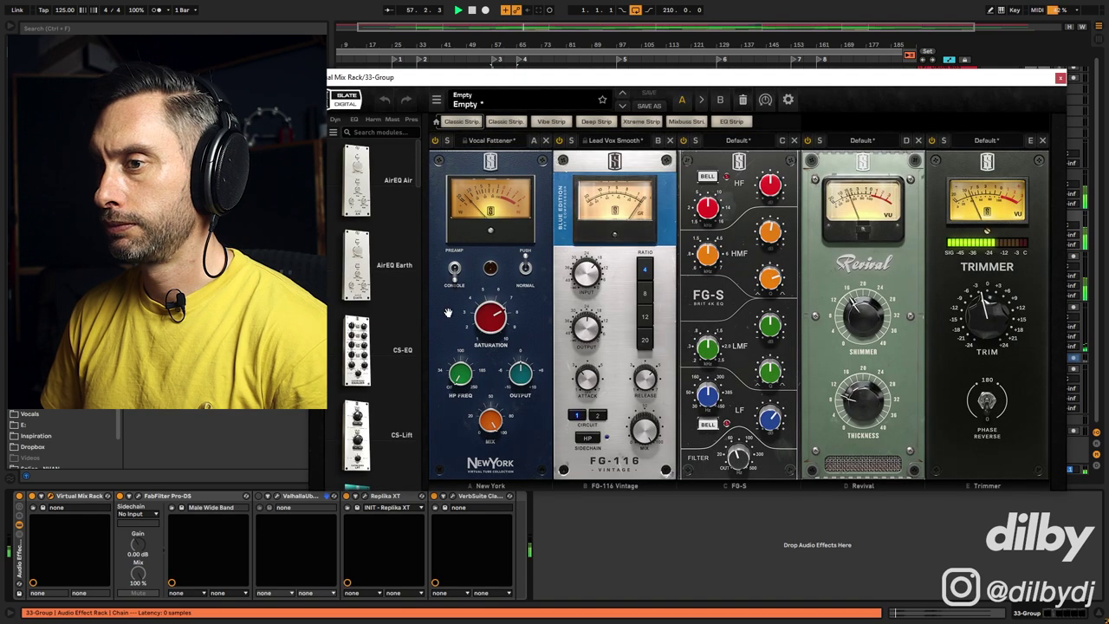
left_click(32, 501)
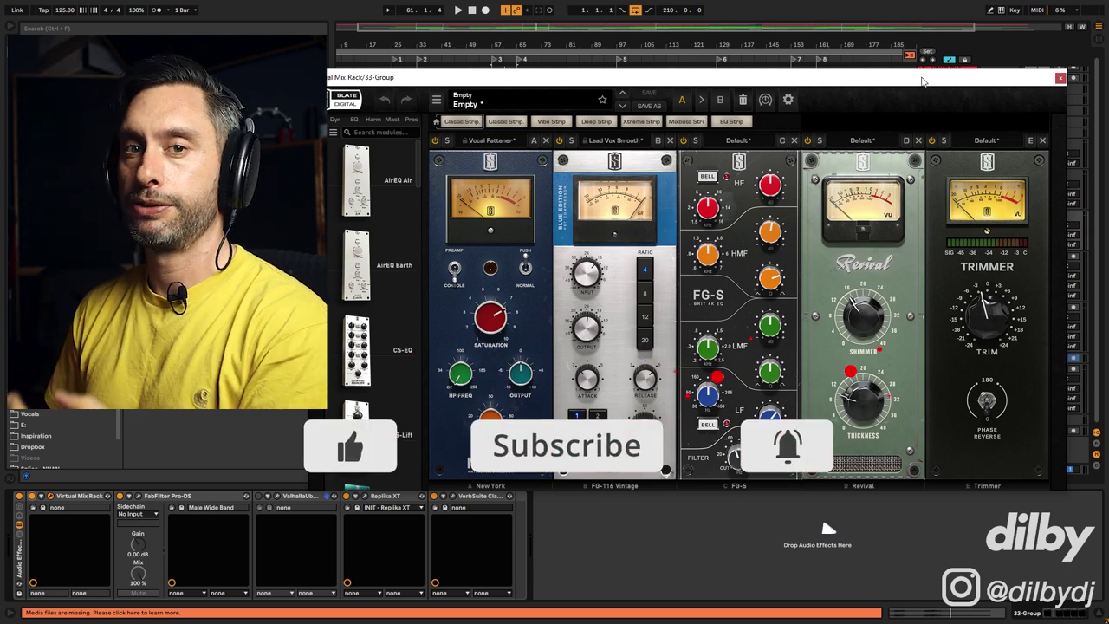
Close Virtual Mix Rack and show REV VOX's LittleAlterBoy, Replika XT and EQ Eight chain, zoomed in
key("ctrl+alt+p")
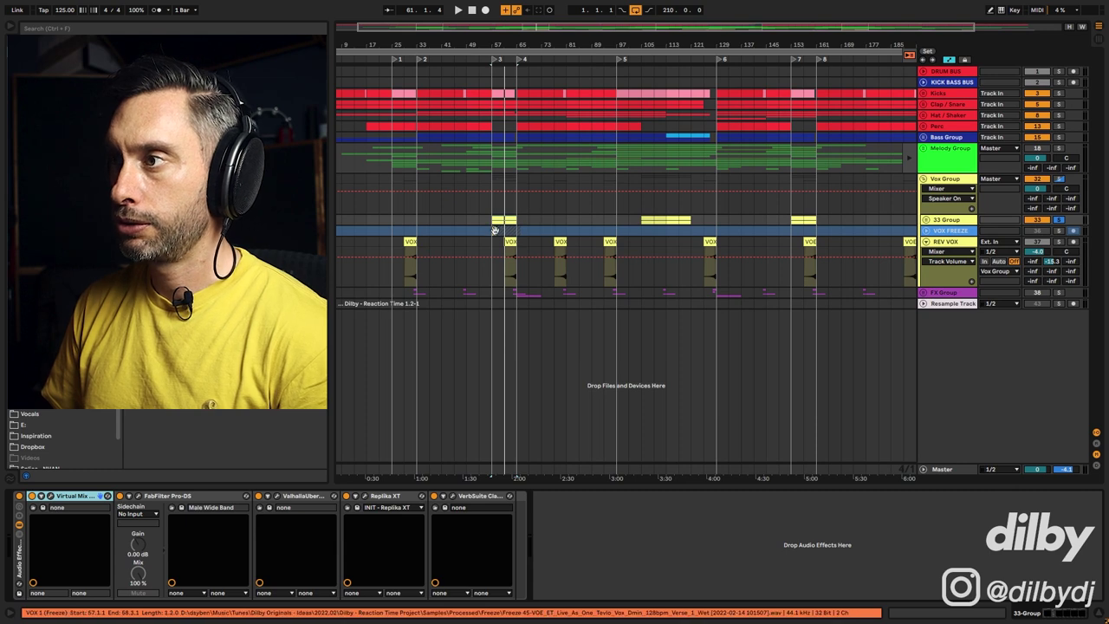
left_click(411, 247)
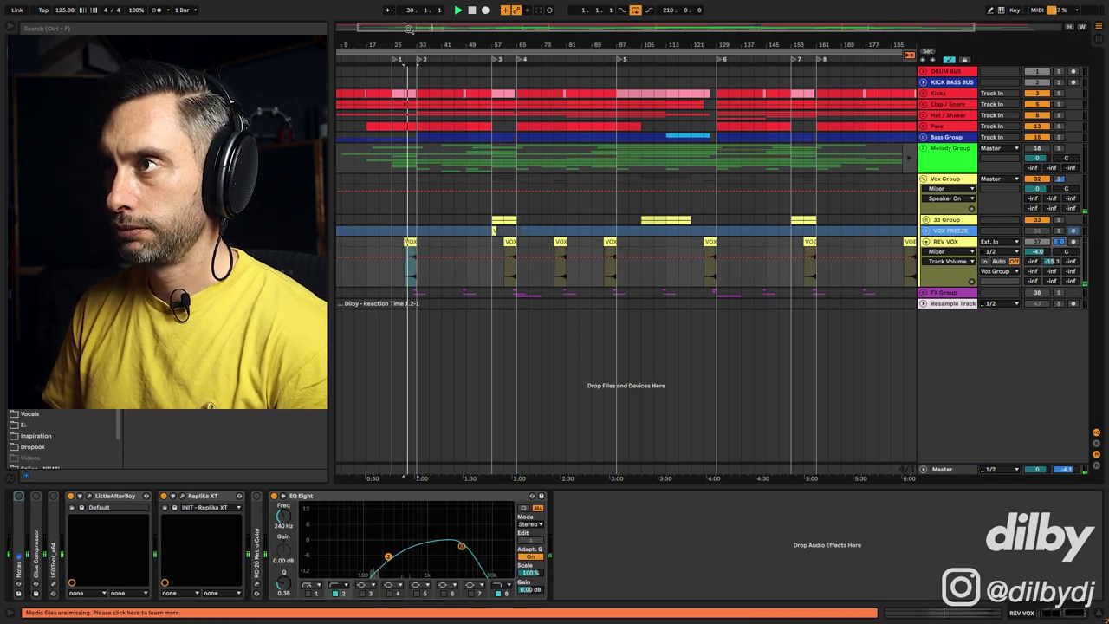
key("plus")
key("plus")
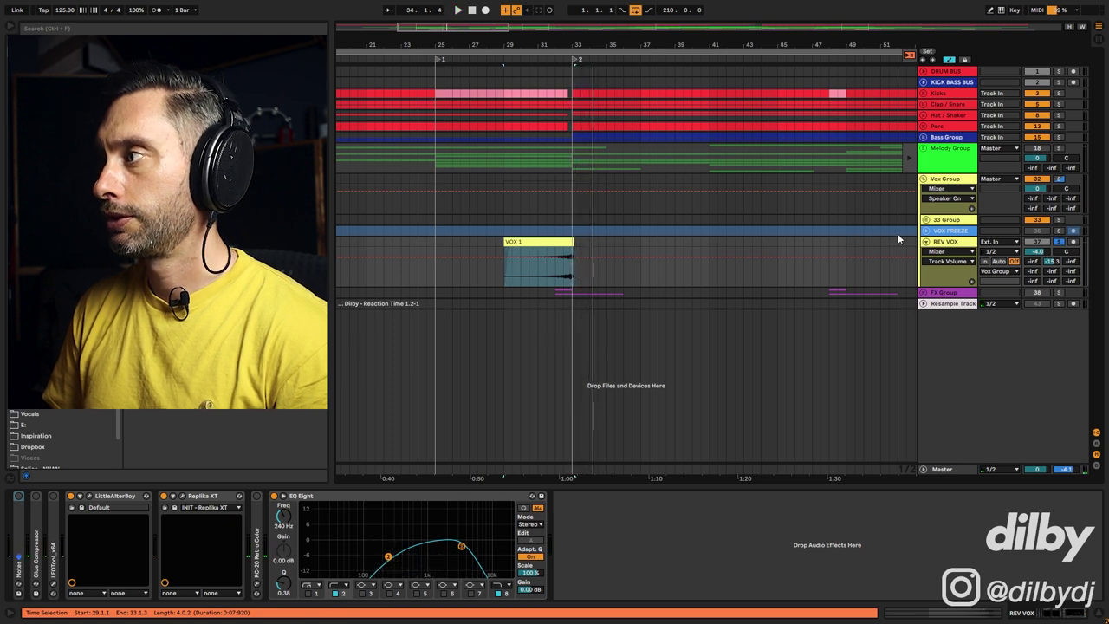
Select the frozen vocal clip on VOX FREEZE and unfold 33 Group to reveal VOX 1 and VOX 2
scroll(615, 173, "right", 10)
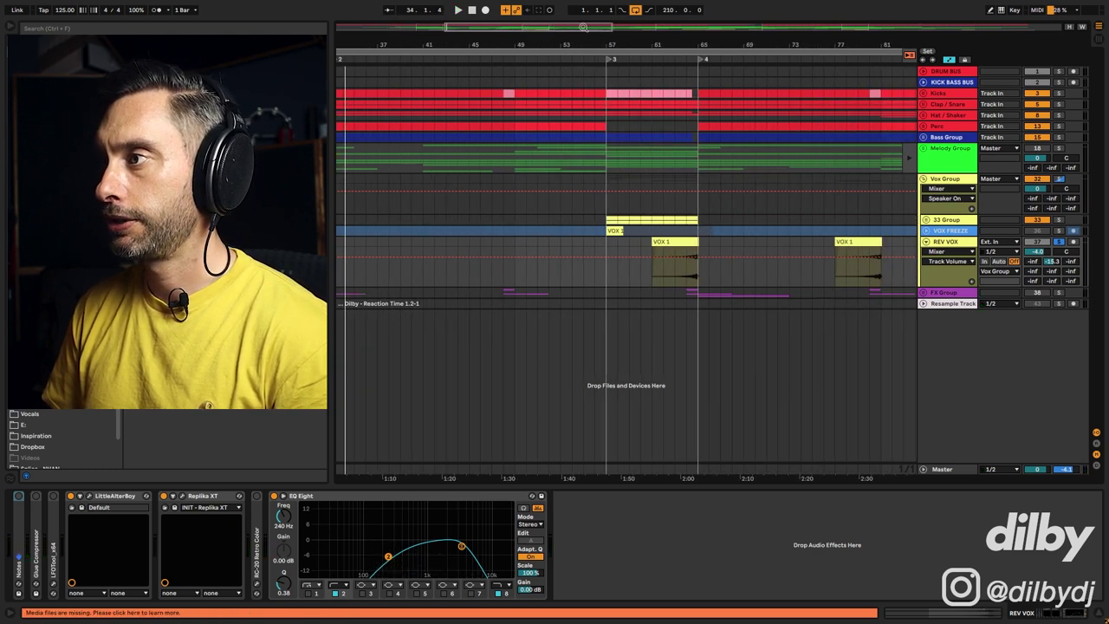
left_click(609, 231)
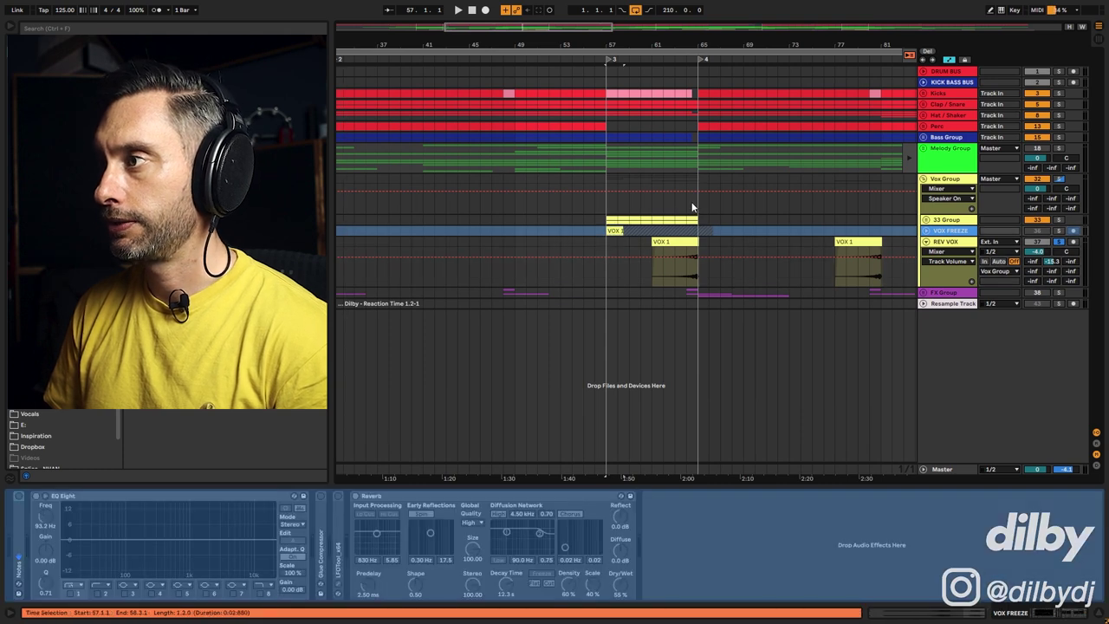
left_click(925, 219)
scroll(577, 274, "down", 2)
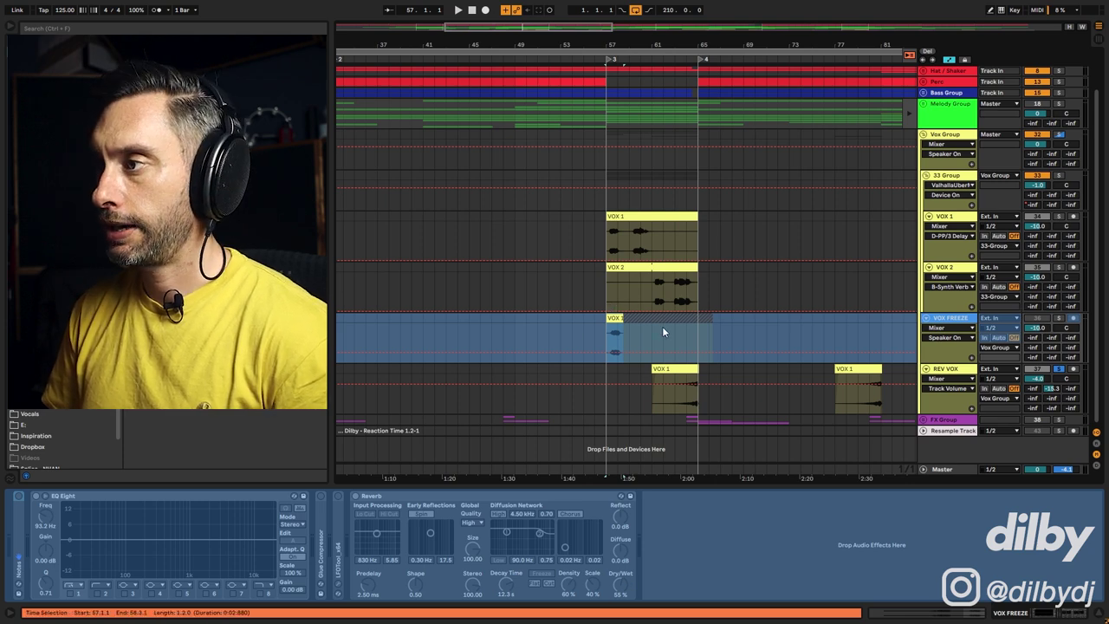
Drop the VOX 1 freeze clip onto REV VOX near 1:25 and crop it to its used length
left_click(698, 320)
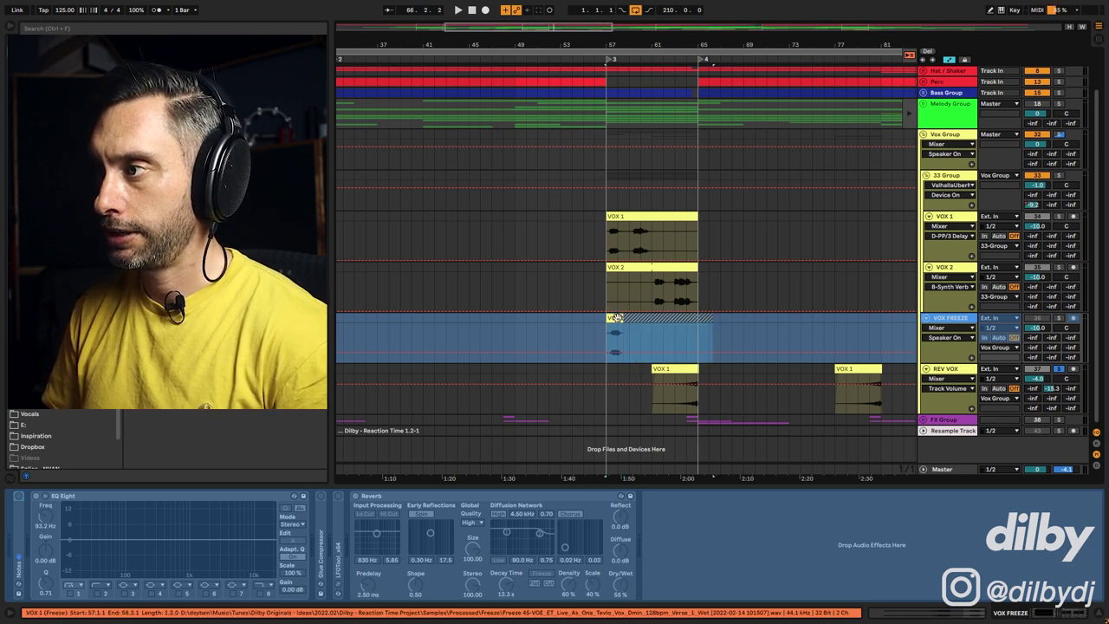
left_click_drag(612, 319, 475, 369)
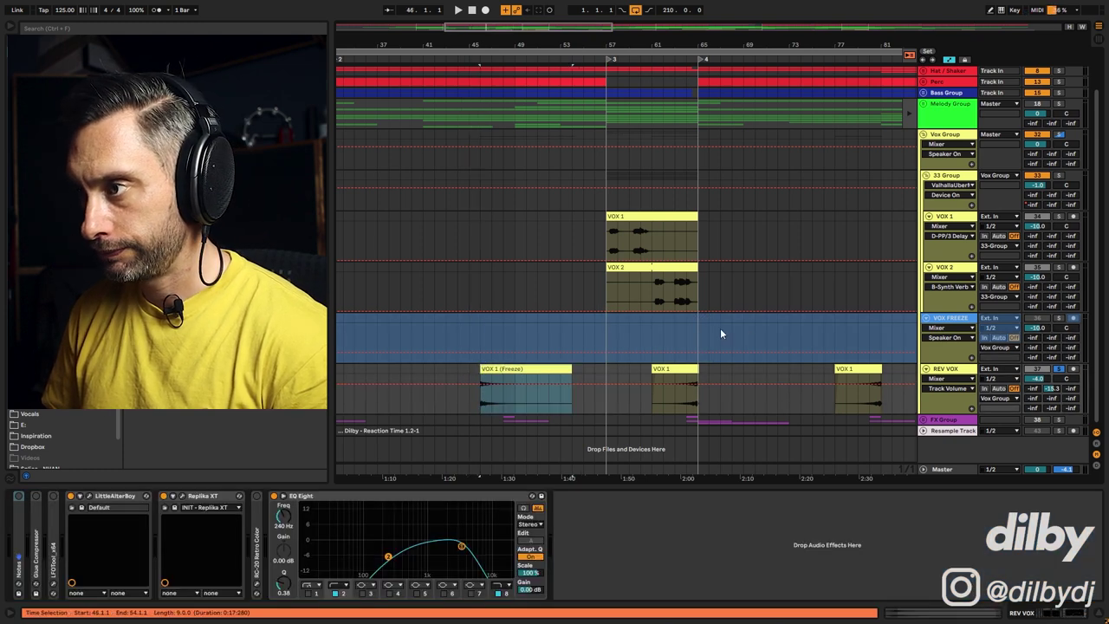
right_click(513, 371)
left_click(544, 260)
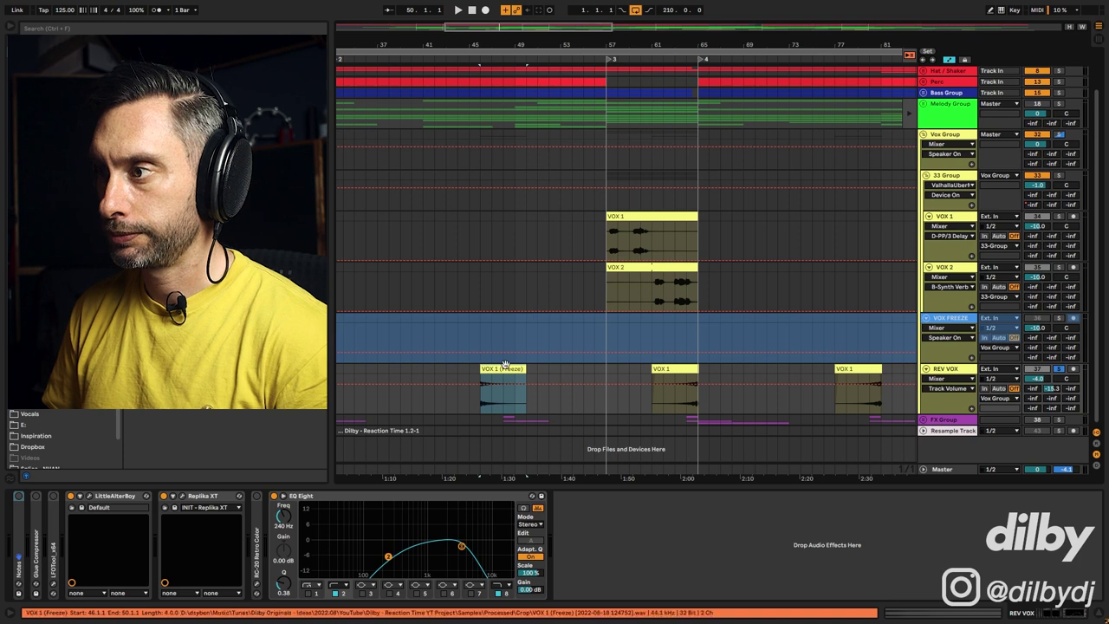
key("shift+Tab")
Reverse the freeze clip, play it with the whole song in view, then fold REV VOX to one row
left_click(176, 495)
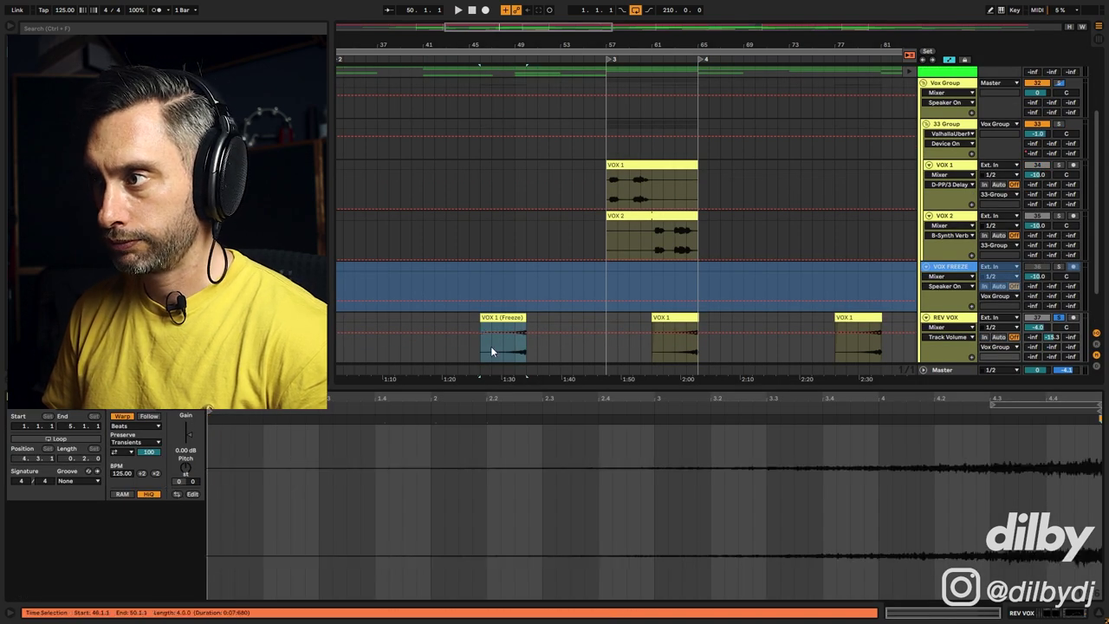
key("w")
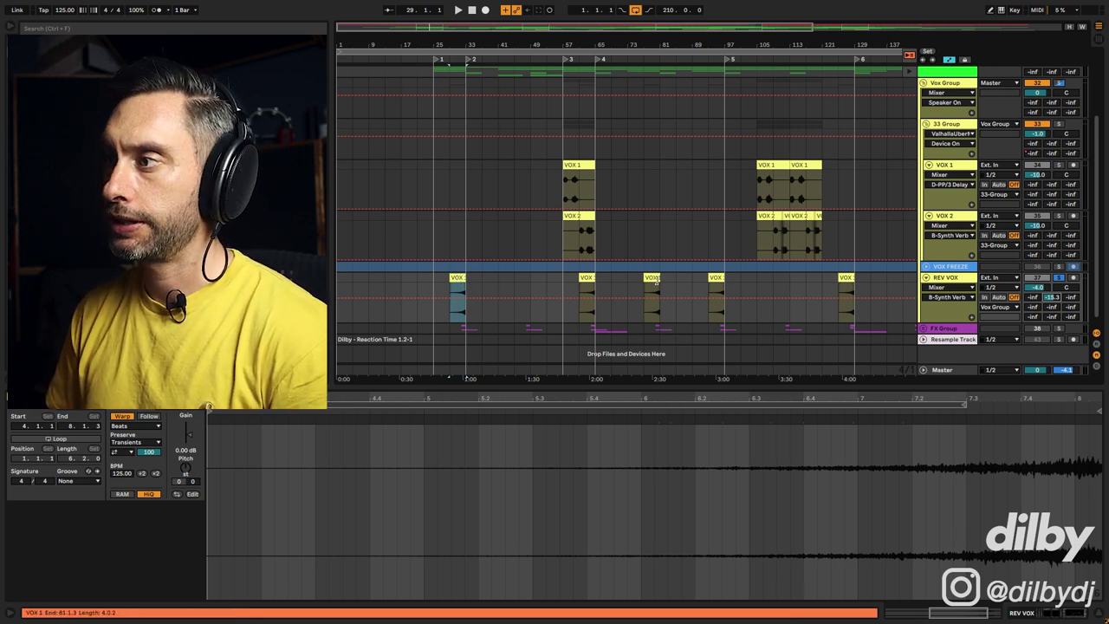
key("space")
scroll(1033, 241, "up", 2)
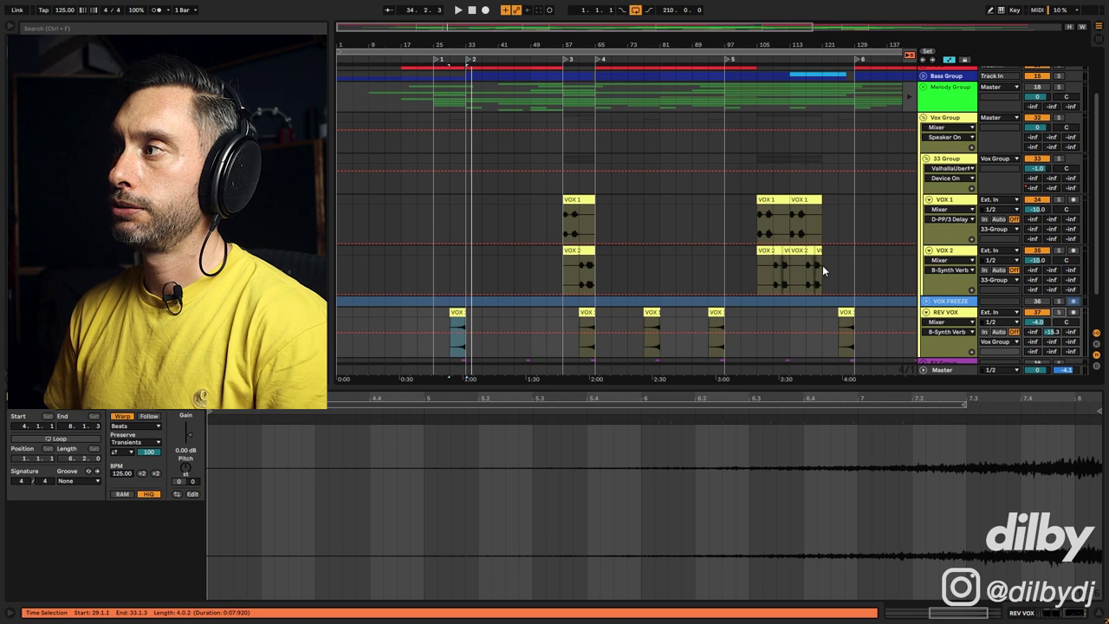
left_click_drag(756, 27, 751, 10)
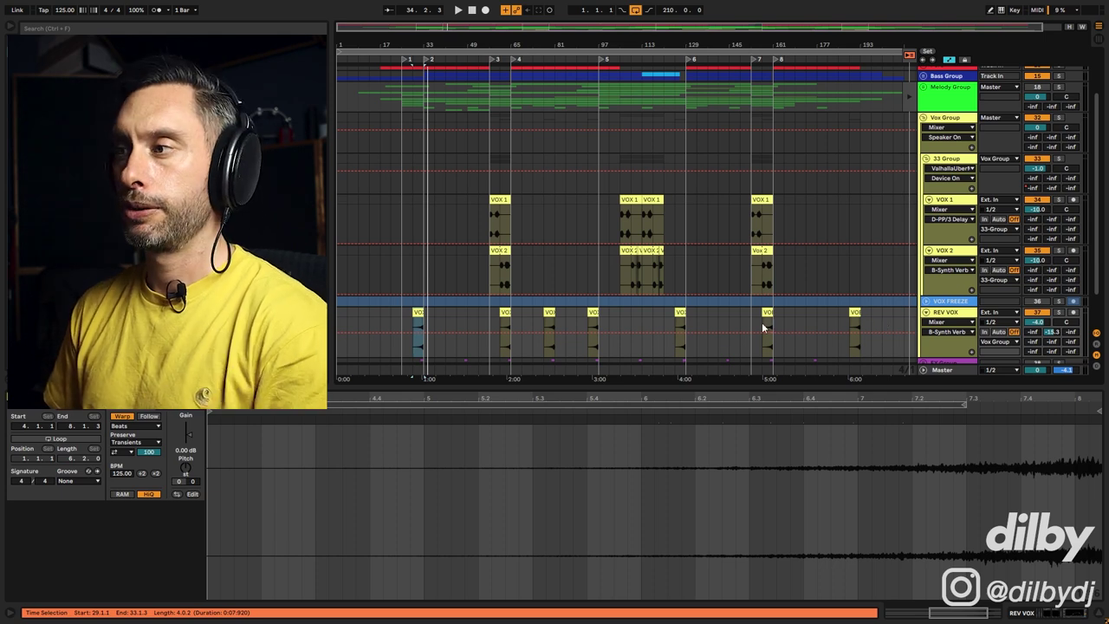
left_click(925, 312)
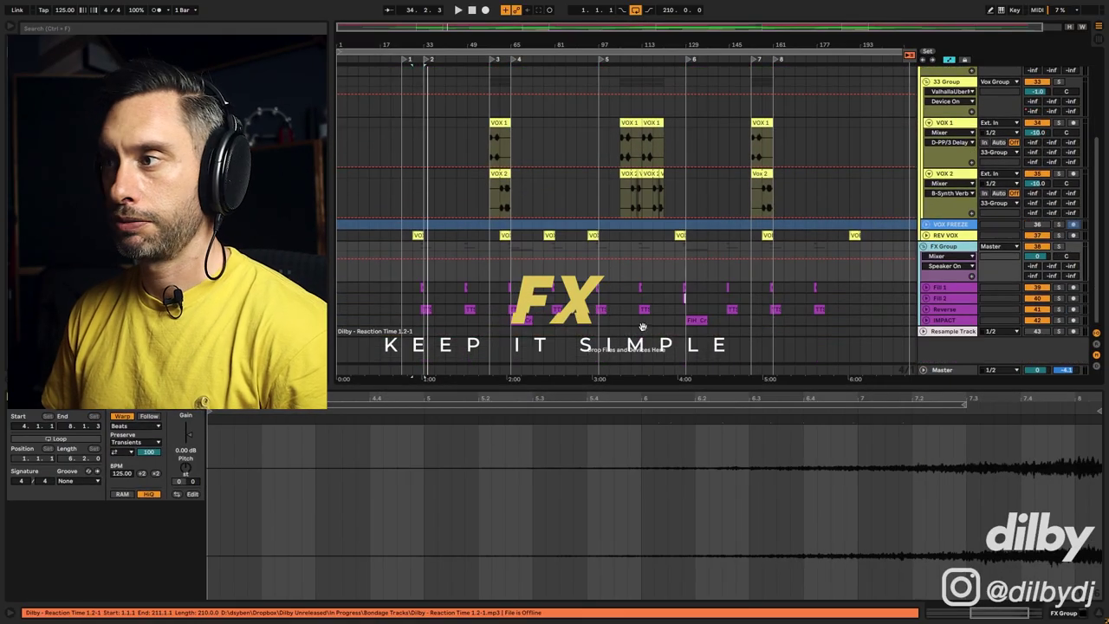
Solo Fill 1 and play the fills from bar 128
left_click(424, 289)
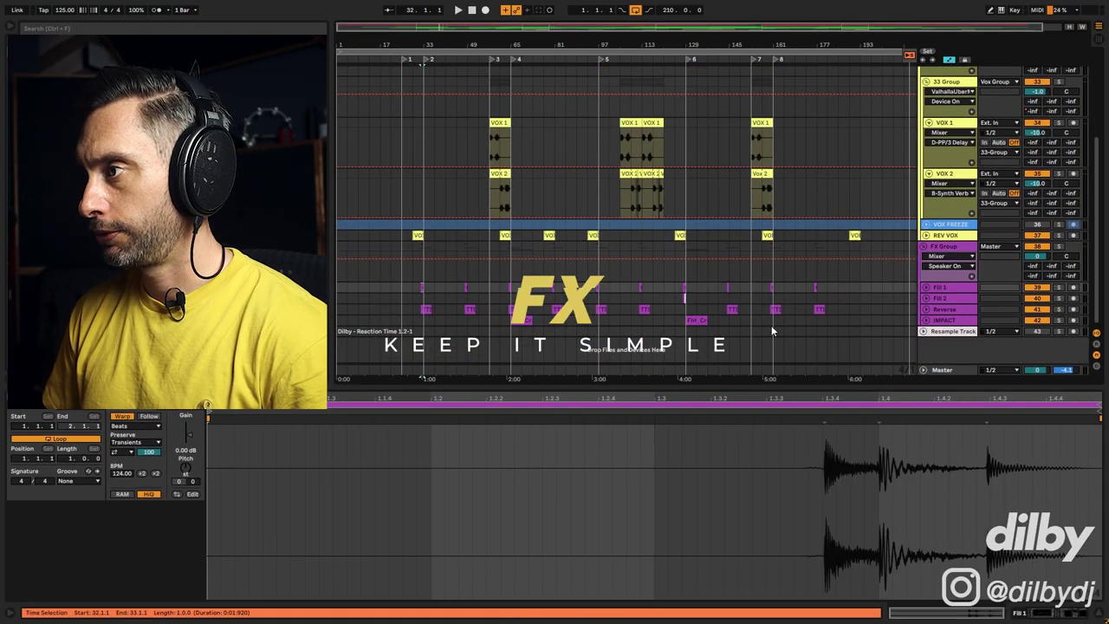
left_click(1059, 286)
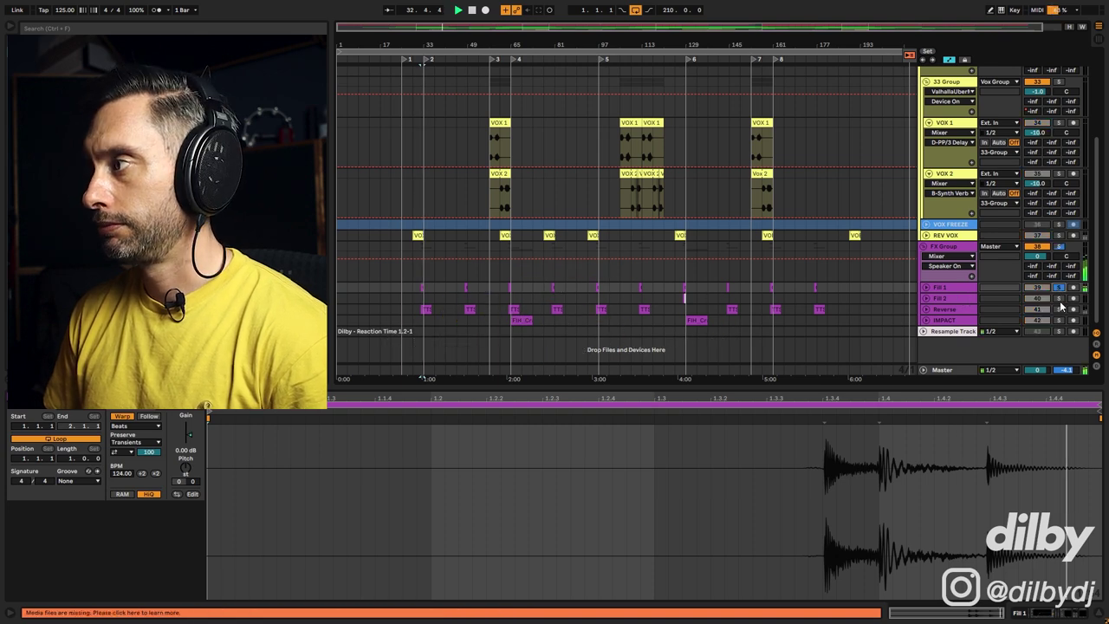
left_click(686, 299)
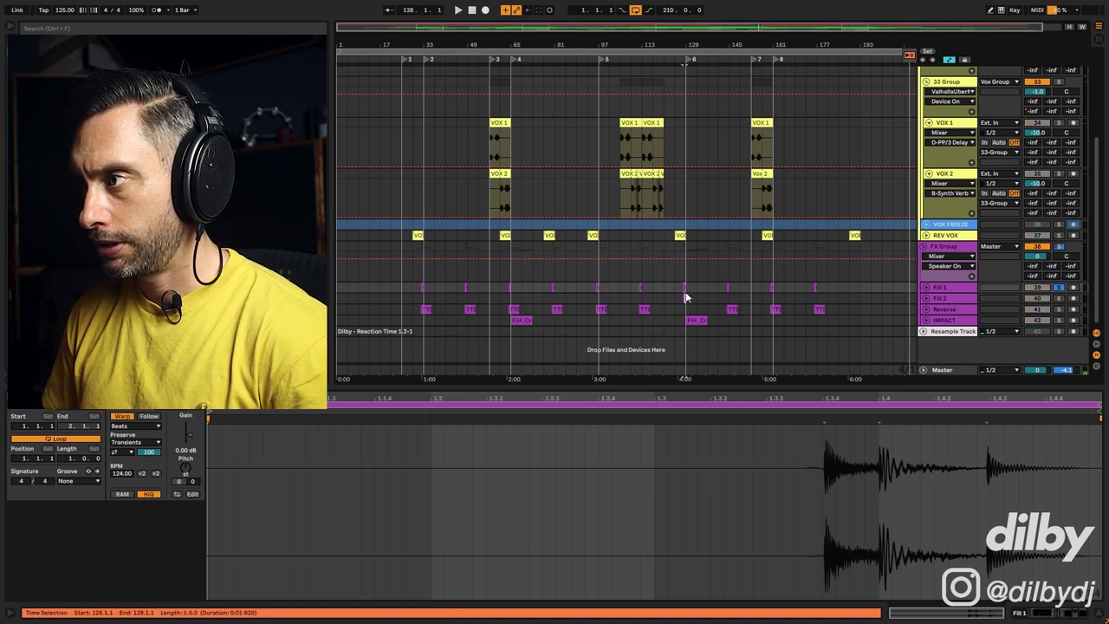
left_click(683, 298)
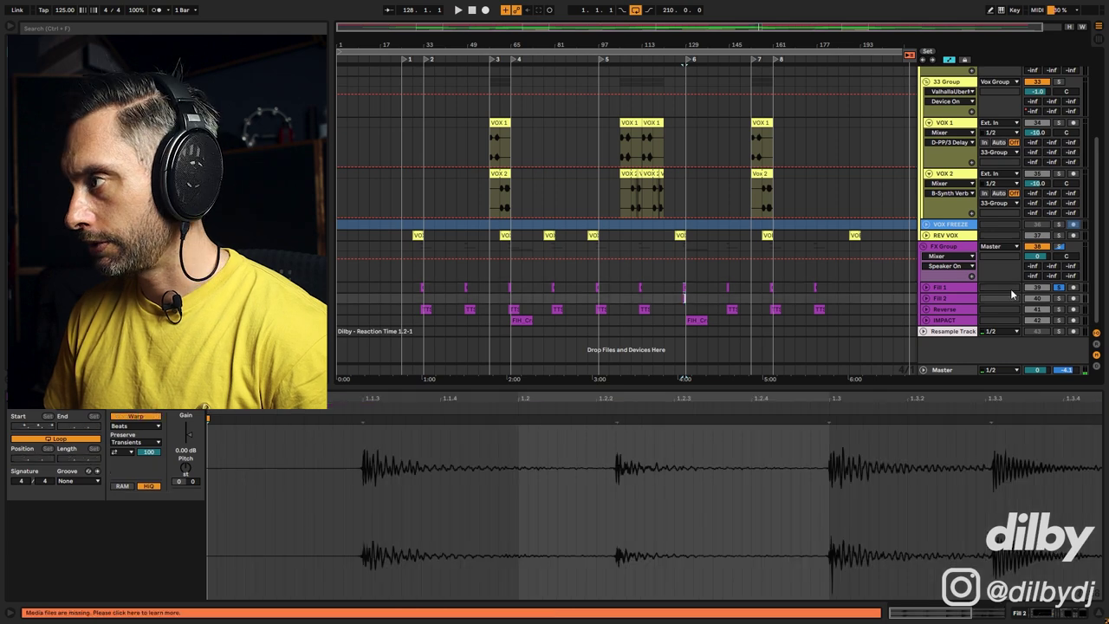
key("space")
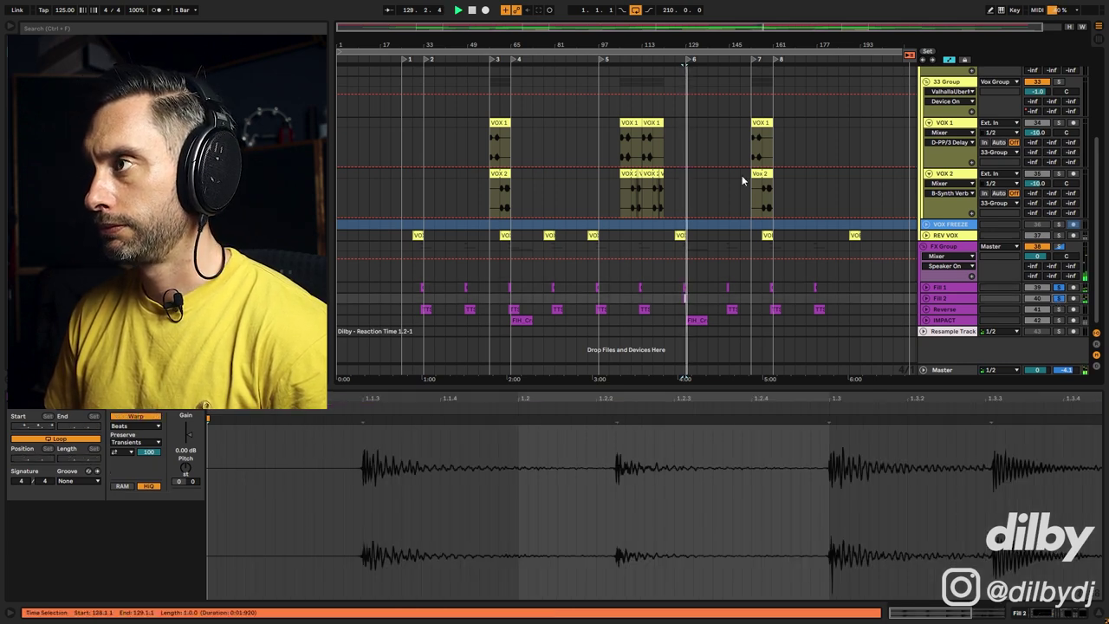
Replay the fills from bar 127, then stop and select the FIH_Crash_Fx clip on IMPACT
key("plus")
key("plus")
key("plus")
left_click(591, 299)
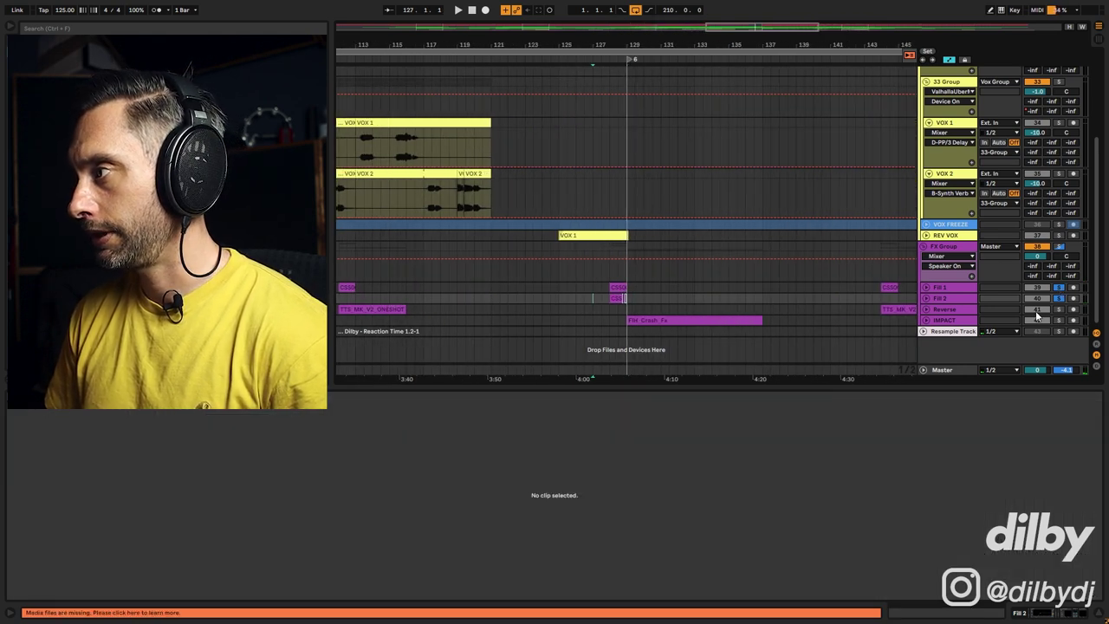
key("space")
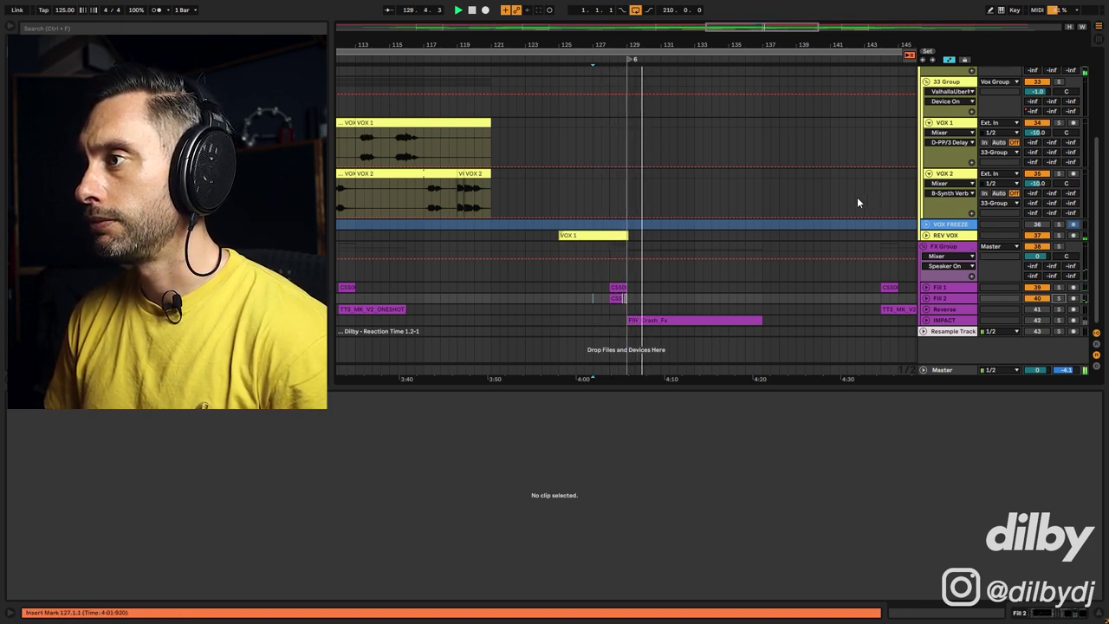
left_click(636, 322)
key("space")
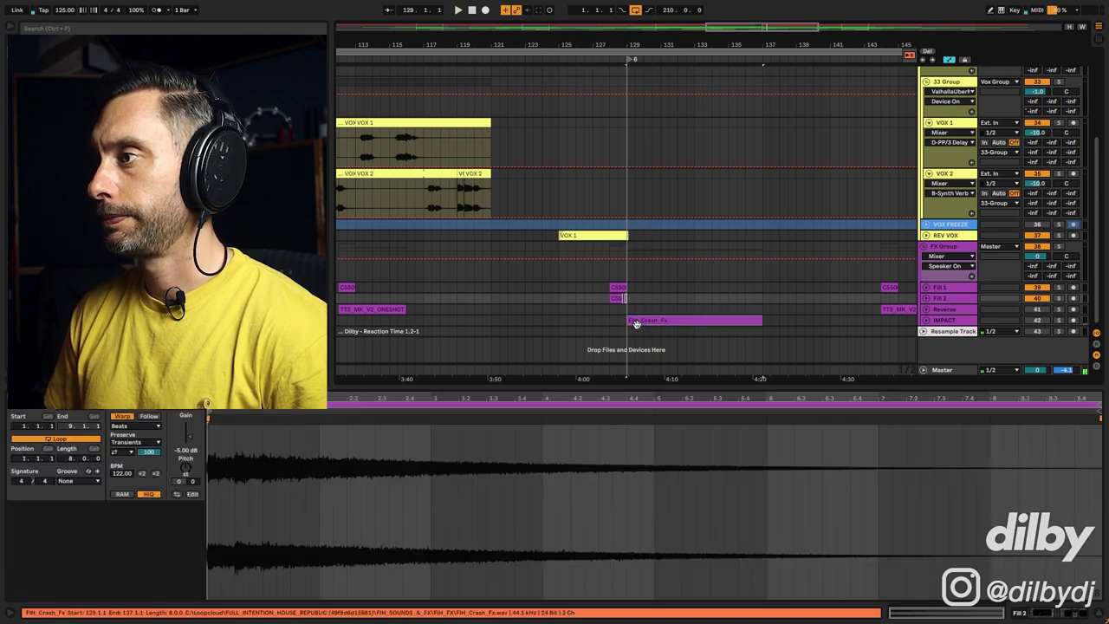
Solo the IMPACT track and play its crash from bar 129
left_click(1058, 321)
key("space")
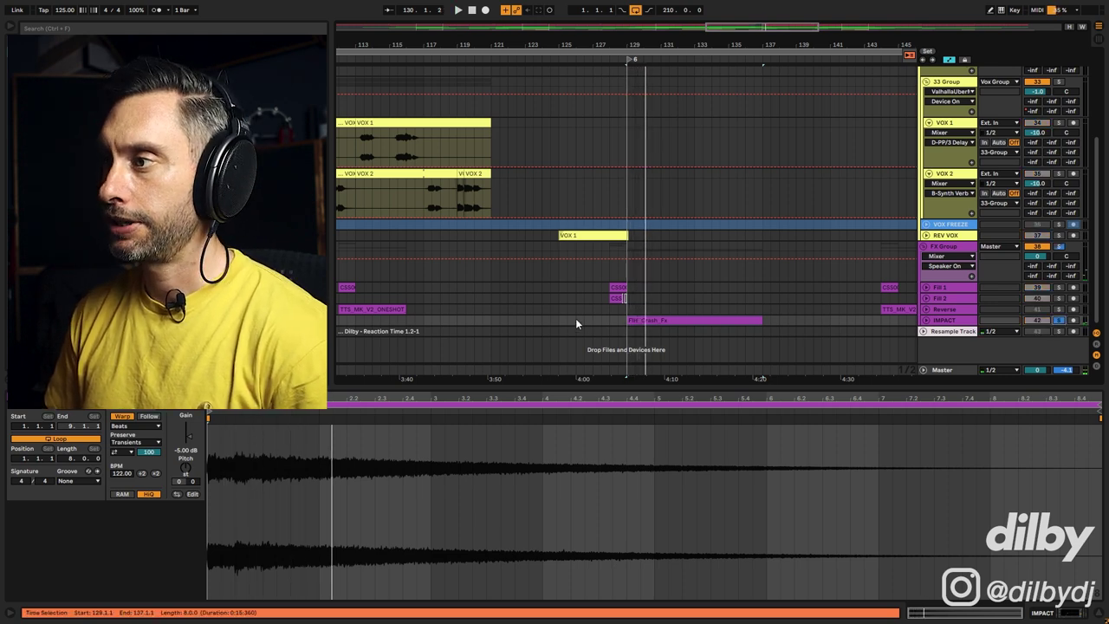
left_click(609, 319)
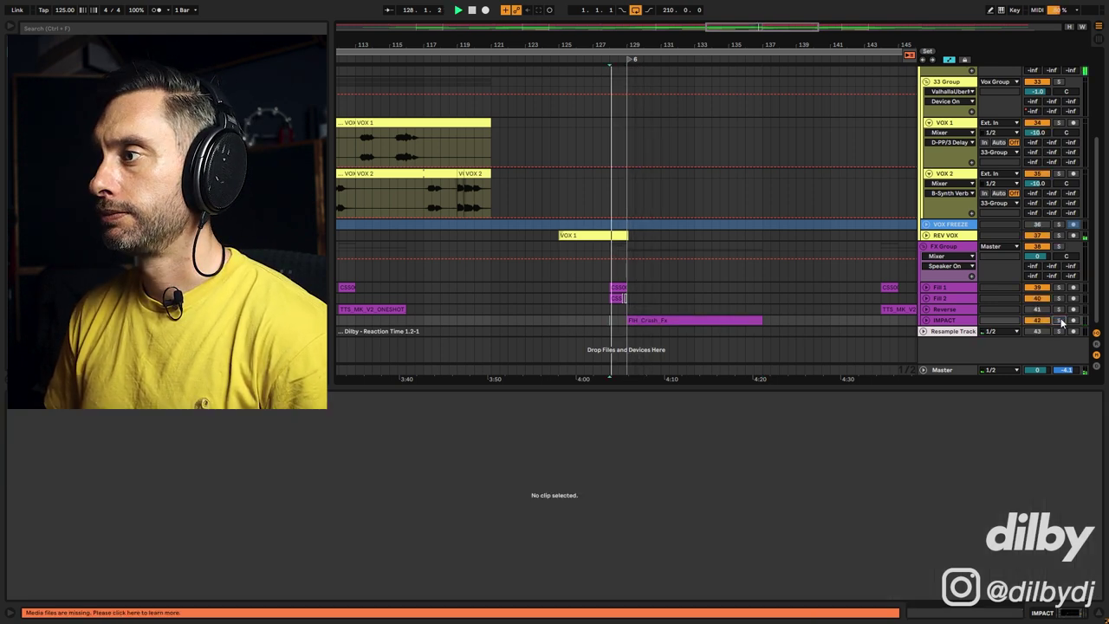
Unfold the Reverse track, play its clip from bar 144, and zoom out to the whole song
left_click(927, 313)
key("space")
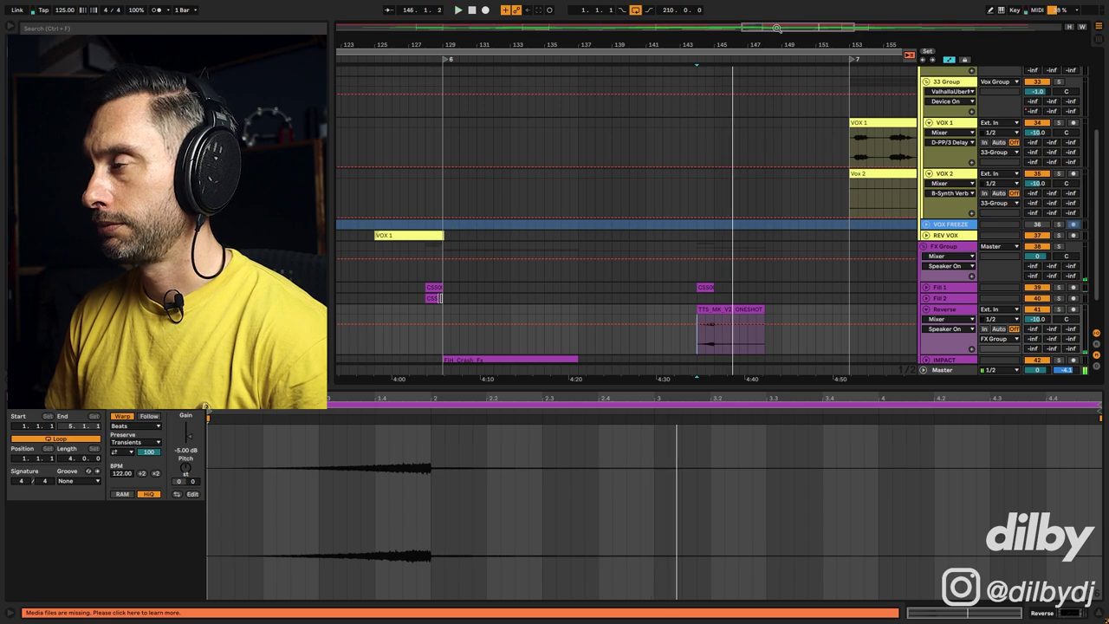
left_click_drag(777, 29, 776, 16)
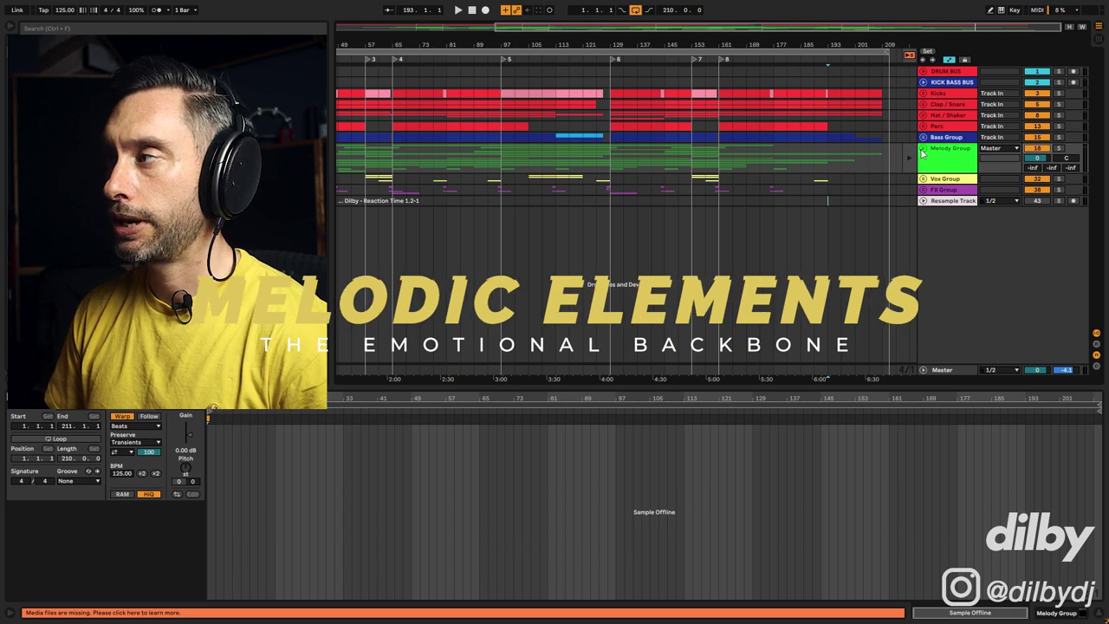
Unfold the Melody Group, select the Bright Chord track and play it
left_click(923, 150)
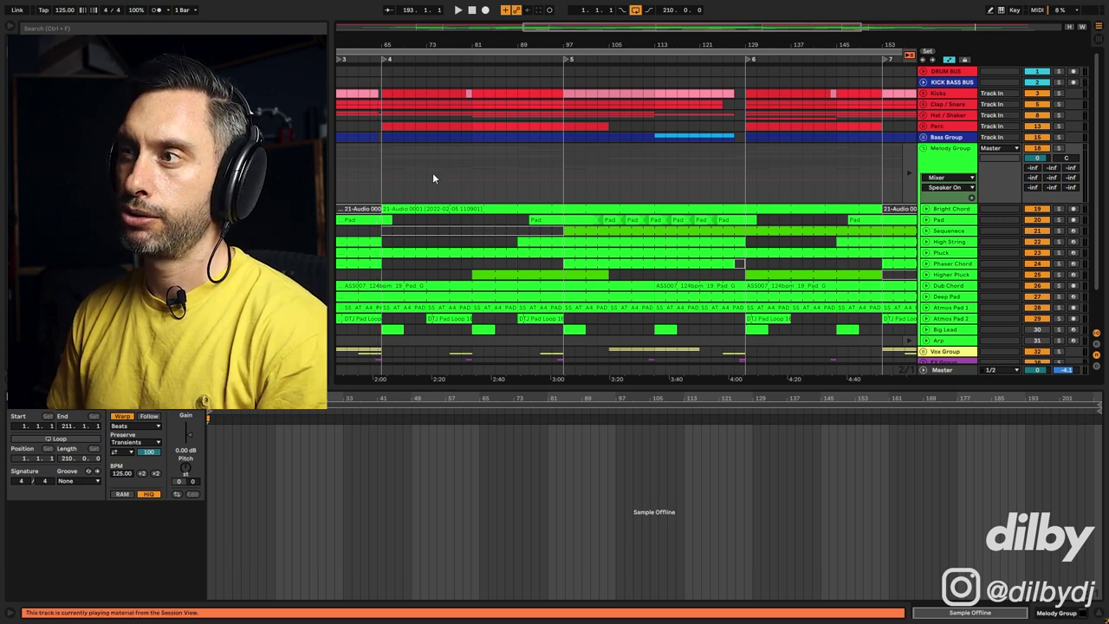
left_click(654, 318)
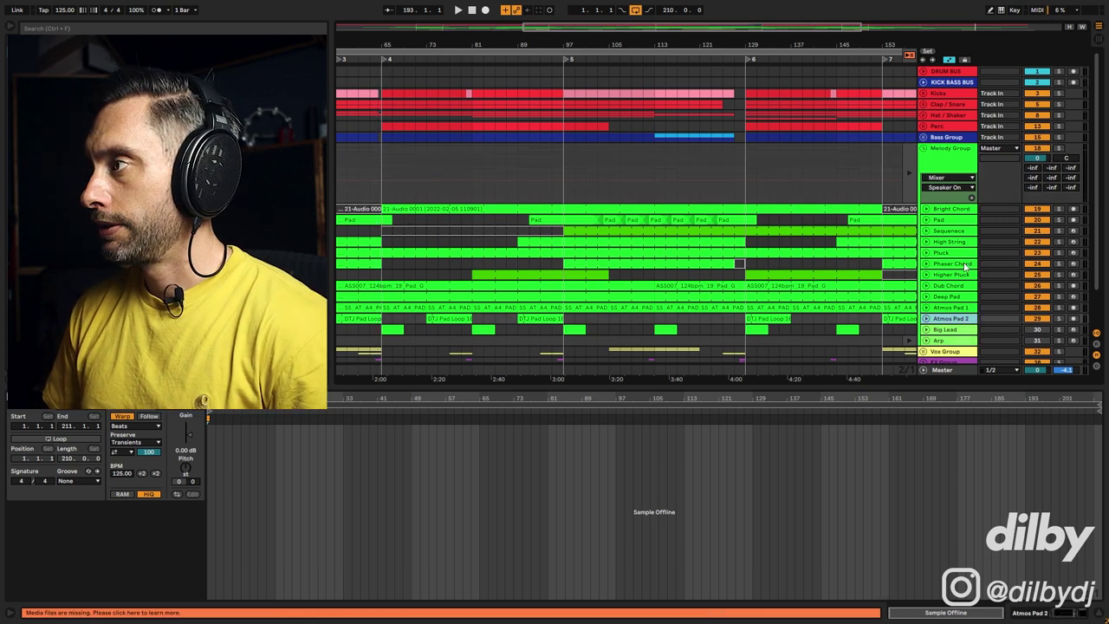
left_click(956, 211)
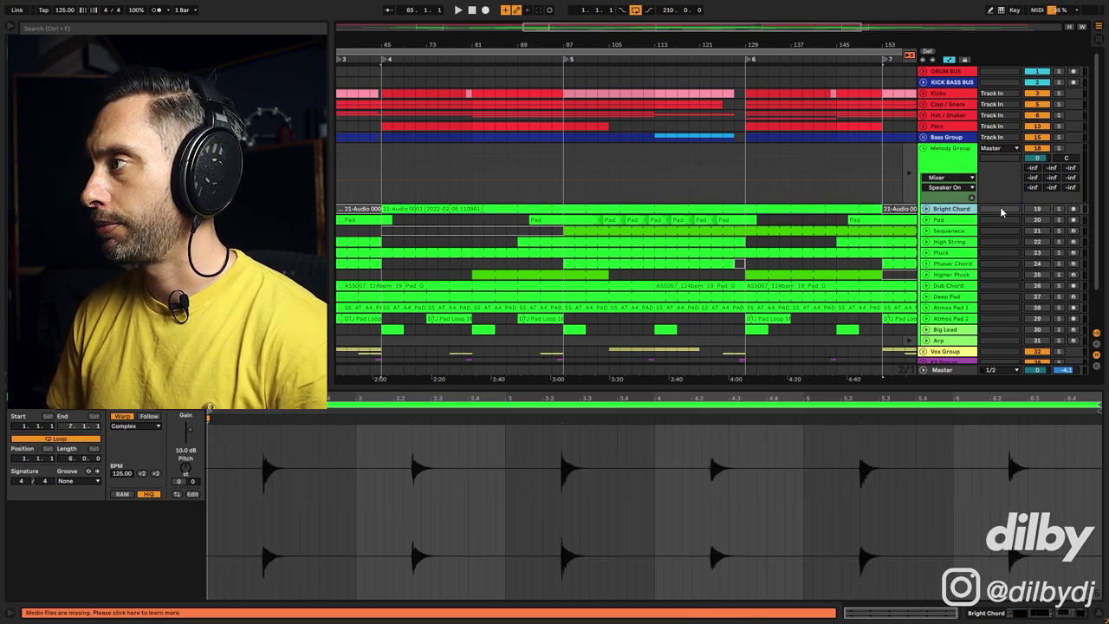
key("space")
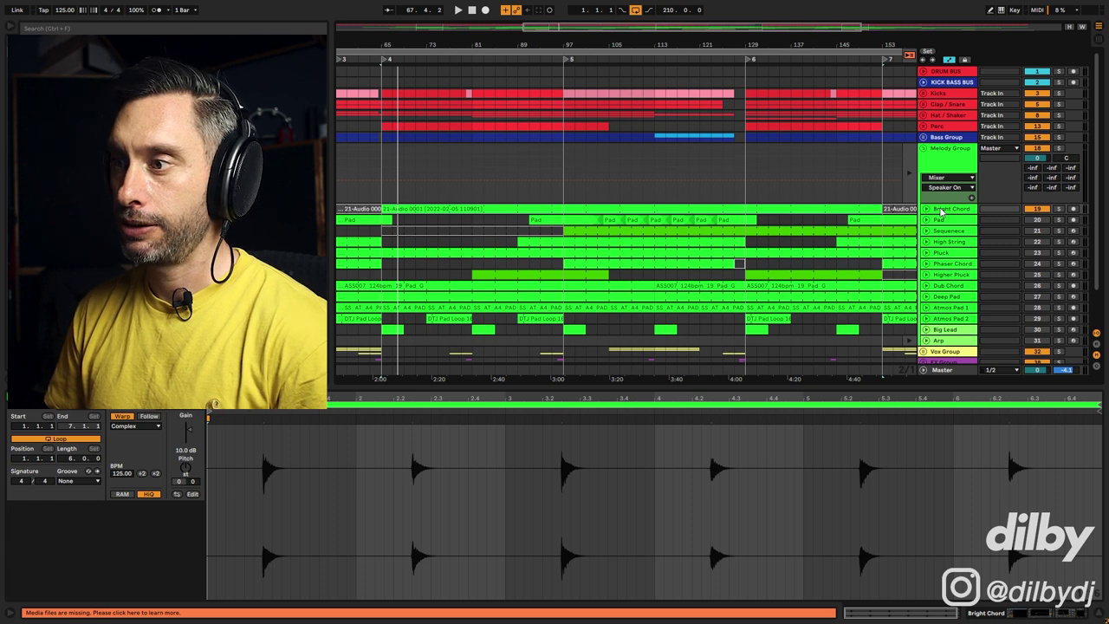
Shorten the Bright Chord clip's loop, then extend its loop end back to bar 7
left_click_drag(879, 399, 879, 388)
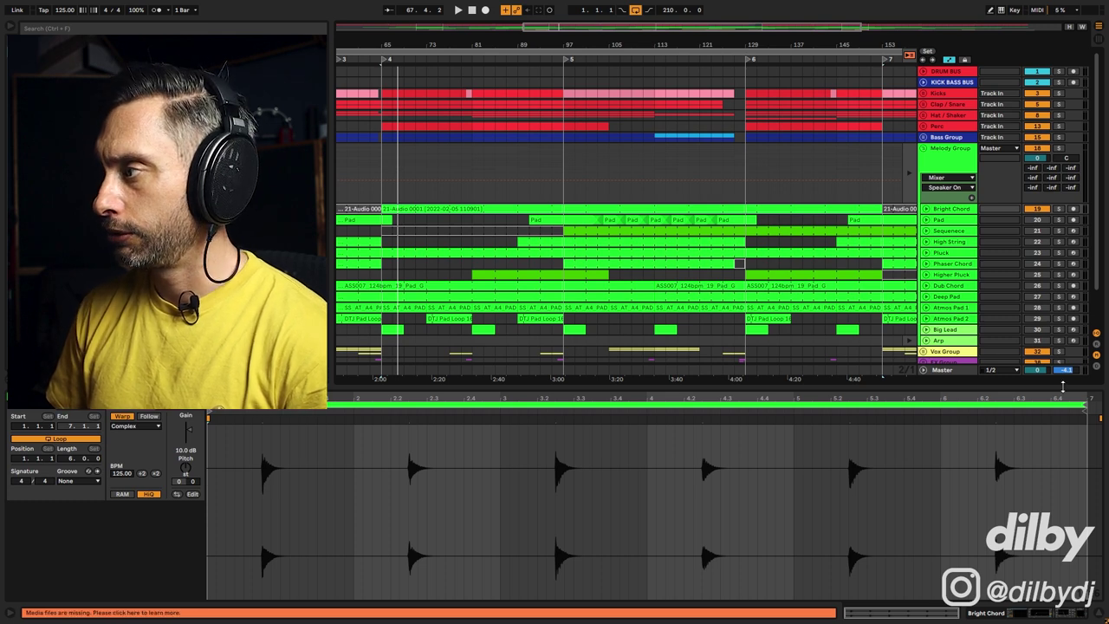
mouse_move(1084, 405)
left_mouse_down()
mouse_move(788, 407)
mouse_move(1085, 407)
left_mouse_up()
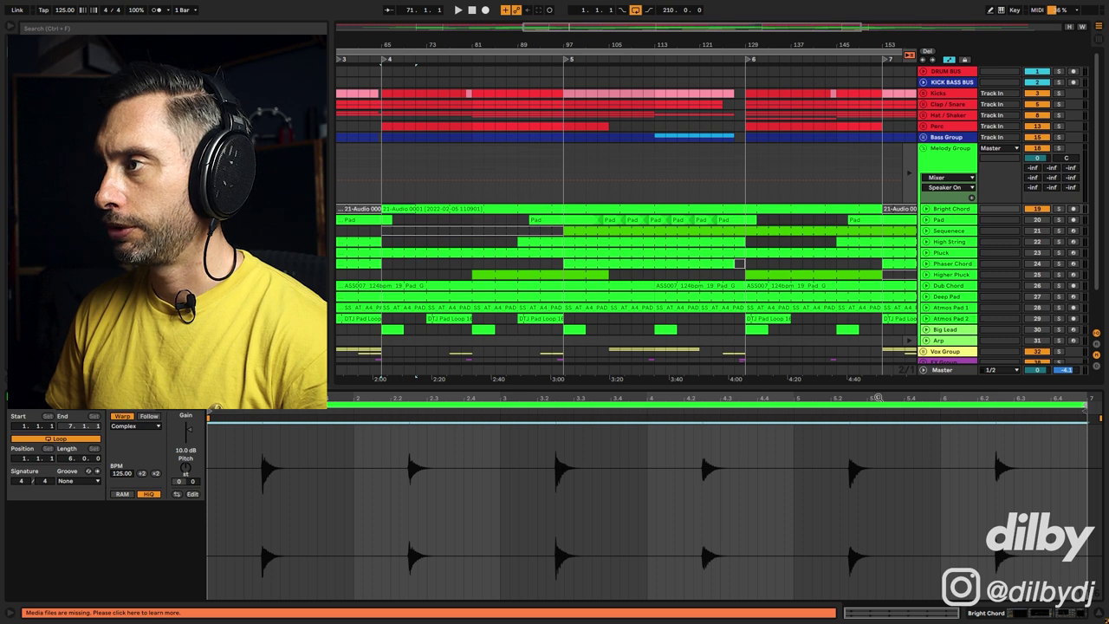
left_click(394, 202)
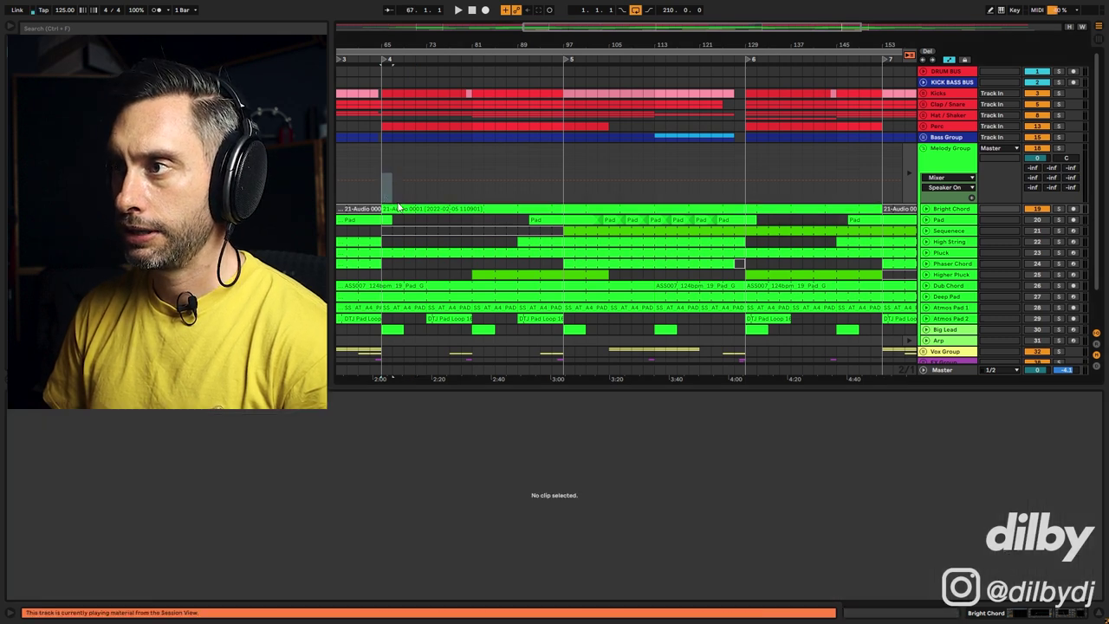
left_click(563, 212)
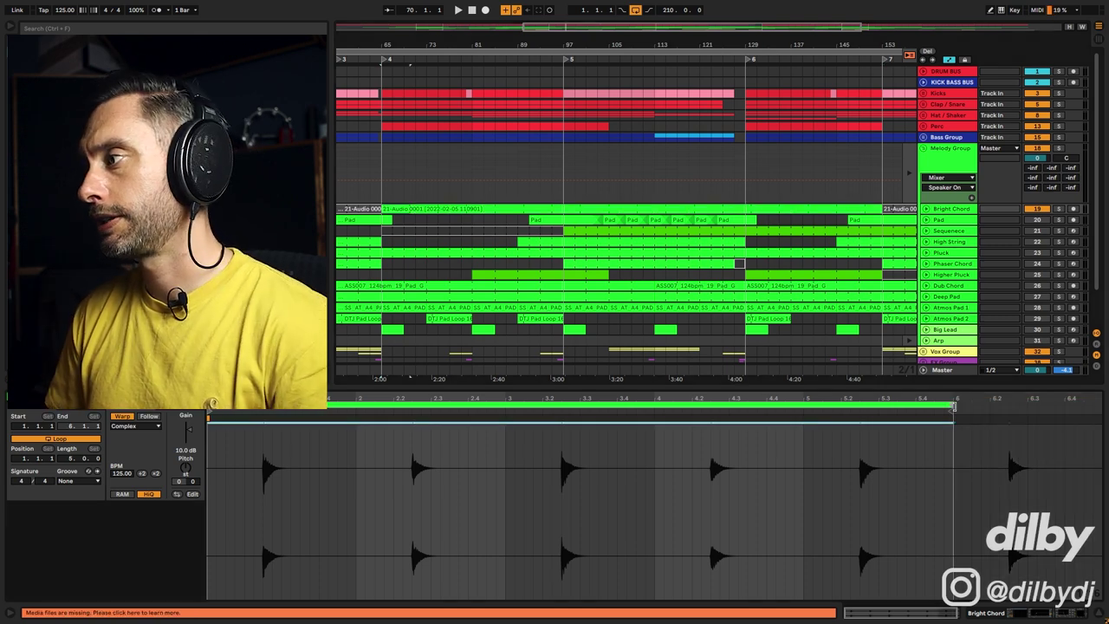
left_click_drag(952, 405, 1101, 406)
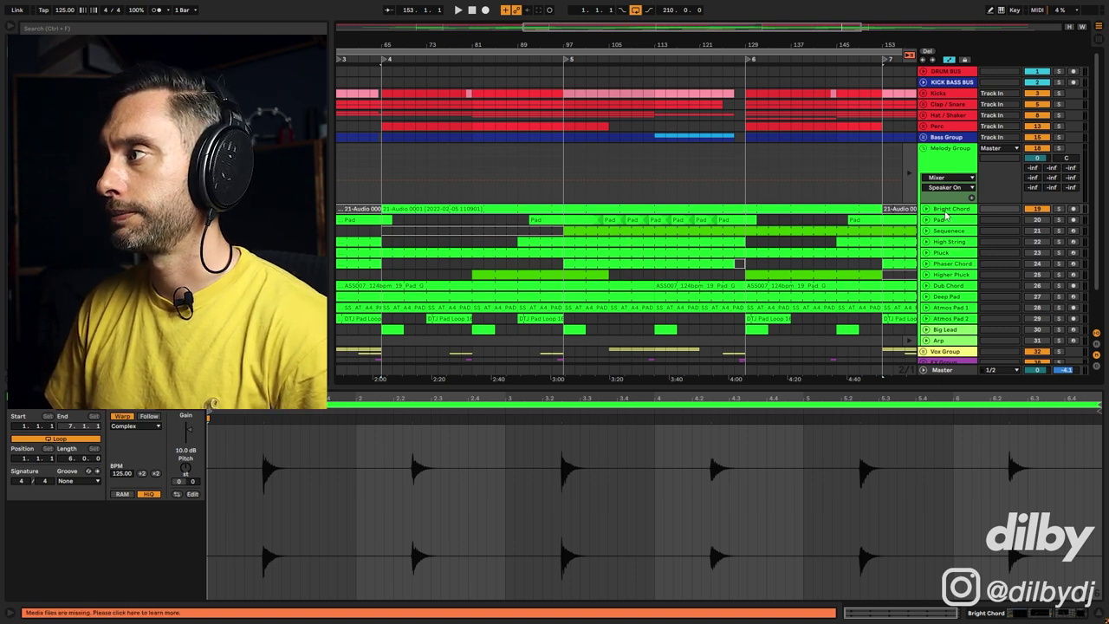
Enlarge the Bright Chord track, show its effect chain, and start playback
key("z")
key("shift+Tab")
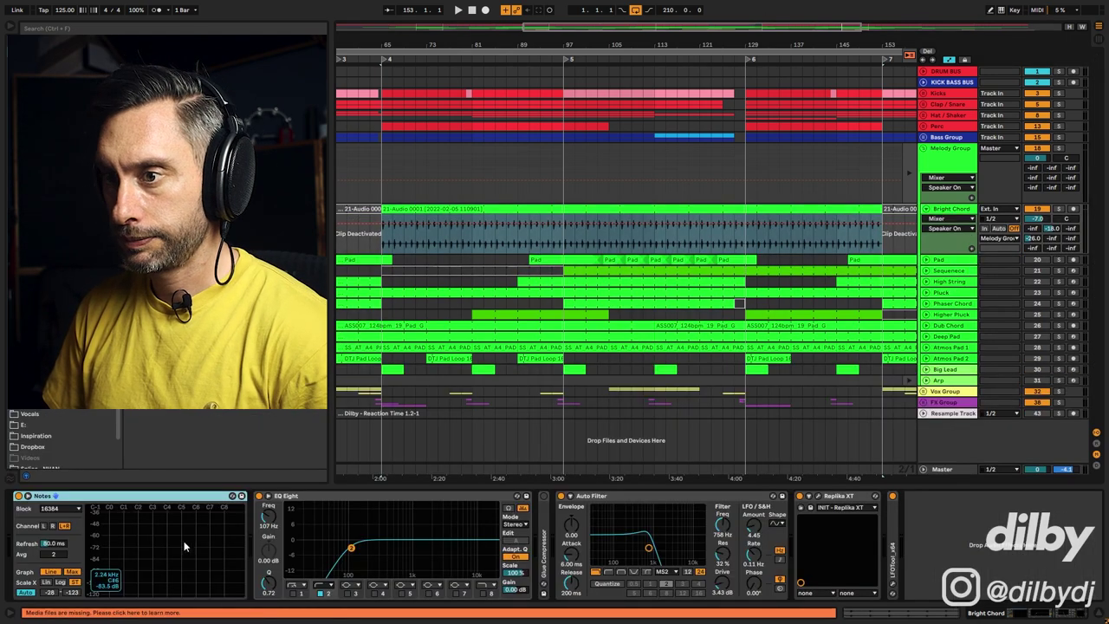
key("space")
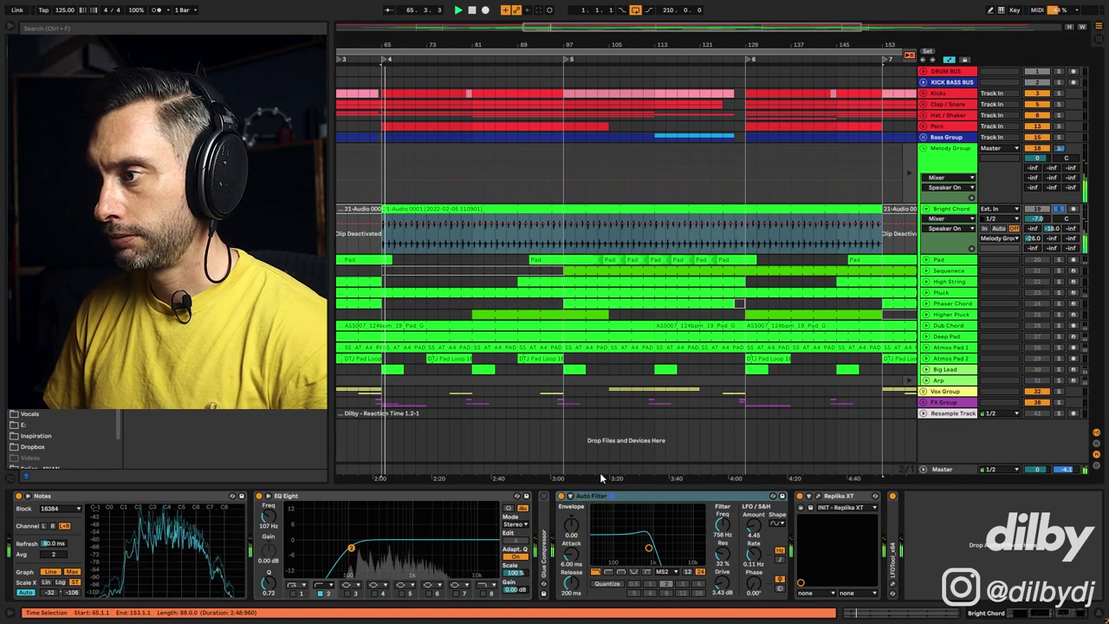
Toggle the Auto Filter off and back on to compare, then select Replika XT
left_click(753, 497)
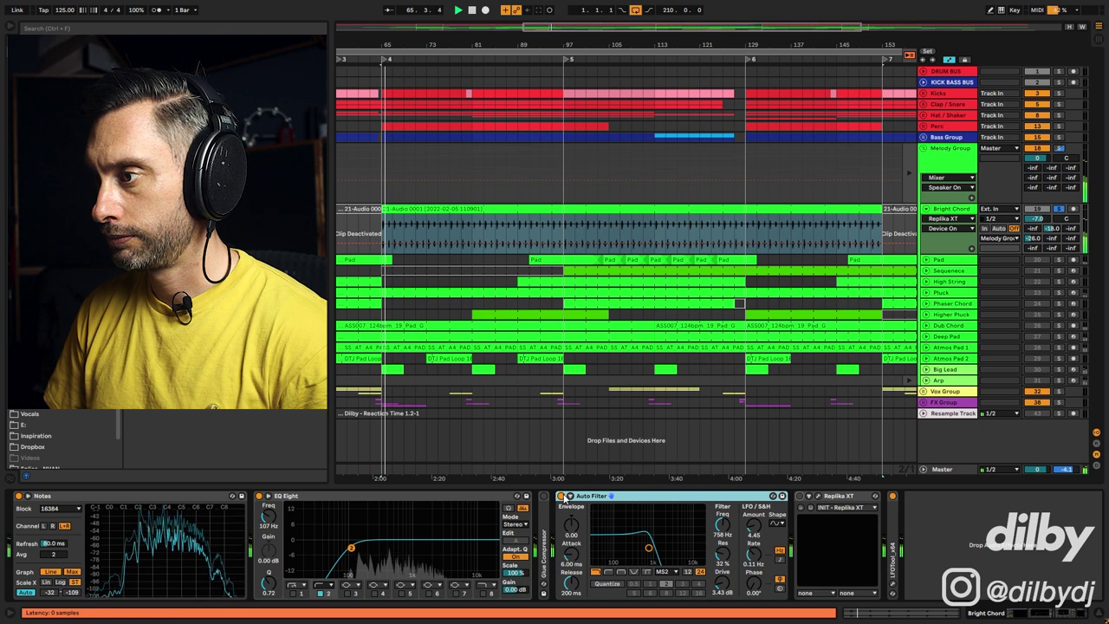
left_click(561, 496)
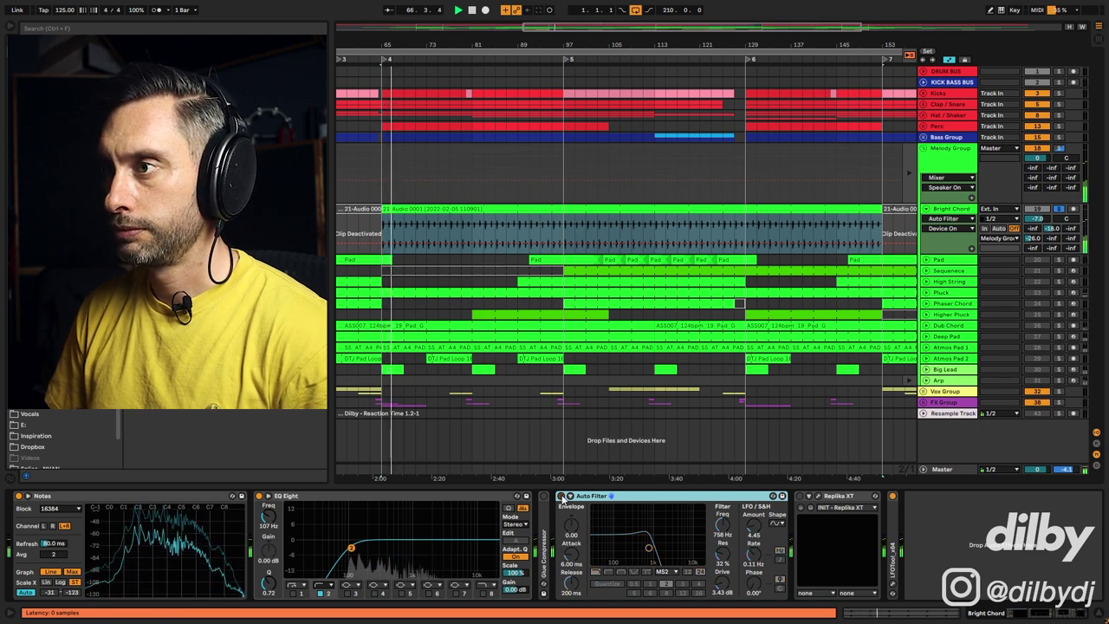
left_click(561, 497)
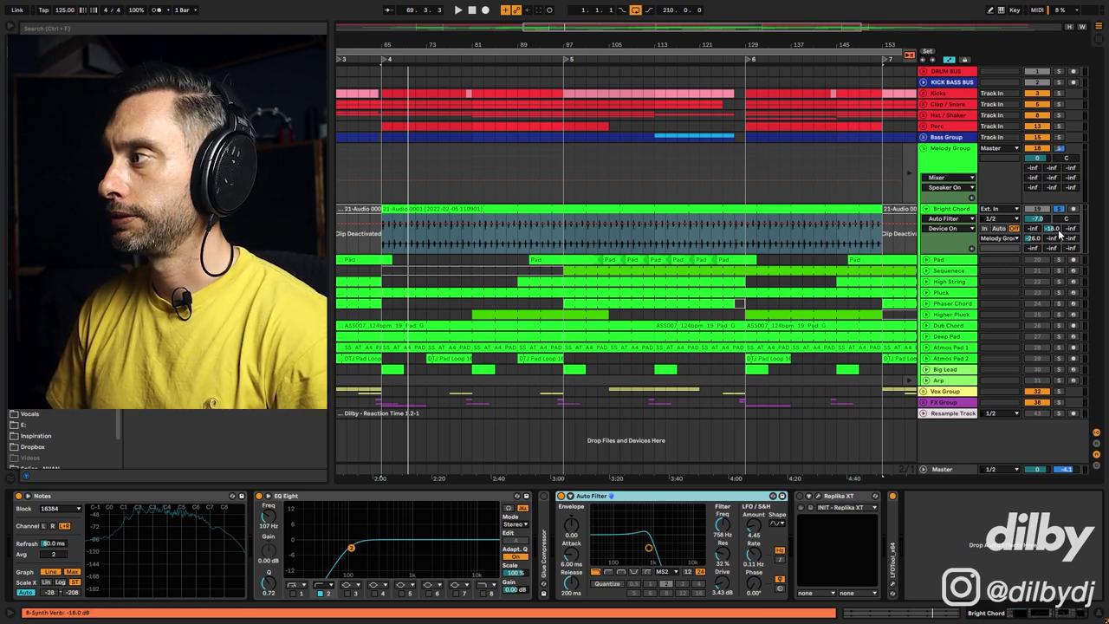
left_click(817, 498)
Open and close the Replika XT window, check the D-PP/3 Delay send, and solo Bright Chord
left_click(817, 496)
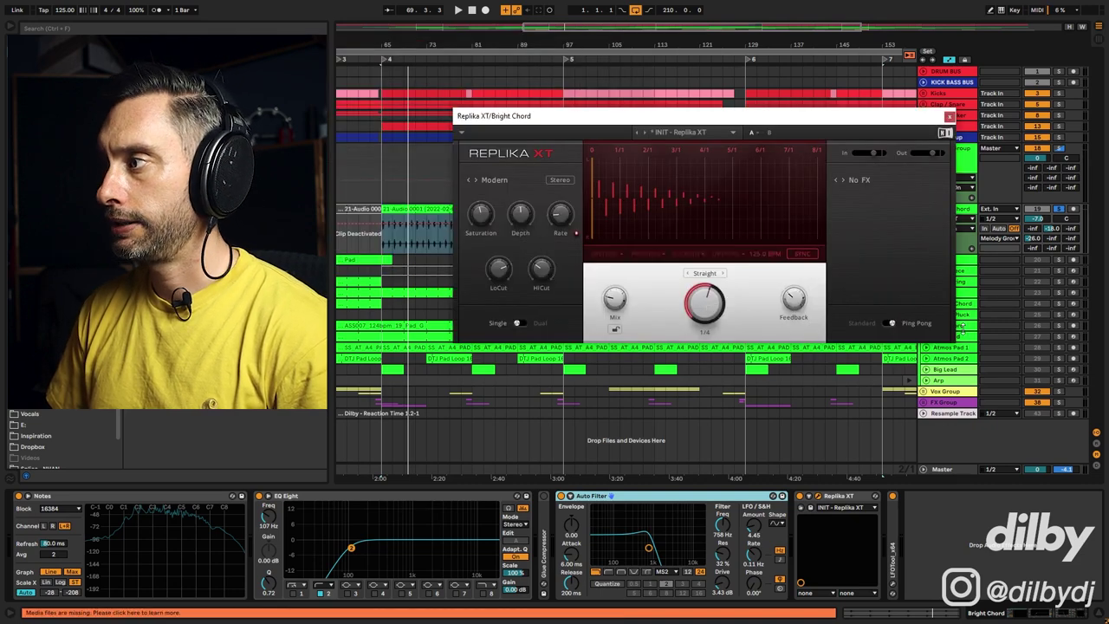
left_click(950, 116)
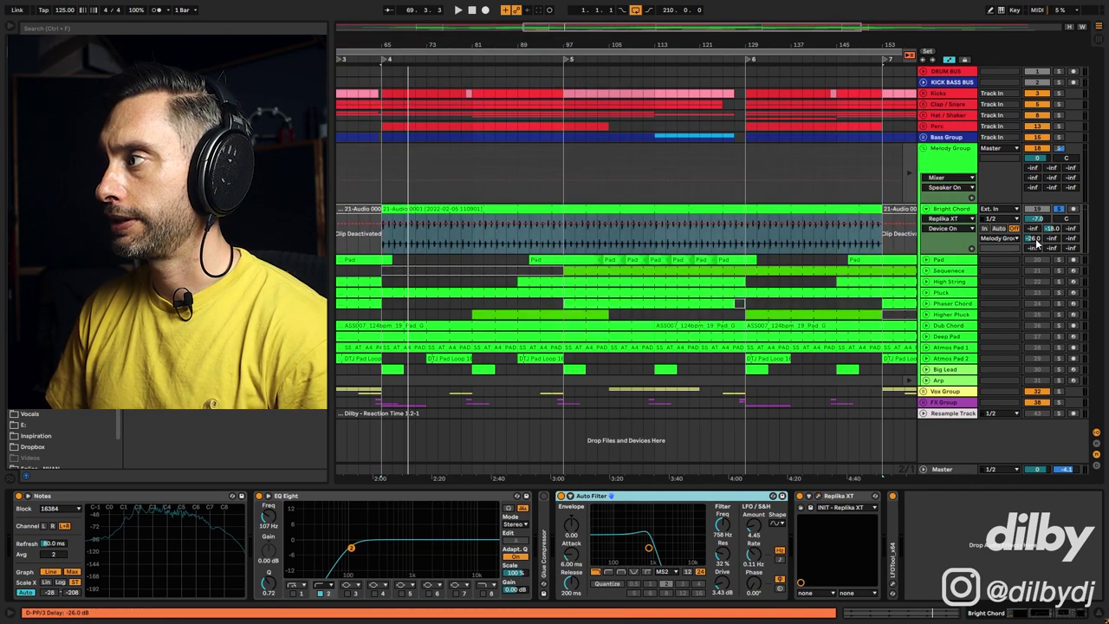
left_click(1035, 241)
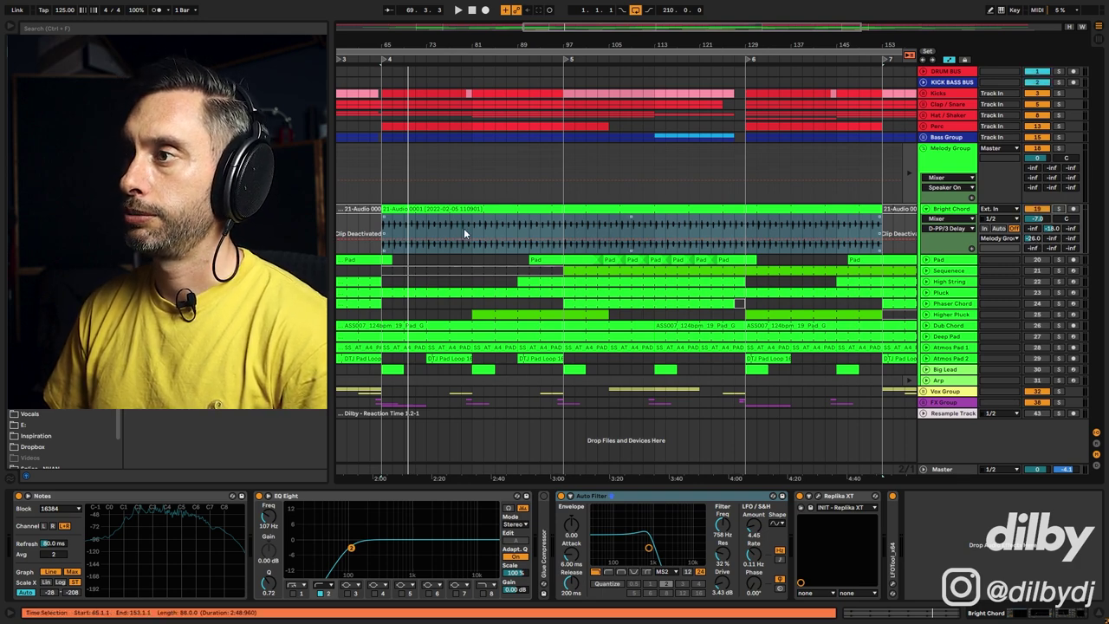
left_click(1058, 209)
Show then hide the return tracks, unfold Bright Chord, and enlarge the Notes spectrum analyser
key("ctrl+alt+r")
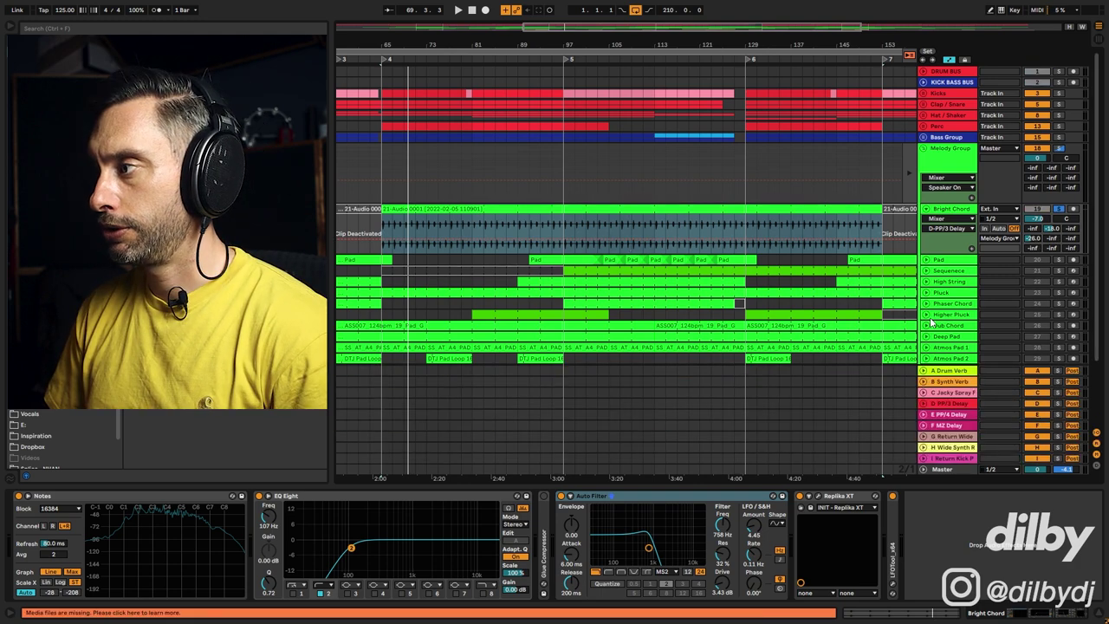
left_click(1095, 446)
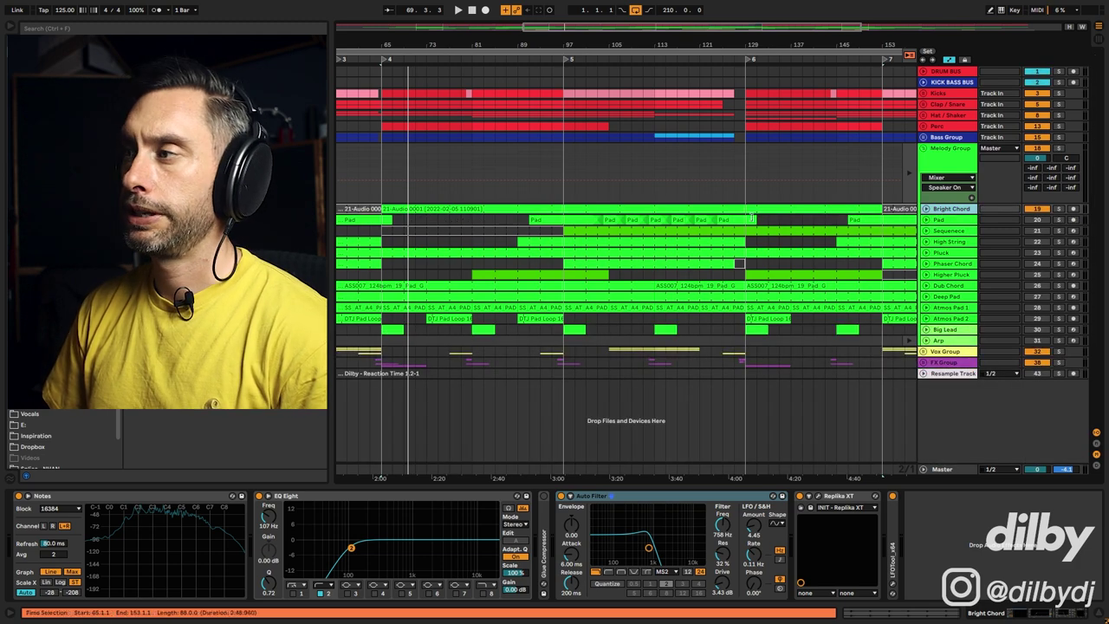
left_click(925, 209)
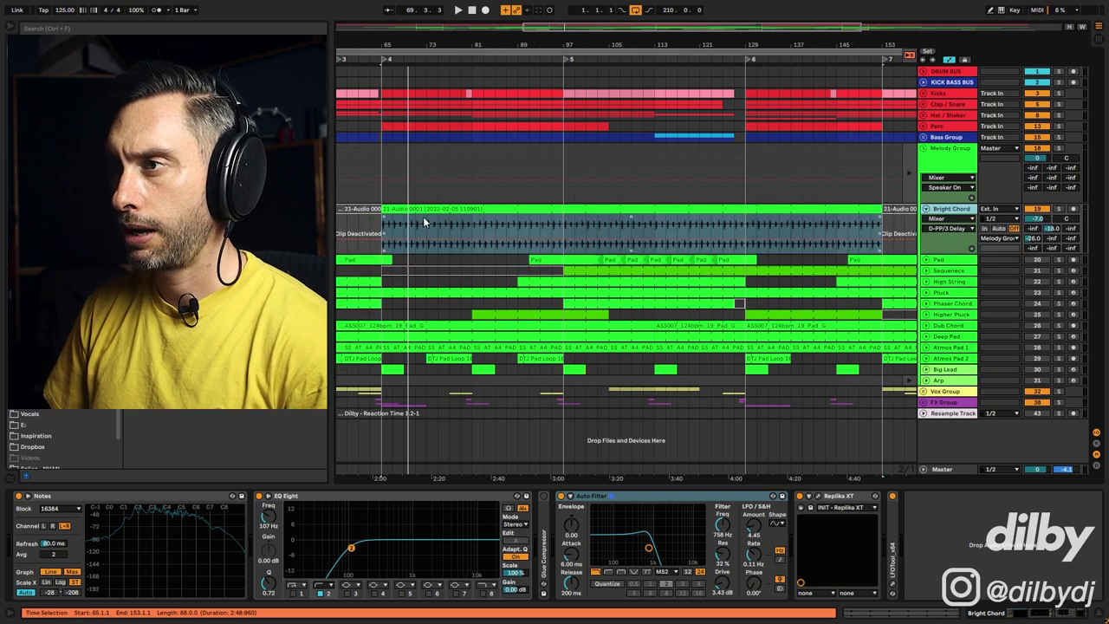
left_click(28, 498)
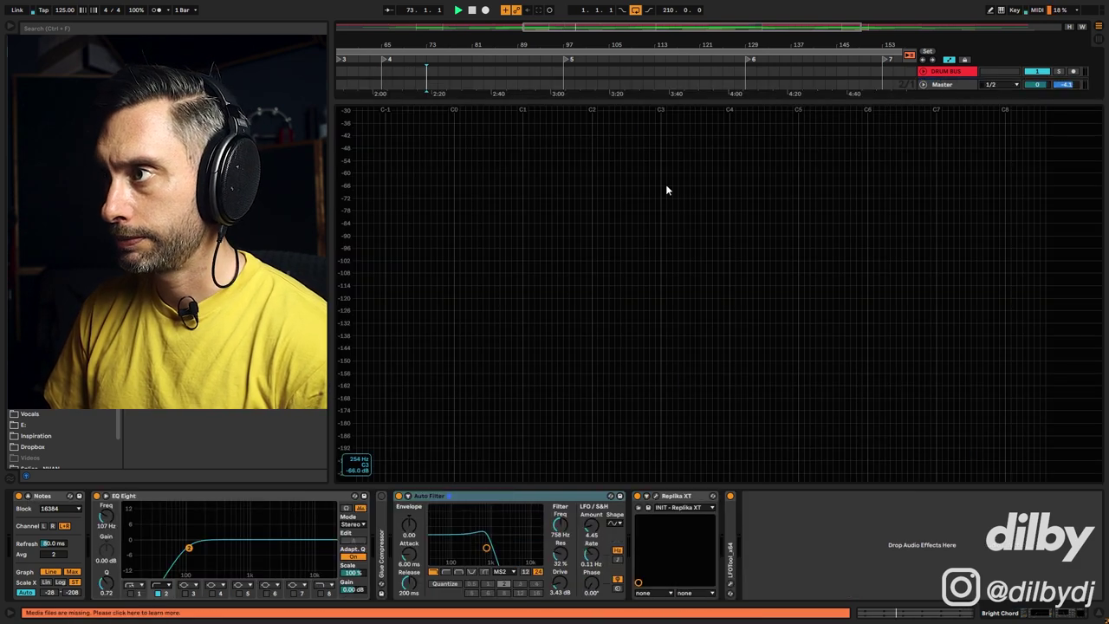
Start playback to watch Bright Chord's live frequency curve in the spectrum
key("space")
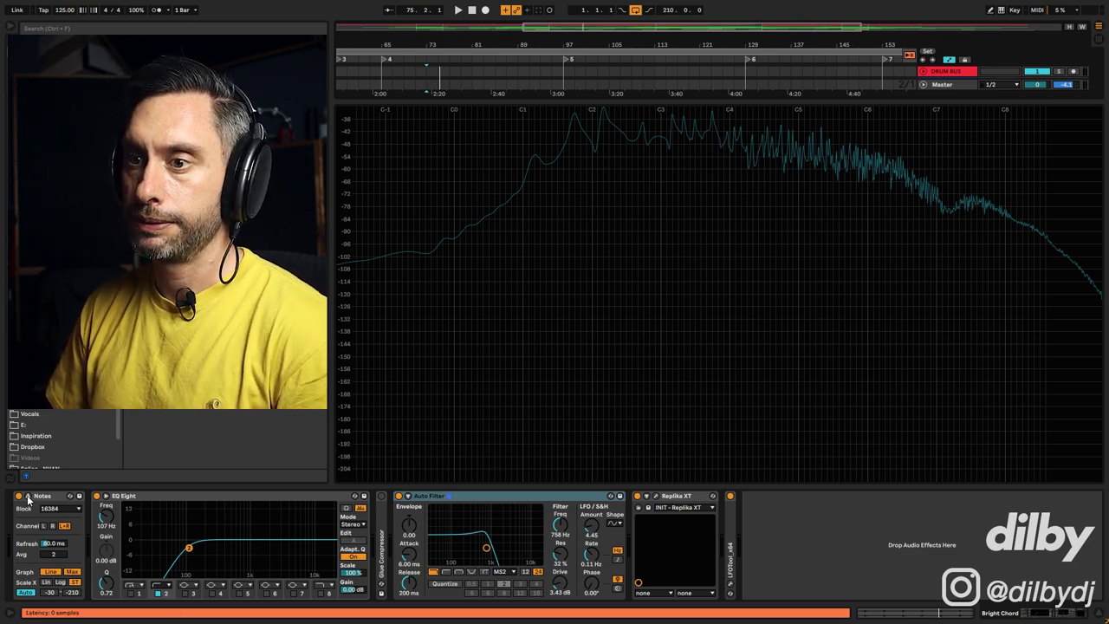
Close the spectrum view, solo the Pad track, and select its clip section from bar 91
left_click(79, 495)
left_click(946, 260)
left_click(1060, 260)
key("space")
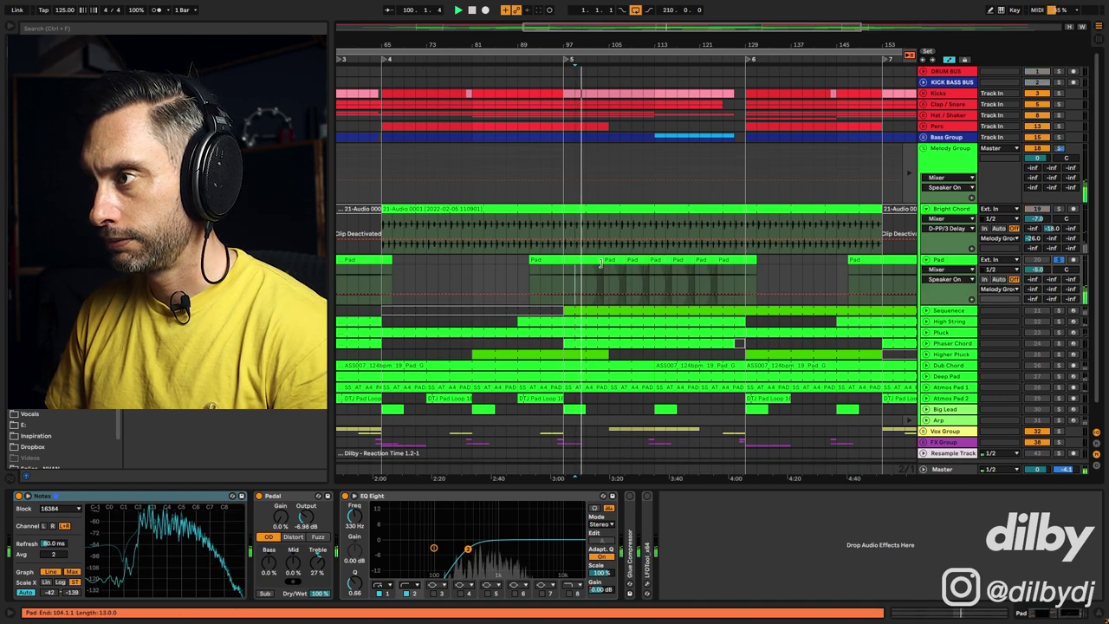
left_click_drag(605, 279, 532, 286)
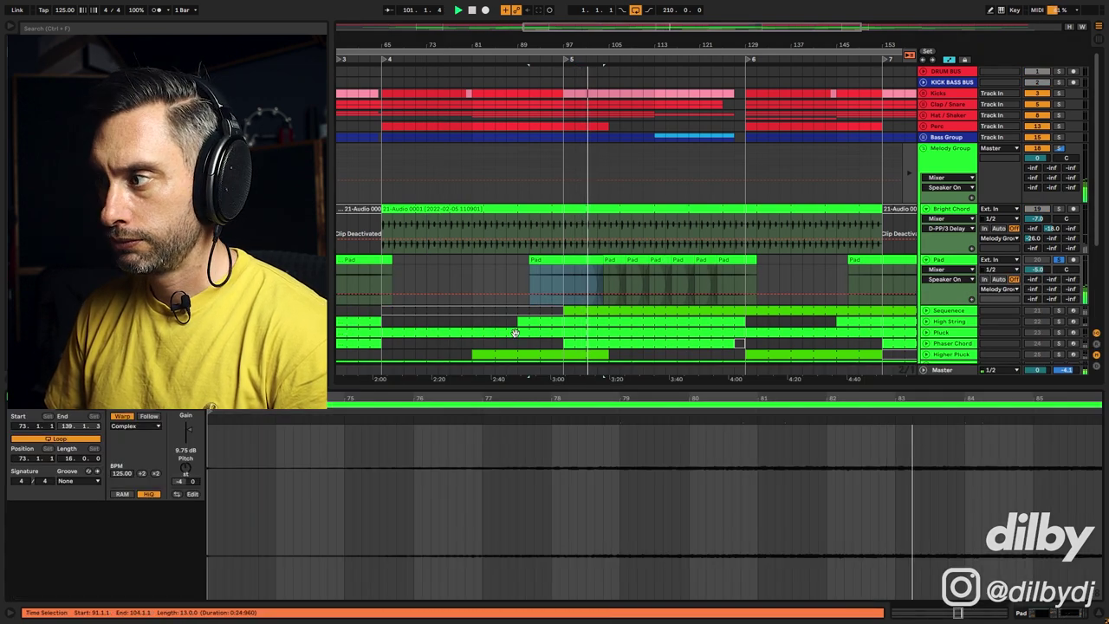
key("space")
left_click(587, 280)
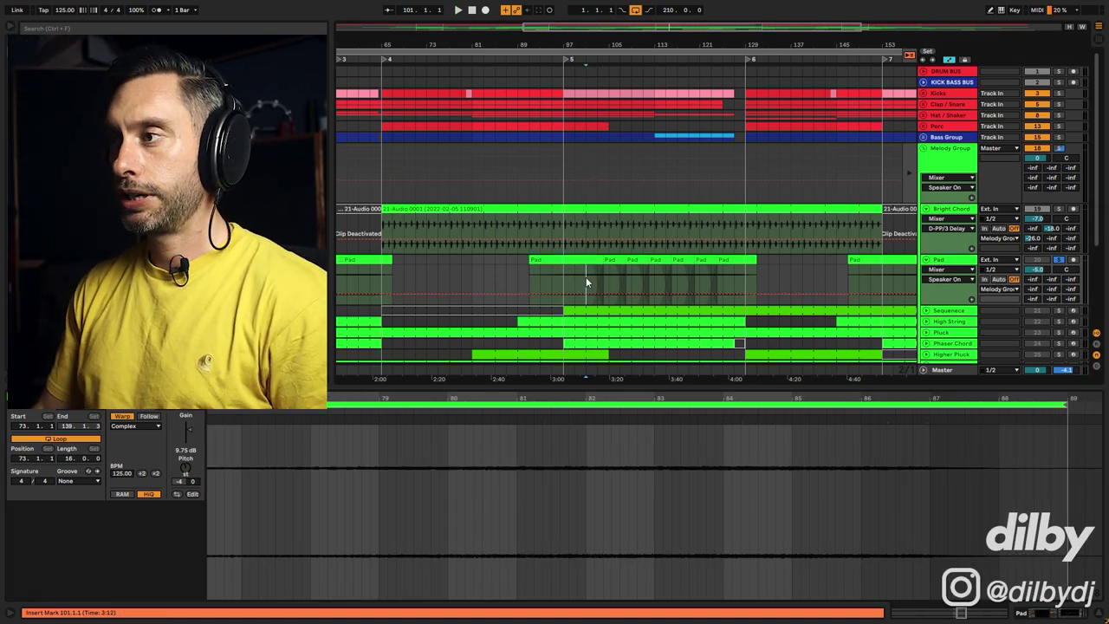
double_click(573, 272)
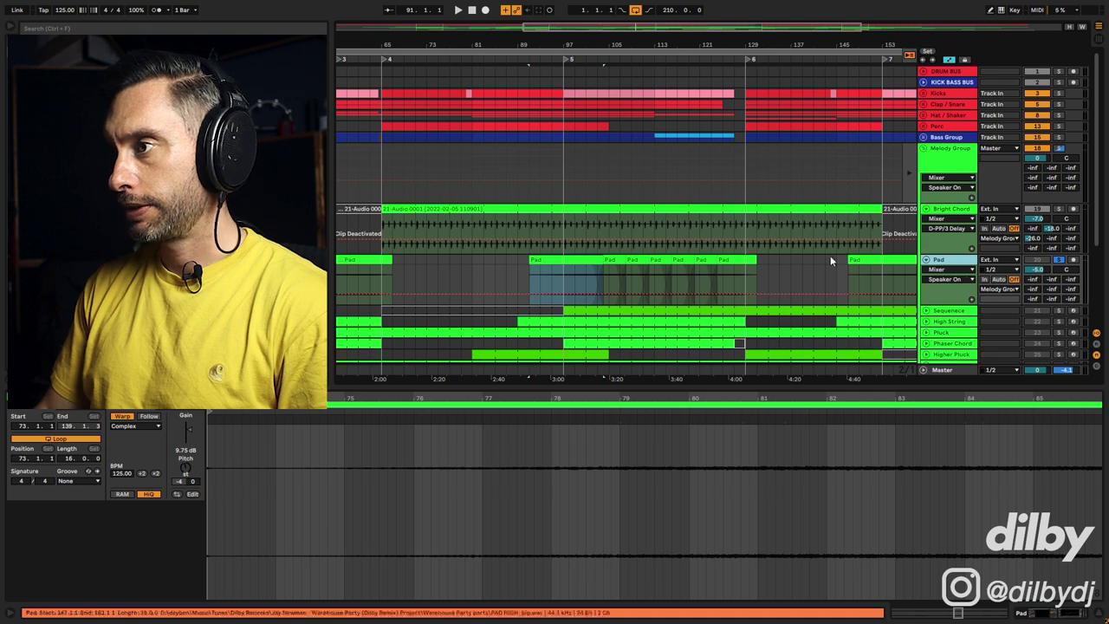
Show the Pad's effect chain and toggle the Pedal distortion off and on, releasing Pad's solo
left_click(1027, 266)
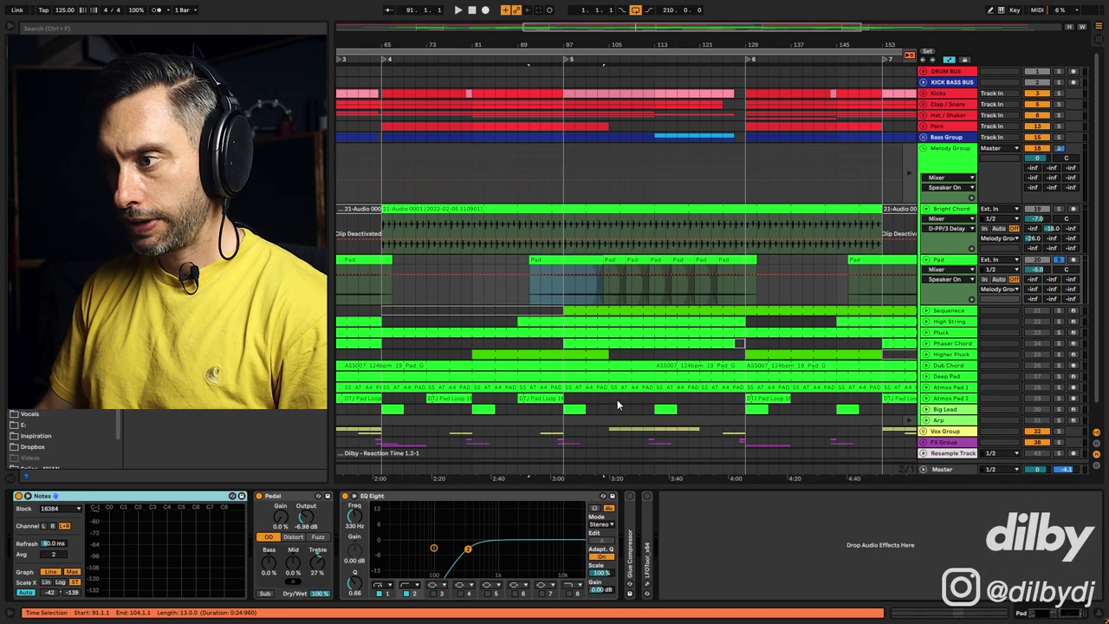
key("space")
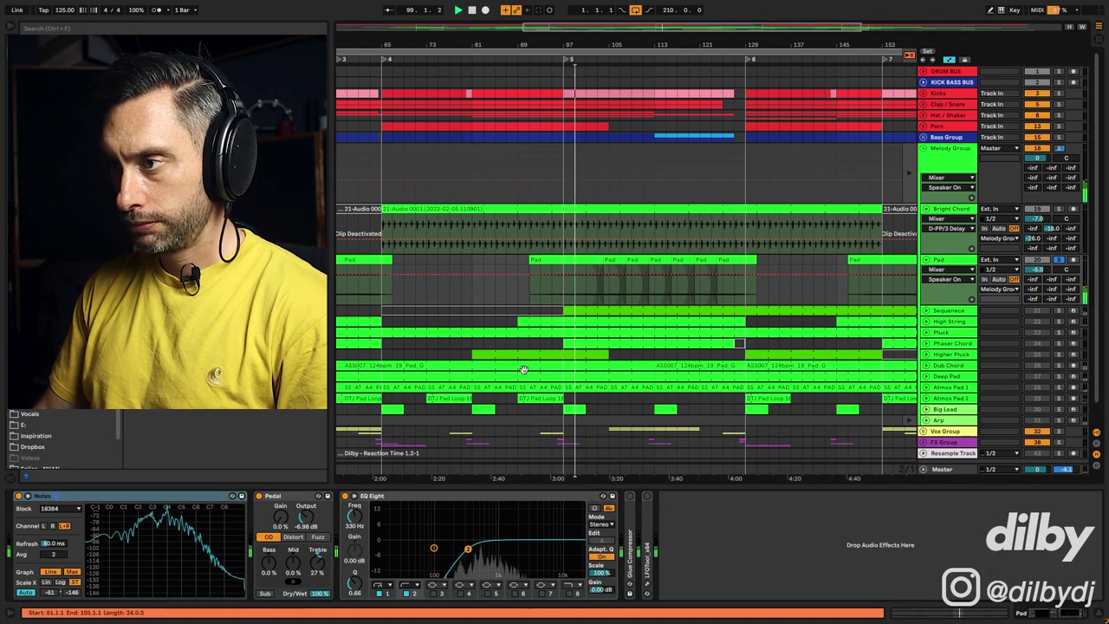
left_click(260, 495)
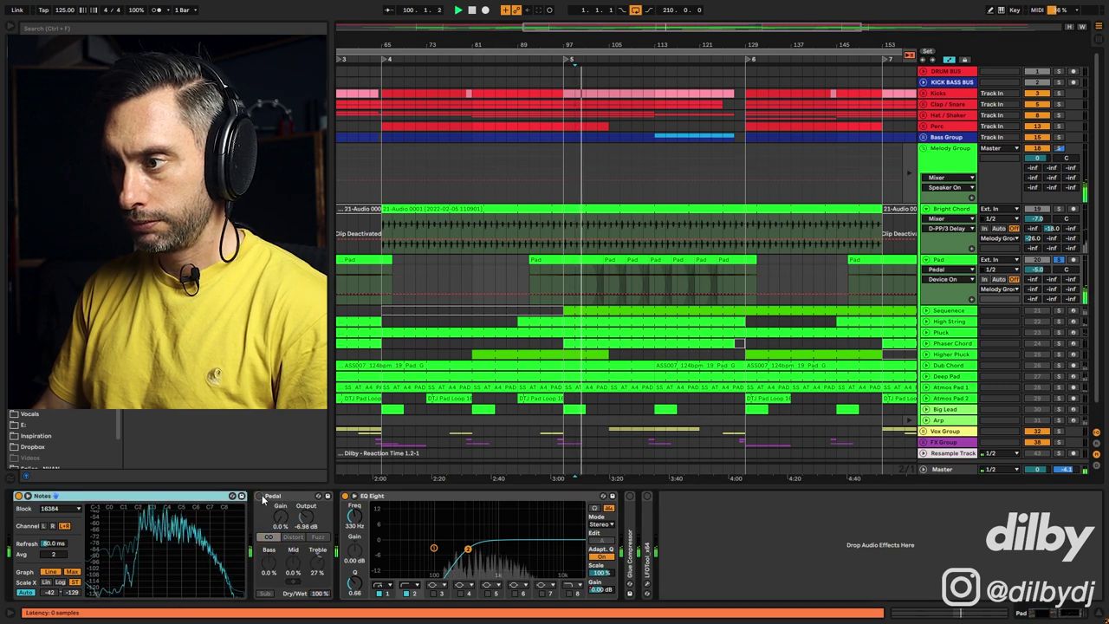
left_click(260, 495)
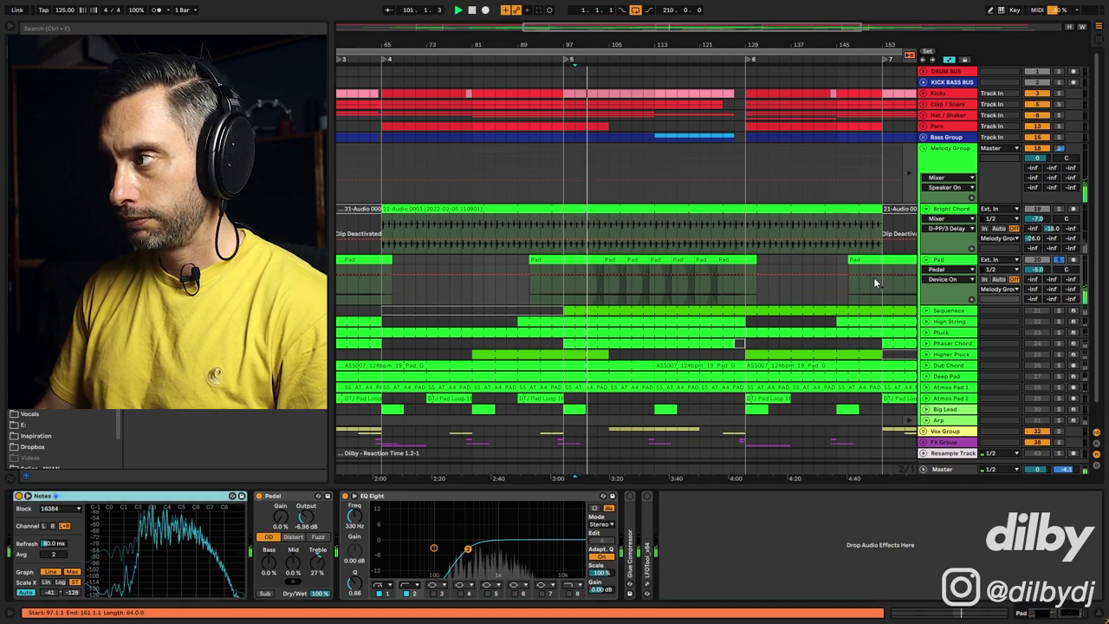
left_click(1060, 259)
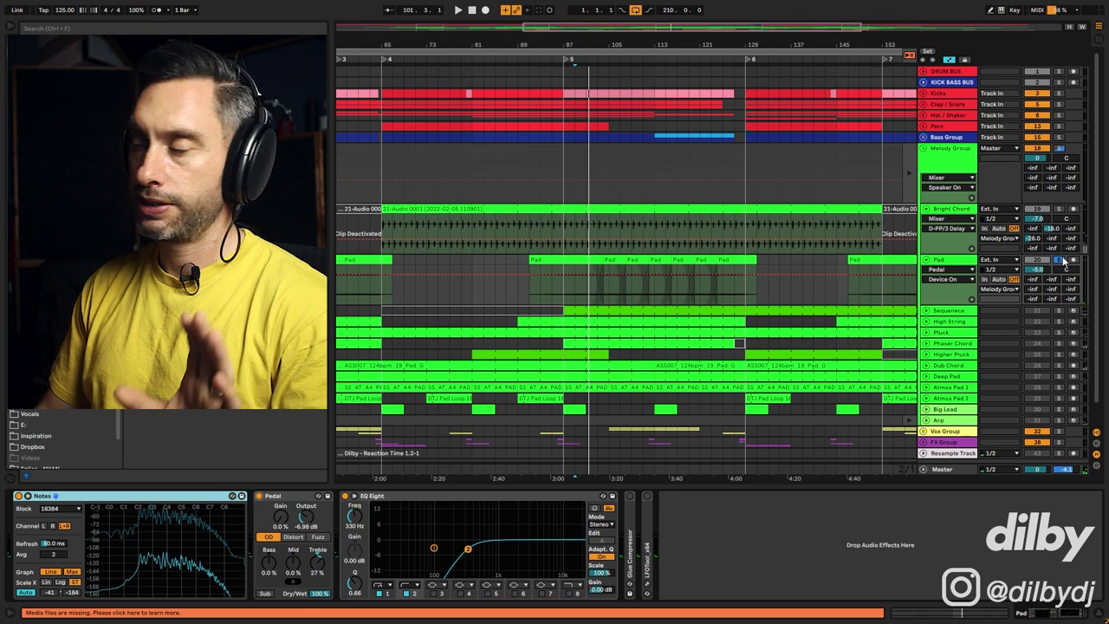
left_click(1060, 259)
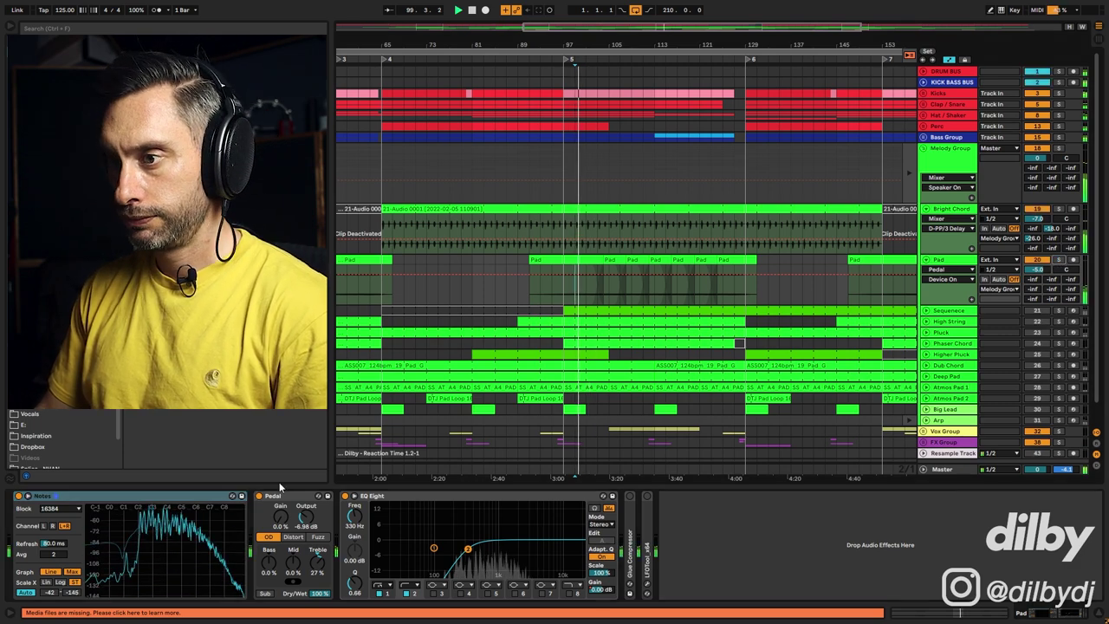
left_click(259, 496)
left_click(259, 496)
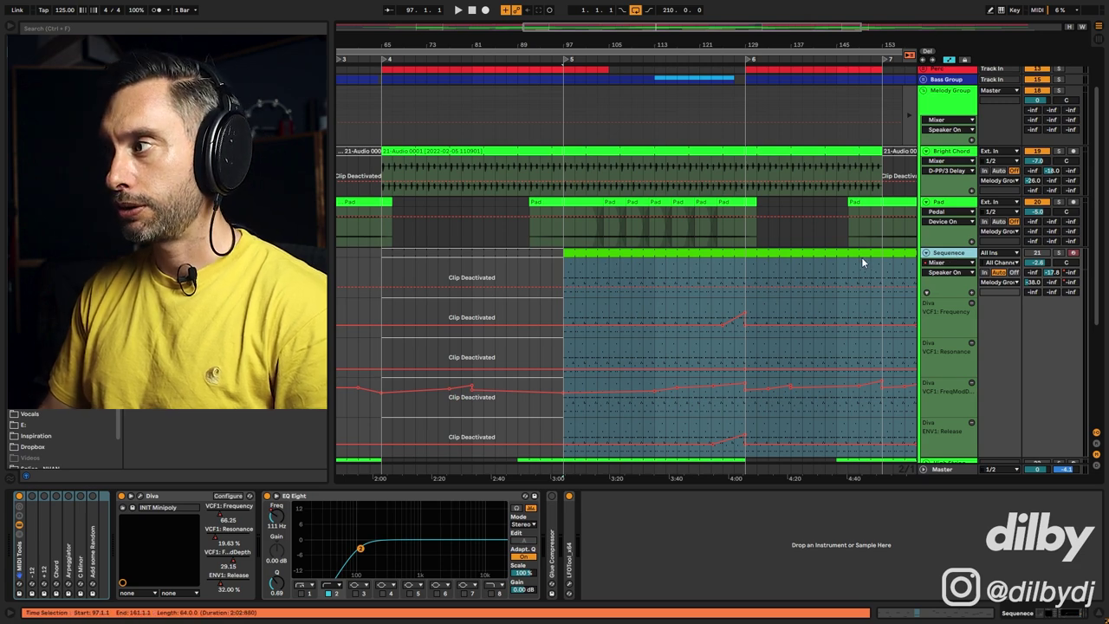
Select the Sequence track, narrow the time selection to bars 97–109, and open its clip's notes
scroll(944, 256, "down", 3)
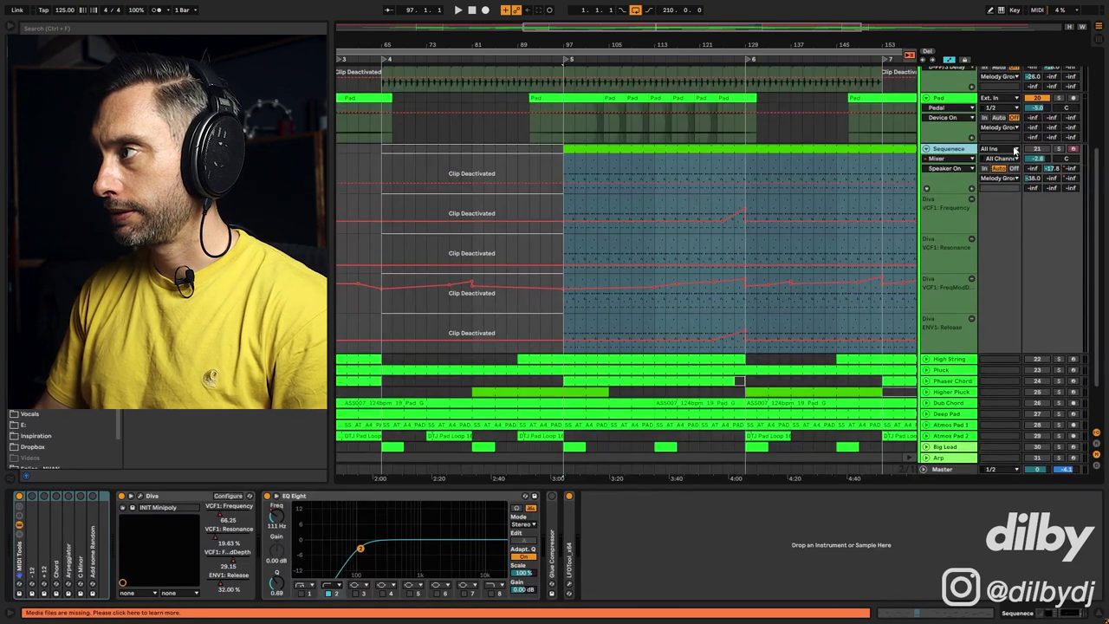
key("space")
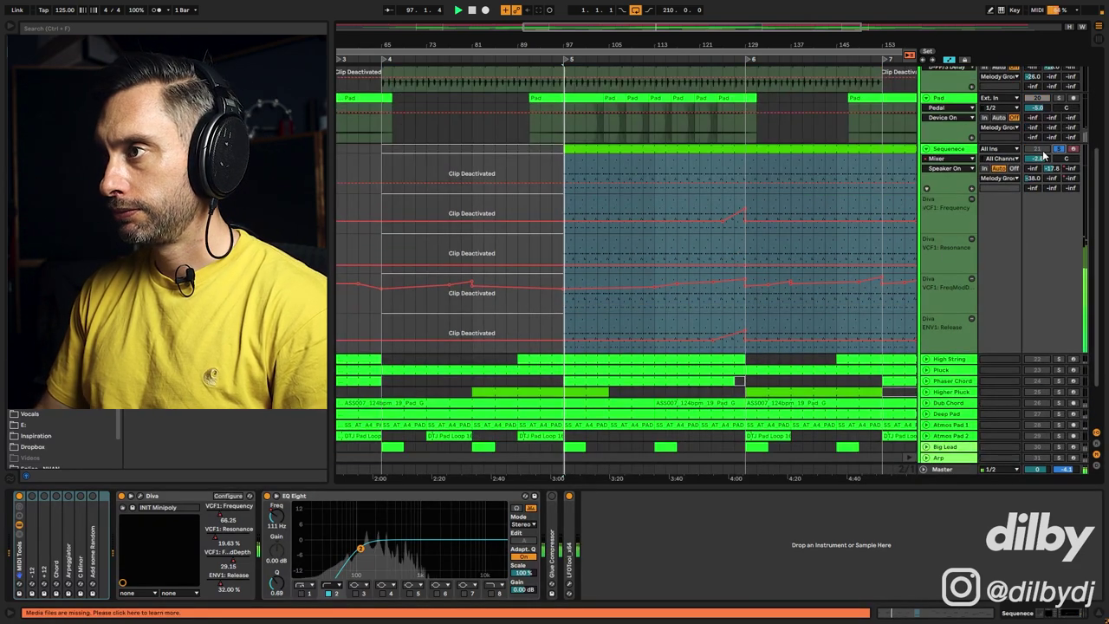
left_click(958, 154)
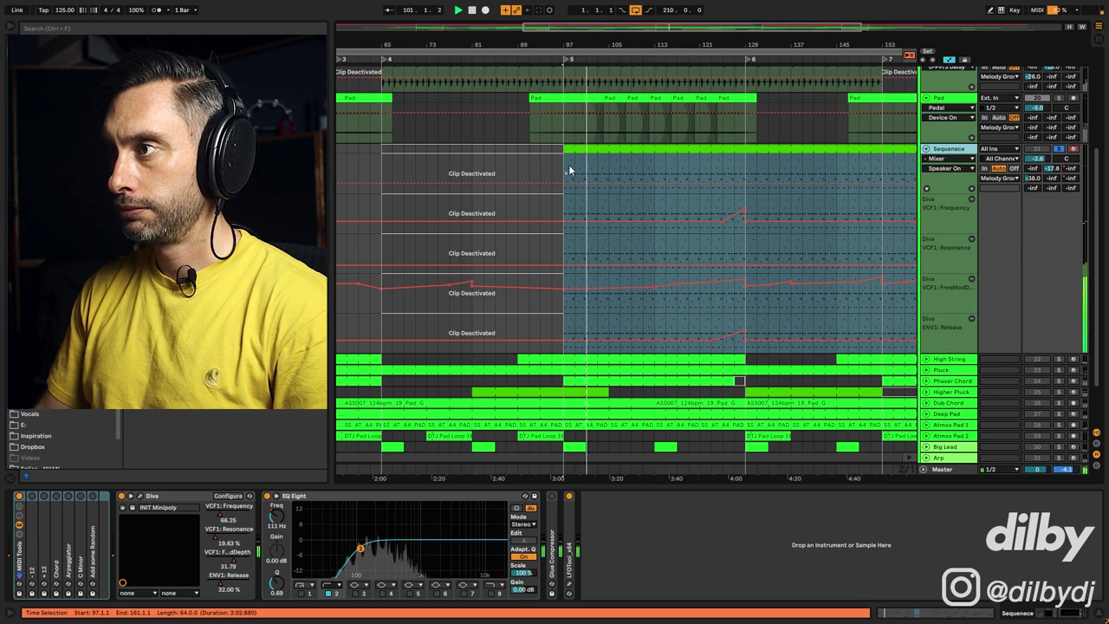
left_click_drag(566, 167, 619, 165)
double_click(619, 165)
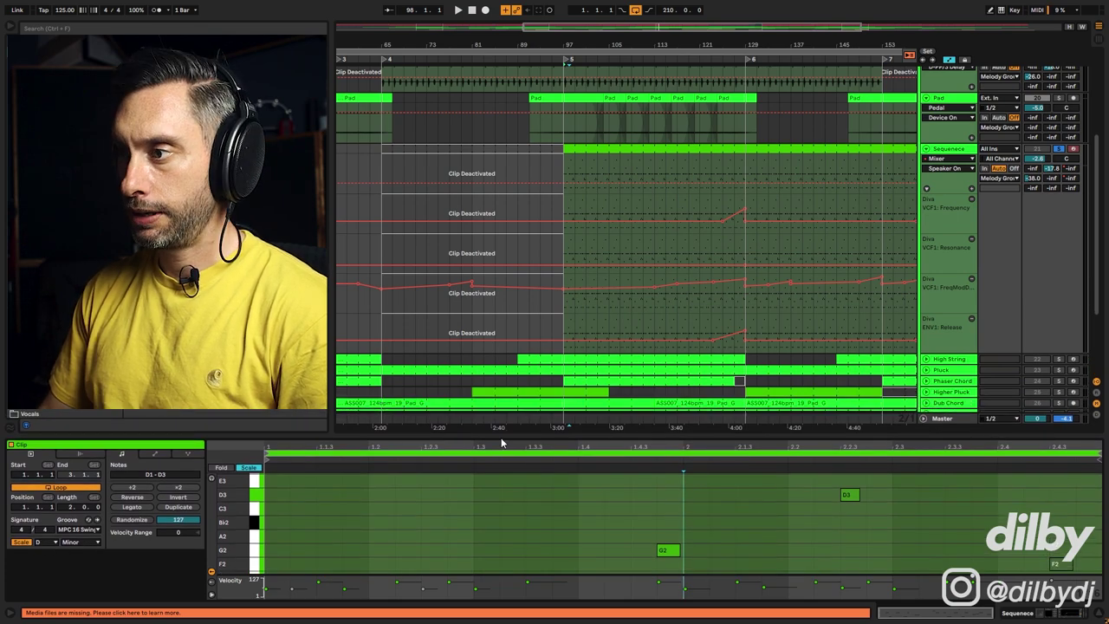
Enlarge the note editor, add a test note at A0, then delete the A0 and F0 notes
left_click_drag(502, 435, 519, 162)
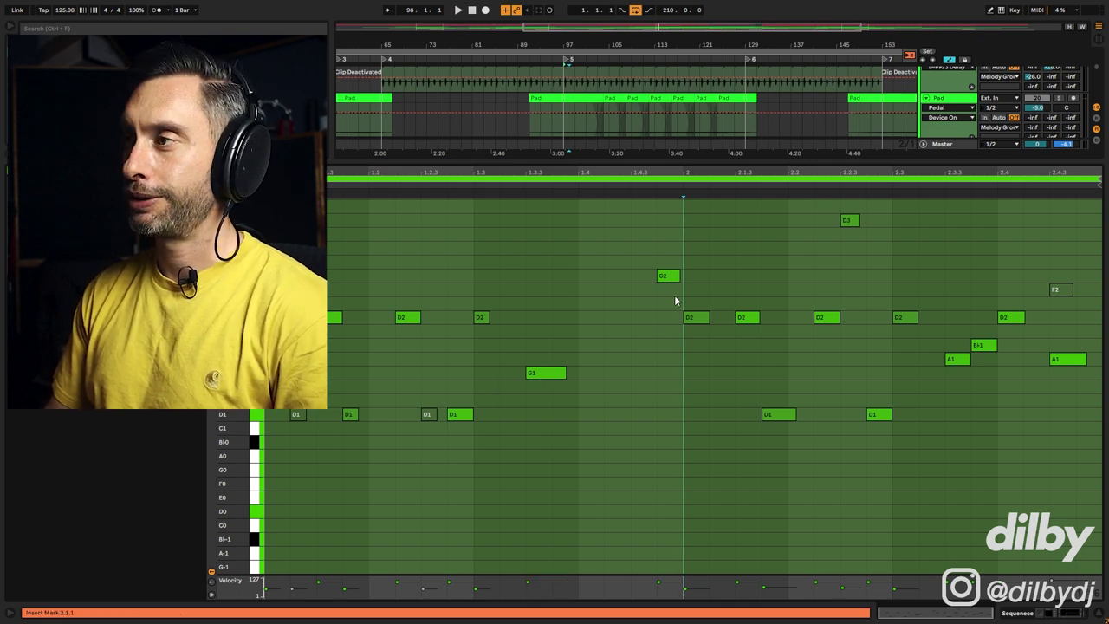
double_click(607, 451)
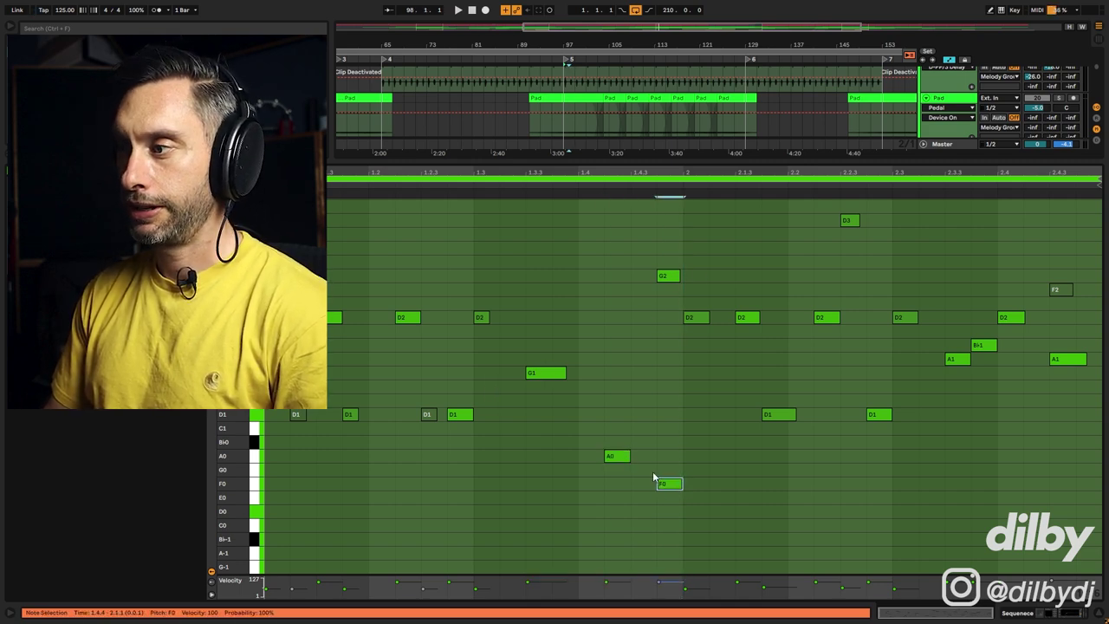
left_click_drag(584, 445, 717, 525)
key("Delete")
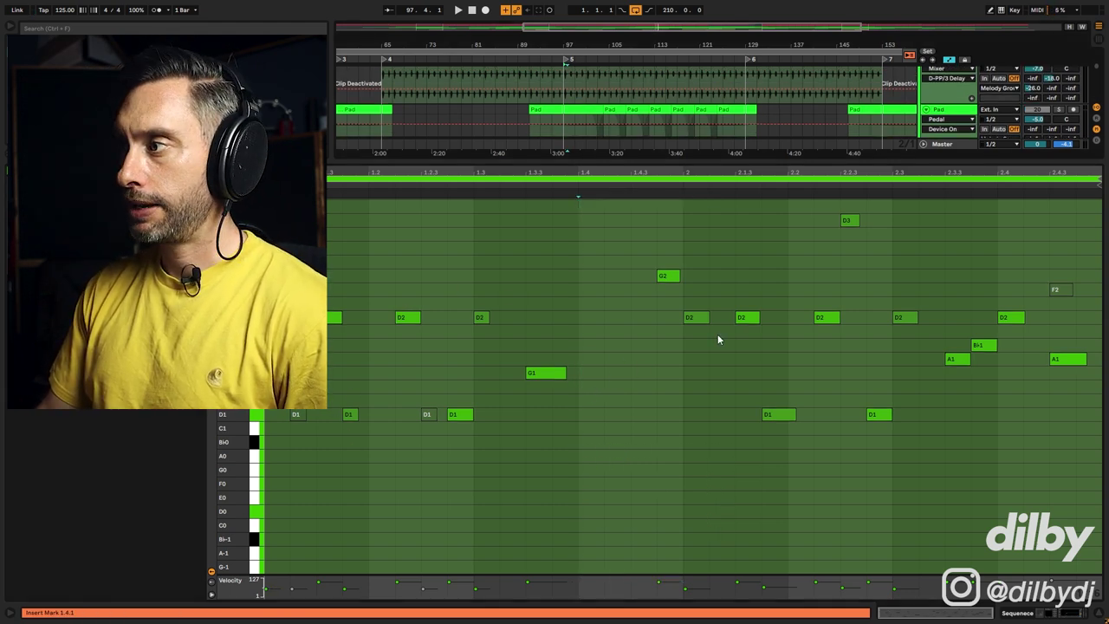
Play back the sequence and unfold the Sequence track to show its automation lanes
scroll(481, 303, "up", 2)
key("space")
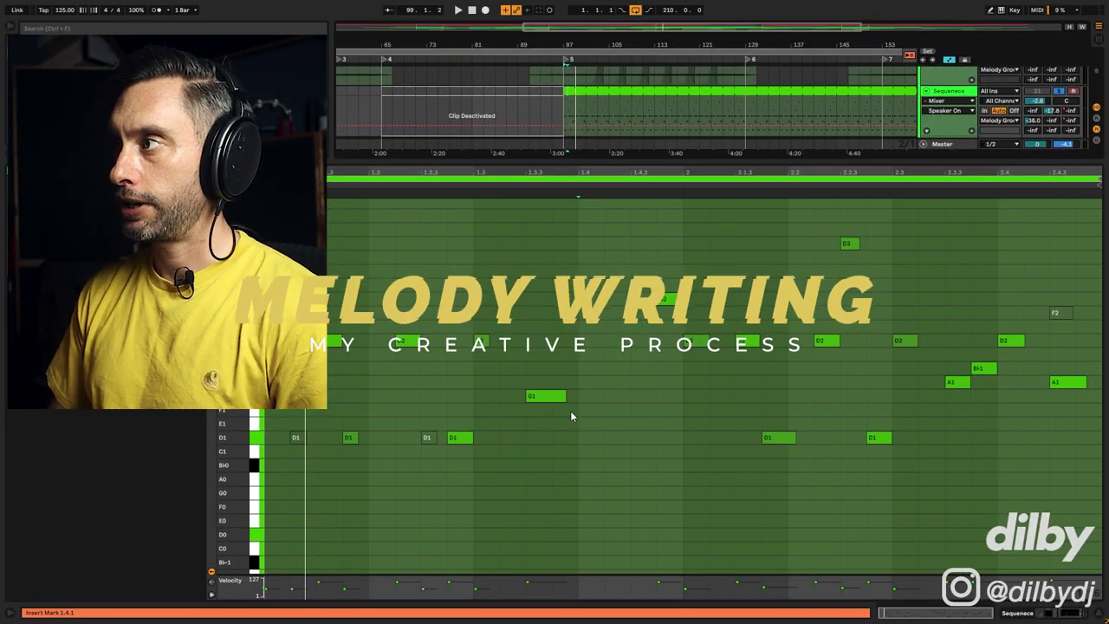
left_click(926, 90)
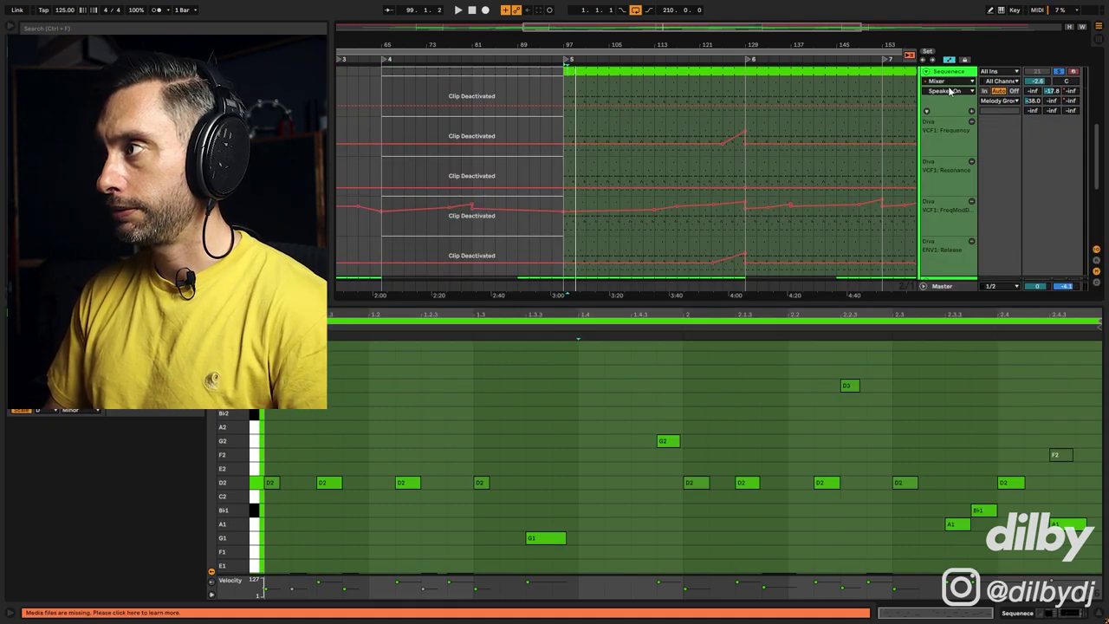
In Session view, launch the Sequence clips in rows 2 through 8 one at a time
key("Tab")
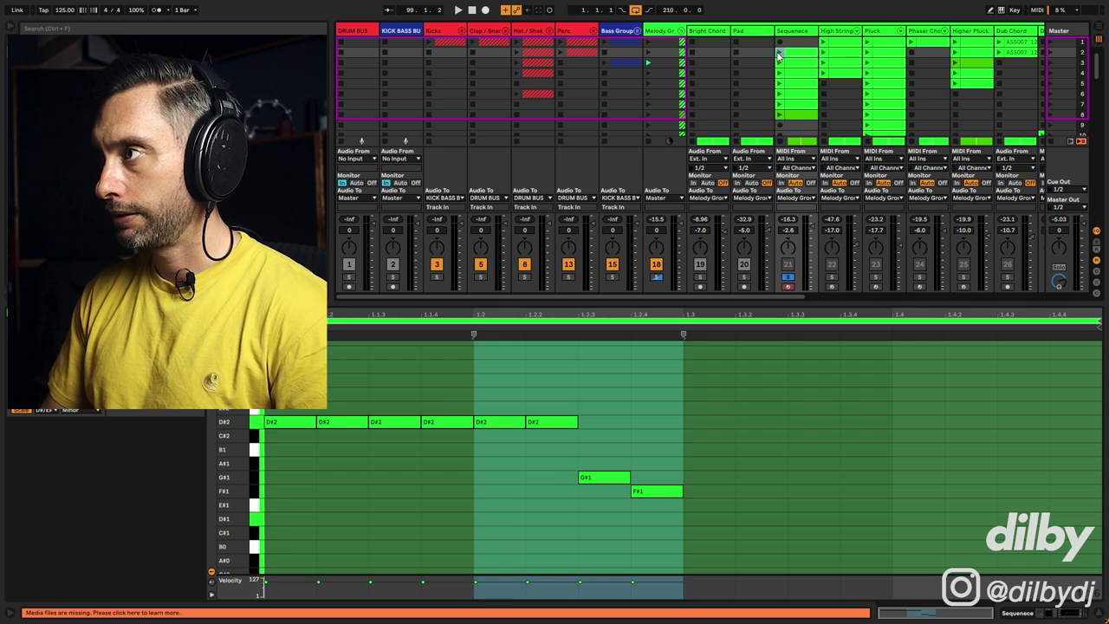
left_click(778, 53)
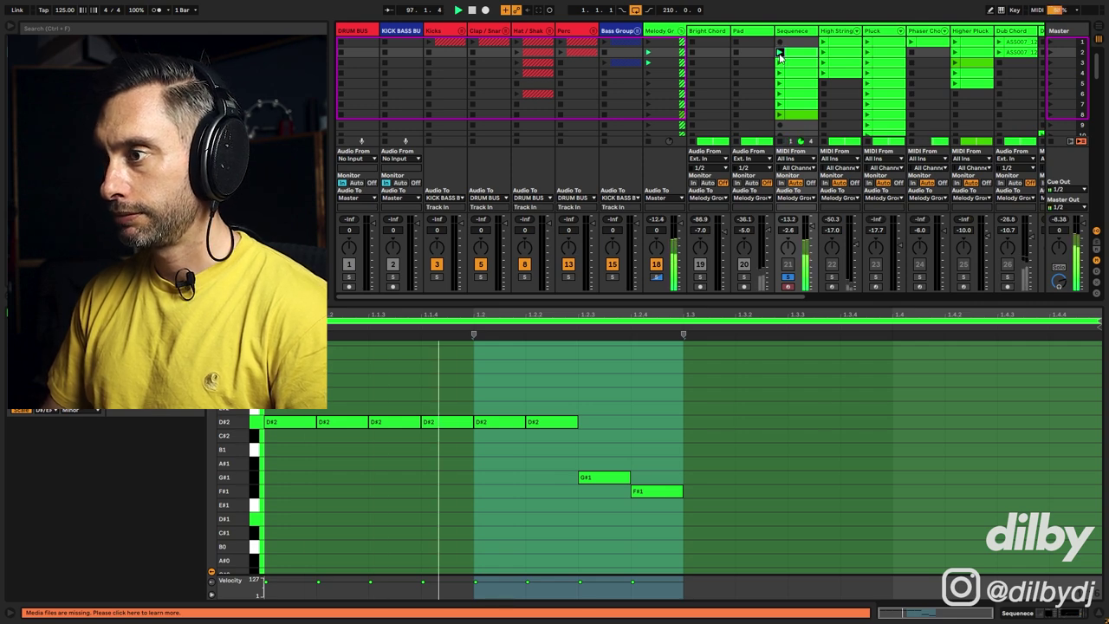
left_click(778, 65)
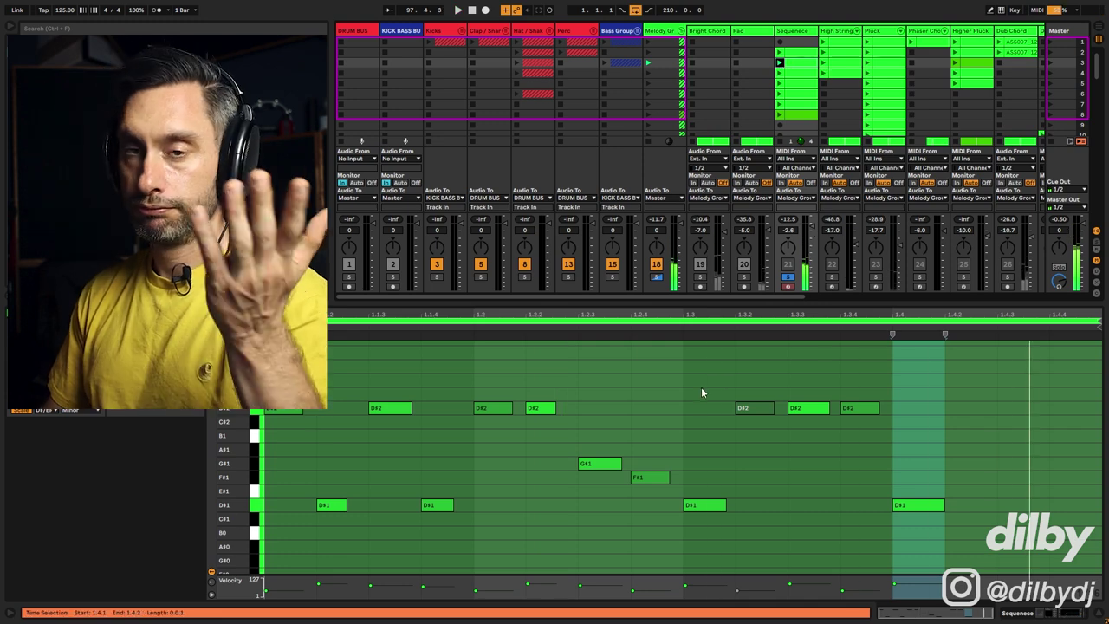
left_click(781, 74)
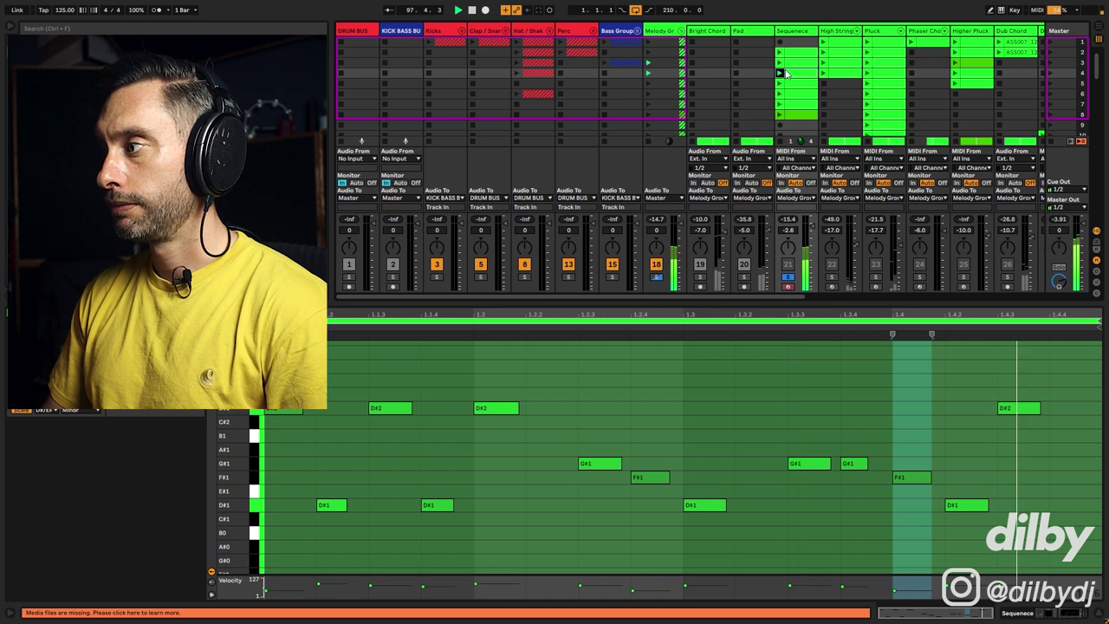
left_click(779, 84)
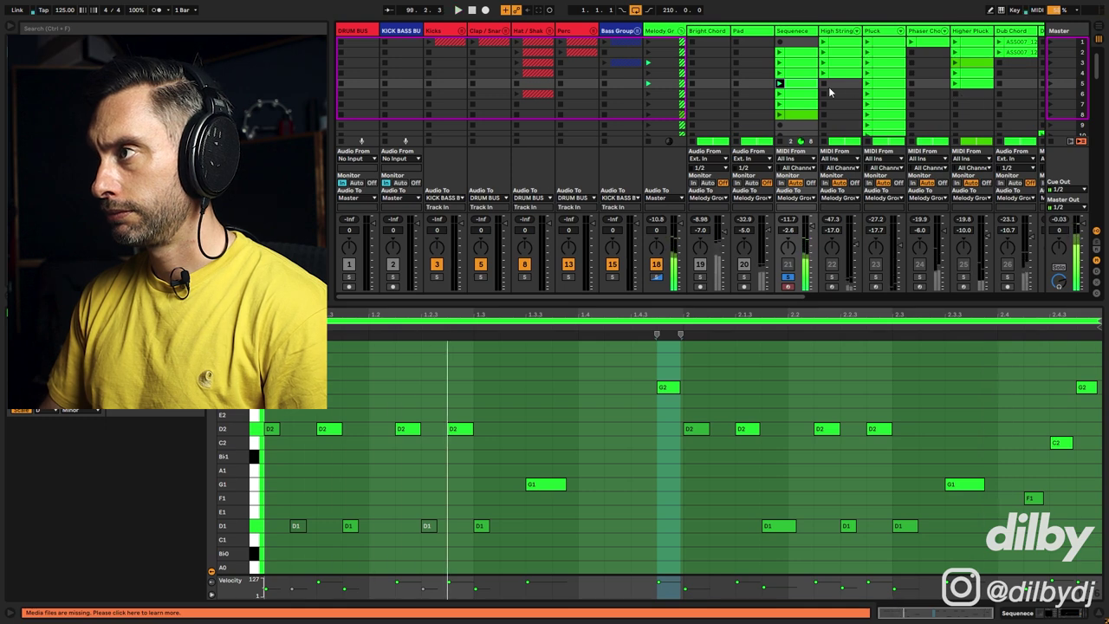
left_click(782, 97)
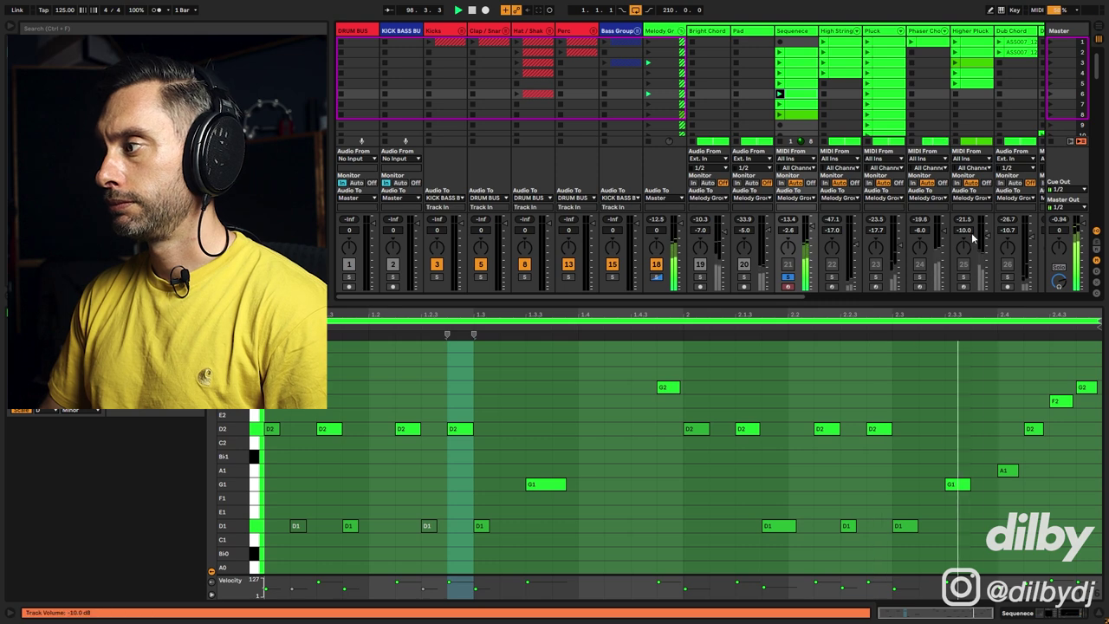
left_click(790, 108)
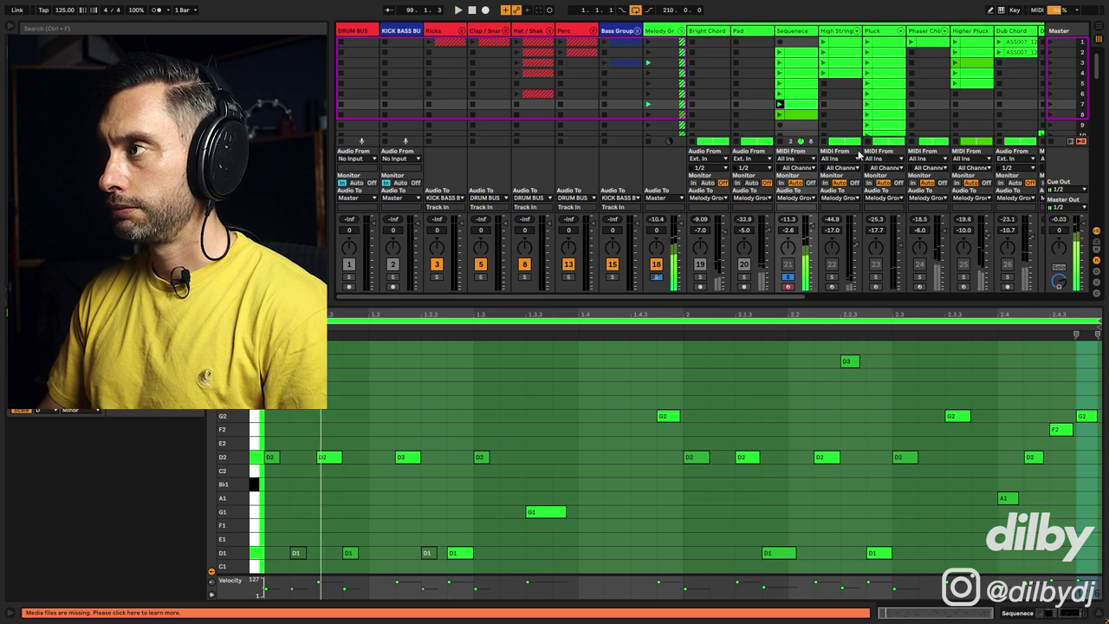
left_click(781, 115)
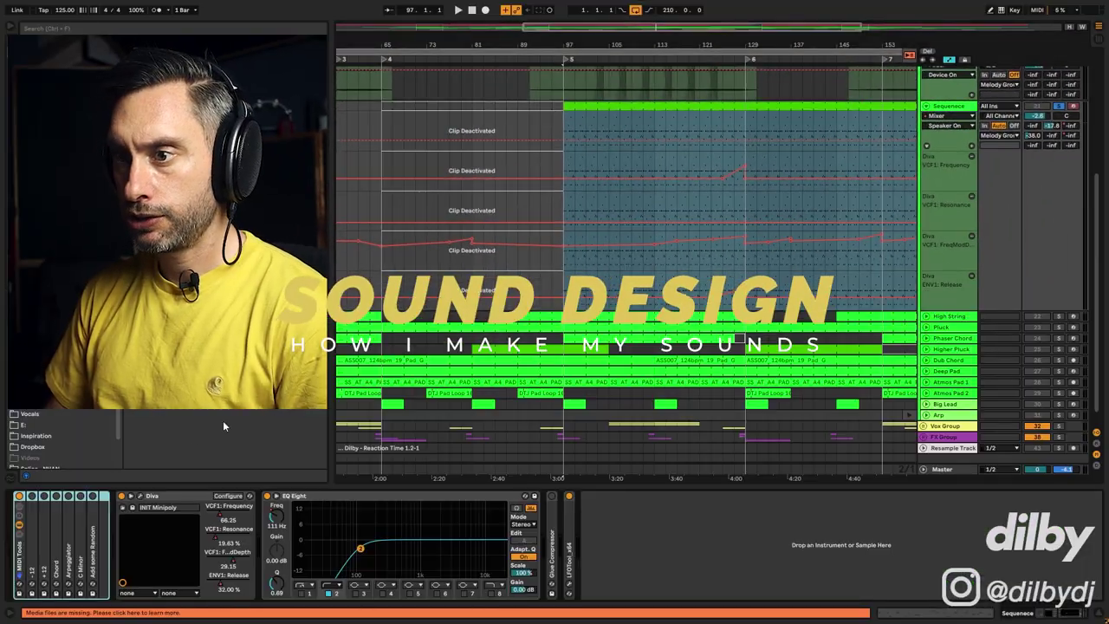
Open the Diva editor and view its Presets page before returning to Main
left_click(131, 495)
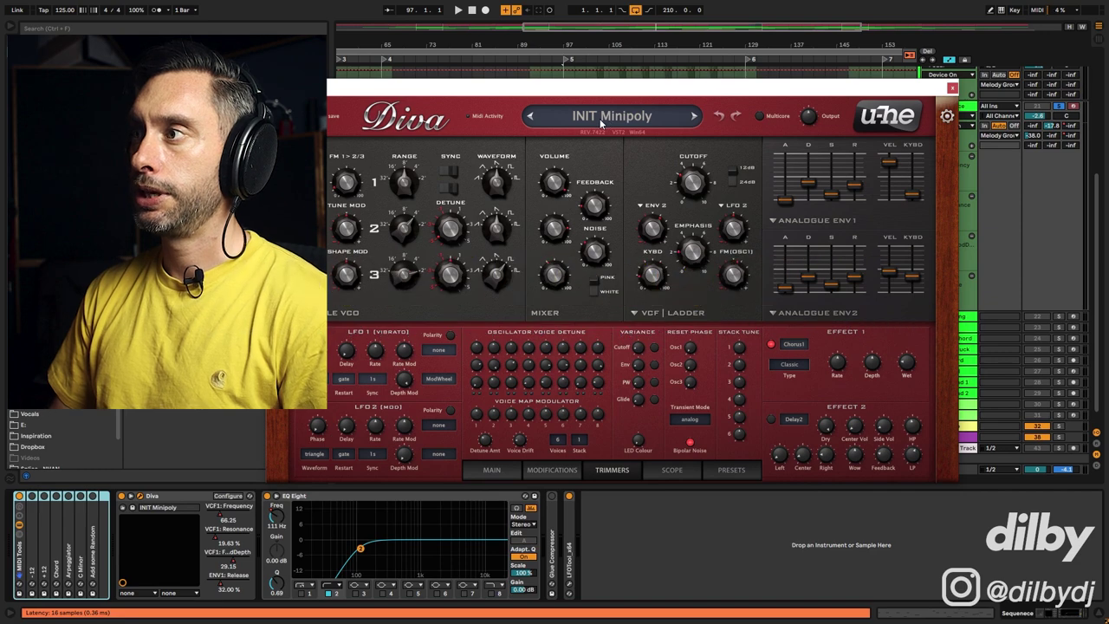
left_click(730, 471)
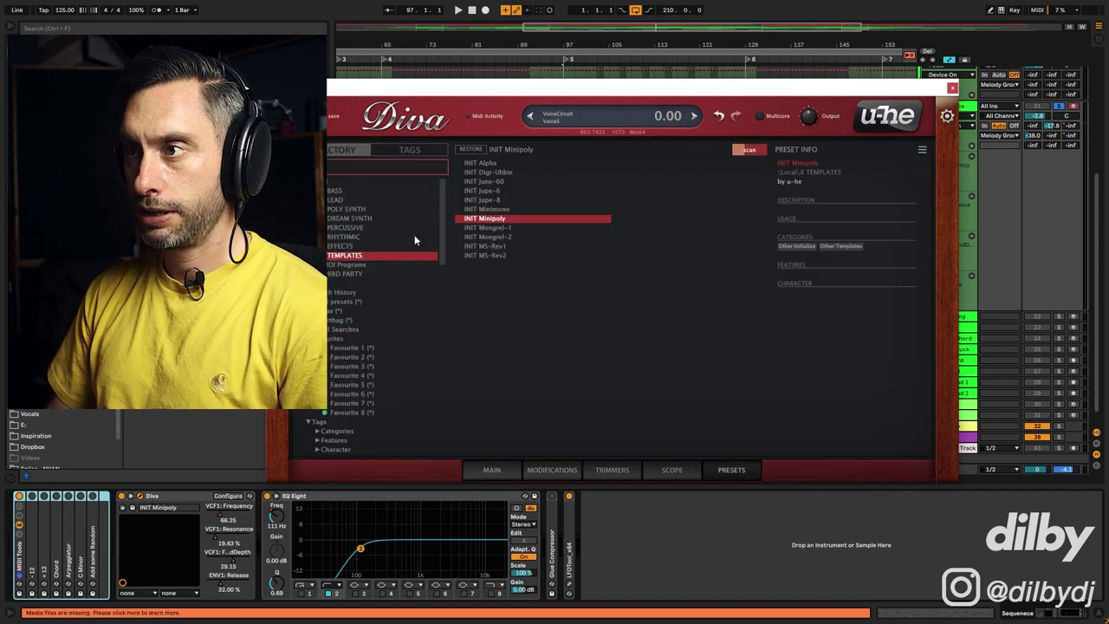
left_click(491, 469)
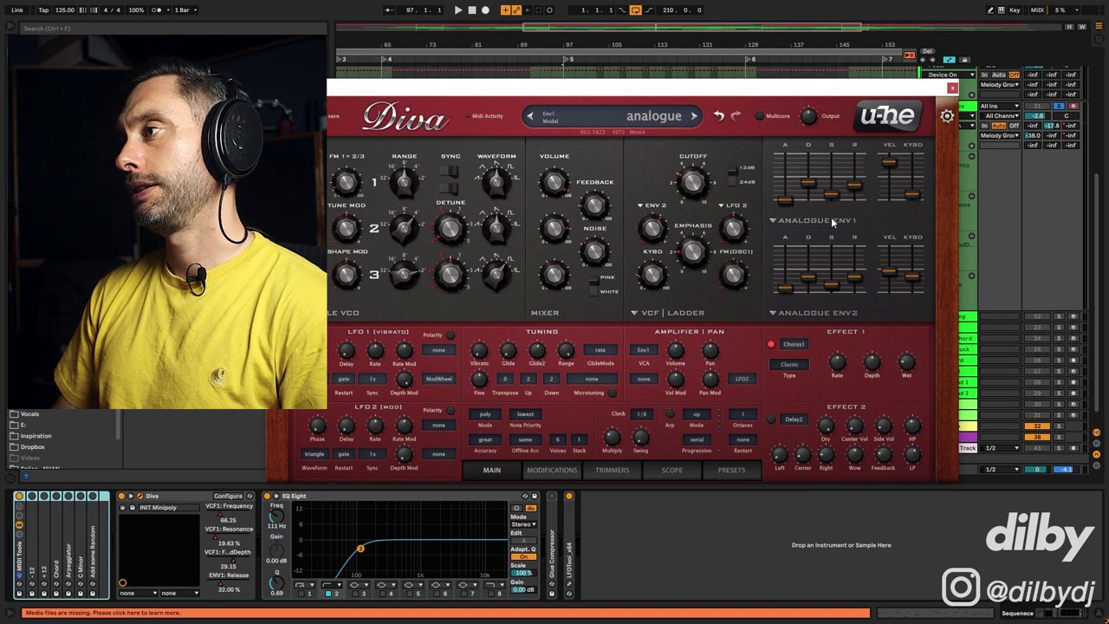
Switch Diva's Env1 envelope model to ADS, then back to analogue
left_click(776, 220)
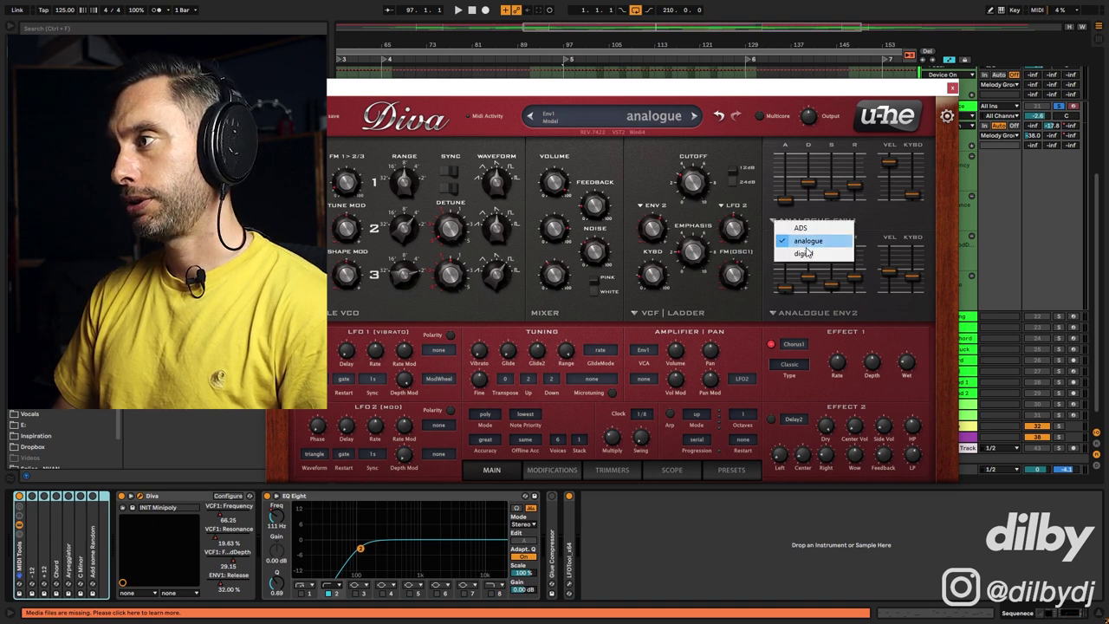
left_click(799, 228)
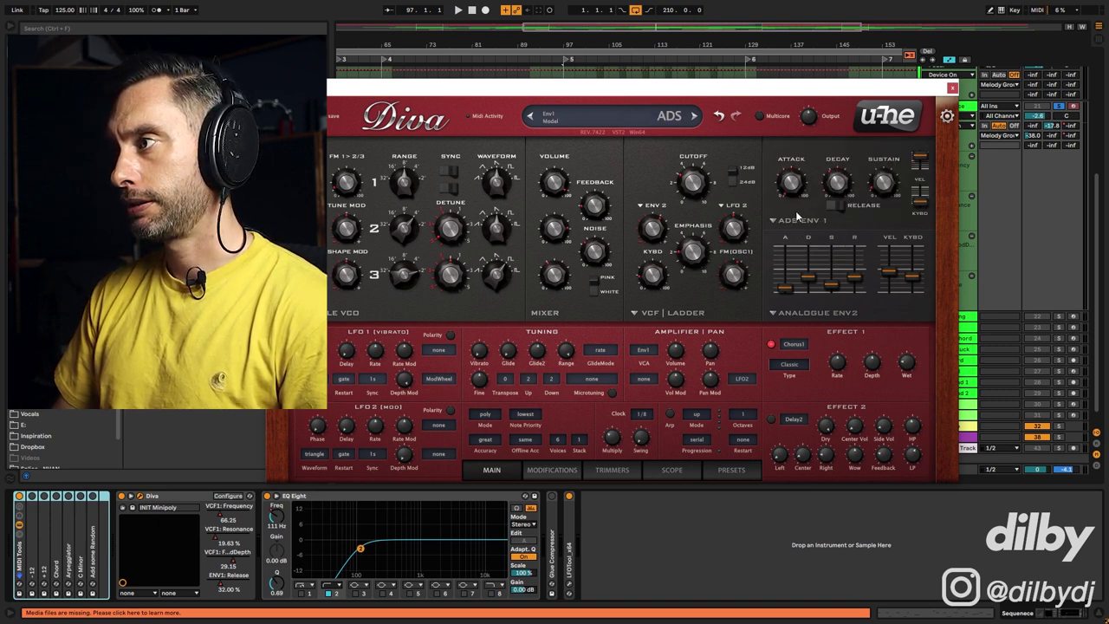
left_click(814, 220)
left_click(810, 234)
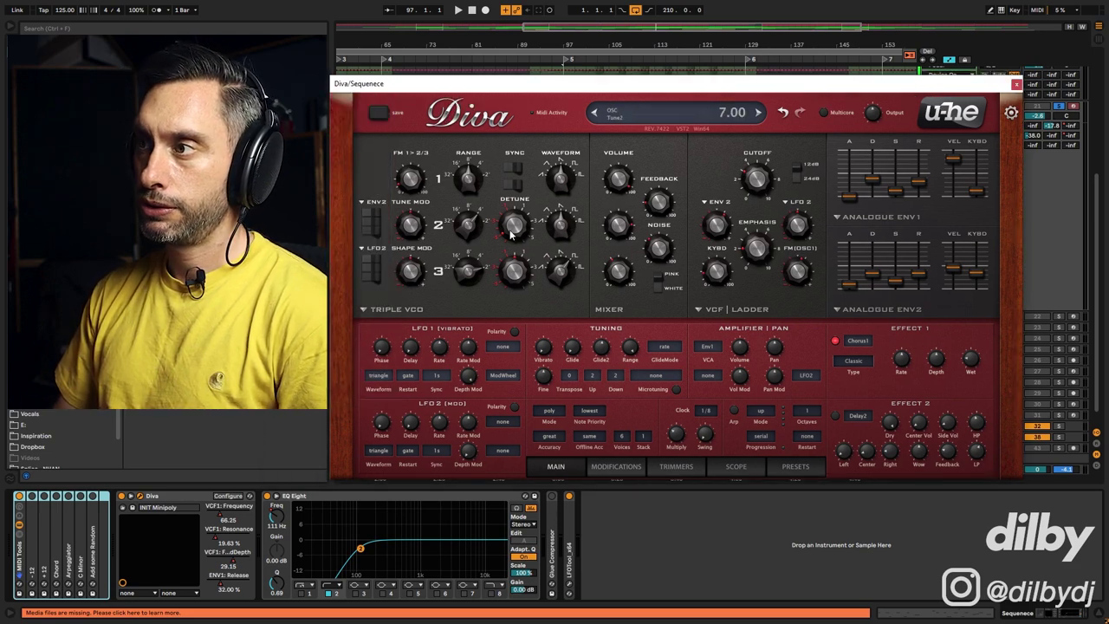
Close the Diva window and set the insert mark at bar 121 in a zoomed-out view
left_click(1017, 84)
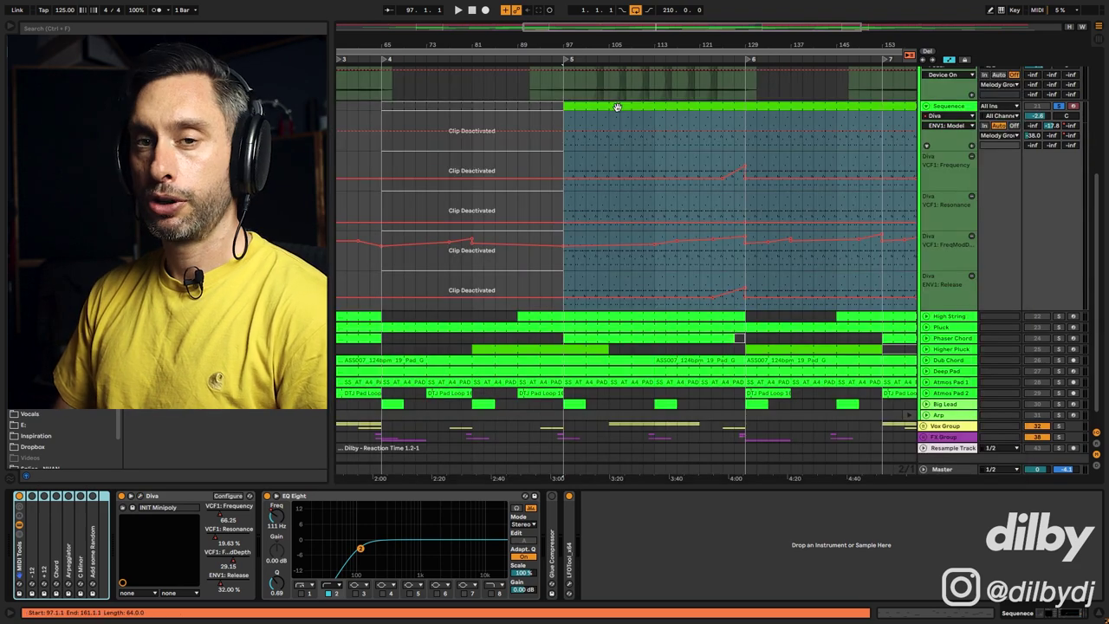
left_click(655, 149)
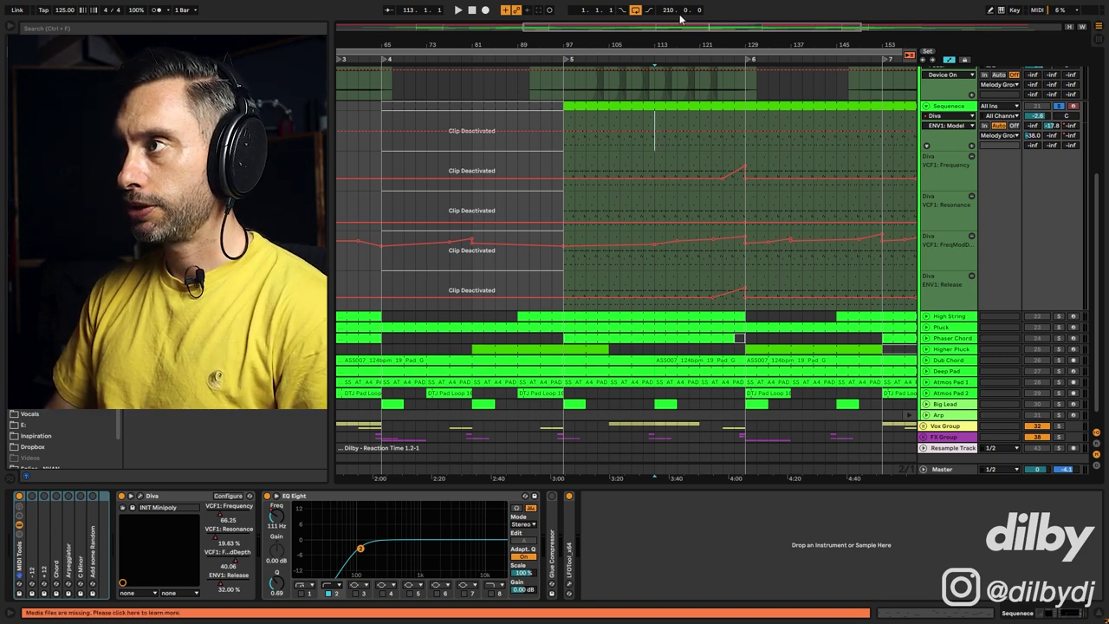
key("minus")
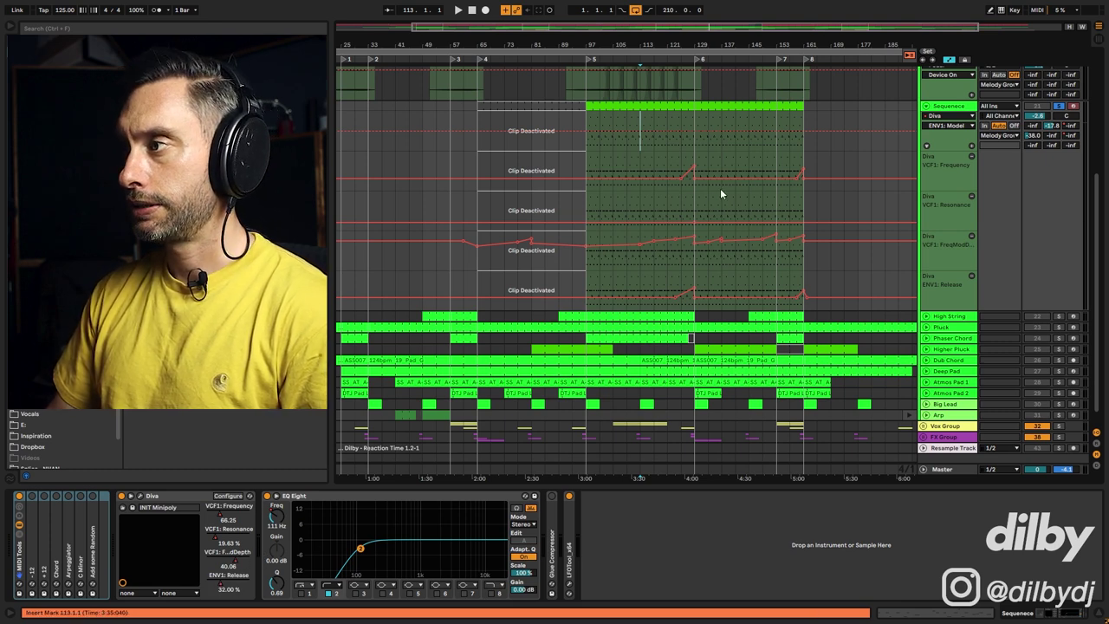
left_click(667, 286)
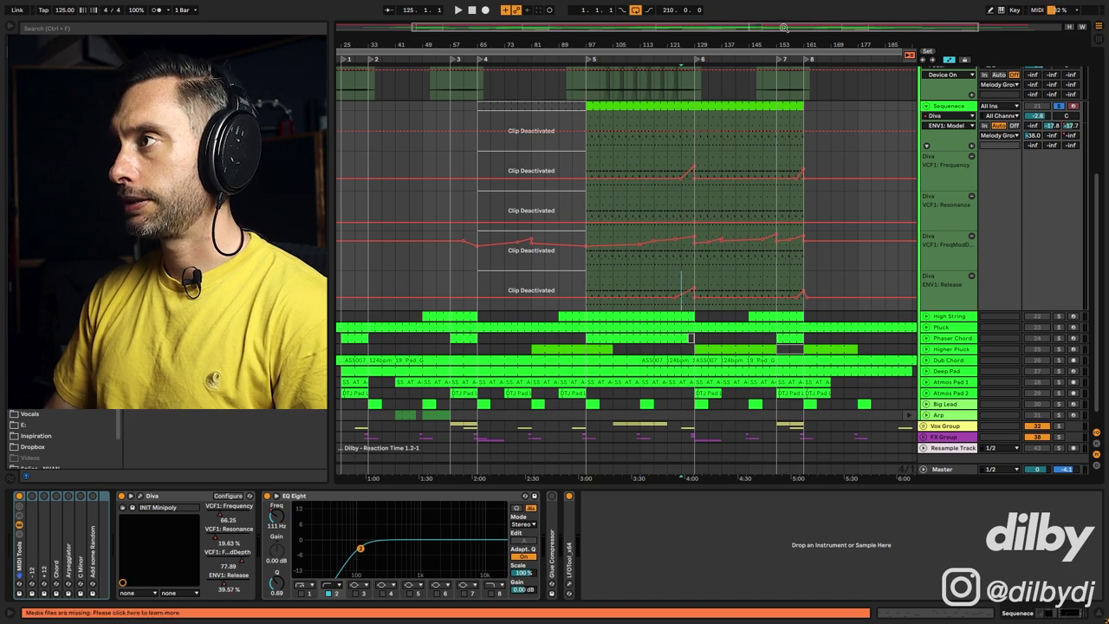
Play the Sequence section from bar 121, then fold the track to hide its automation
left_click_drag(785, 27, 785, 20)
scroll(645, 255, "up", 3)
scroll(659, 251, "up", 5)
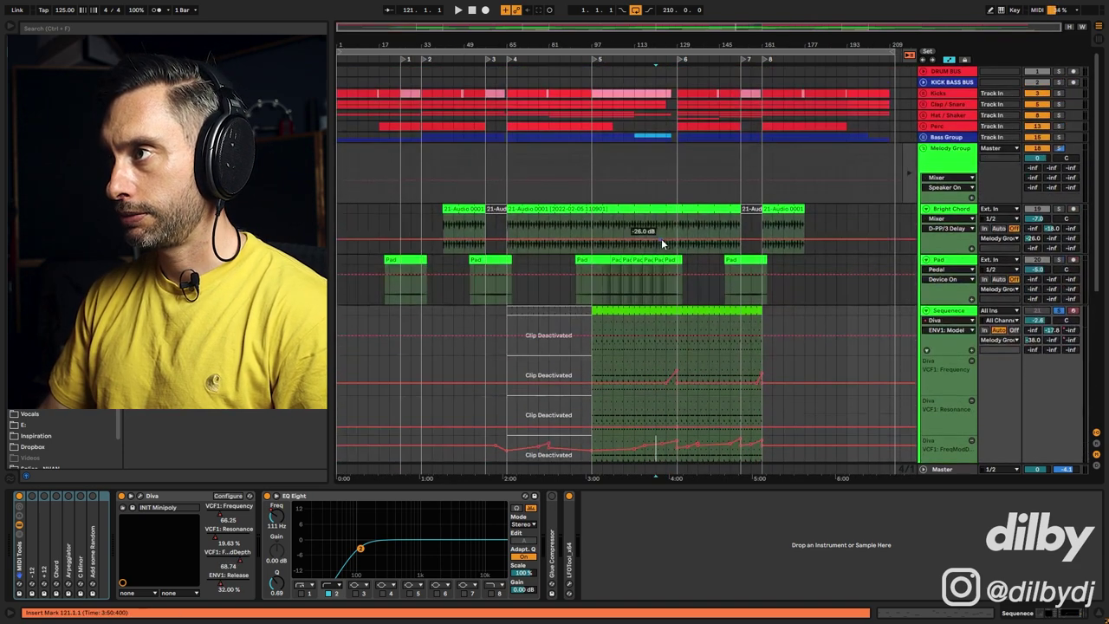
scroll(665, 294, "down", 4)
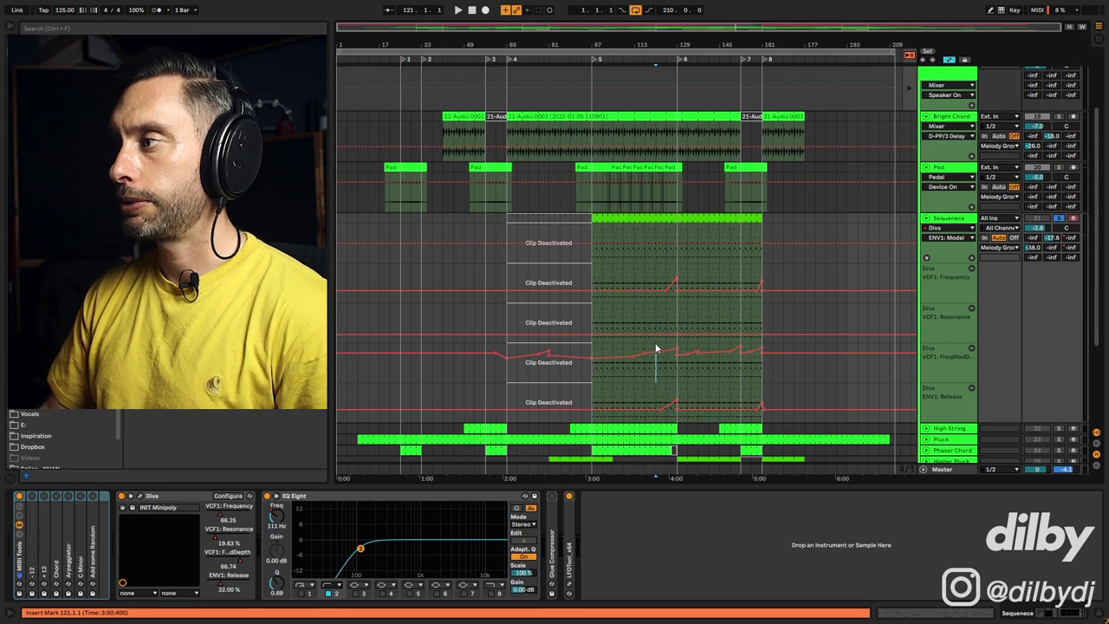
key("space")
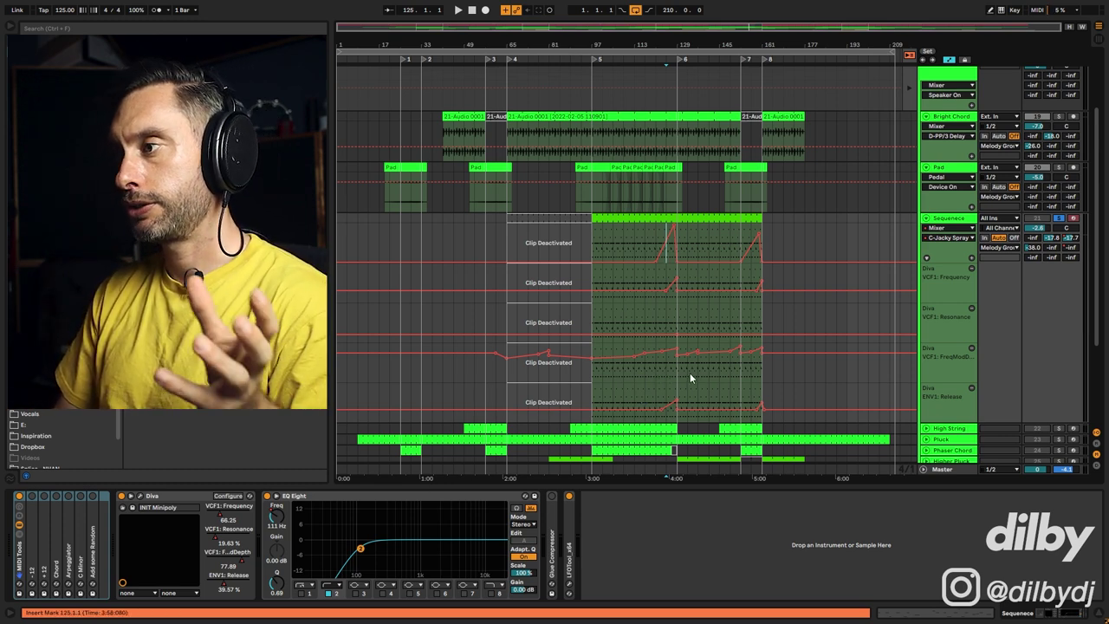
left_click(276, 518)
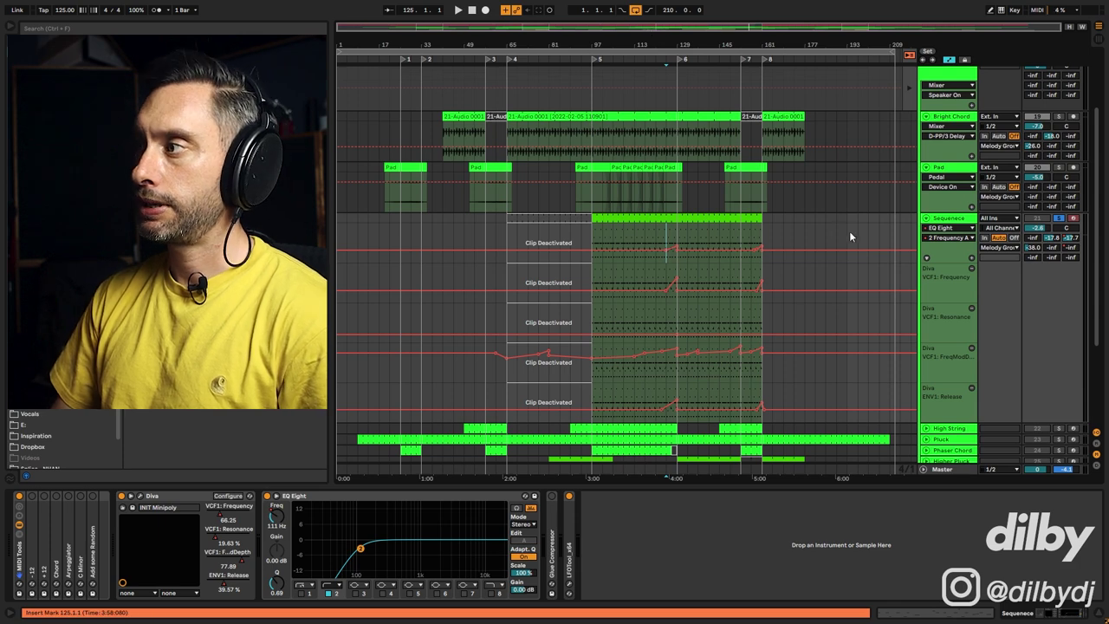
left_click(926, 218)
Delete bars 41–97 on the Sequence track, keeping only the clip from bar 97 to 161
left_click(643, 217)
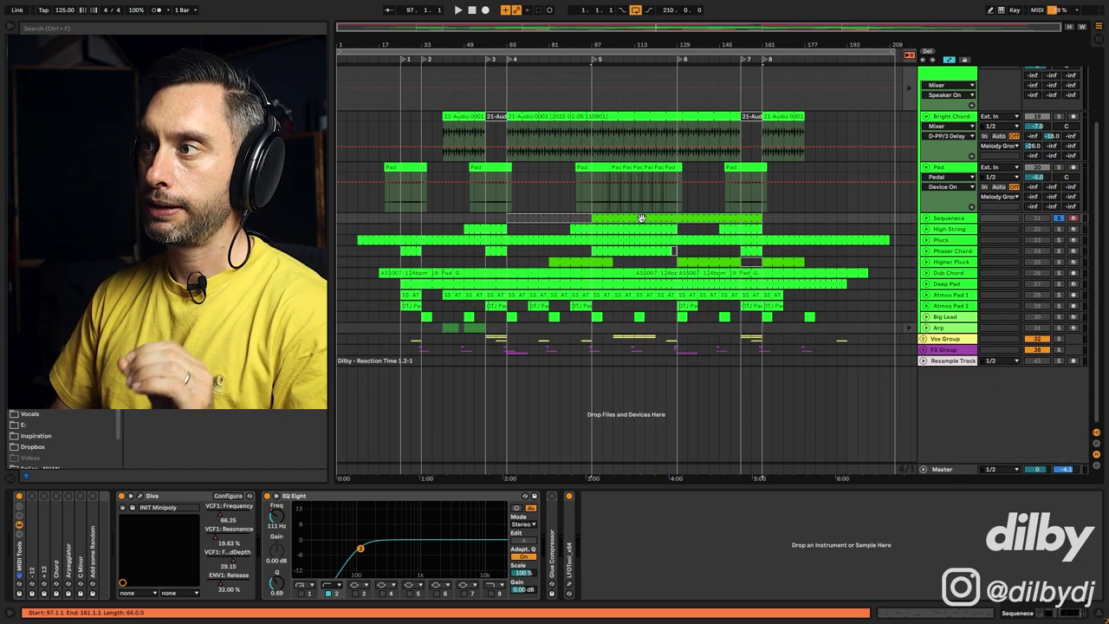
left_click_drag(445, 213, 598, 214)
key("Delete")
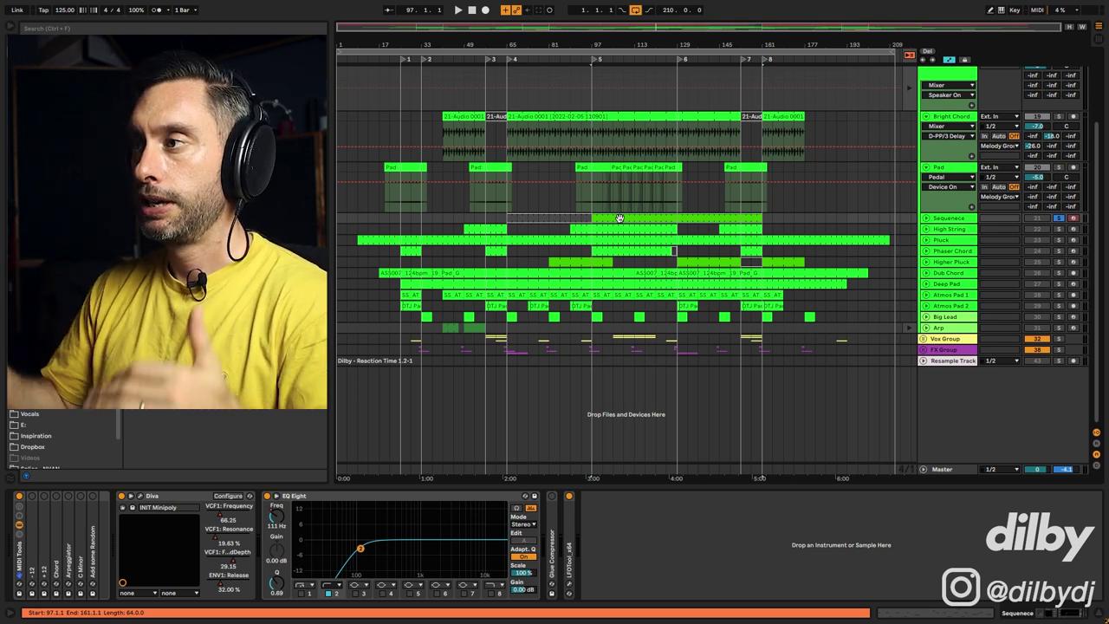
left_click(948, 228)
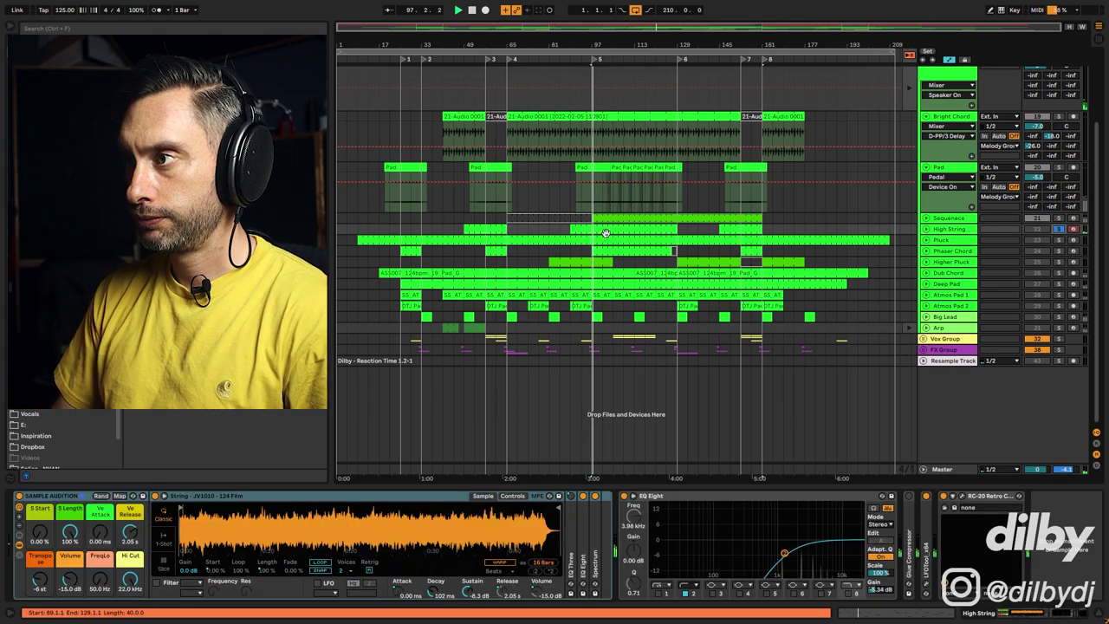
left_click(739, 228)
left_click(641, 228)
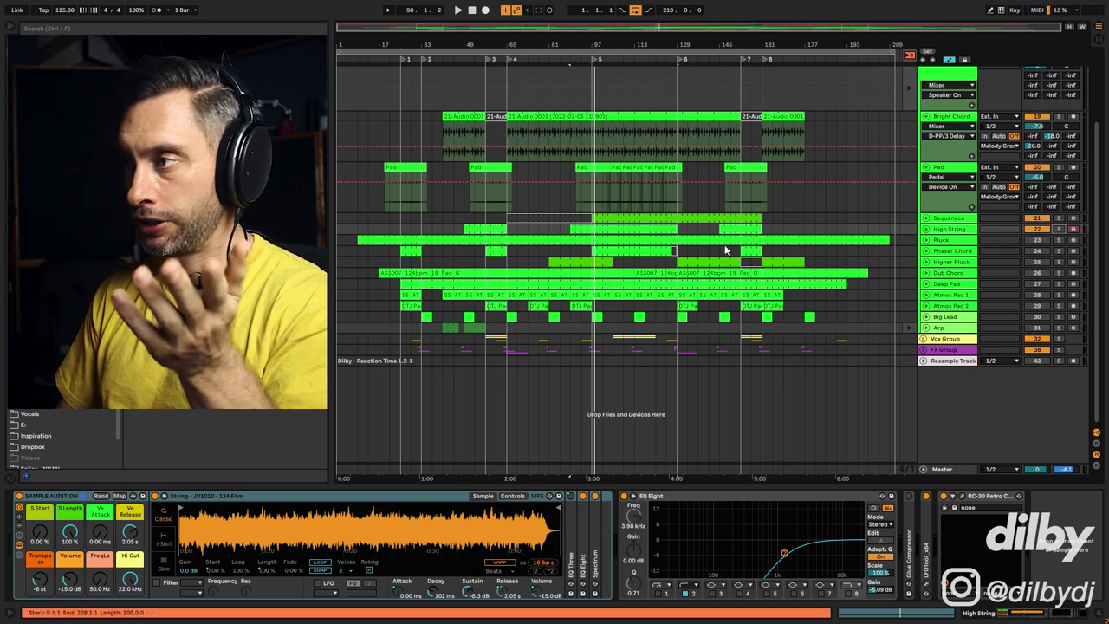
double_click(591, 230)
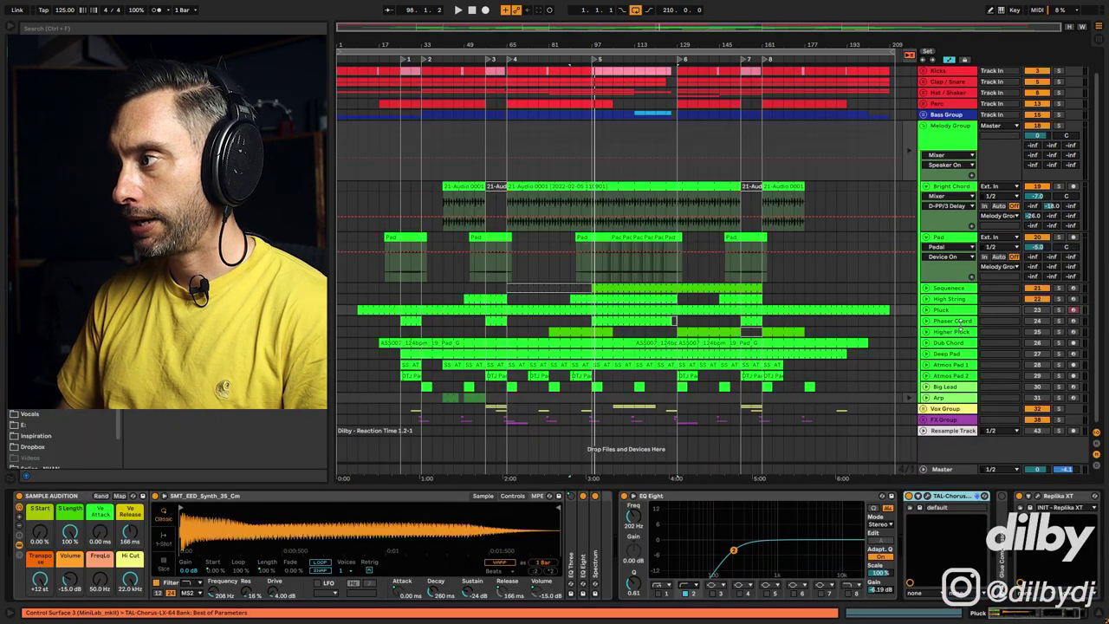
left_click(936, 312)
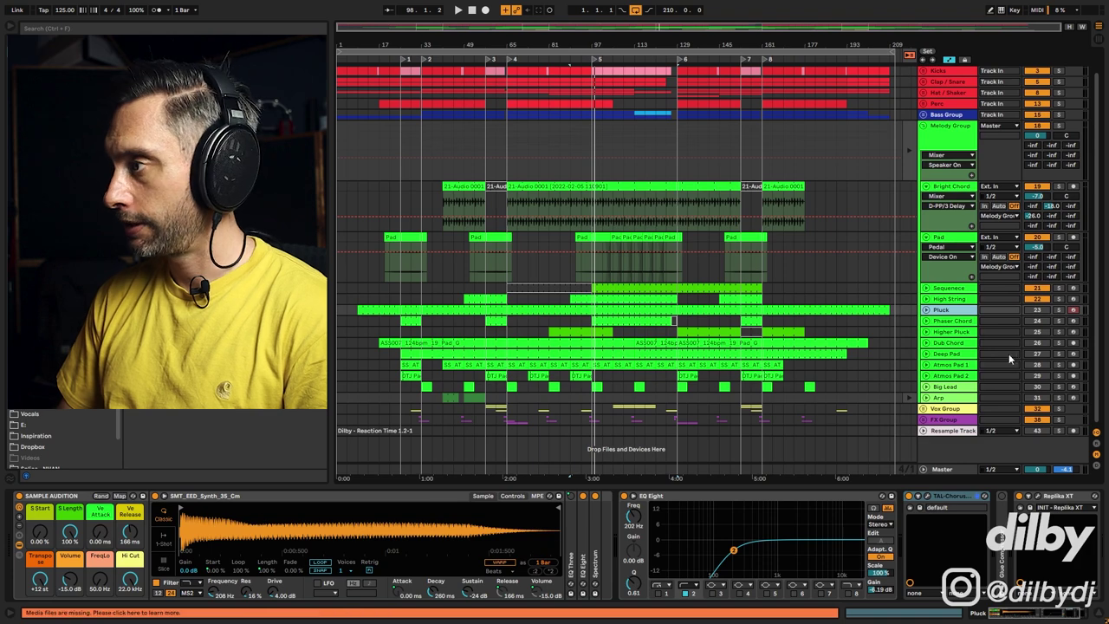
Solo and unfold Pluck, play from bar 73, and open its TAL-Chorus-LX window
left_click(1058, 309)
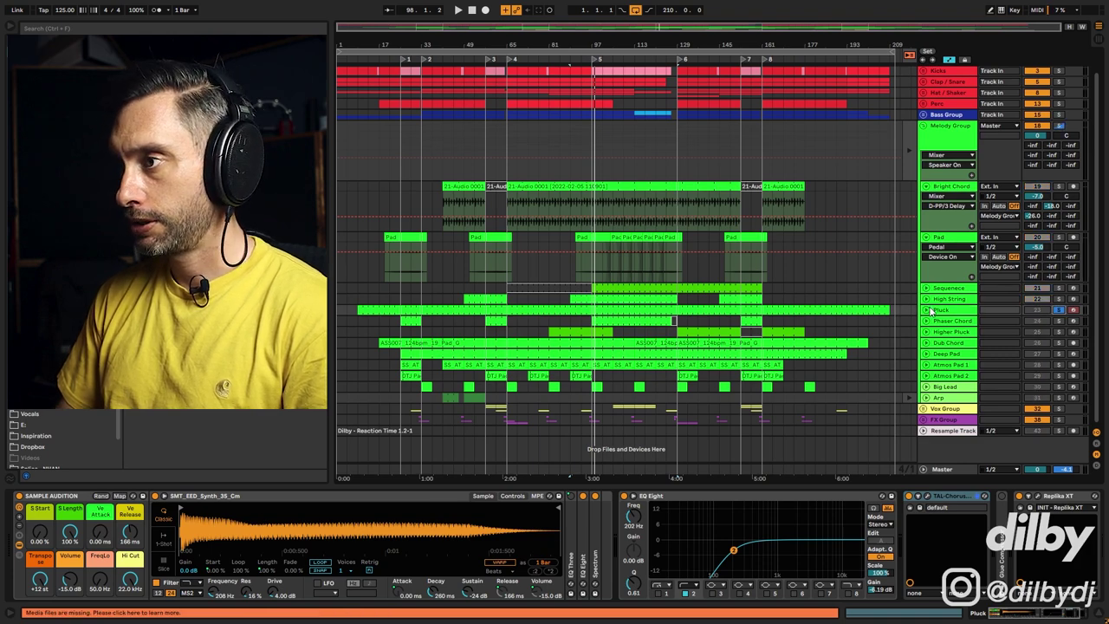
left_click(928, 310)
left_click(523, 325)
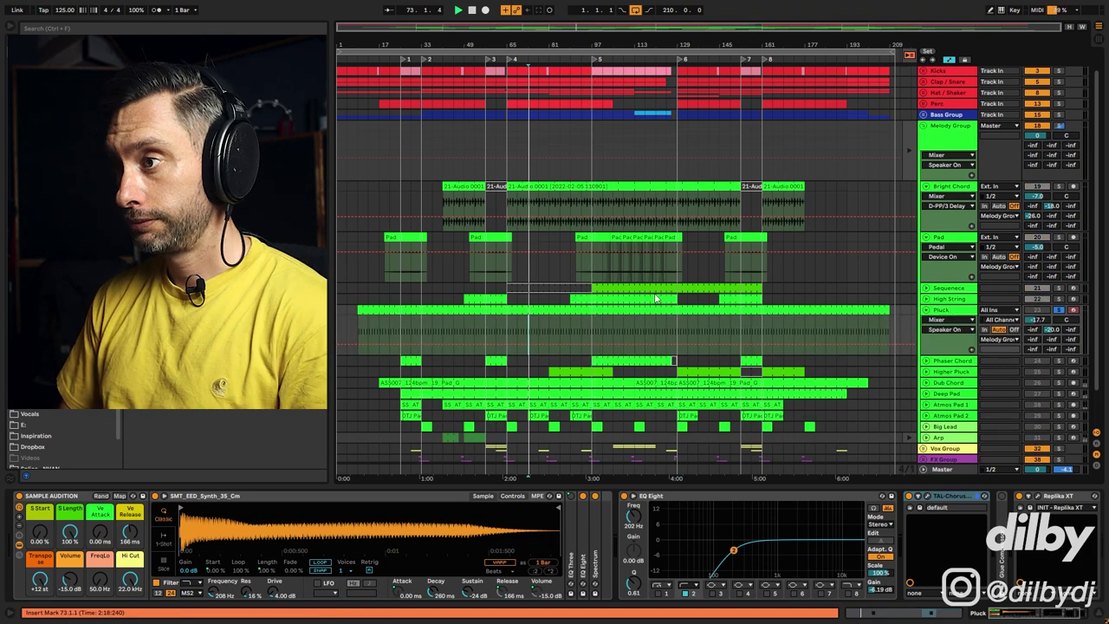
key("space")
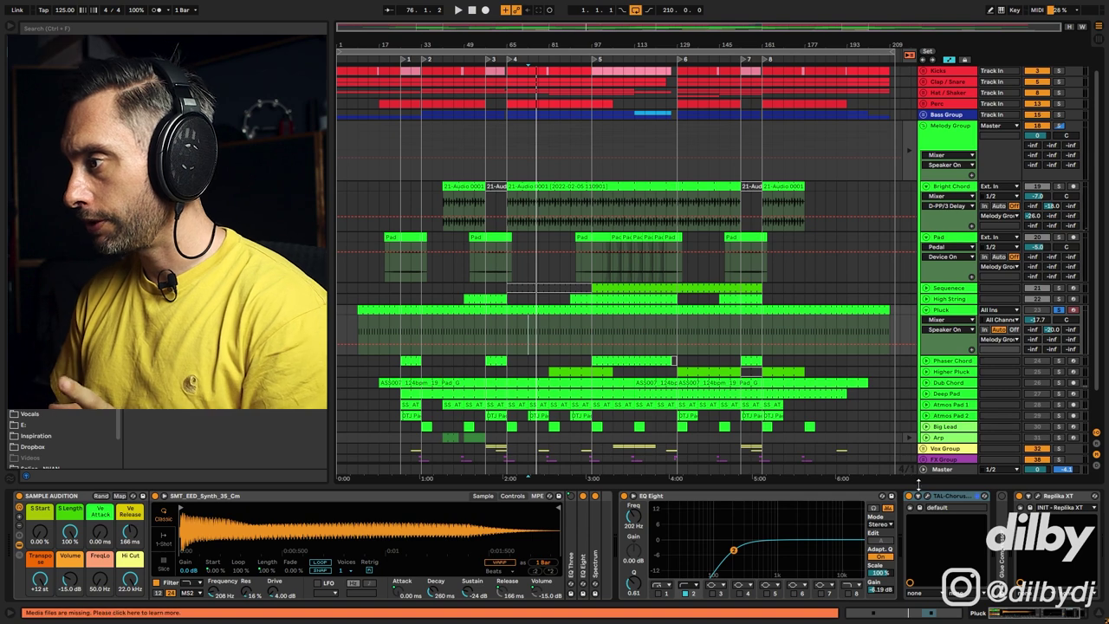
key("ctrl+alt+p")
left_click_drag(410, 38, 717, 208)
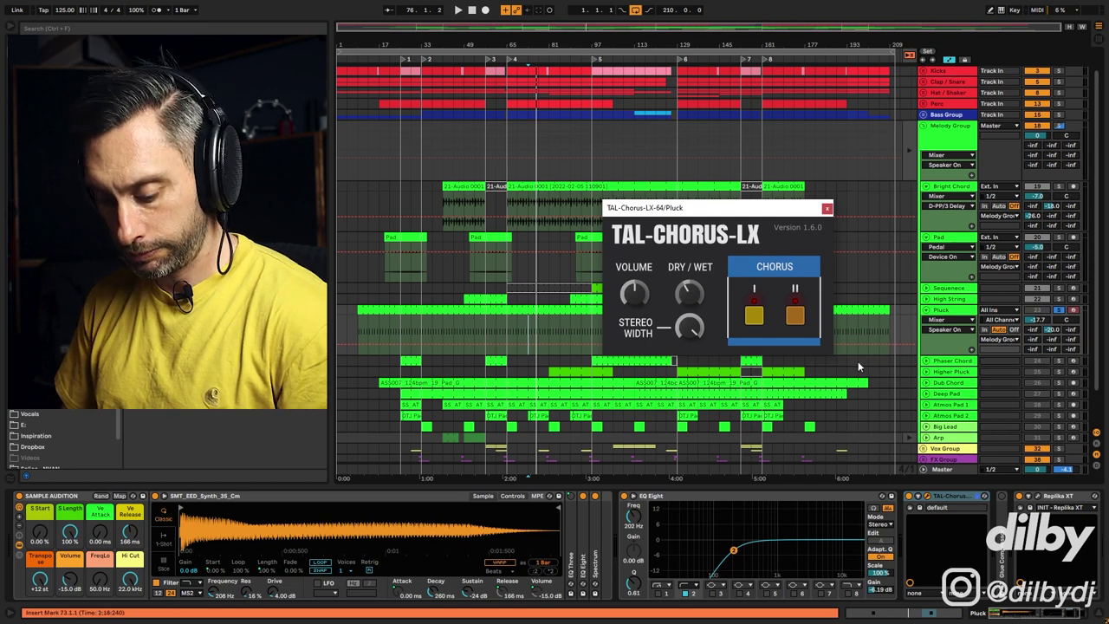
Check Pluck in Session view, then audition its TAL-Chorus-LX and Replika XT from bar 77
key("Tab")
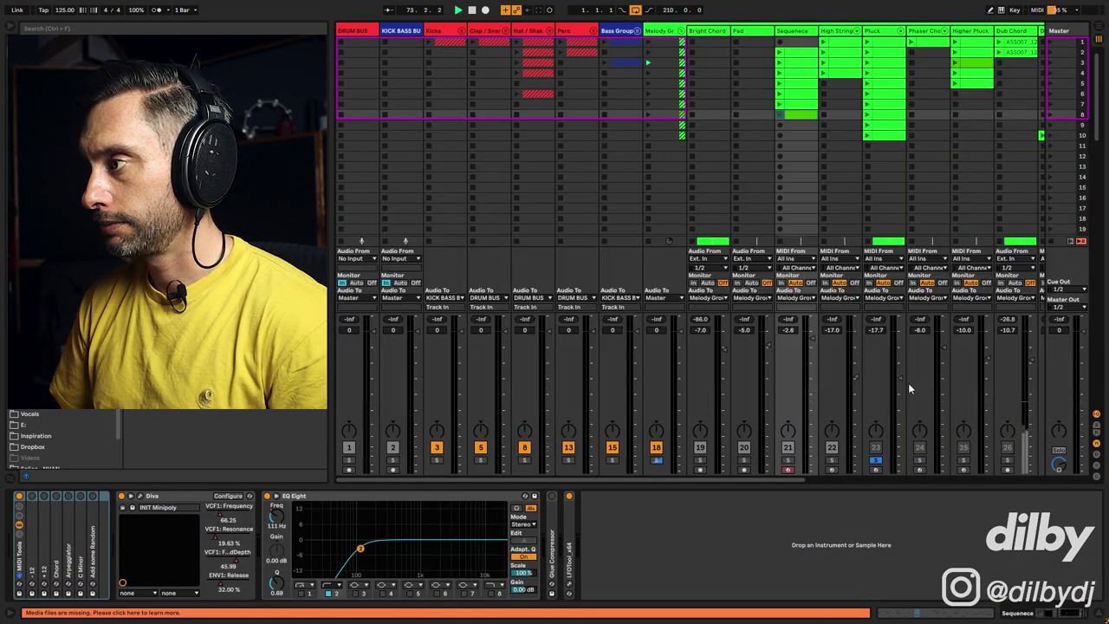
key("space")
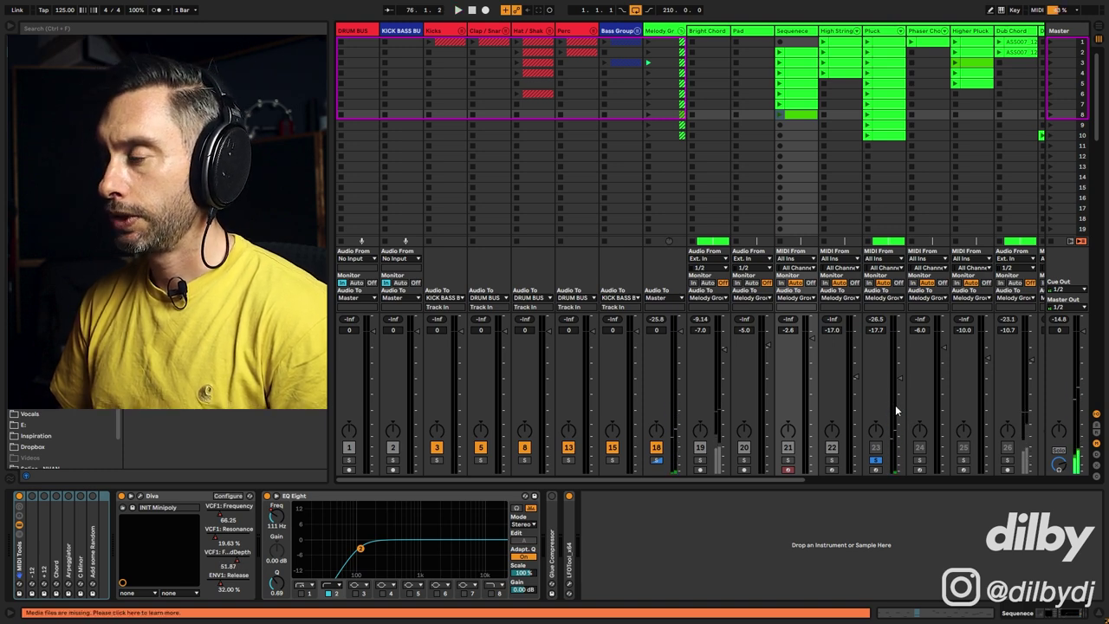
left_click(898, 394)
key("Tab")
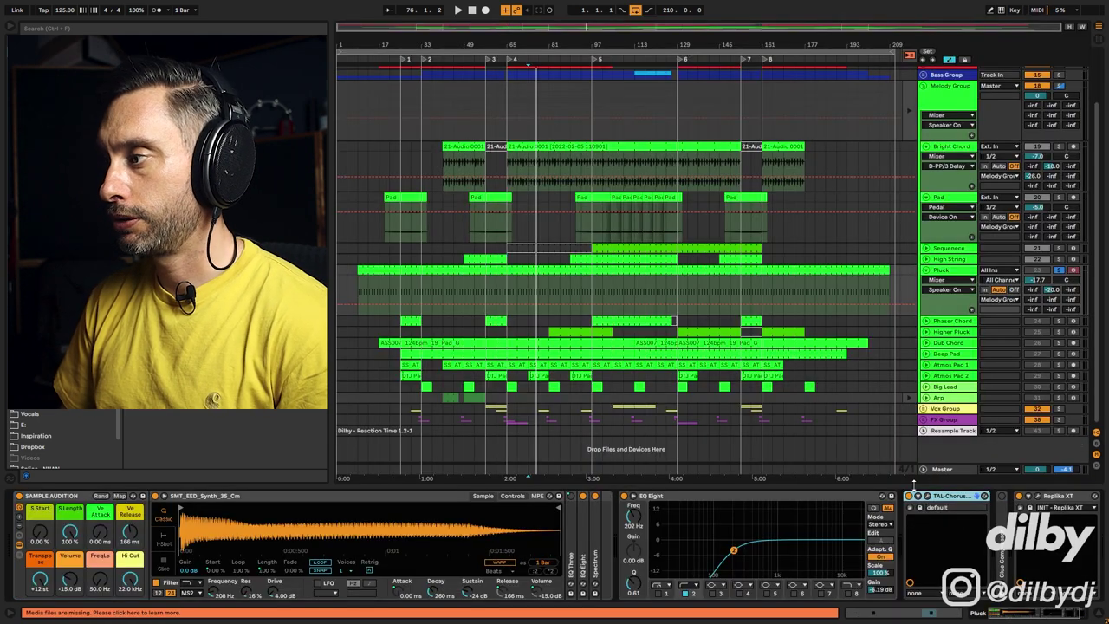
left_click(949, 495)
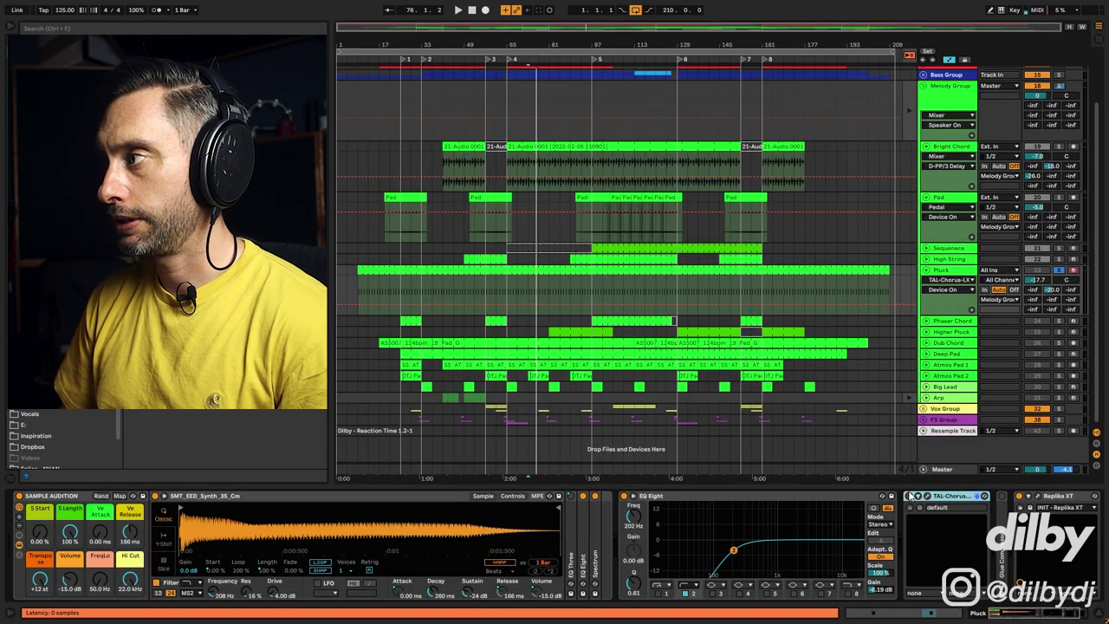
left_click(1020, 499)
left_click(537, 288)
key("space")
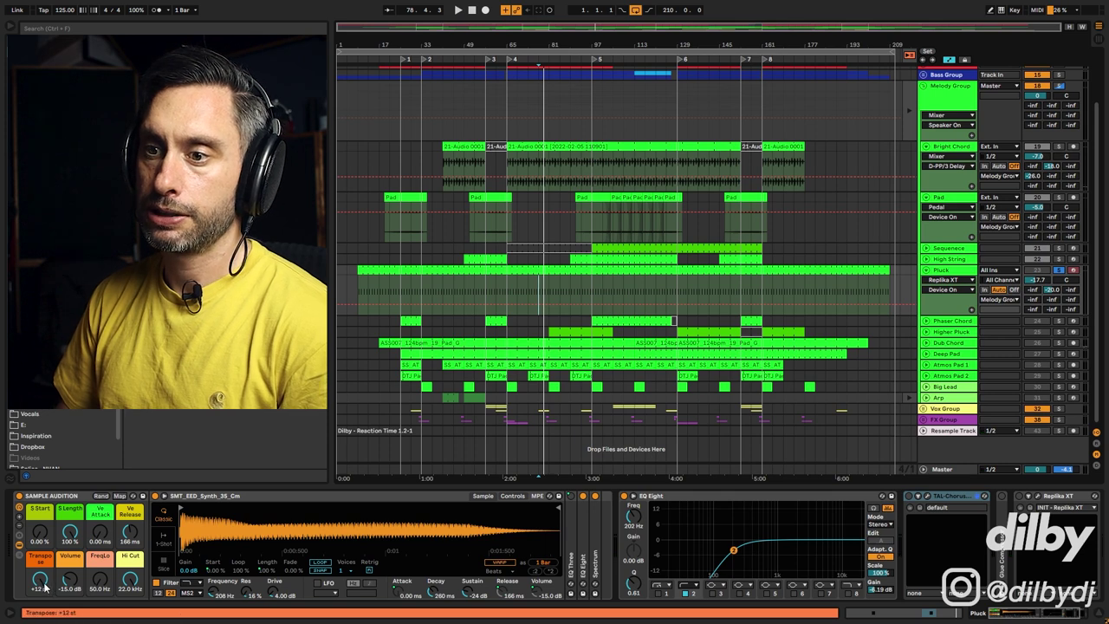
Try the sample transpose at 0 st, revert it to +12 st, and replay with Replika XT
left_click_drag(40, 582, 40, 594)
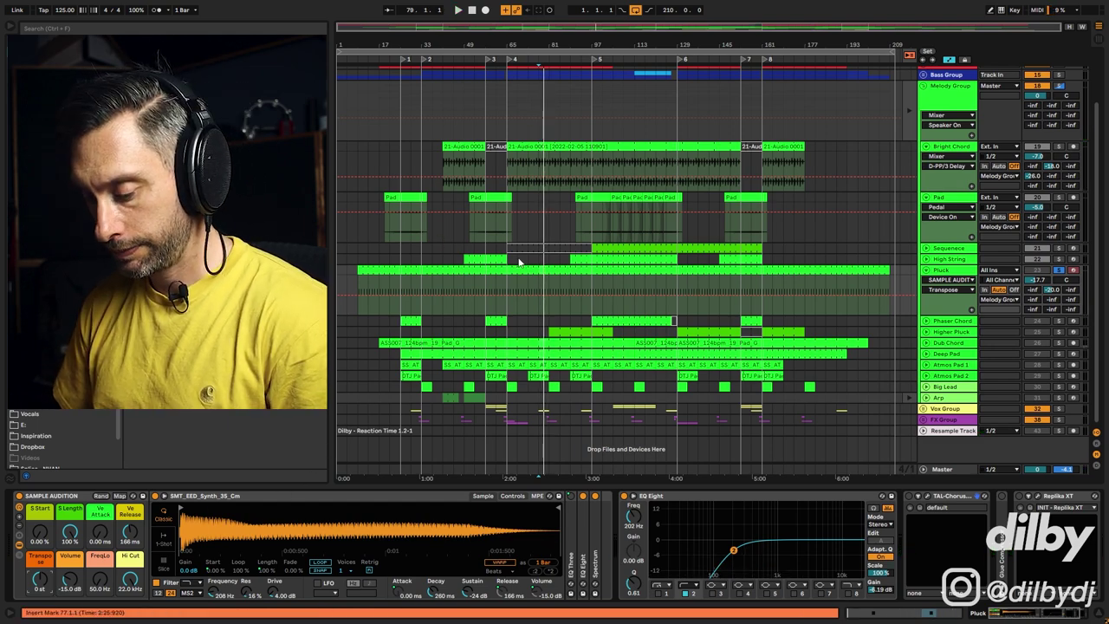
key("ctrl+z")
left_click(909, 498)
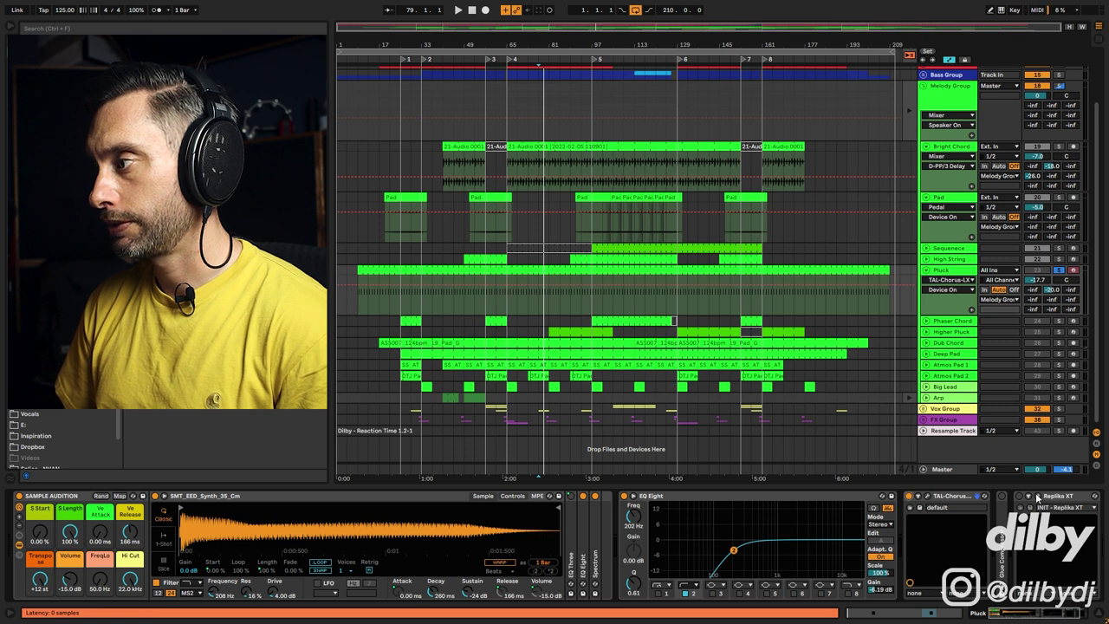
key("space")
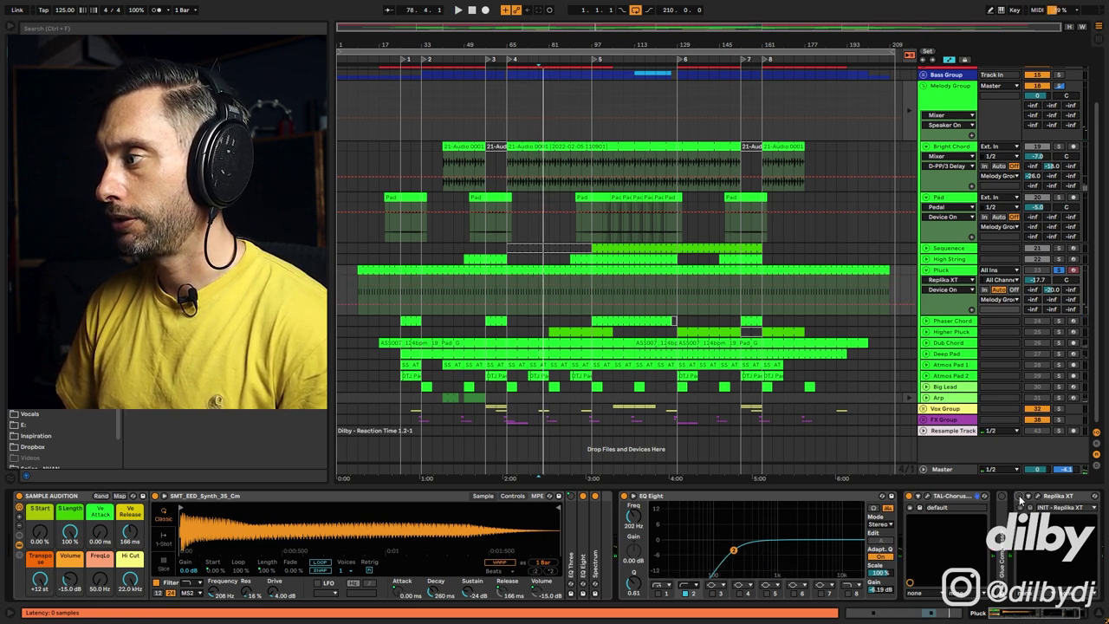
left_click(1020, 497)
left_click(1019, 496)
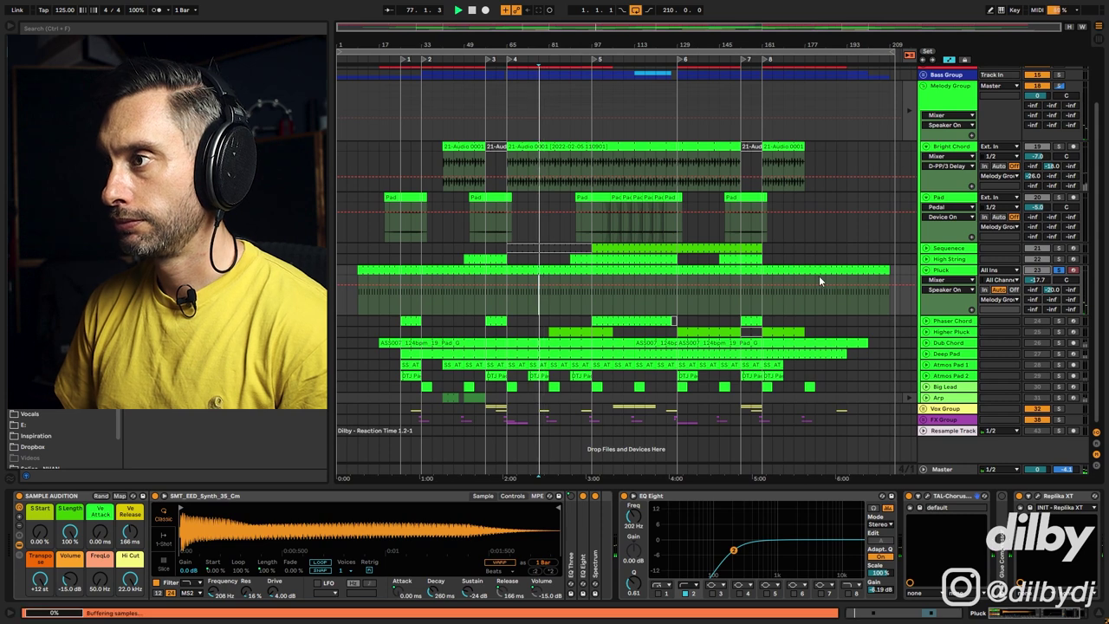
Unsolo Pluck, play its whole clip from bar 9, and fold the track
left_click(1058, 271)
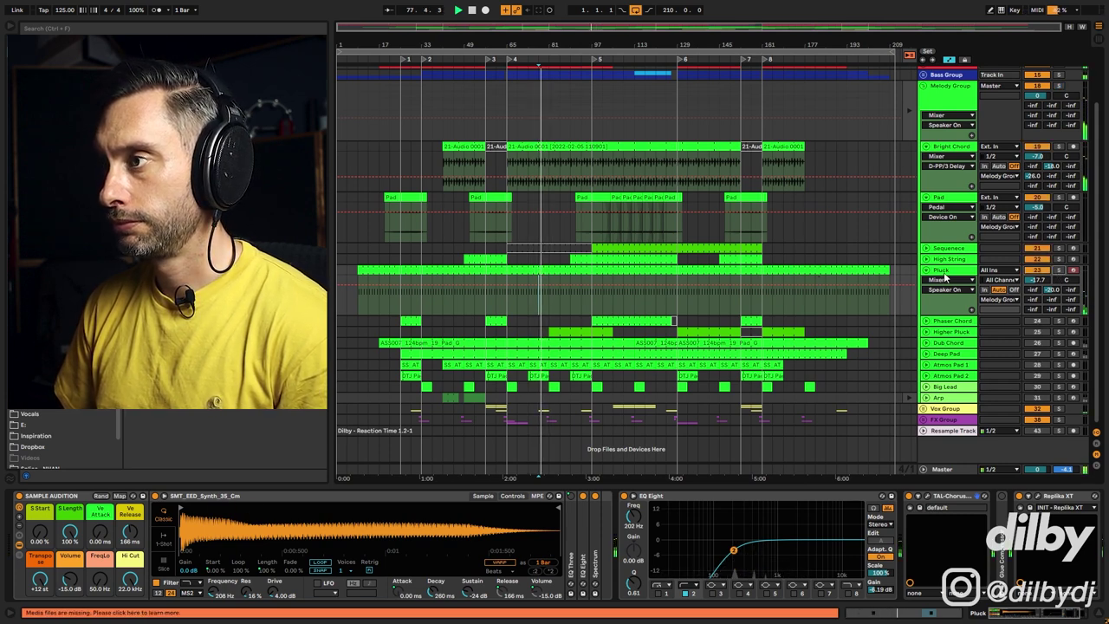
left_click(358, 298)
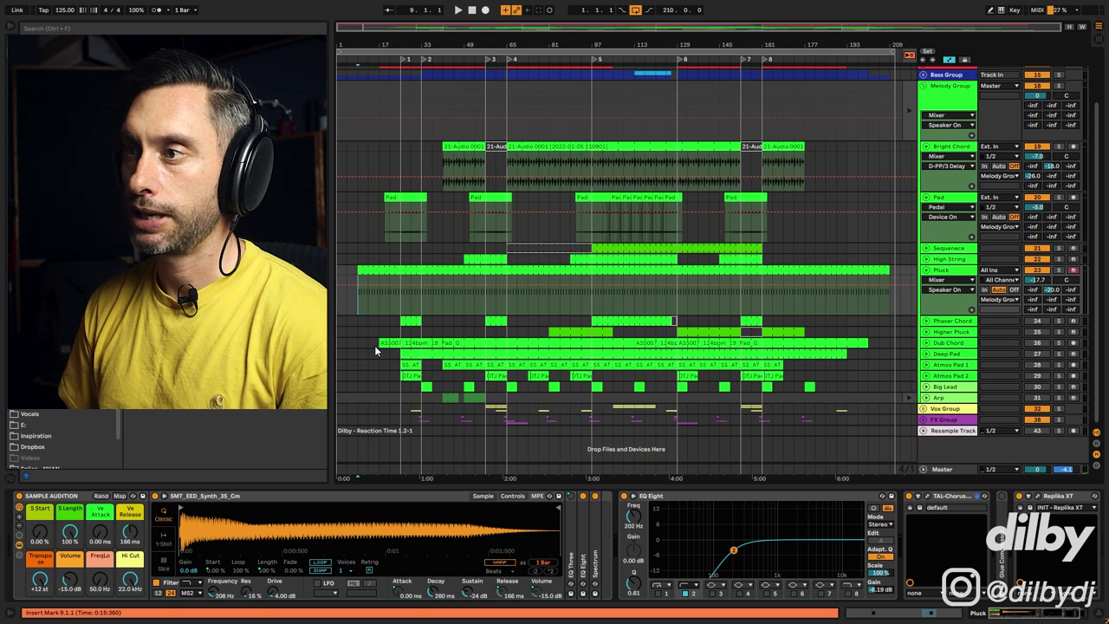
left_click(466, 269)
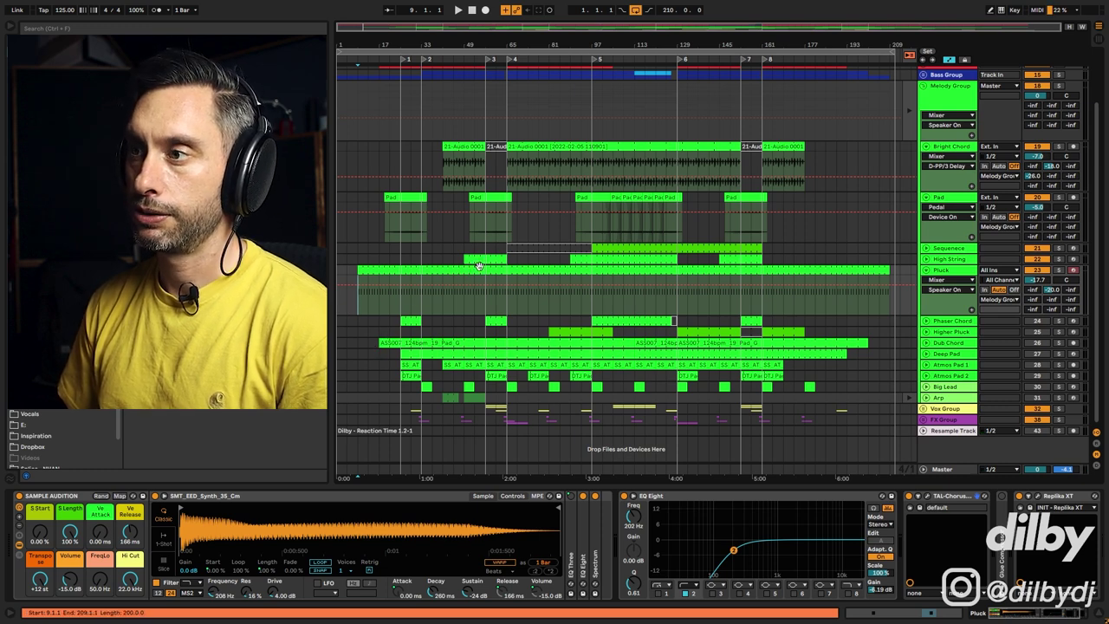
key("space")
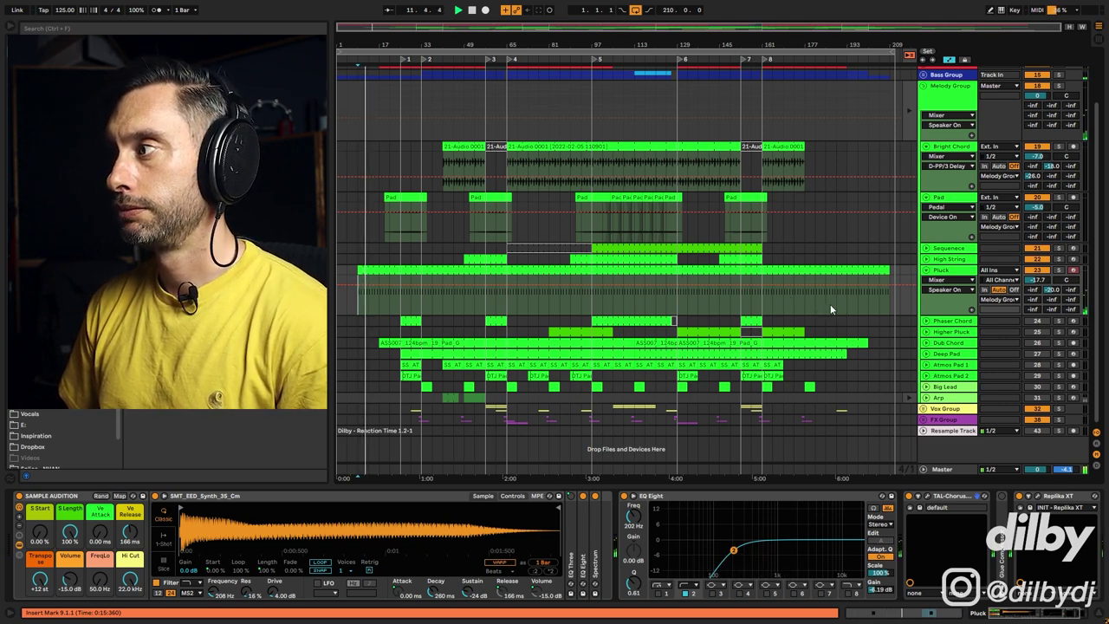
left_click(924, 270)
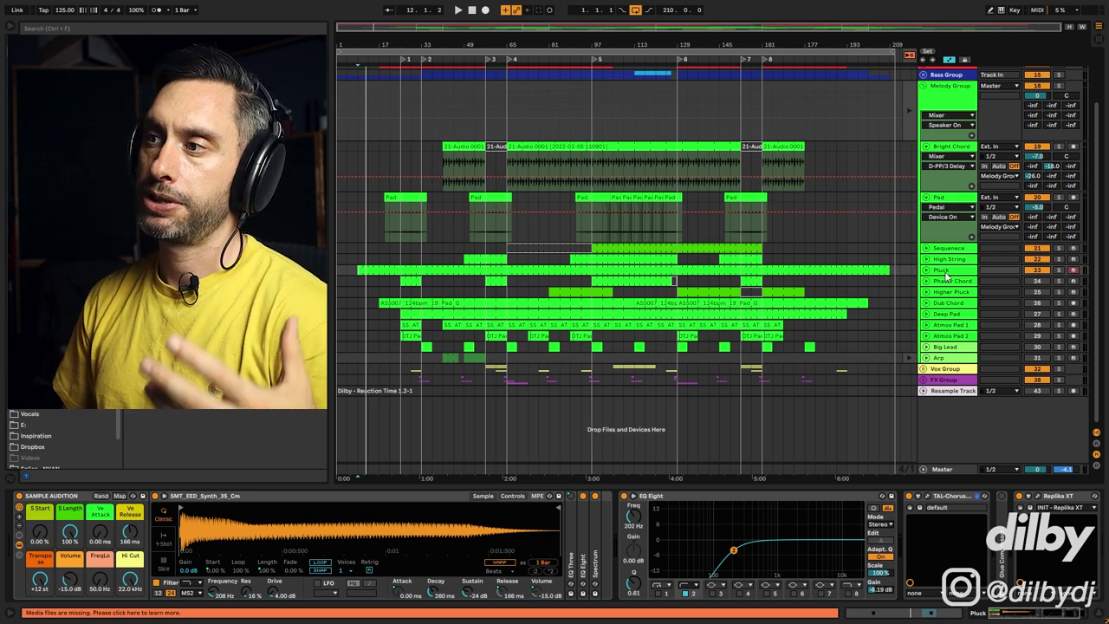
Solo the Phaser Chord track and play it from bar 57
left_click(949, 279)
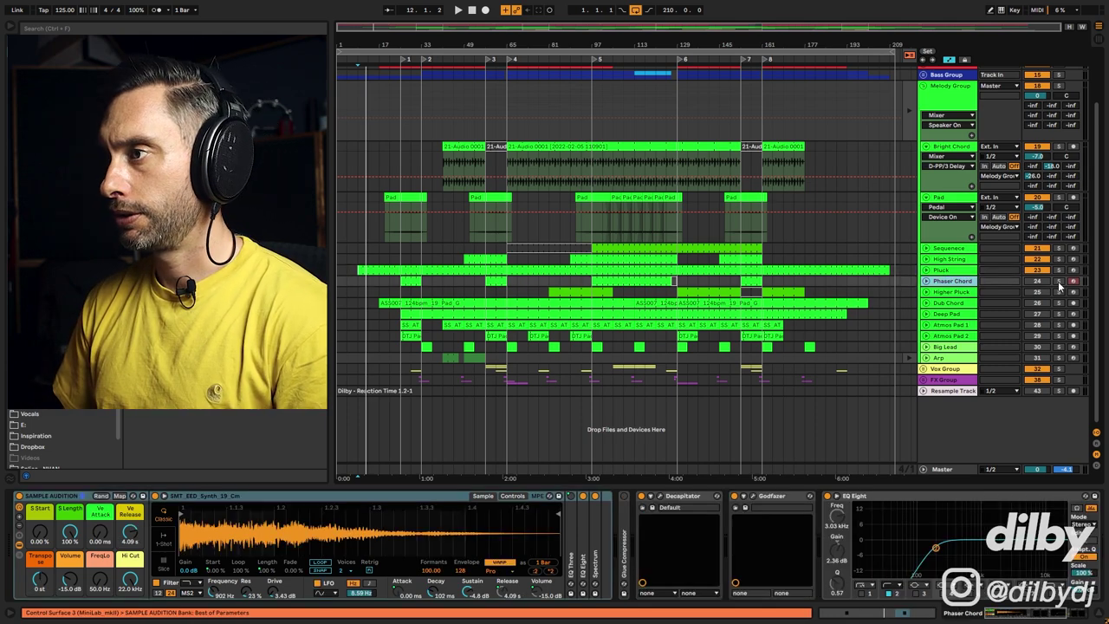
left_click(1058, 282)
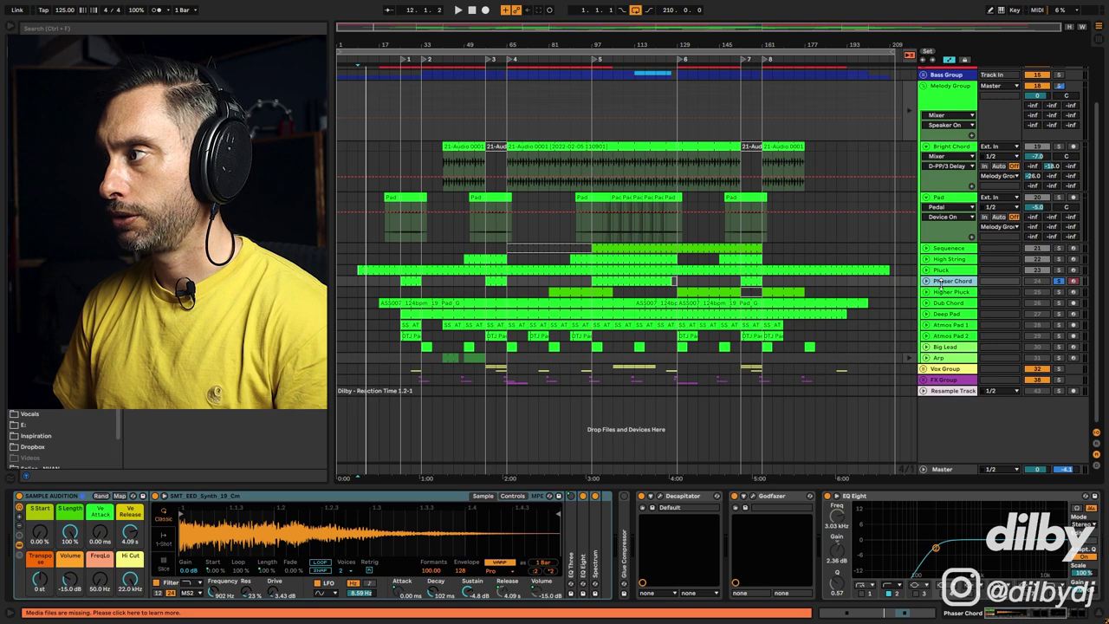
left_click(492, 282)
key("space")
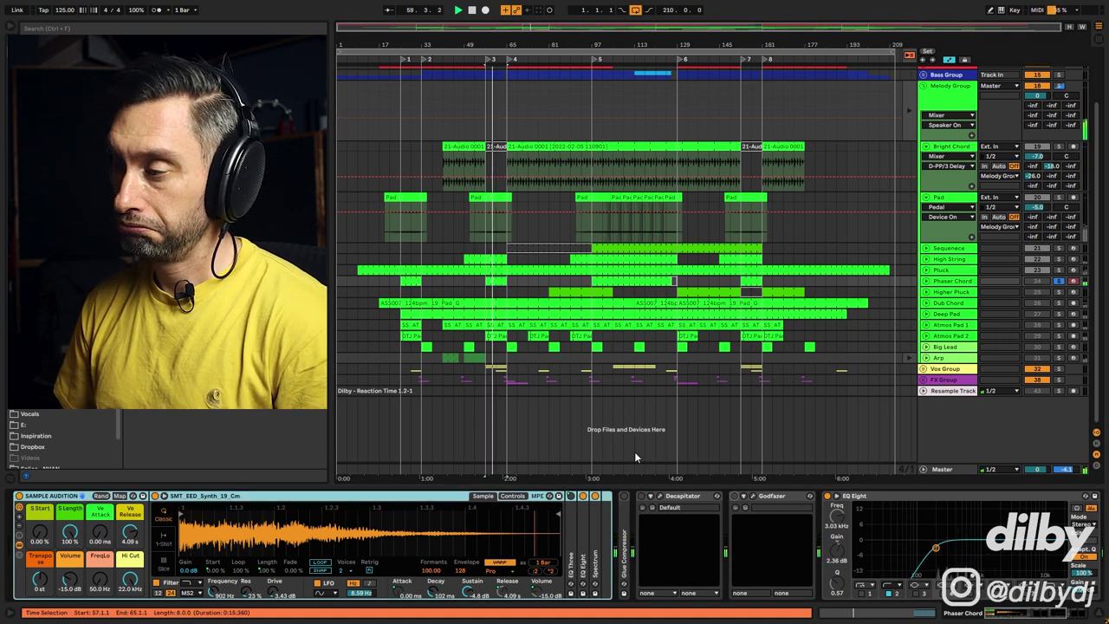
Switch Decapitator on and review the Decapitator and Godfazer plug-in windows
left_click(642, 496)
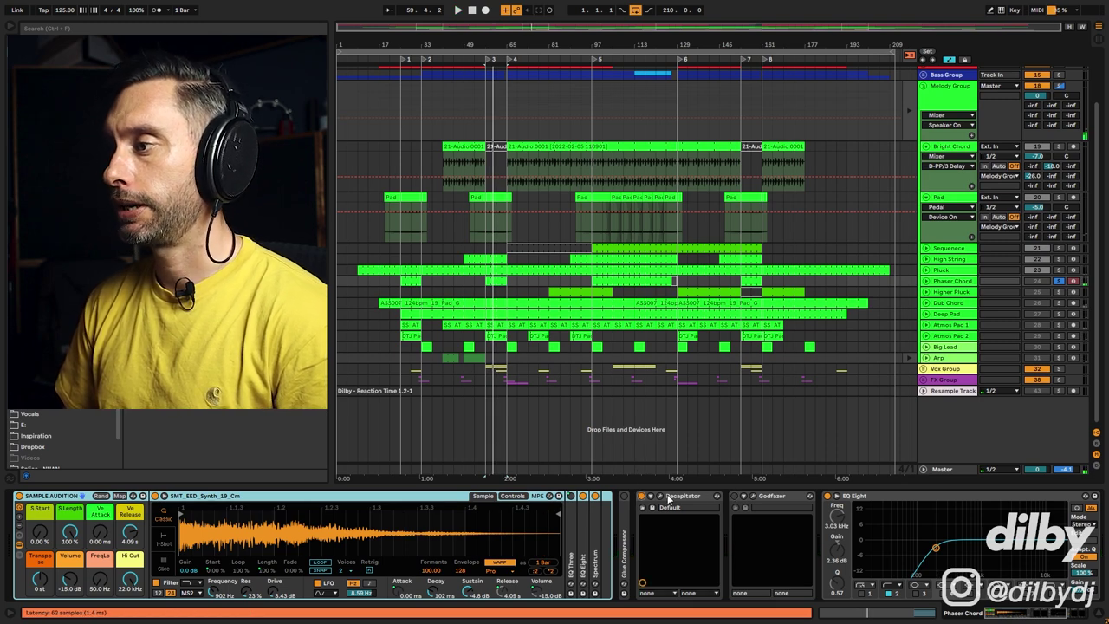
left_click(660, 496)
left_click(660, 496)
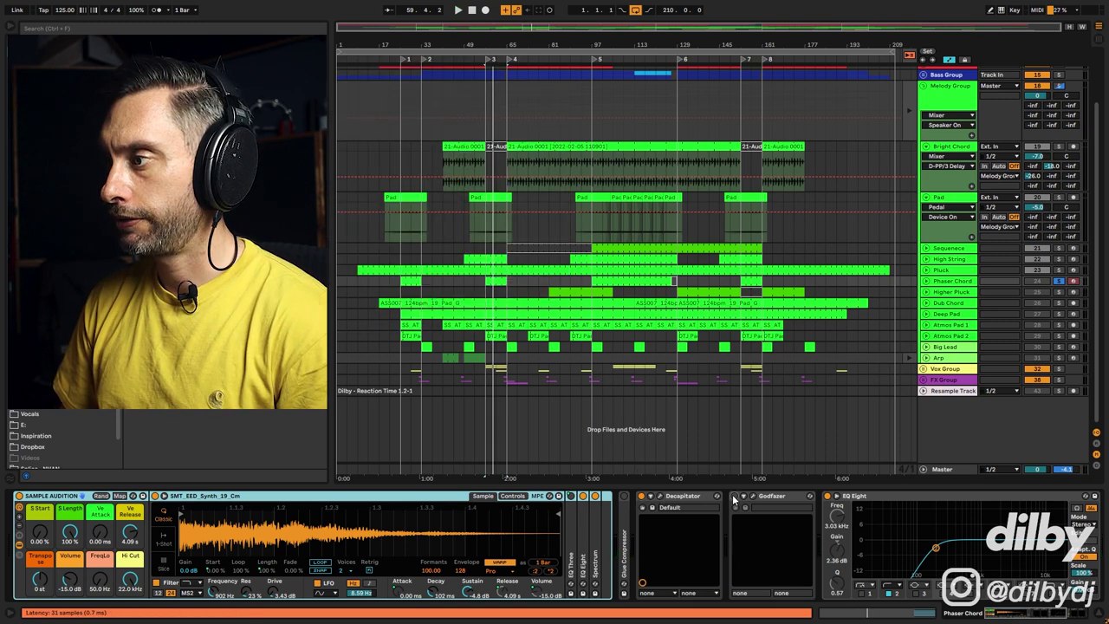
left_click(752, 497)
left_click_drag(672, 86, 753, 140)
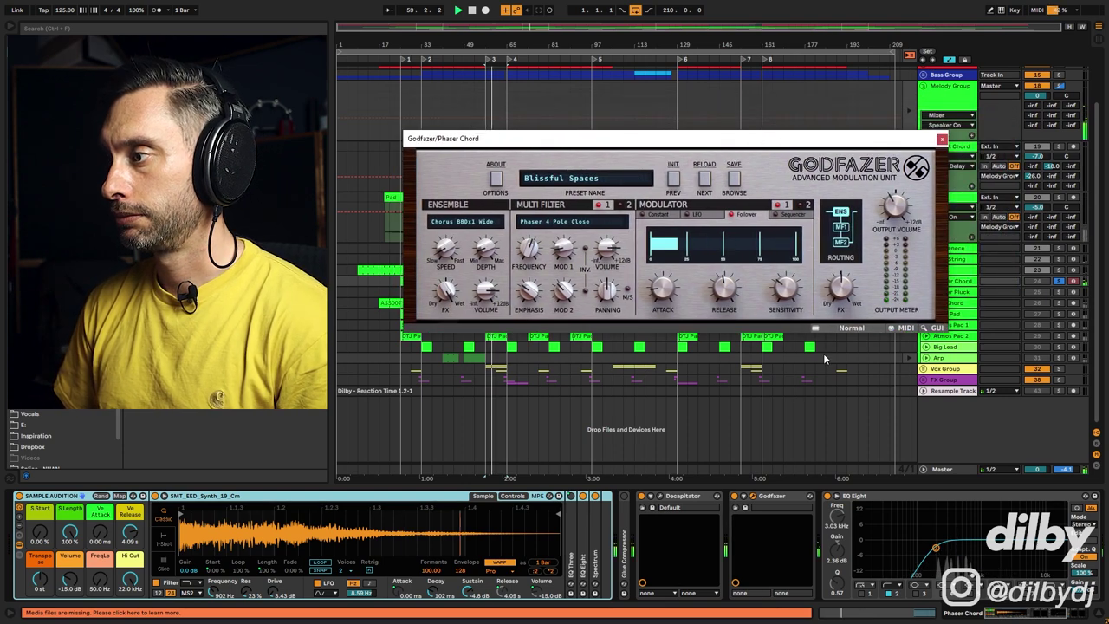
left_click(736, 497)
Review the TAL-Chorus-LX and LFOTool windows further along the Phaser Chord chain
left_click(1067, 616)
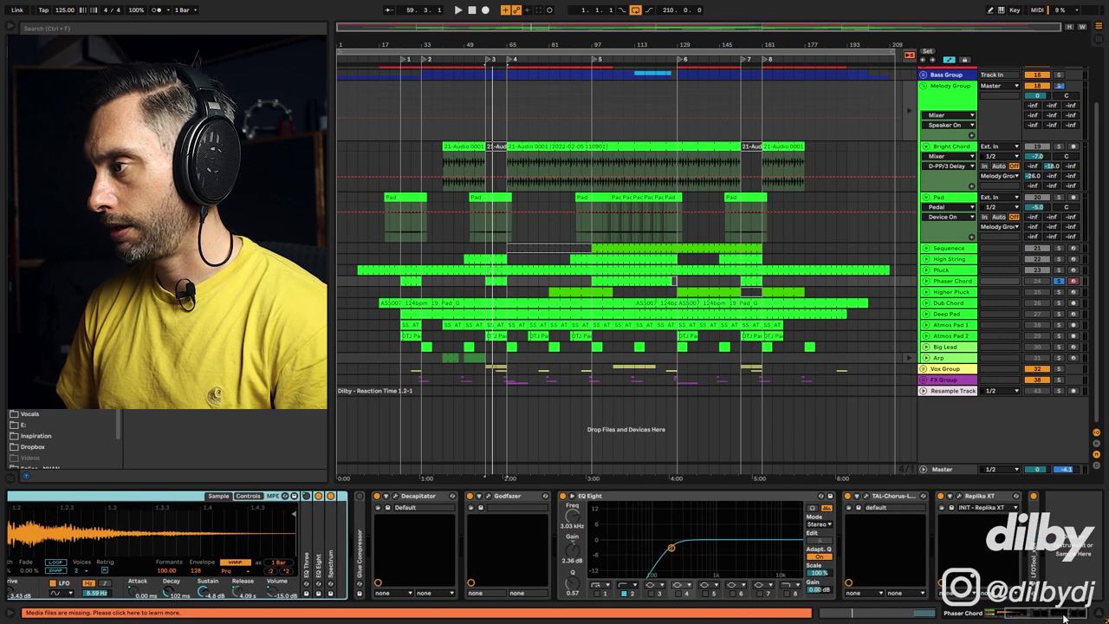
left_click(858, 496)
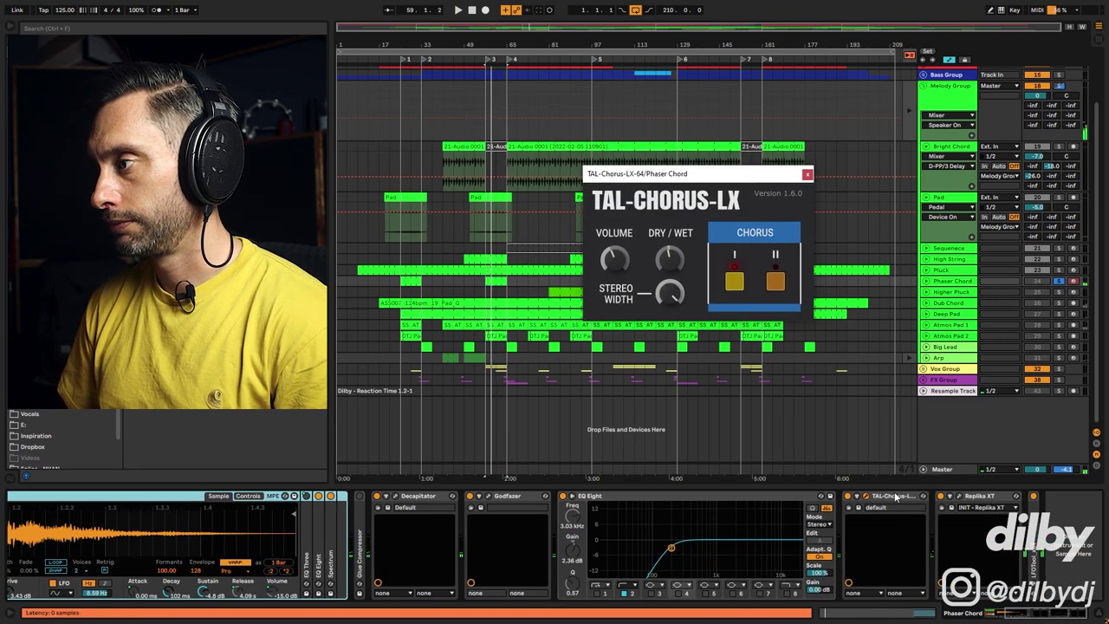
left_click(949, 496)
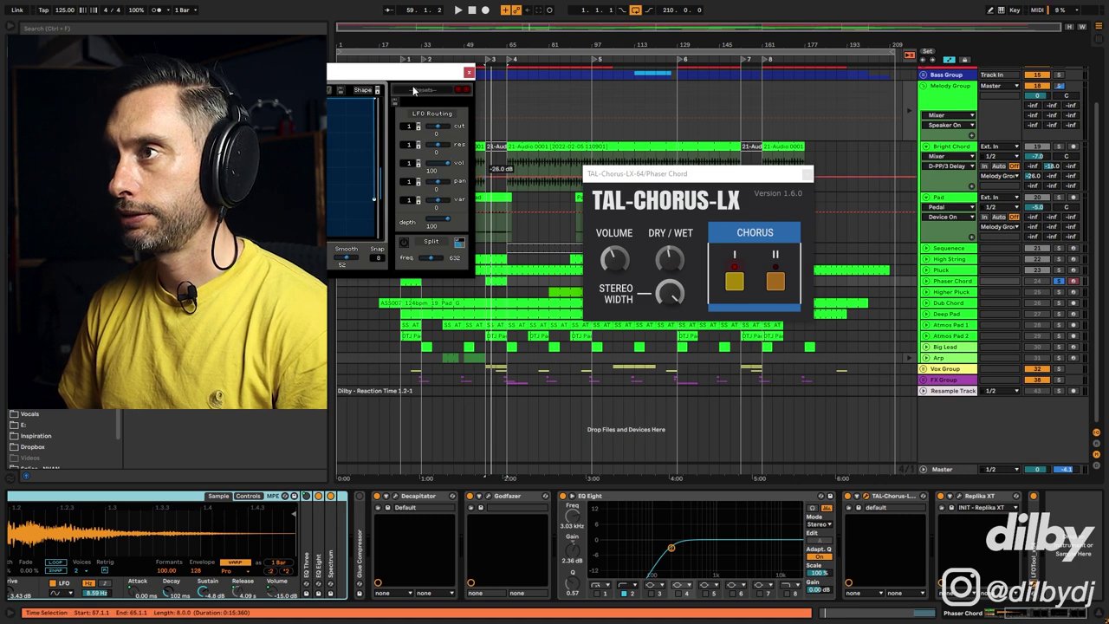
left_click_drag(414, 90, 862, 142)
left_click(913, 138)
Show SMT_EED_Synth_19_Cm.wav in the browser, unsolo Phaser Chord, and select Higher Pluck
right_click(290, 526)
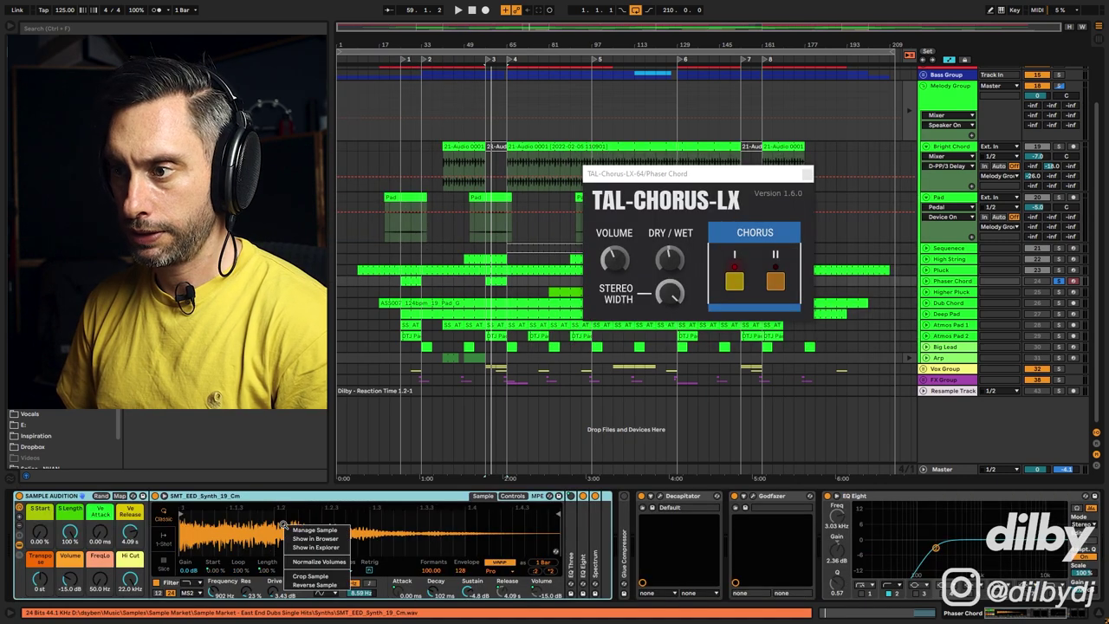
left_click(336, 539)
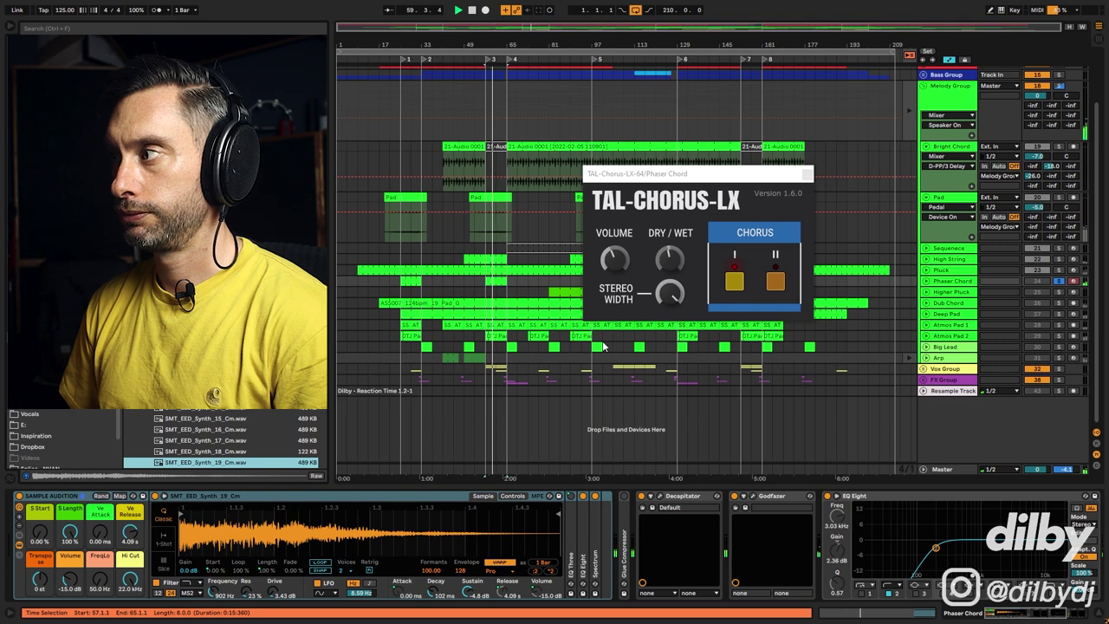
left_click(1040, 281)
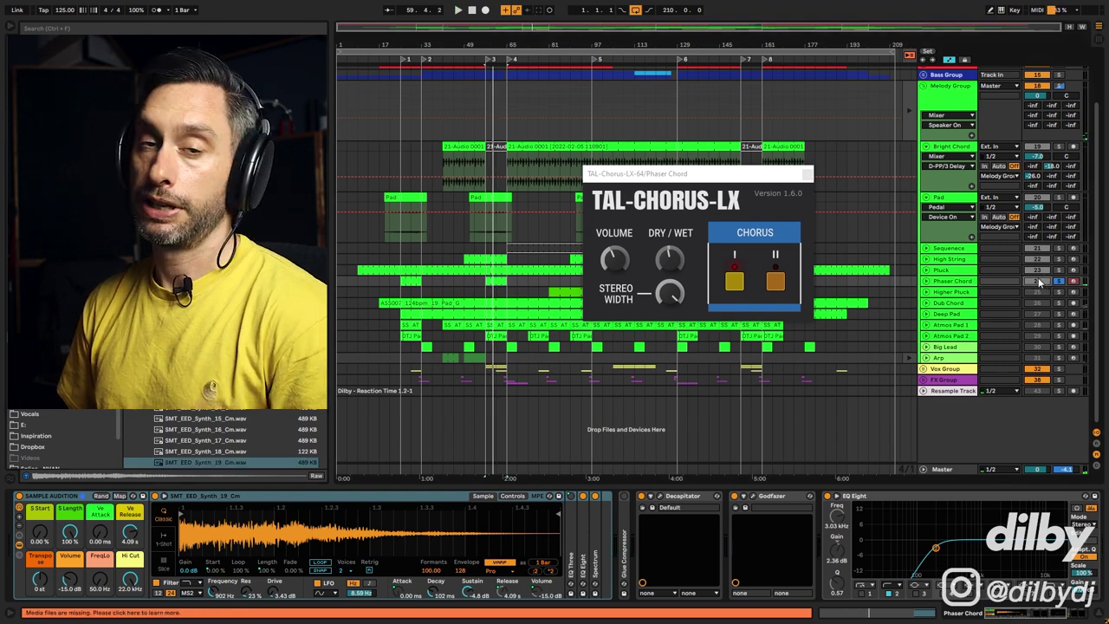
left_click(1059, 281)
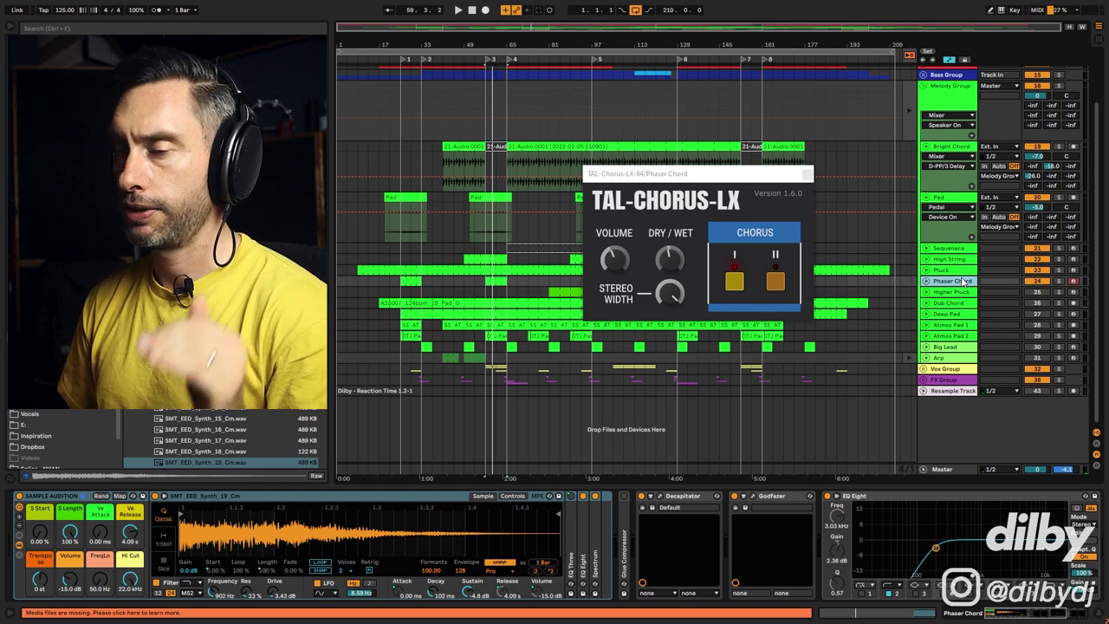
left_click(573, 290)
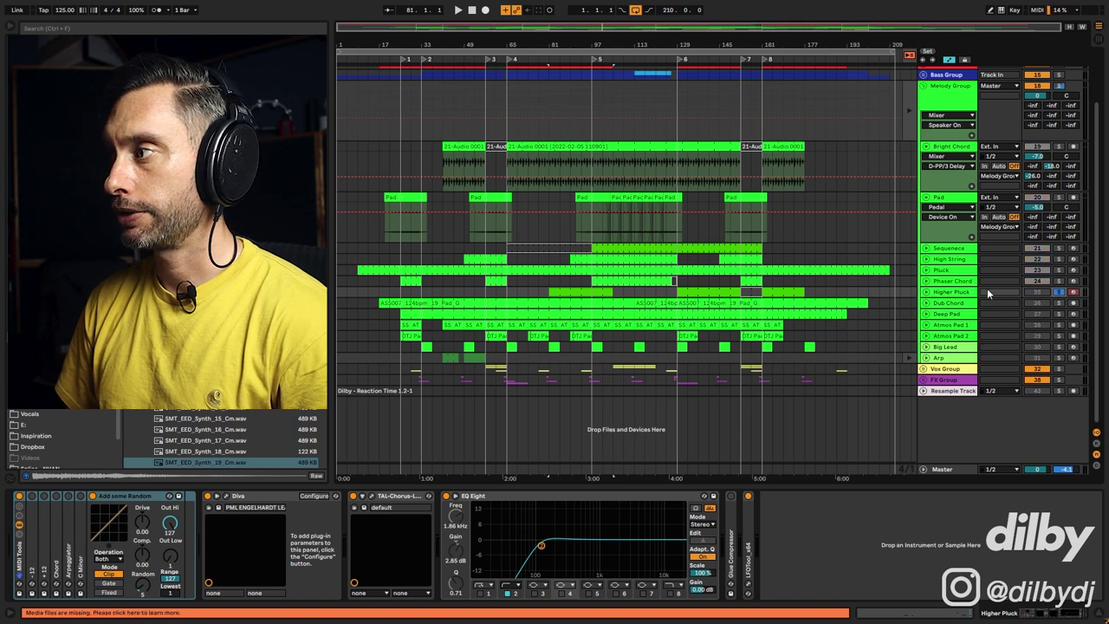
Unfold Higher Pluck and play its clip from bar 81, zoomed to bars 49–109
left_click(925, 292)
left_click(716, 292)
left_click(559, 292)
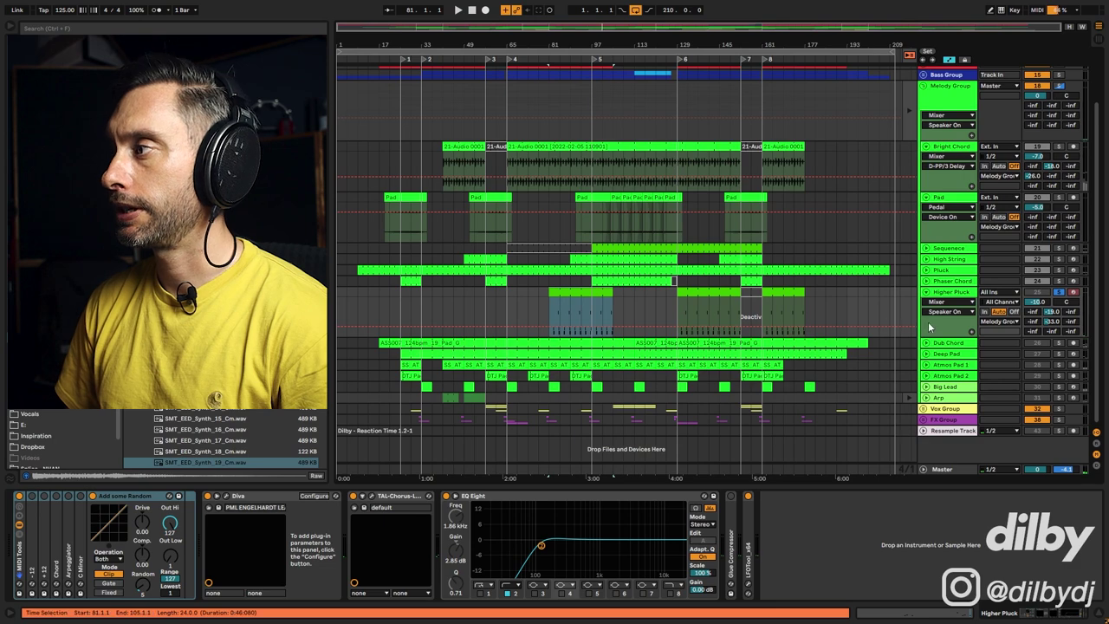
key("space")
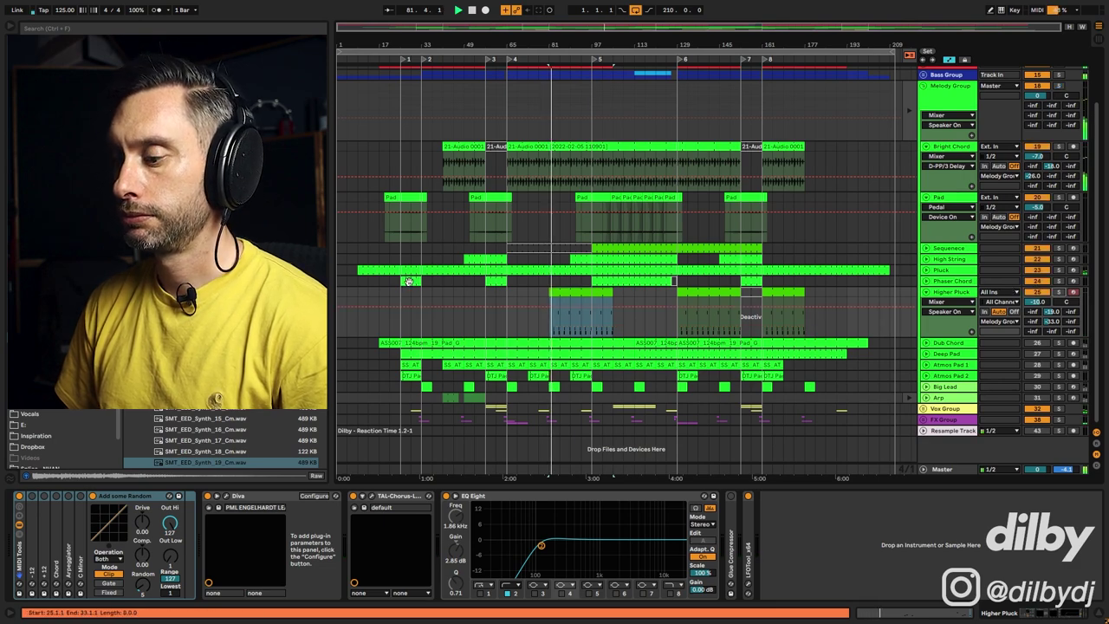
key("plus")
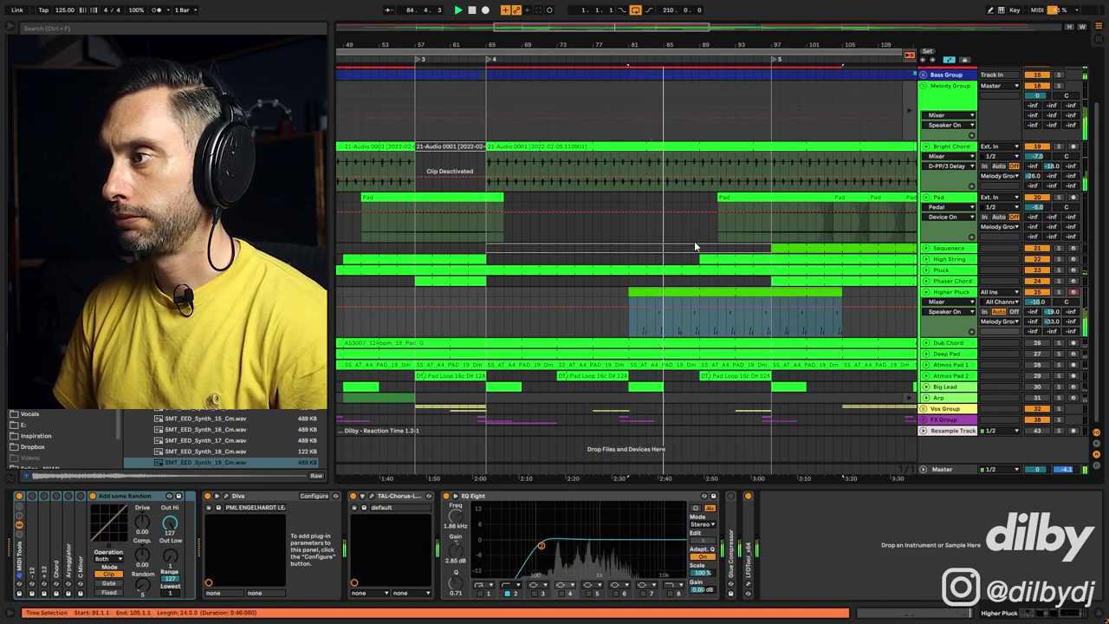
Check and close the Diva synth, replay from inside the clip, and open its notes
key("ctrl+alt+p")
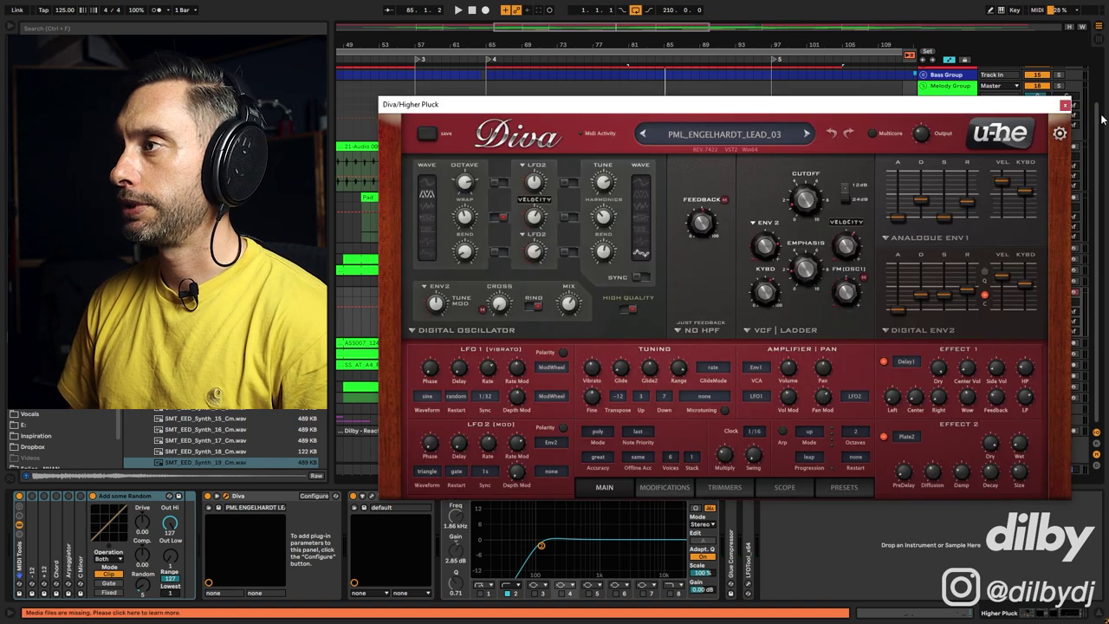
left_click(1067, 106)
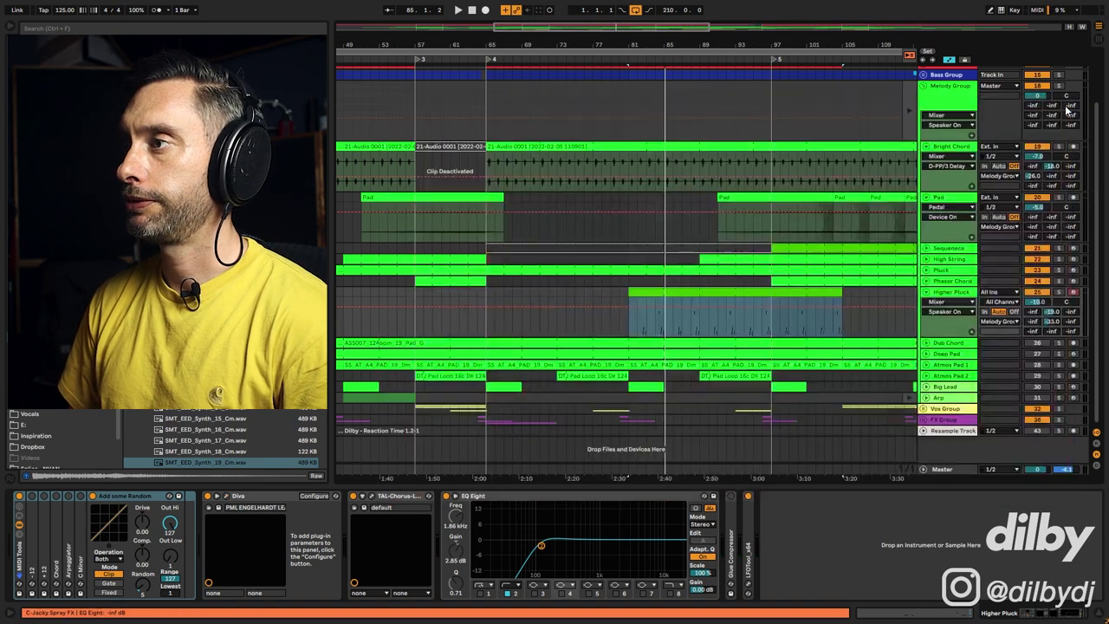
left_click(658, 291)
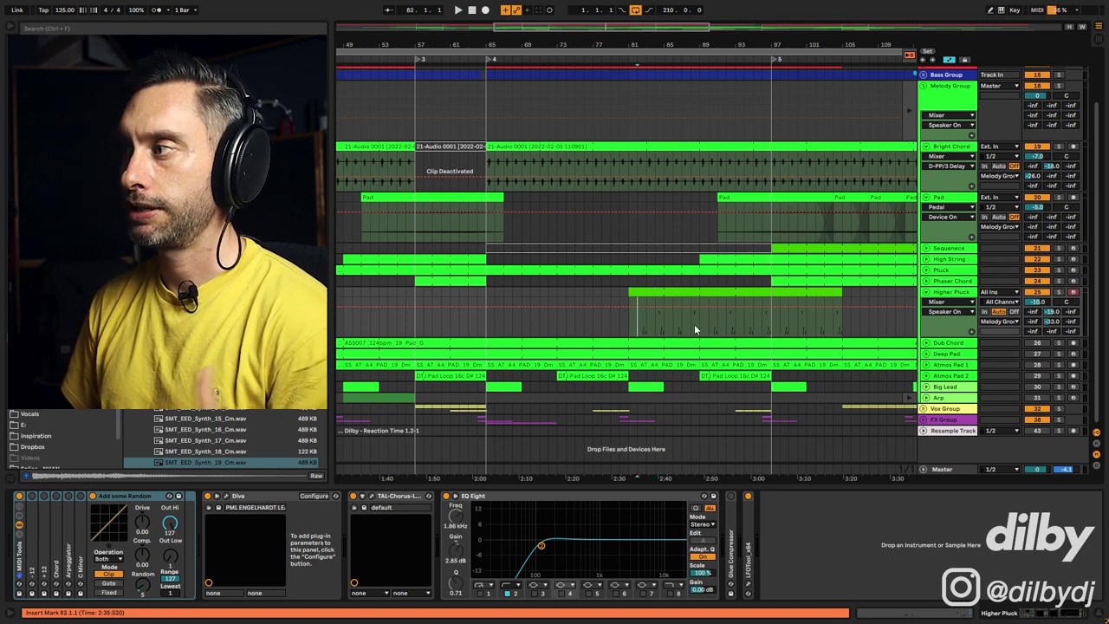
key("space")
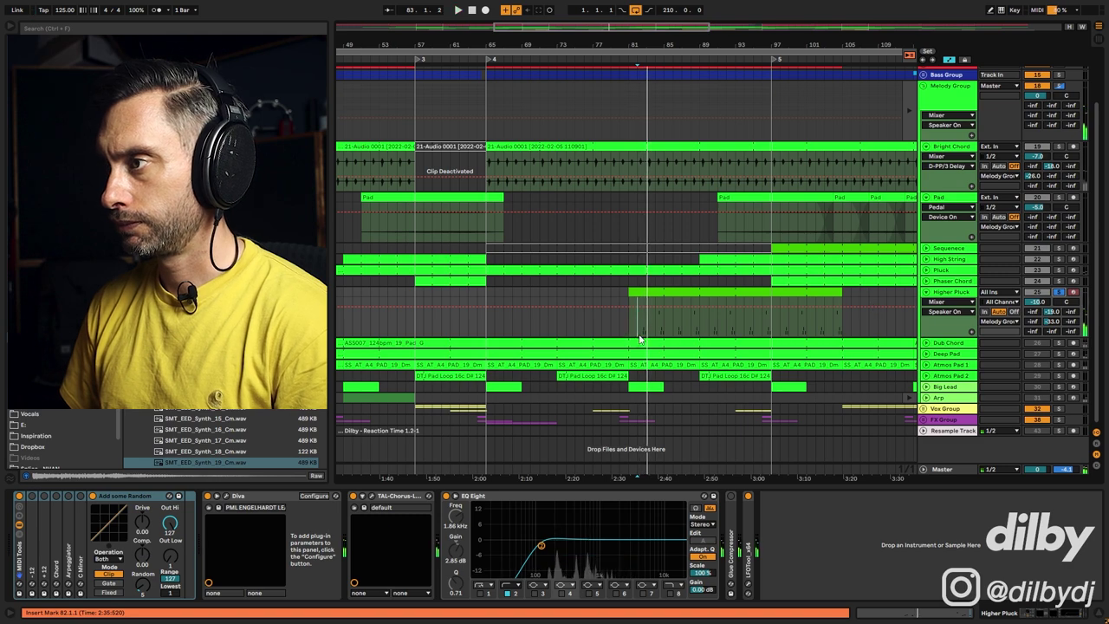
double_click(646, 294)
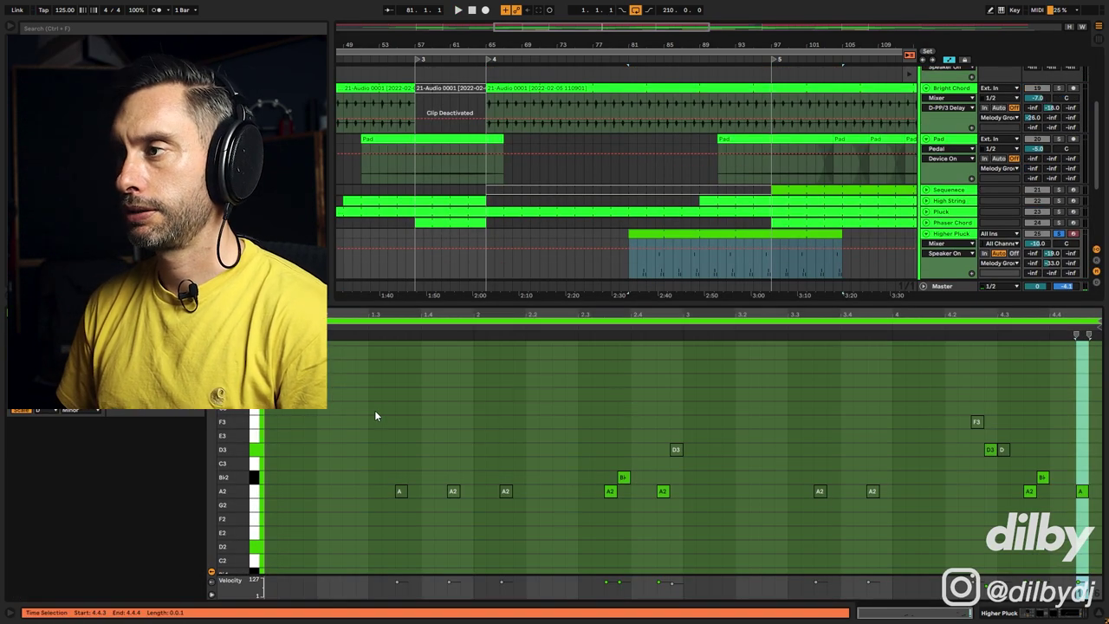
left_click(628, 246)
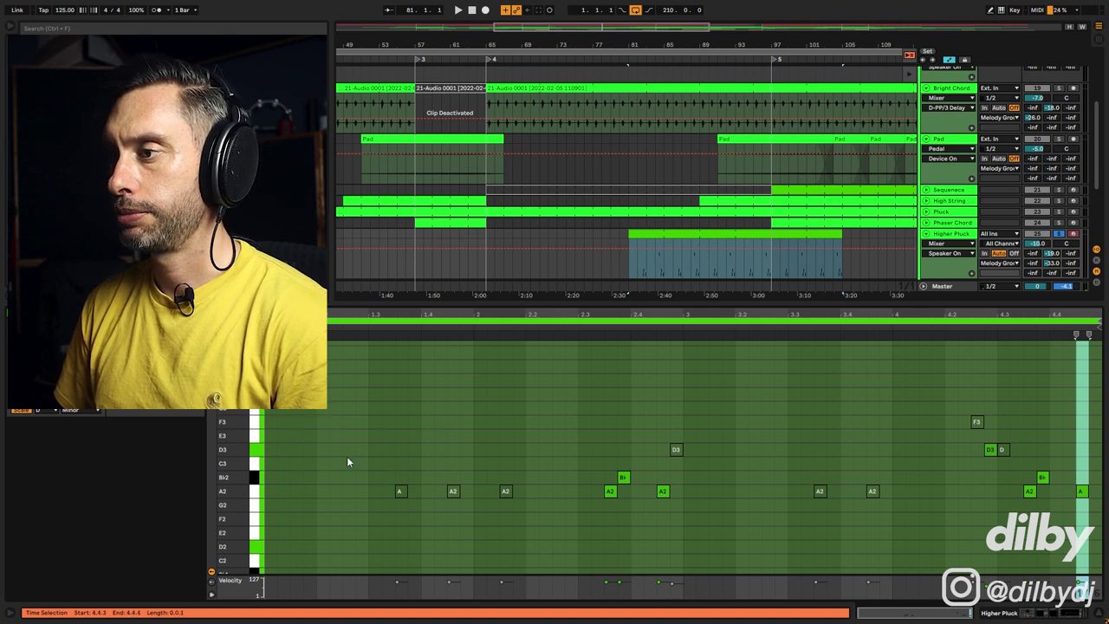
left_click_drag(347, 456, 535, 544)
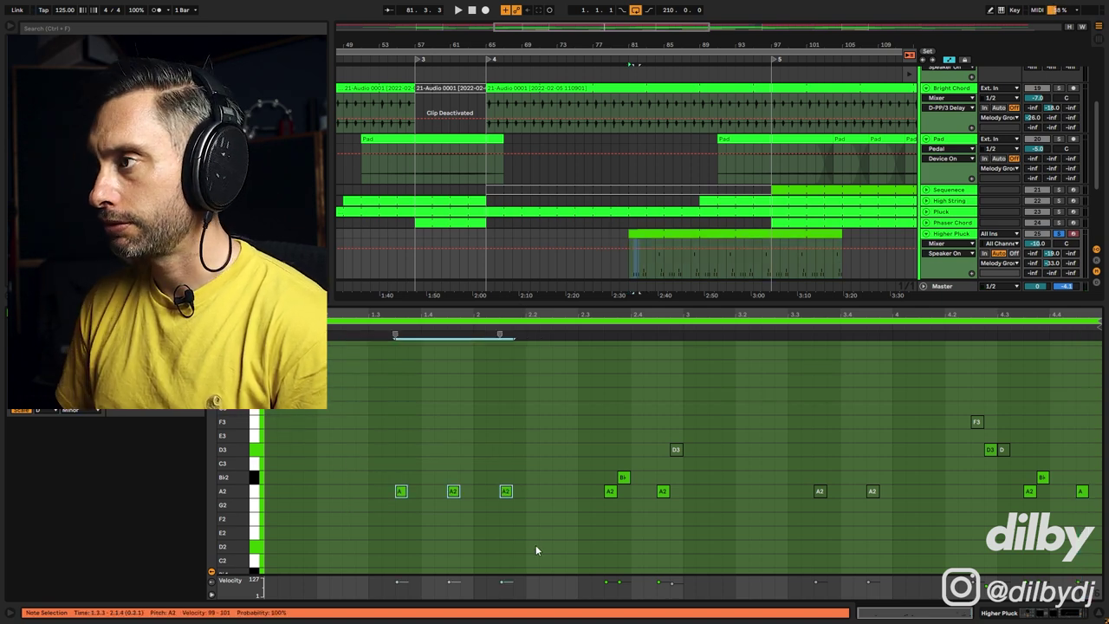
left_click(535, 544)
key("space")
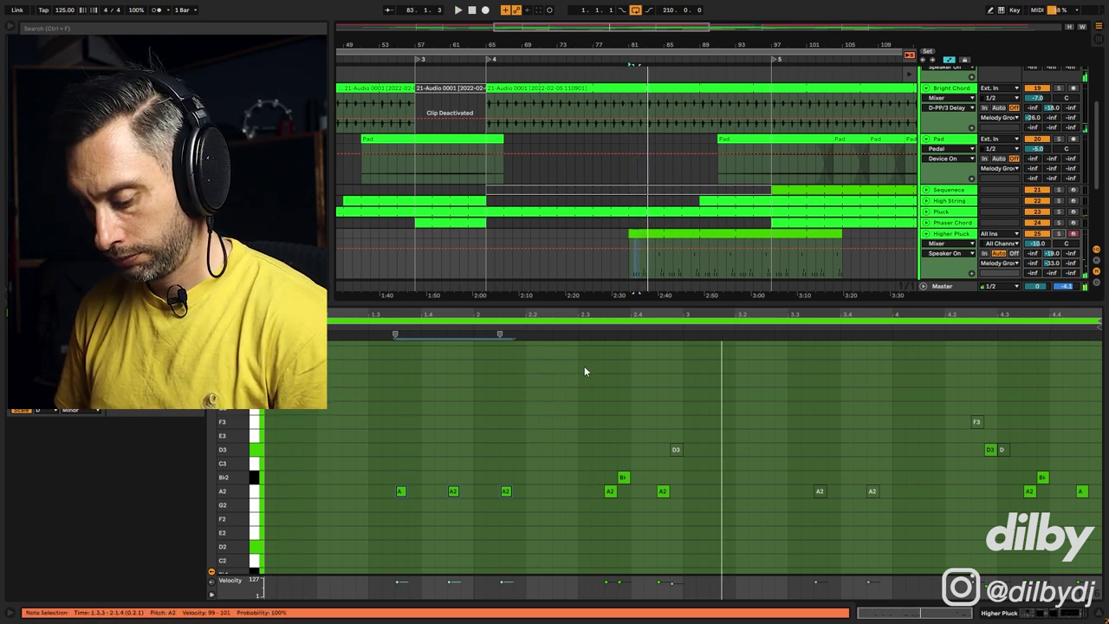
key("space")
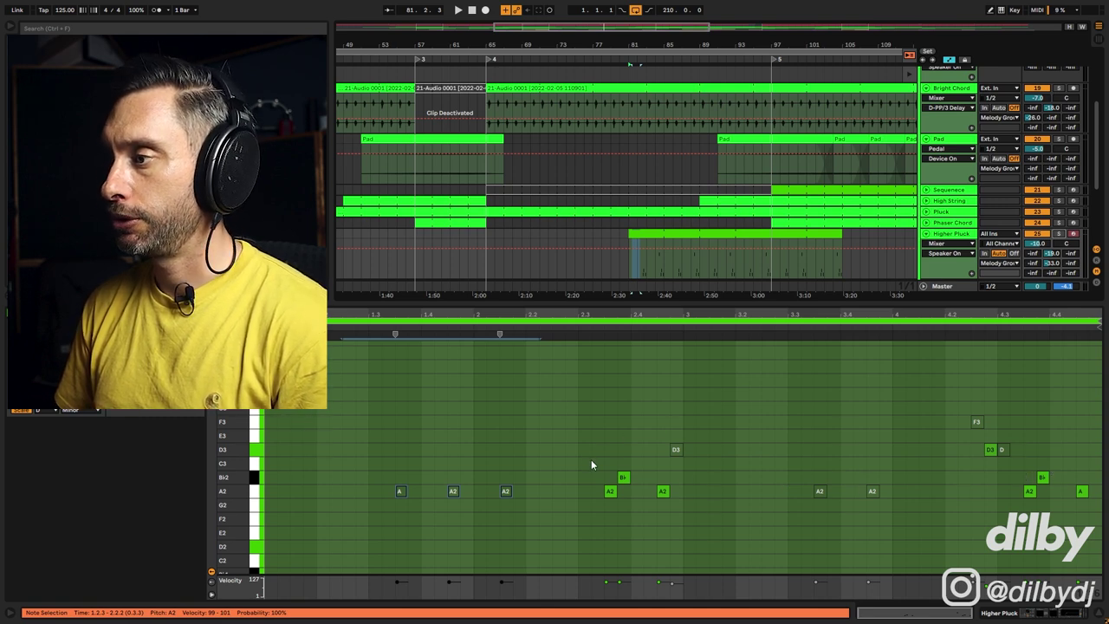
left_click_drag(587, 459, 680, 525)
left_click(992, 450)
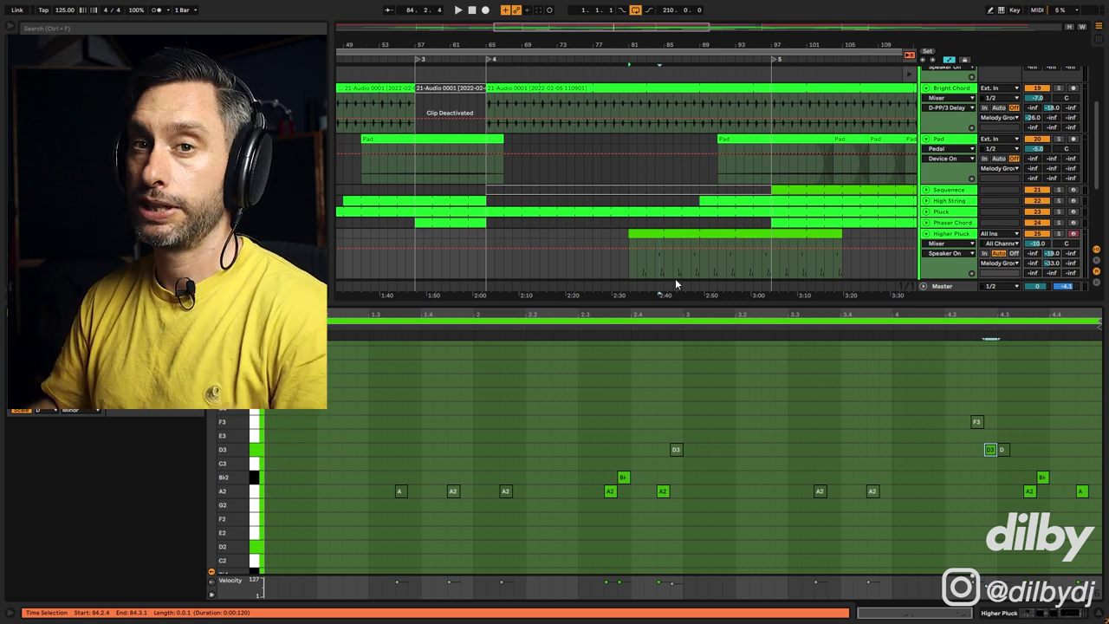
Show the Dub Chord clip's waveform and solo the Bright Chord track
scroll(675, 278, "down", 3)
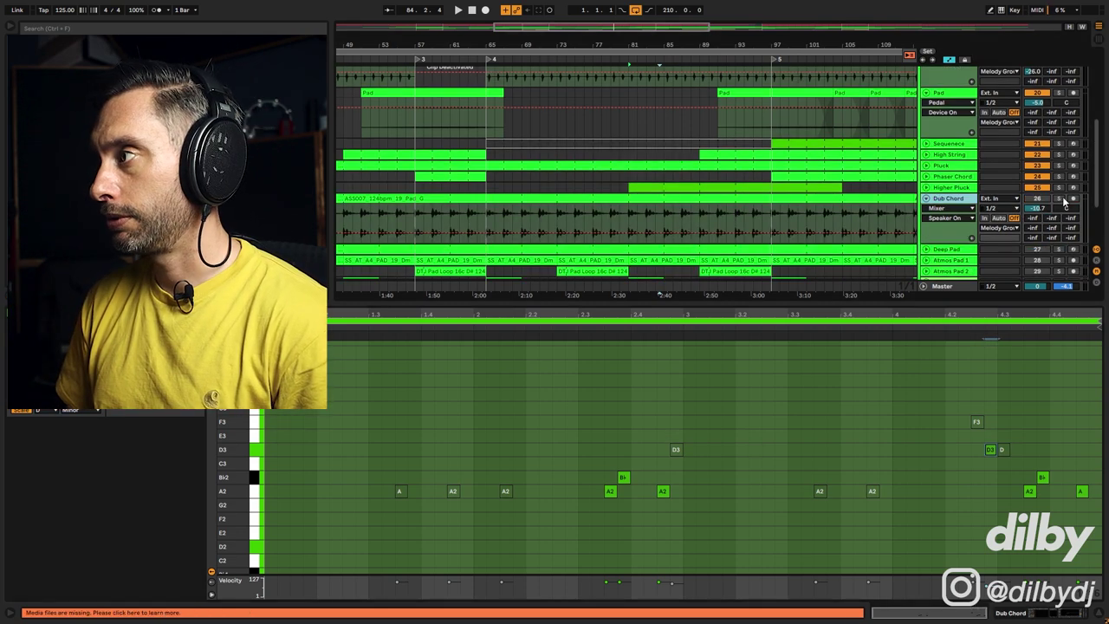
left_click(516, 214)
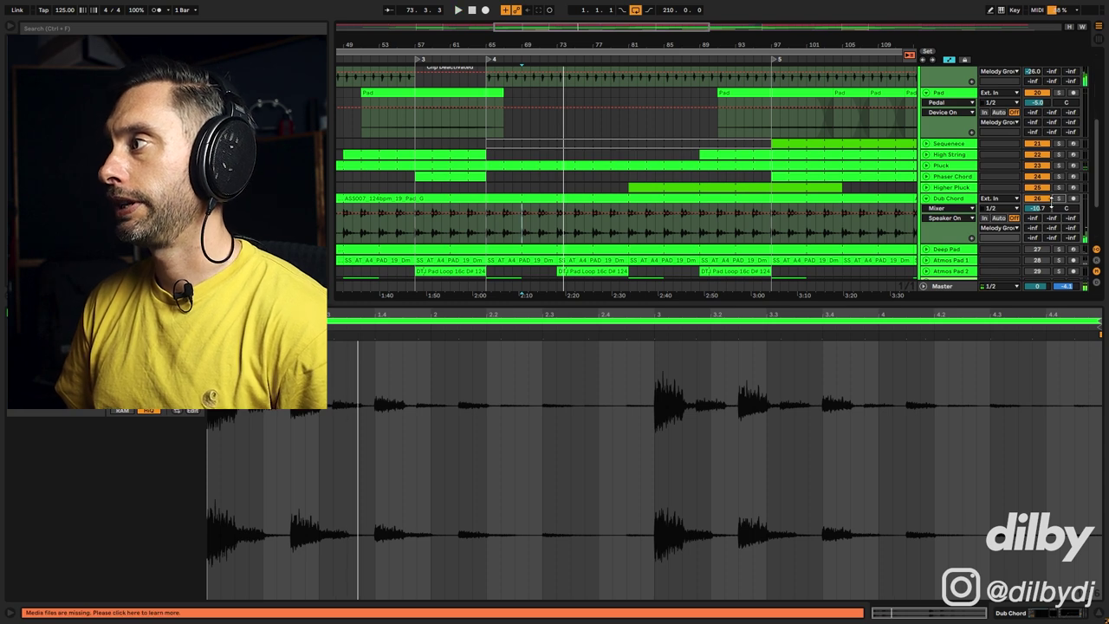
scroll(1062, 203, "up", 3)
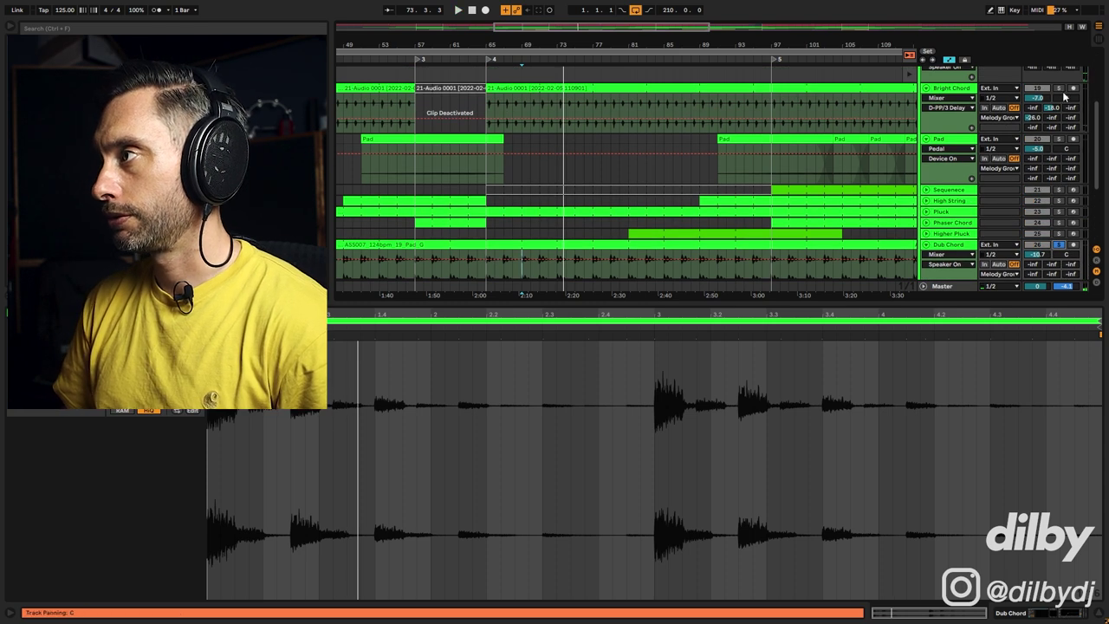
left_click(1058, 88)
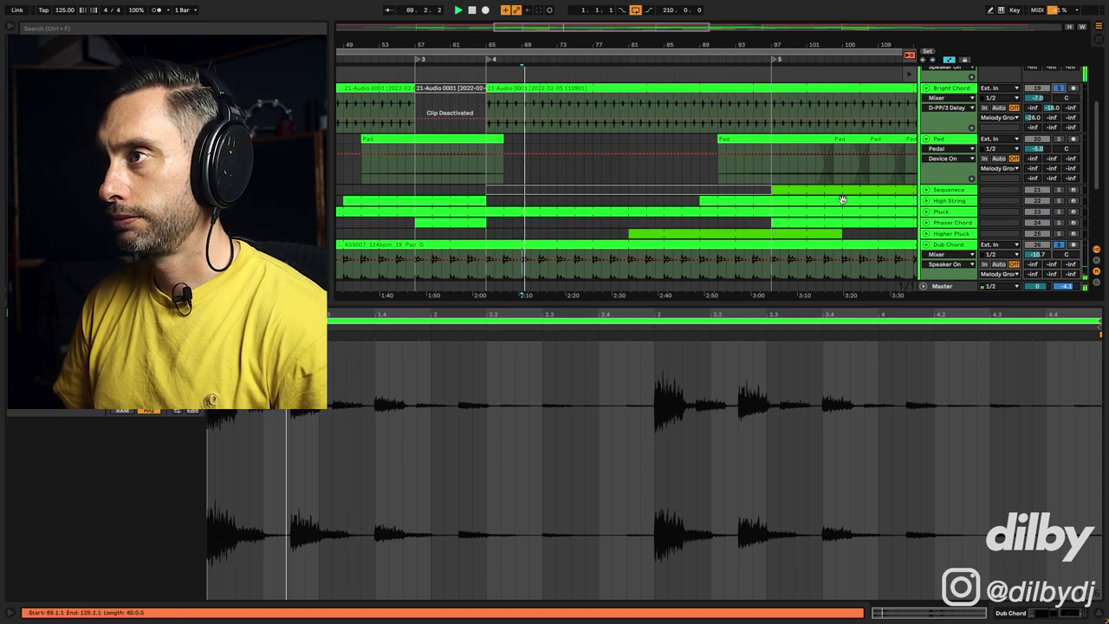
Select Dub Chord, show its devices, and open its clip's envelope settings from bar 69
scroll(881, 190, "down", 2)
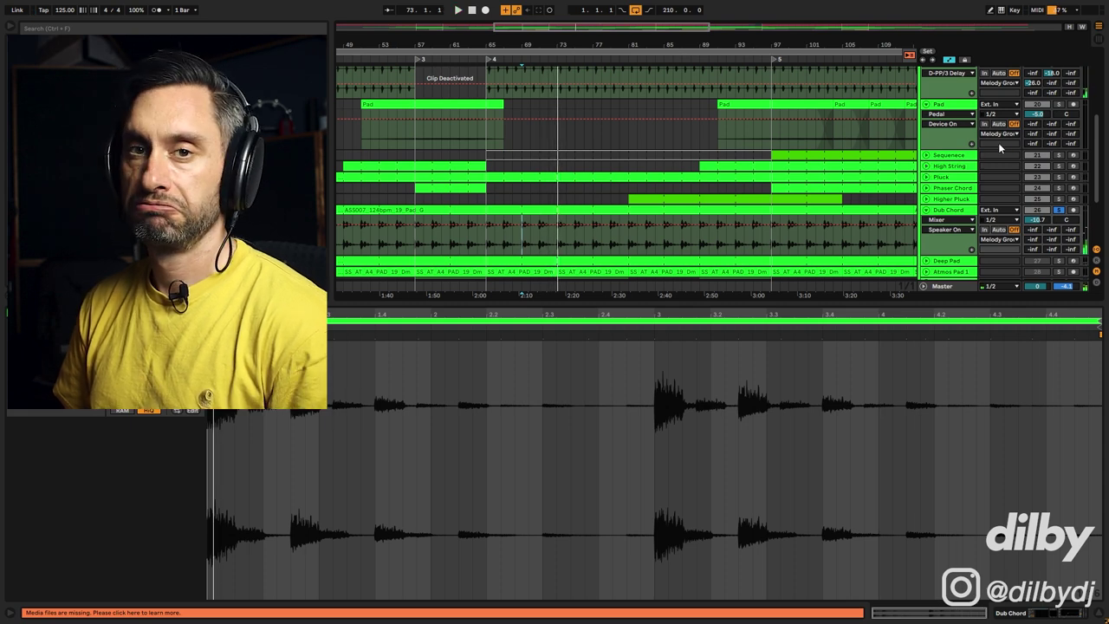
scroll(866, 181, "down", 2)
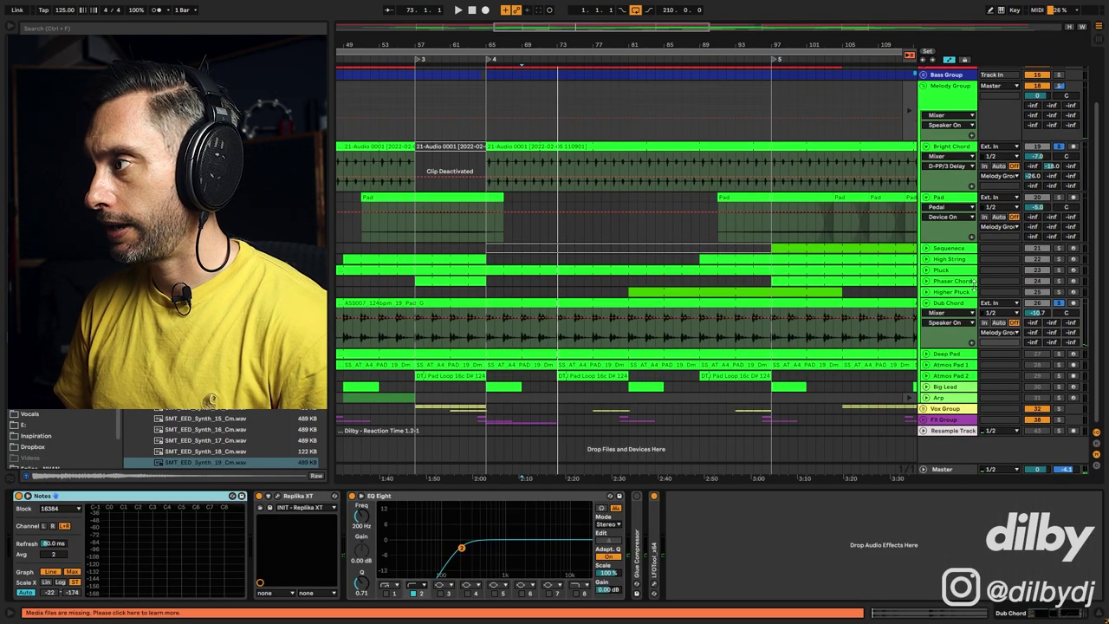
left_click(948, 302)
key("ctrl+alt+p")
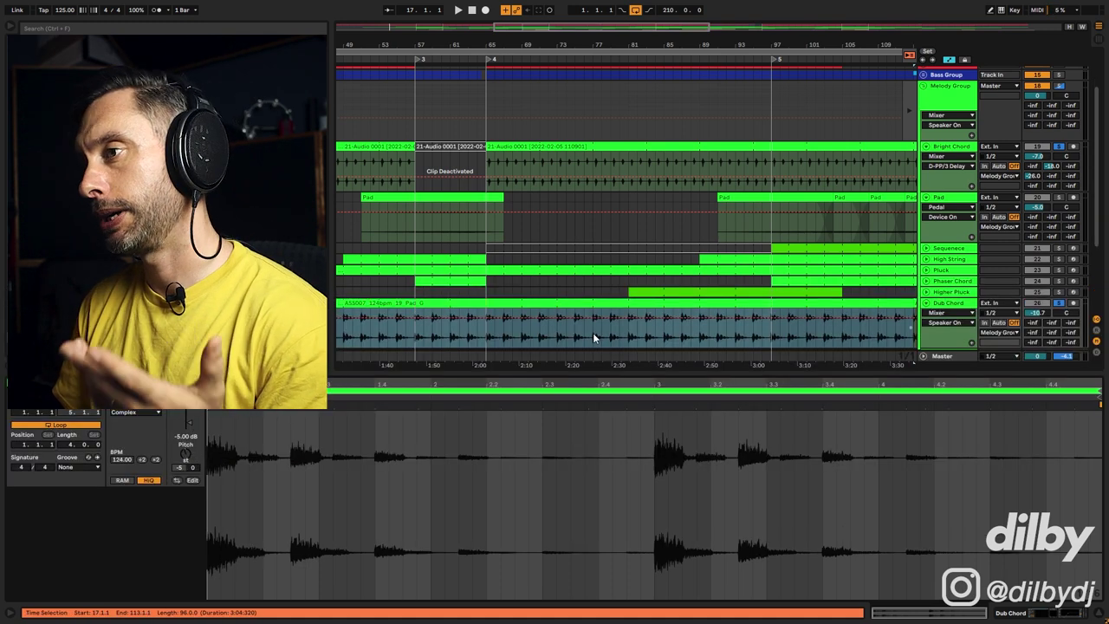
left_click(521, 338)
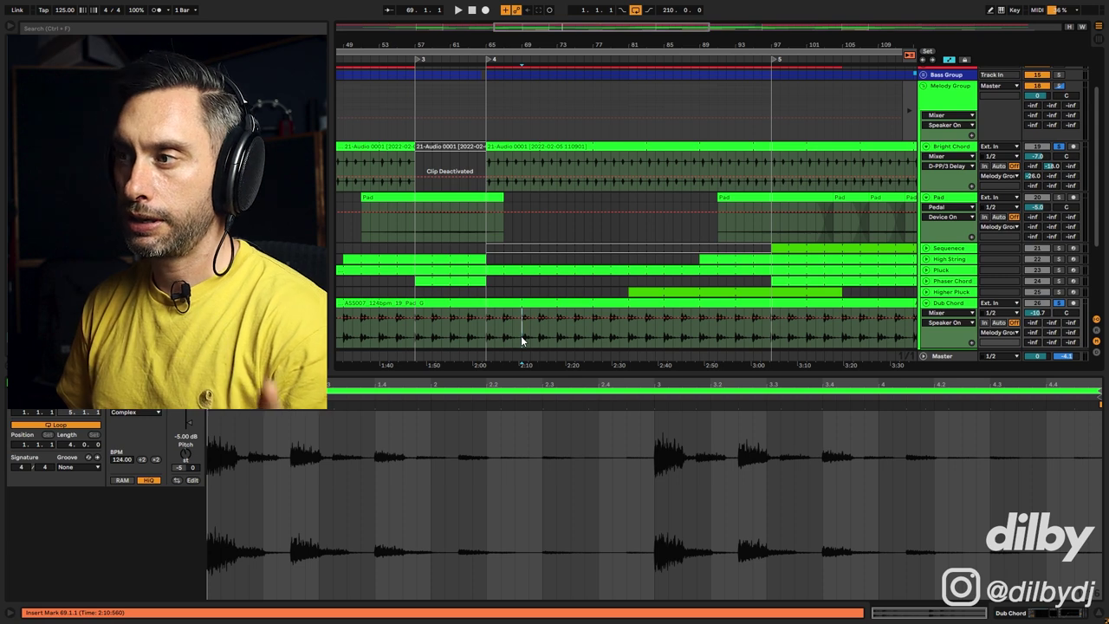
left_click(804, 322)
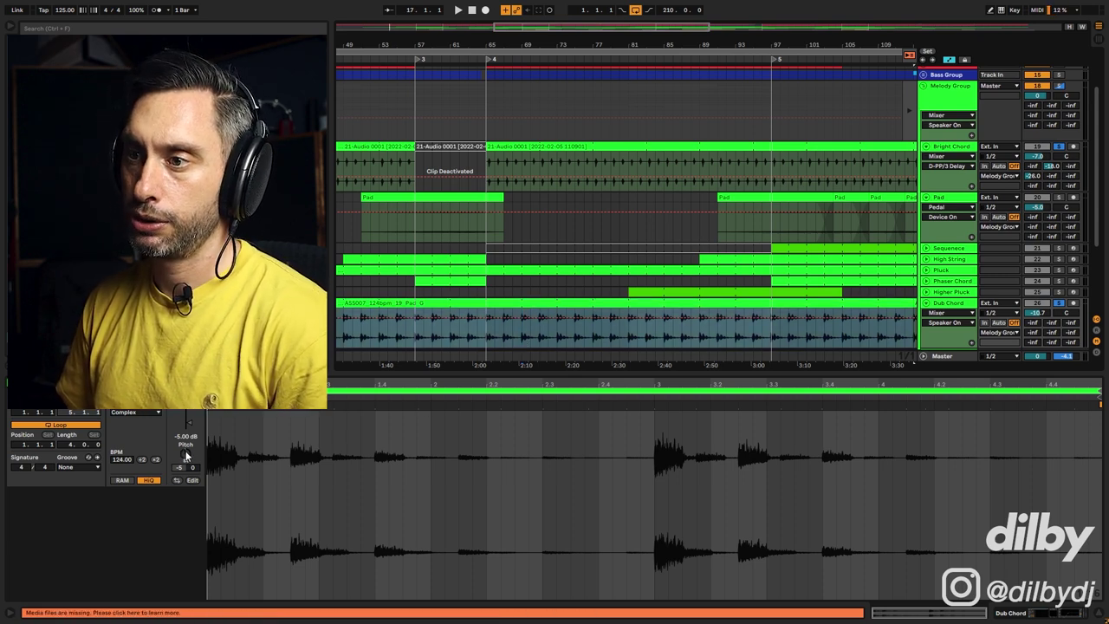
left_click(347, 453)
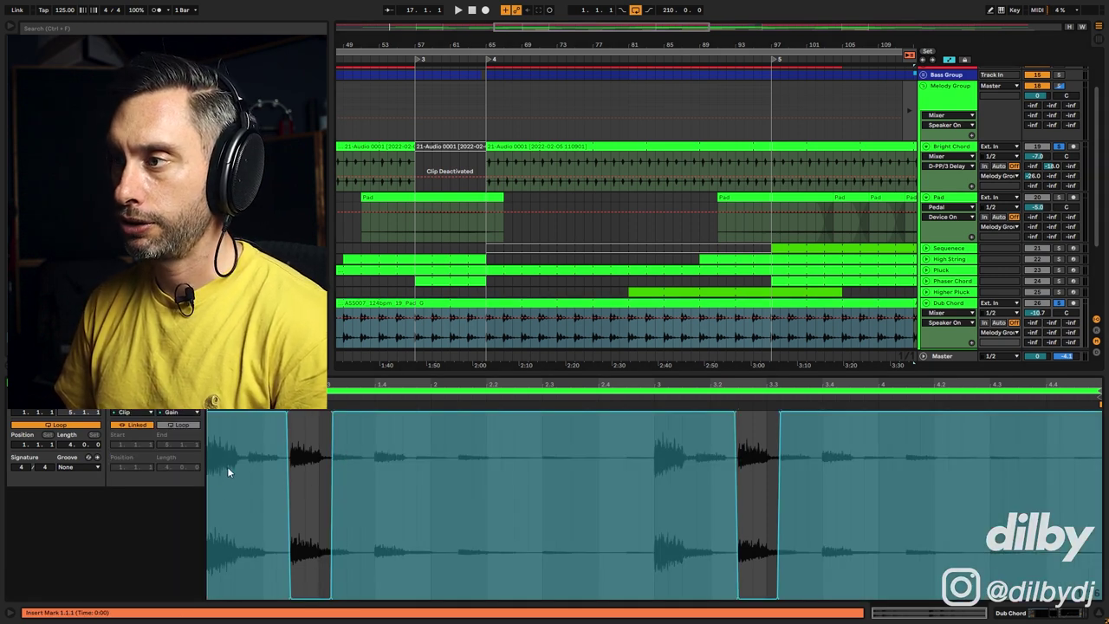
Split the Dub Chord clip over bars 69–73 and audition the part from bar 73
left_click_drag(523, 326, 555, 322)
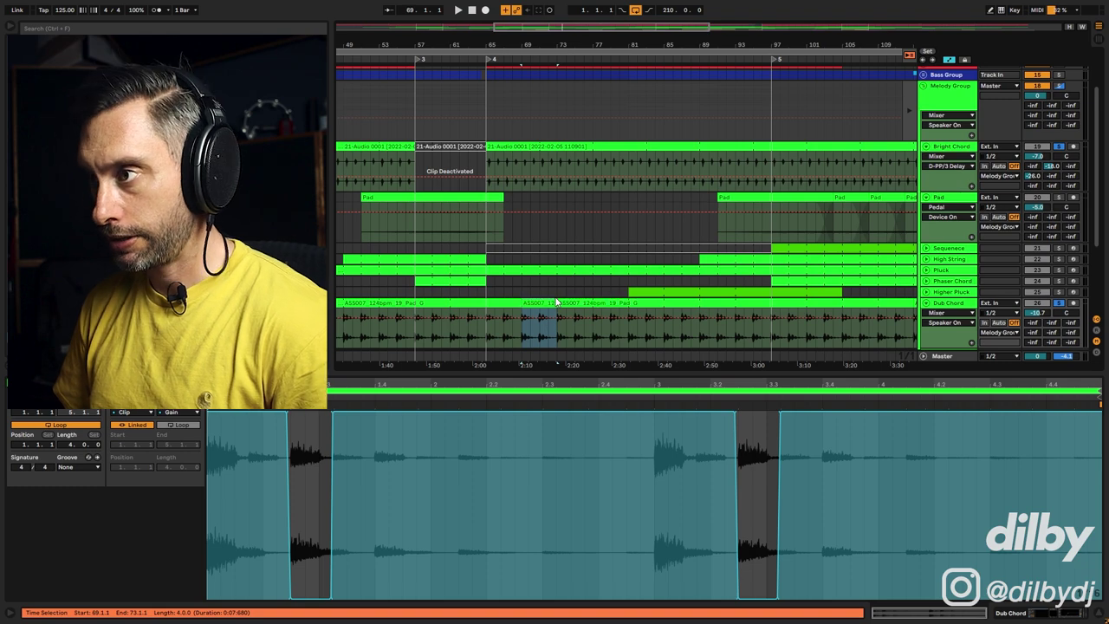
key("ctrl+e")
left_click_drag(248, 507, 892, 409)
scroll(206, 425, "right", 3)
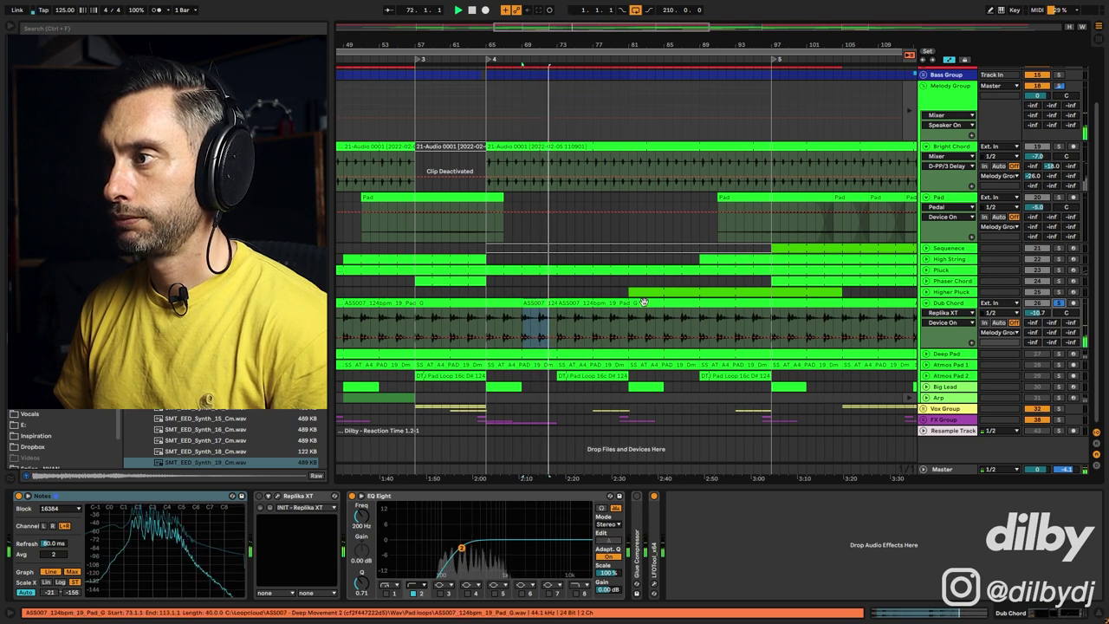
left_click(570, 302)
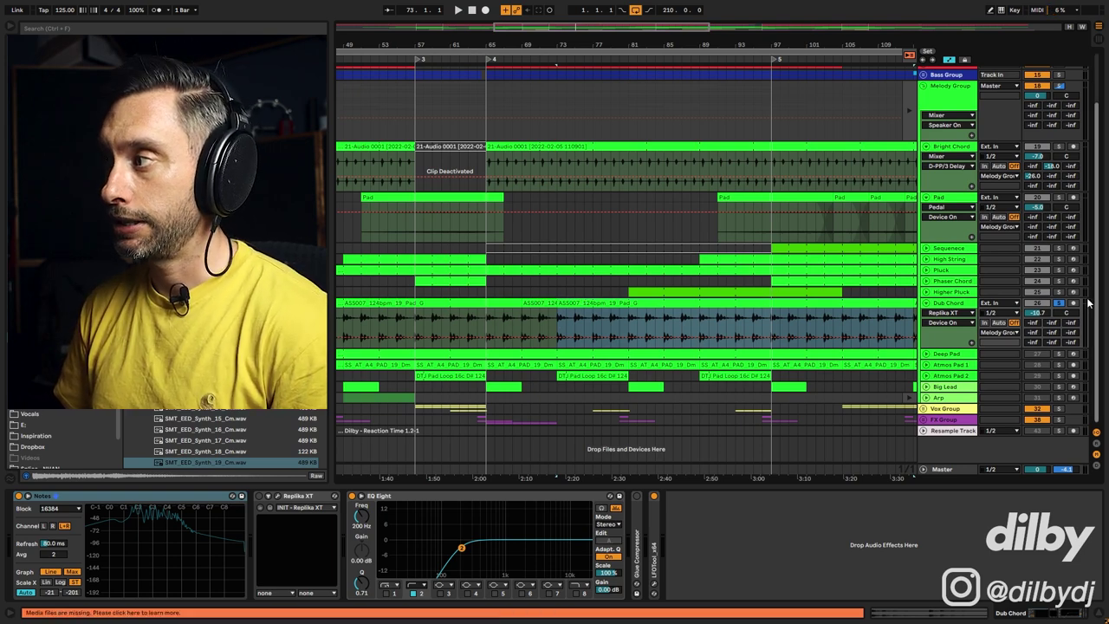
key("space")
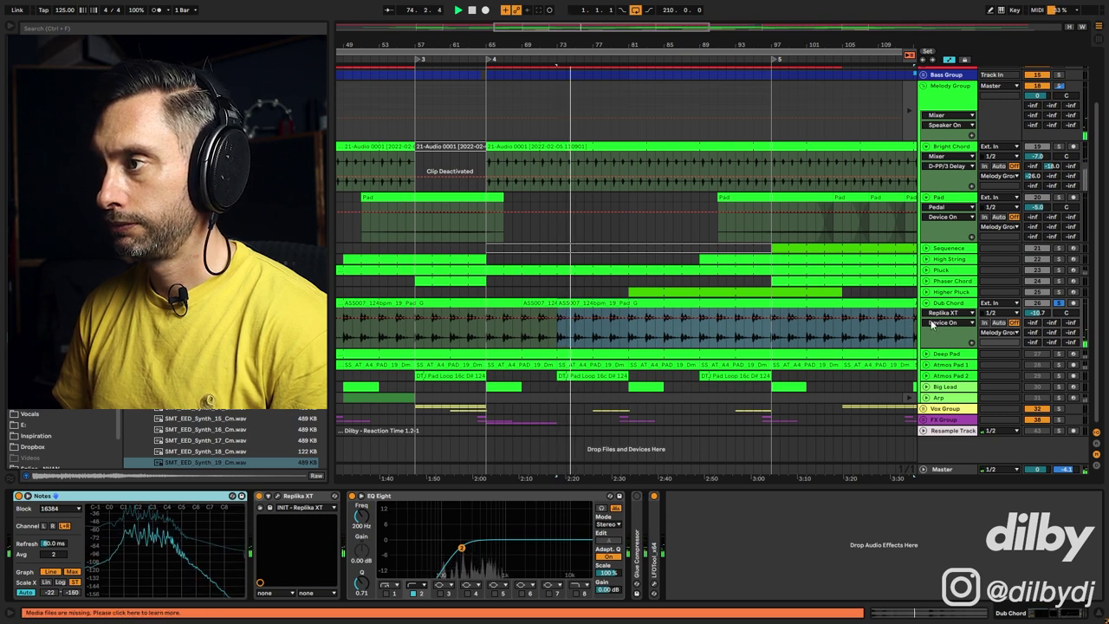
key("space")
left_click(524, 302)
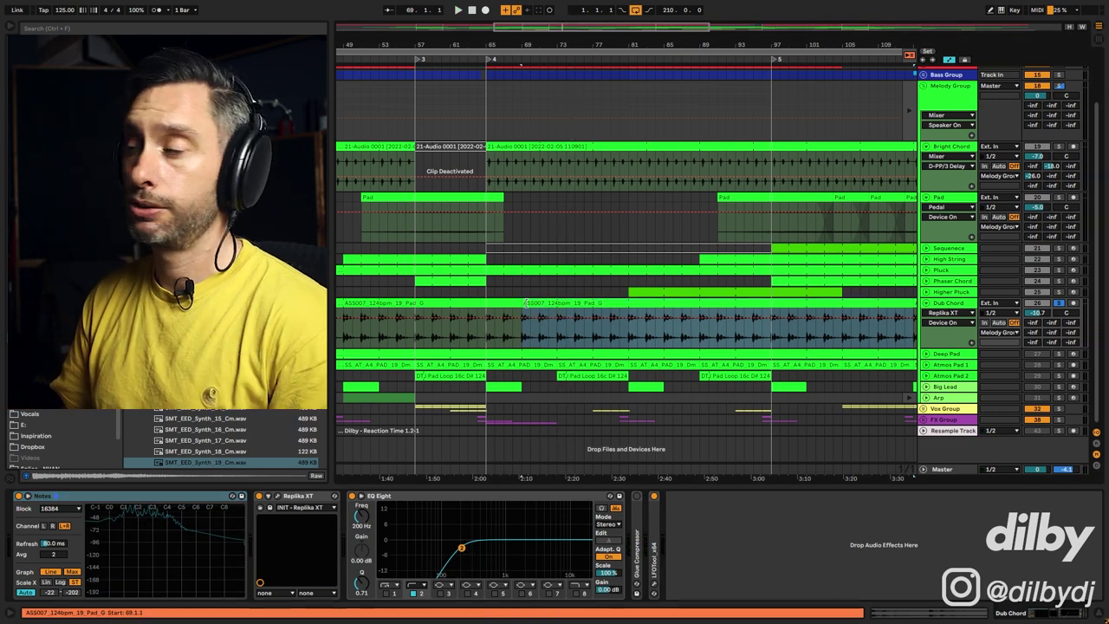
Select and expand Deep Pad, play it, and flip Simpler between Controls and Sample views
left_click(946, 353)
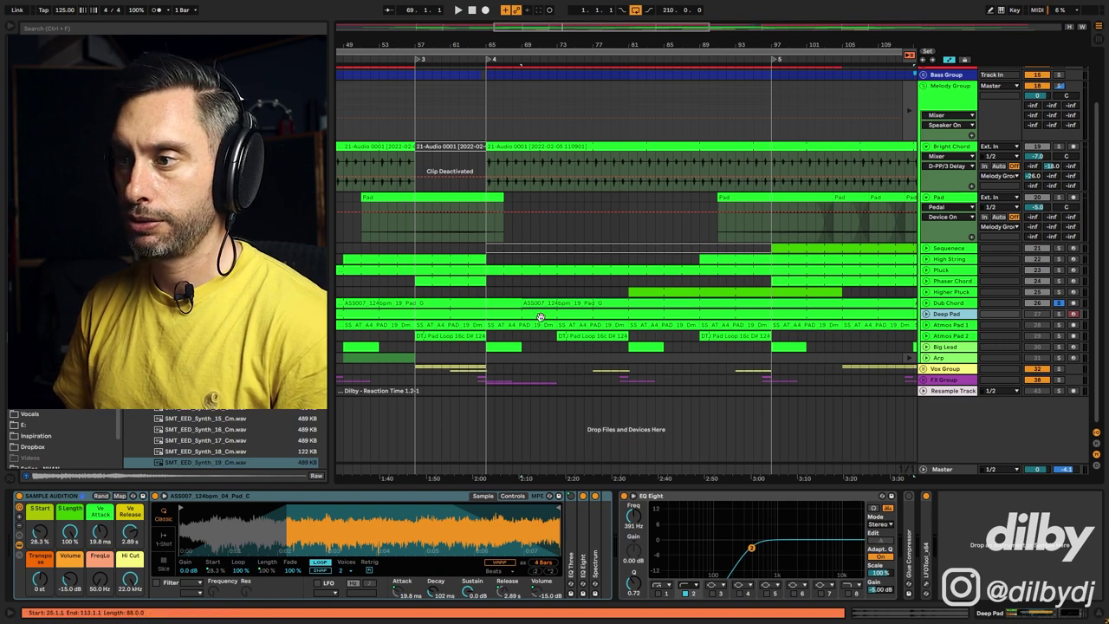
left_click(926, 314)
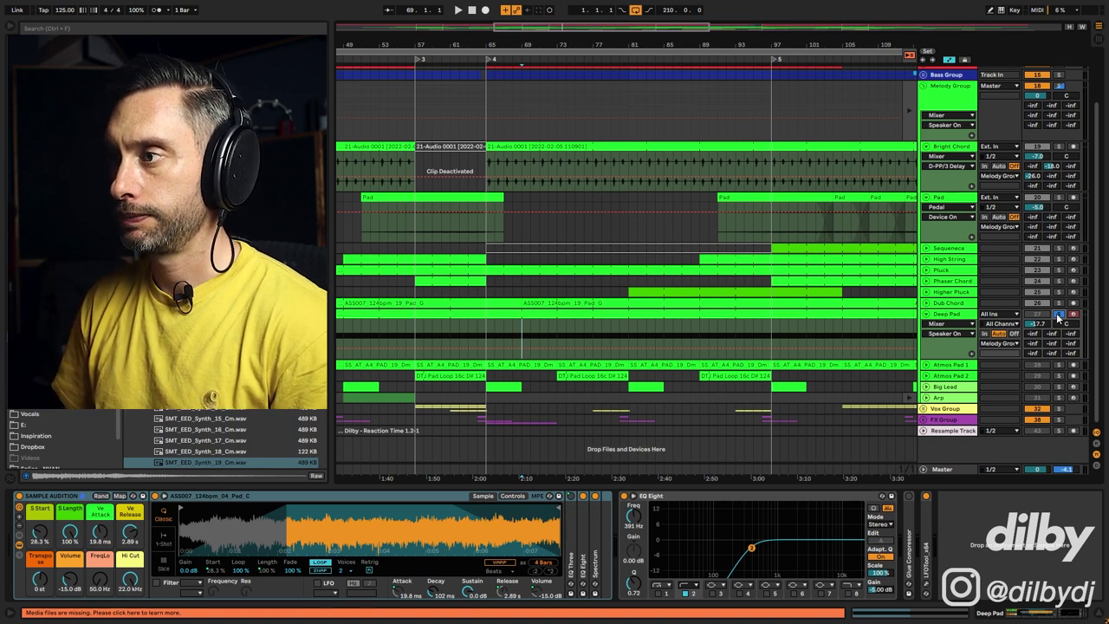
key("space")
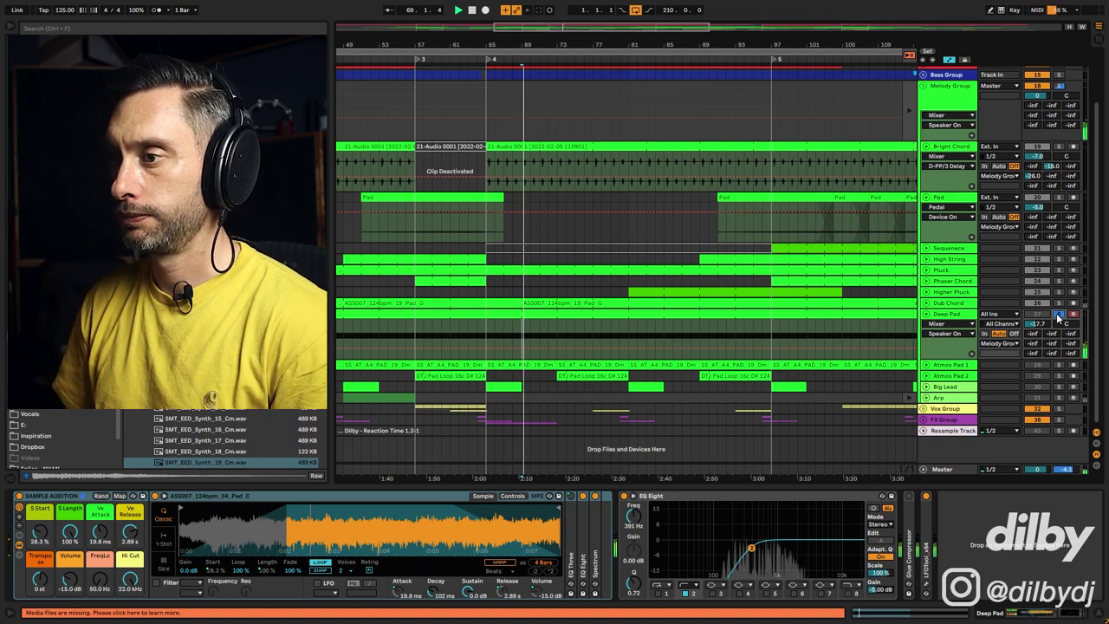
left_click(513, 496)
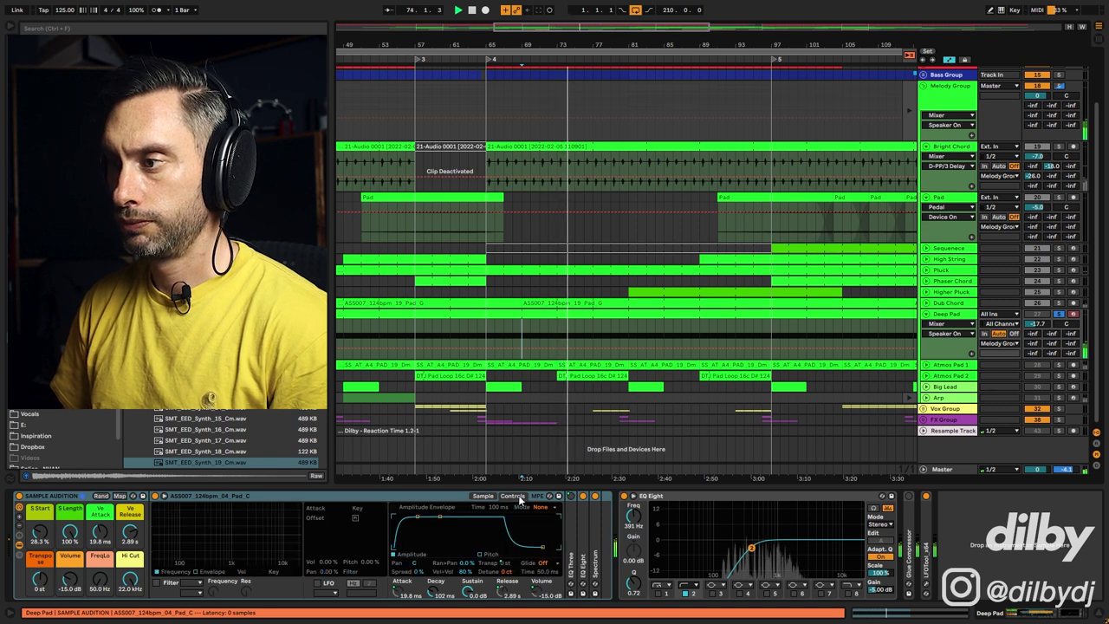
left_click(485, 497)
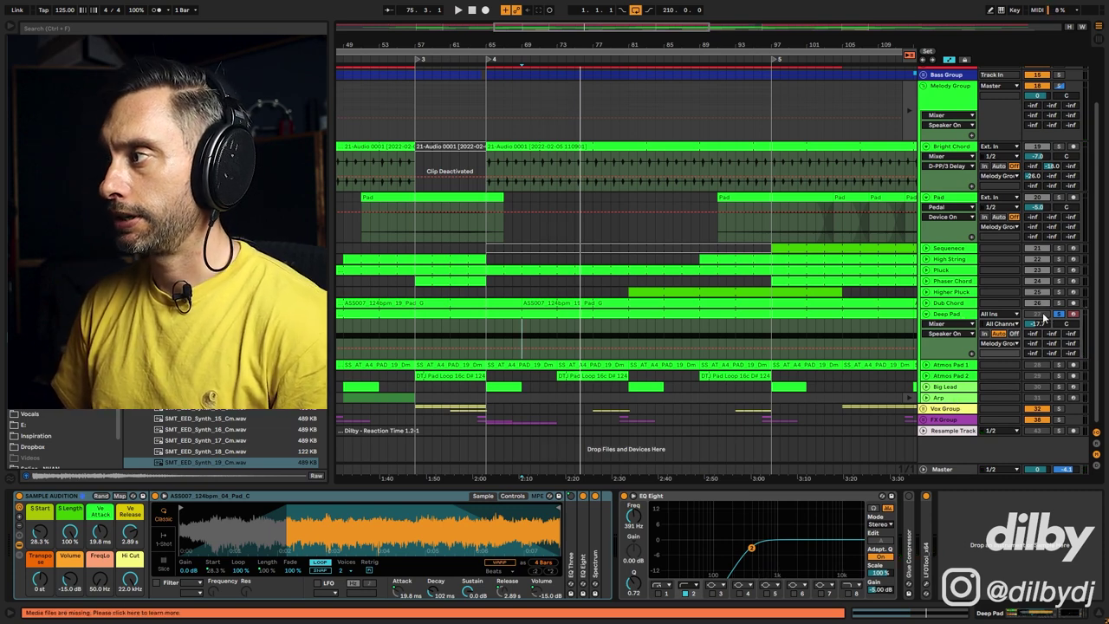
key("w")
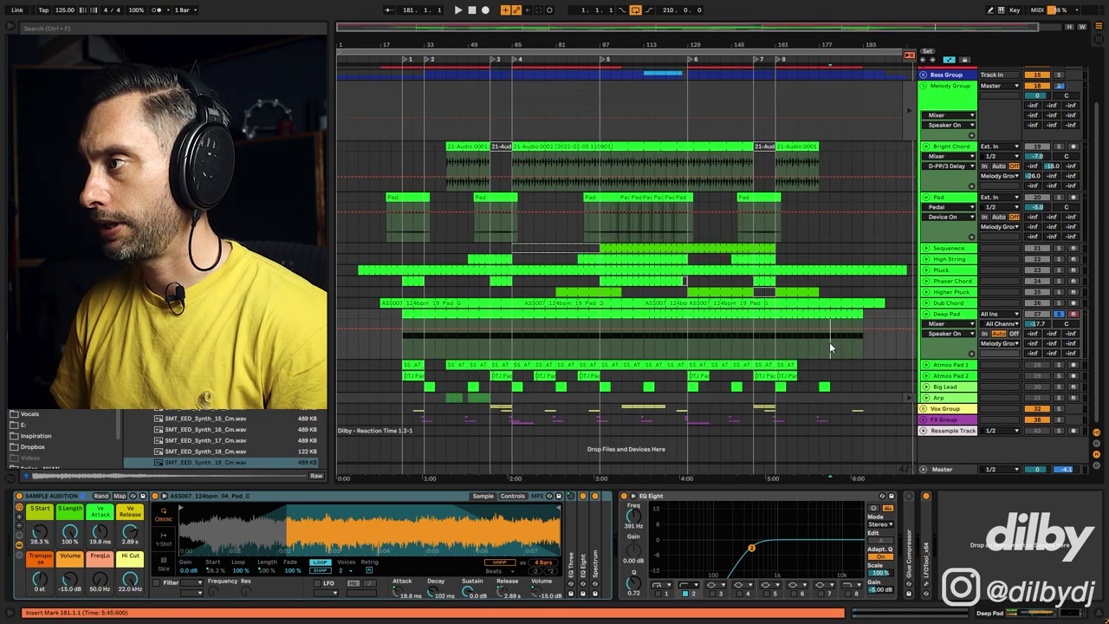
key("space")
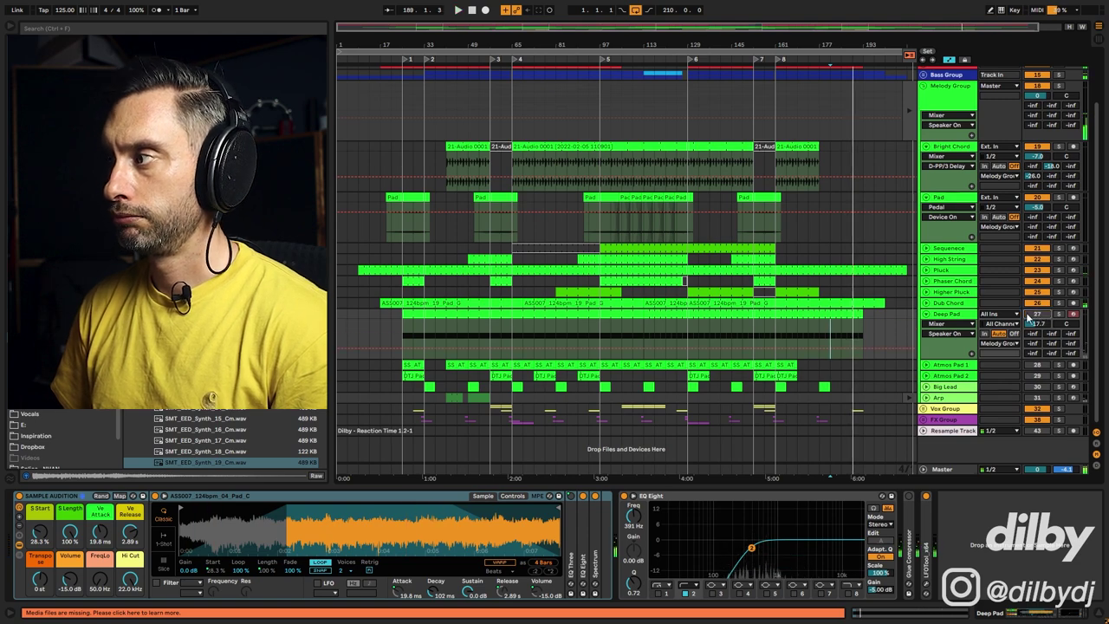
Inspect Atmos Pad 2 and Atmos Pad 1, expand Atmos Pad 1 at bar 65, and check its EffectRack
left_click(944, 376)
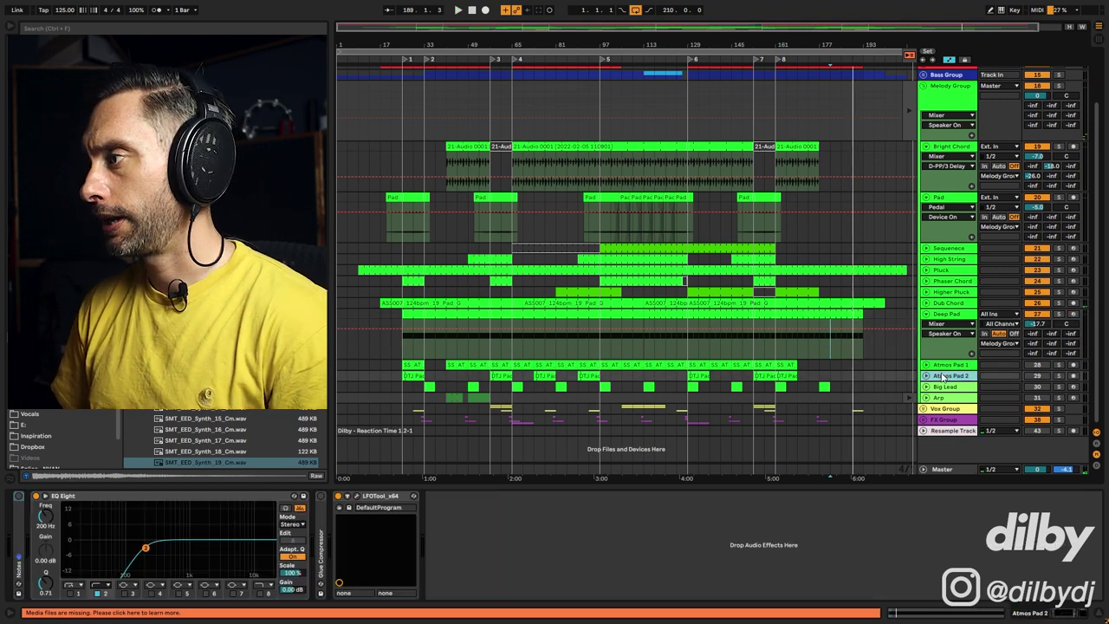
left_click(949, 364)
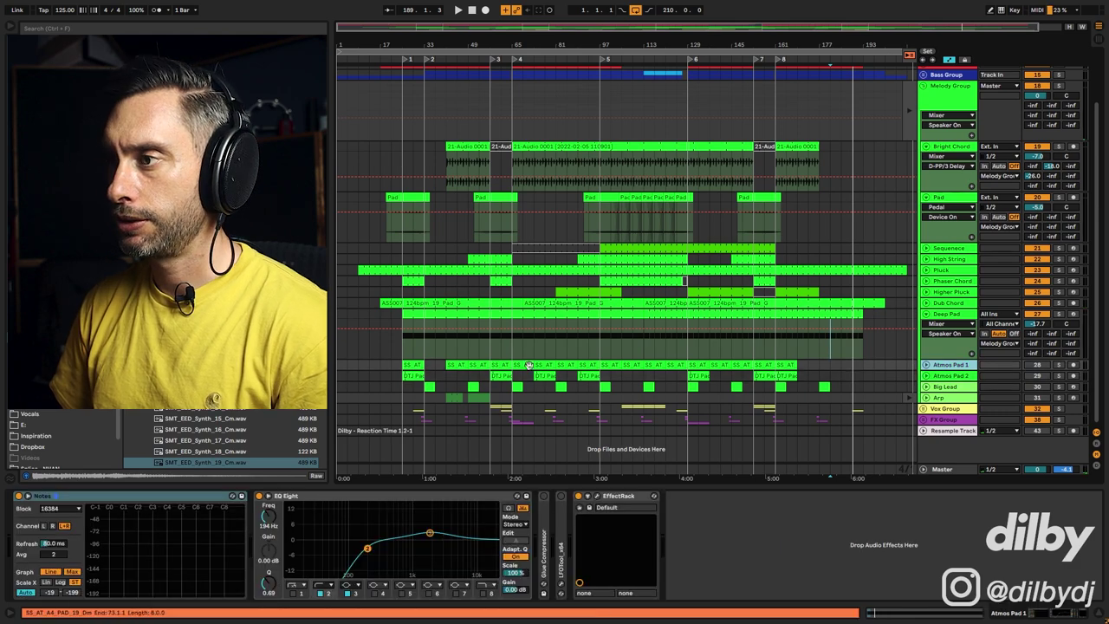
left_click(519, 364)
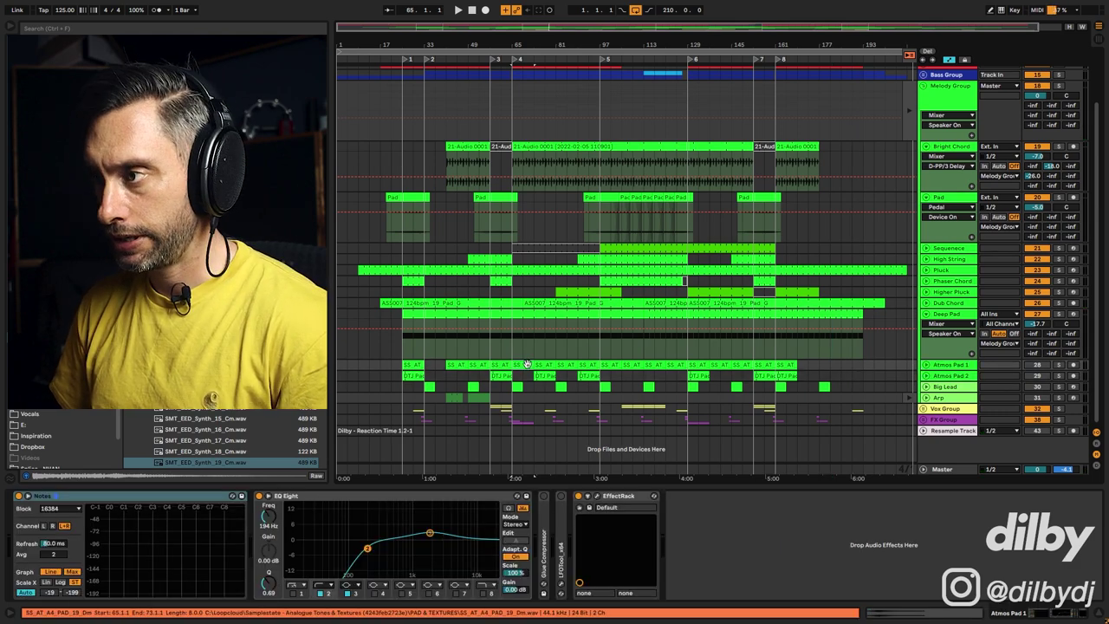
double_click(587, 351)
scroll(956, 262, "down", 2)
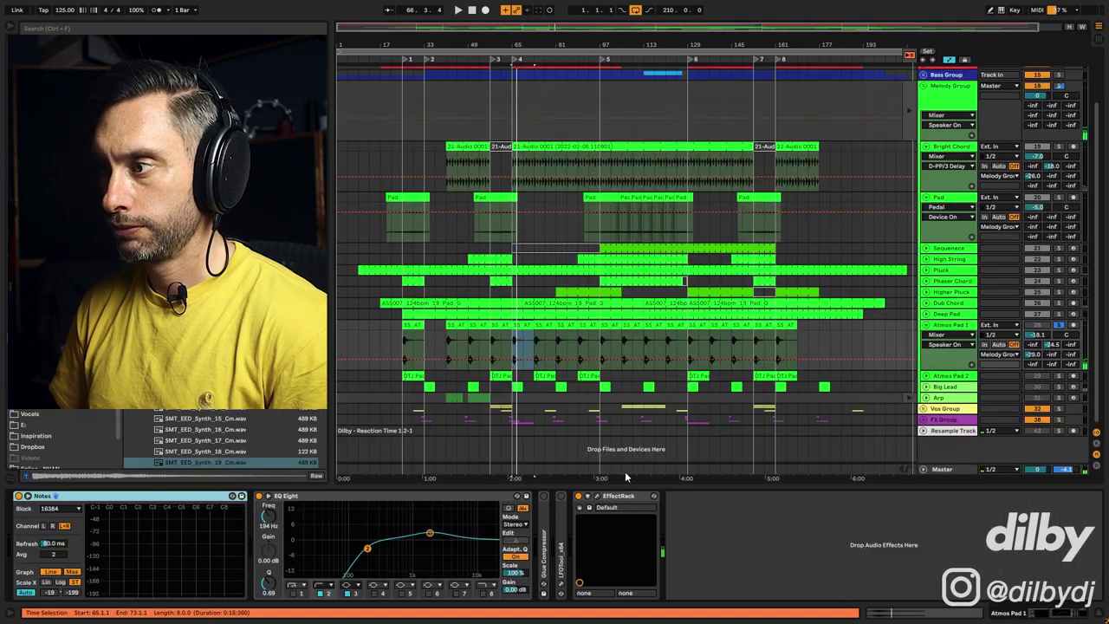
left_click(587, 497)
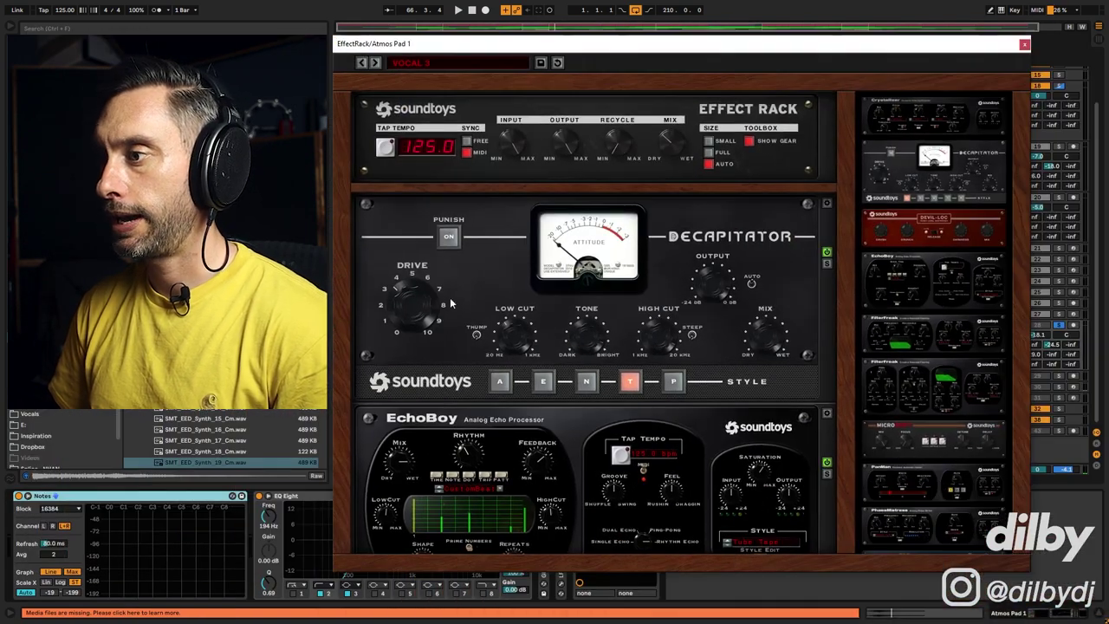
scroll(653, 255, "down", 3)
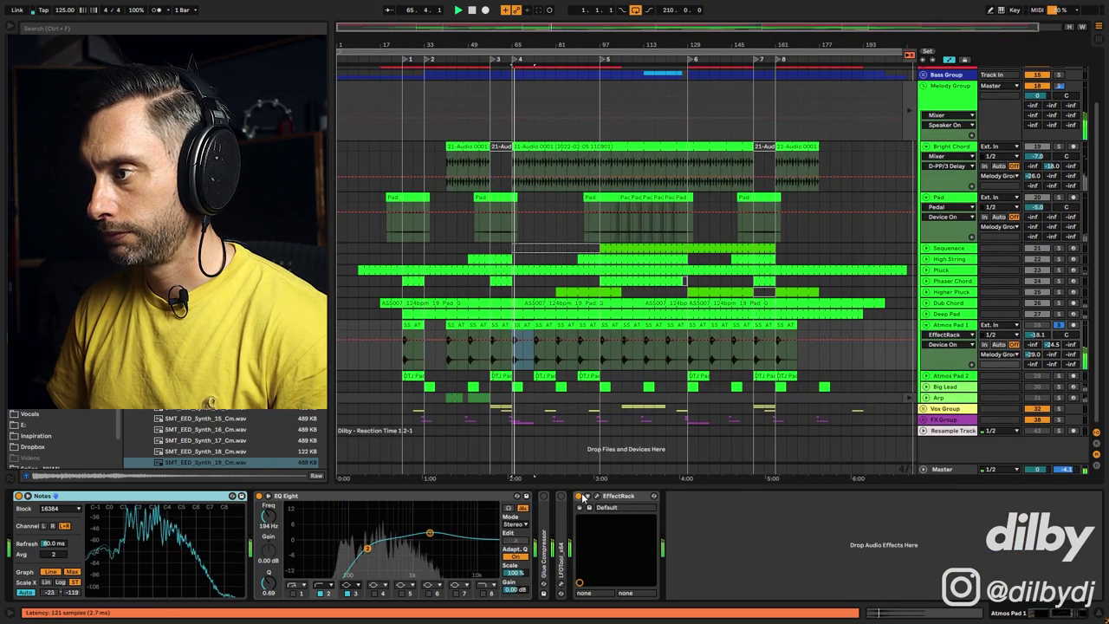
left_click(581, 500)
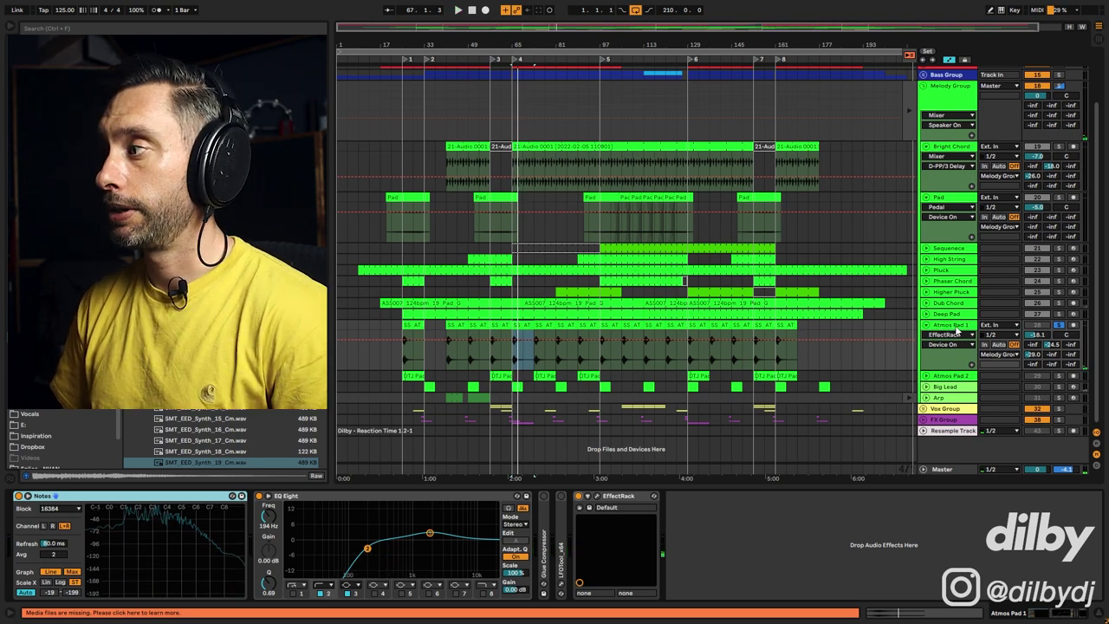
left_click(518, 360)
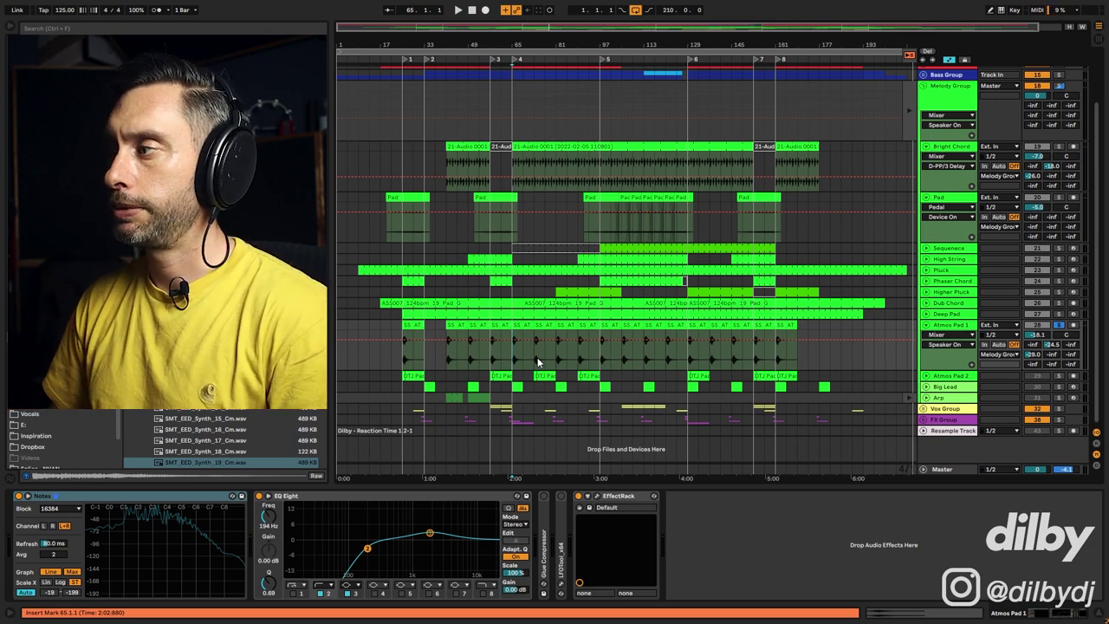
Open Atmos Pad 2's DTJ Pad clip waveform, zoom into bars 65–95, then back out to the full song
left_click(954, 376)
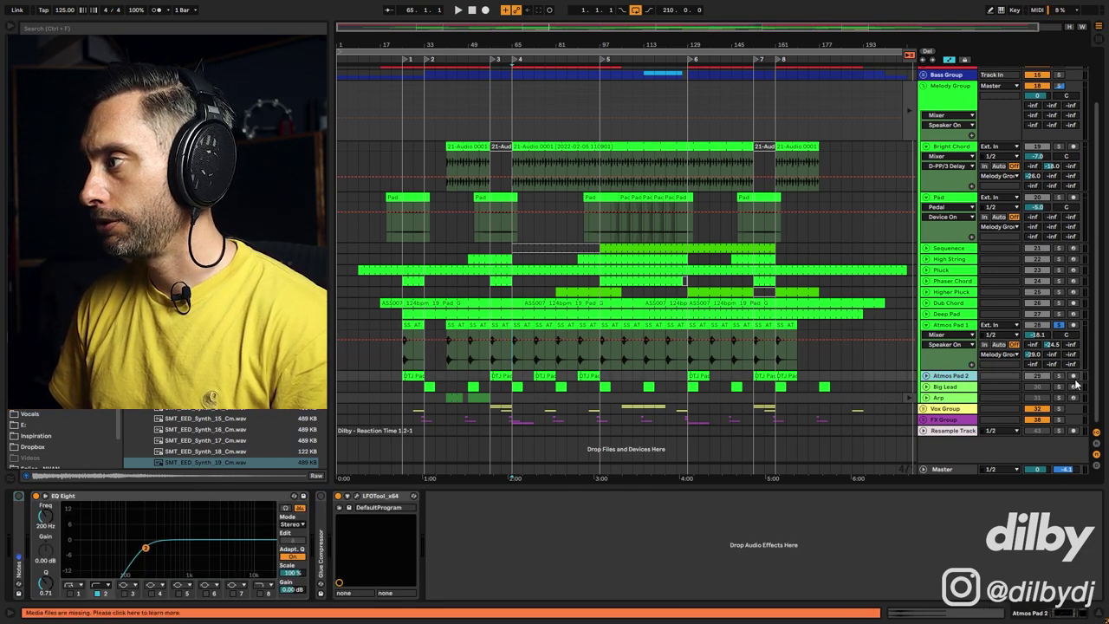
left_click(545, 378)
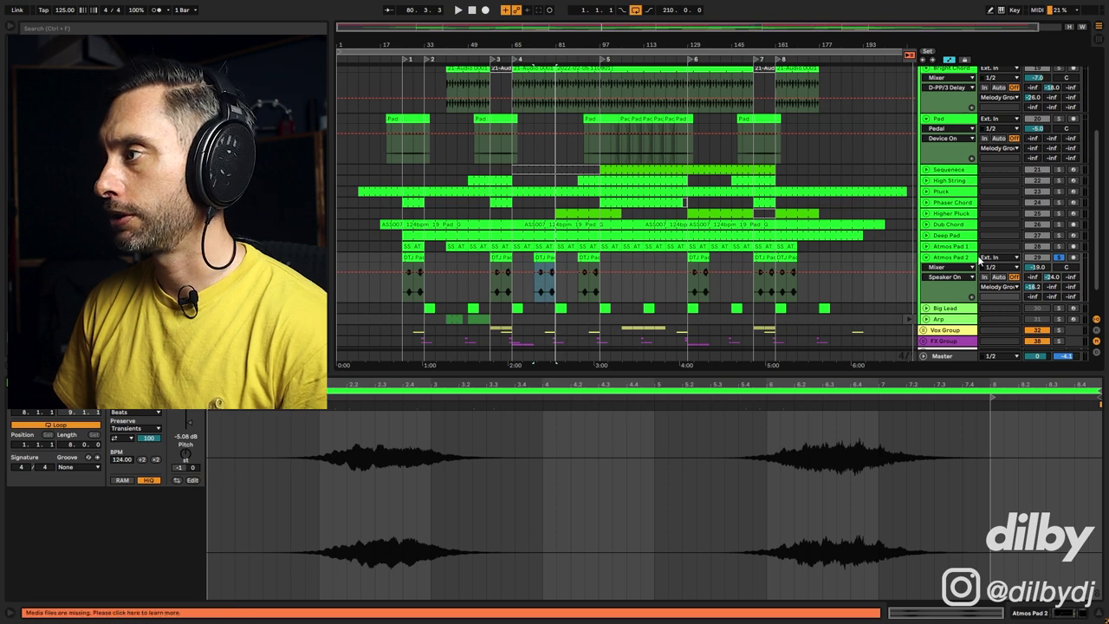
key("z")
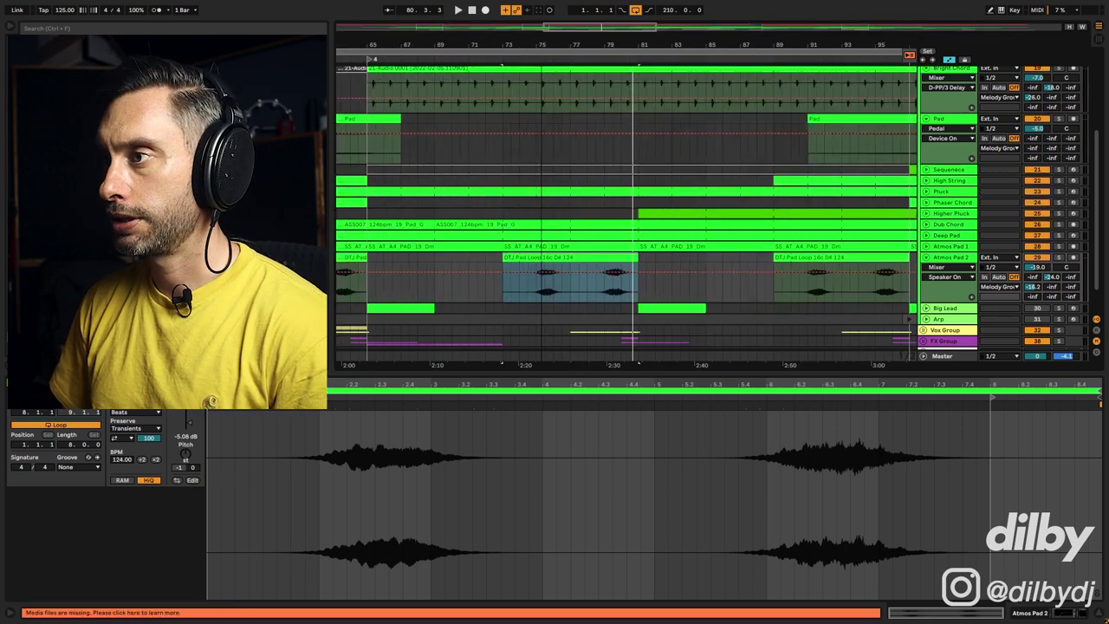
left_click(527, 281)
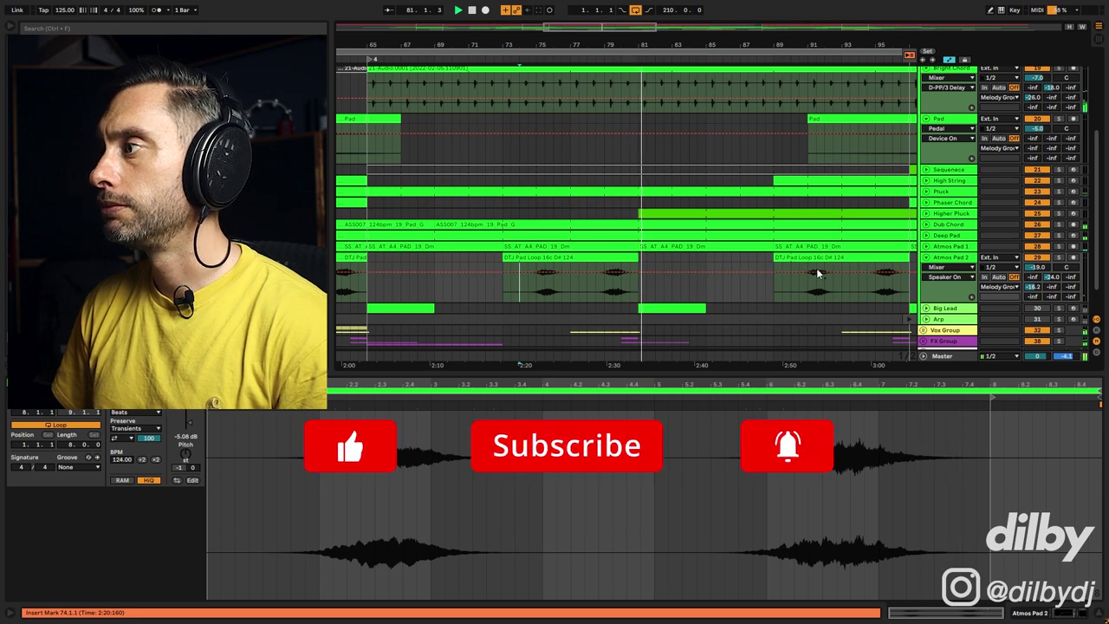
key("w")
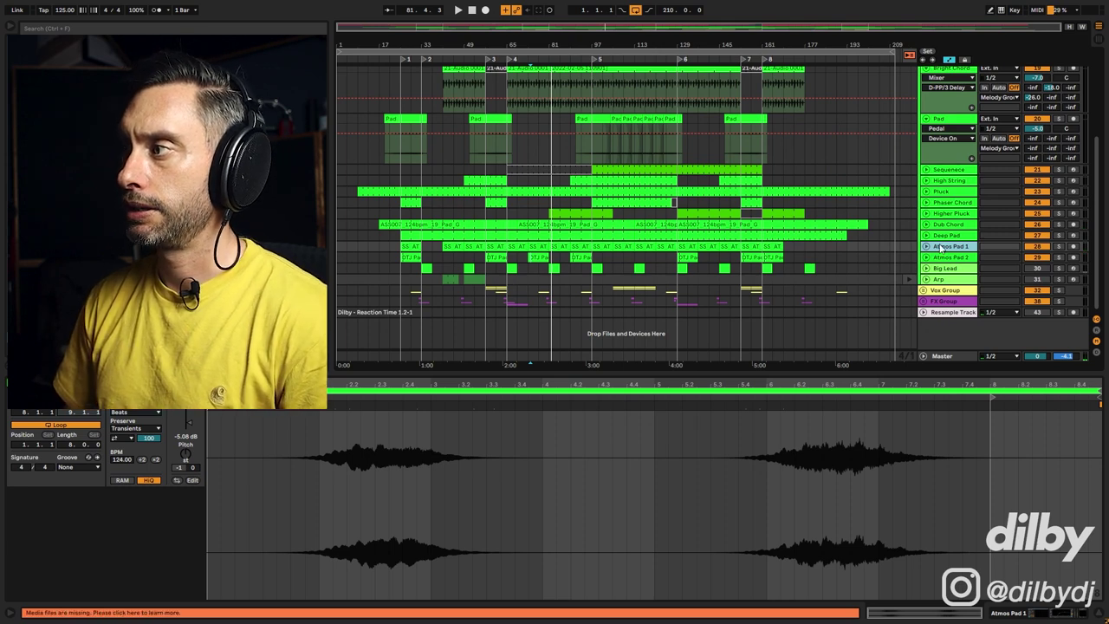
left_click(951, 258)
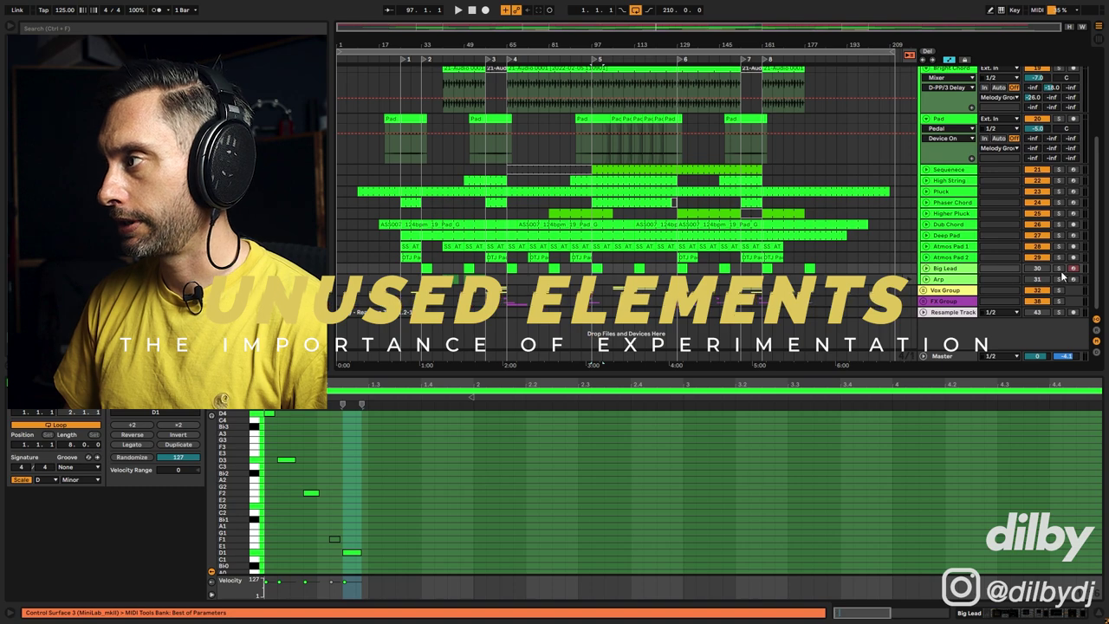
Play the Big Lead track soloed from its clip at bar 113, then unsolo it
left_click(1058, 268)
key("space")
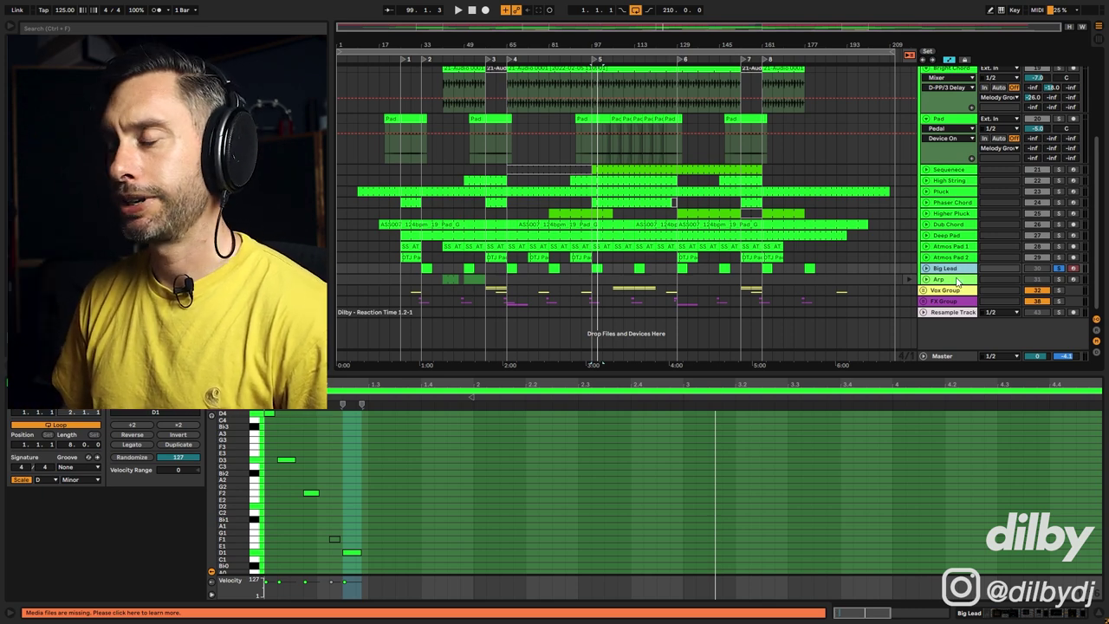
left_click(638, 269)
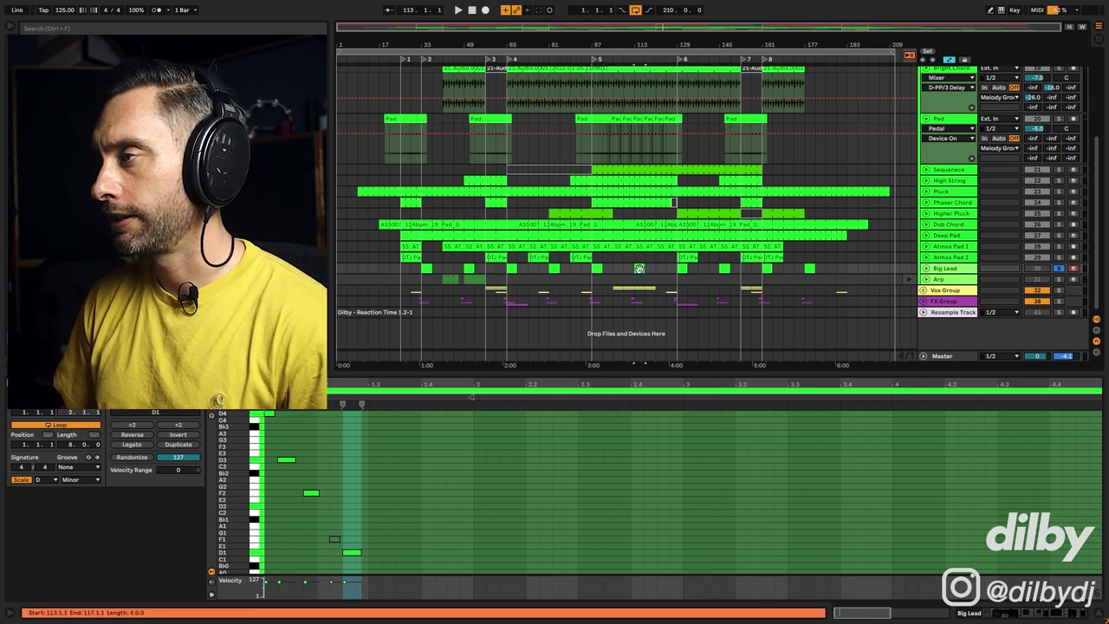
left_click(1060, 269)
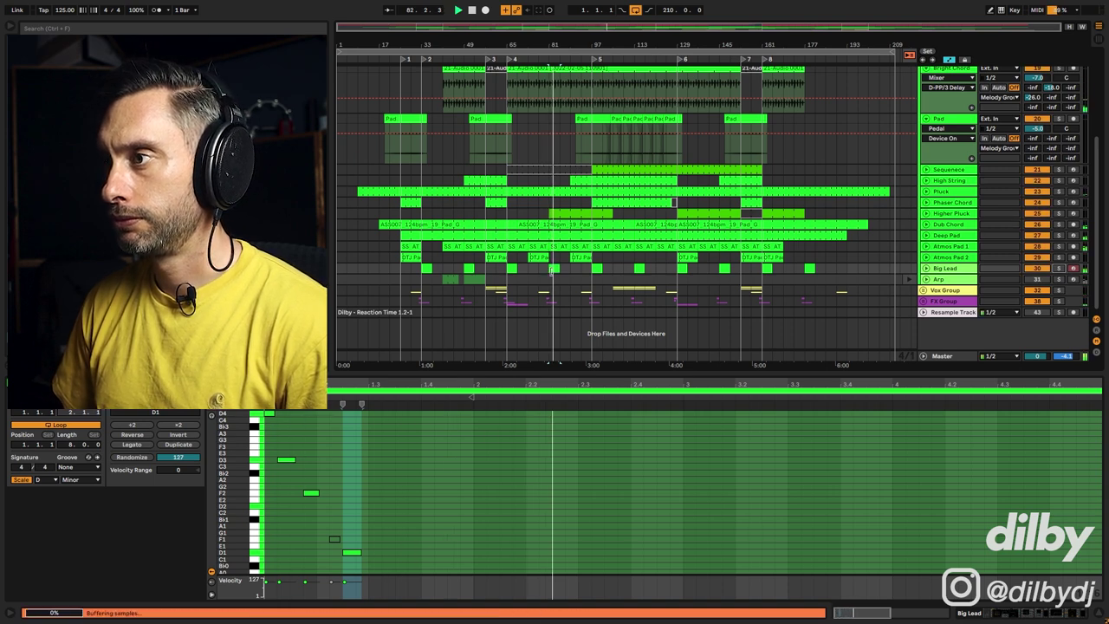
Briefly solo the Arp track, unsolo it, and jump playback to around bar 181
left_click(1042, 281)
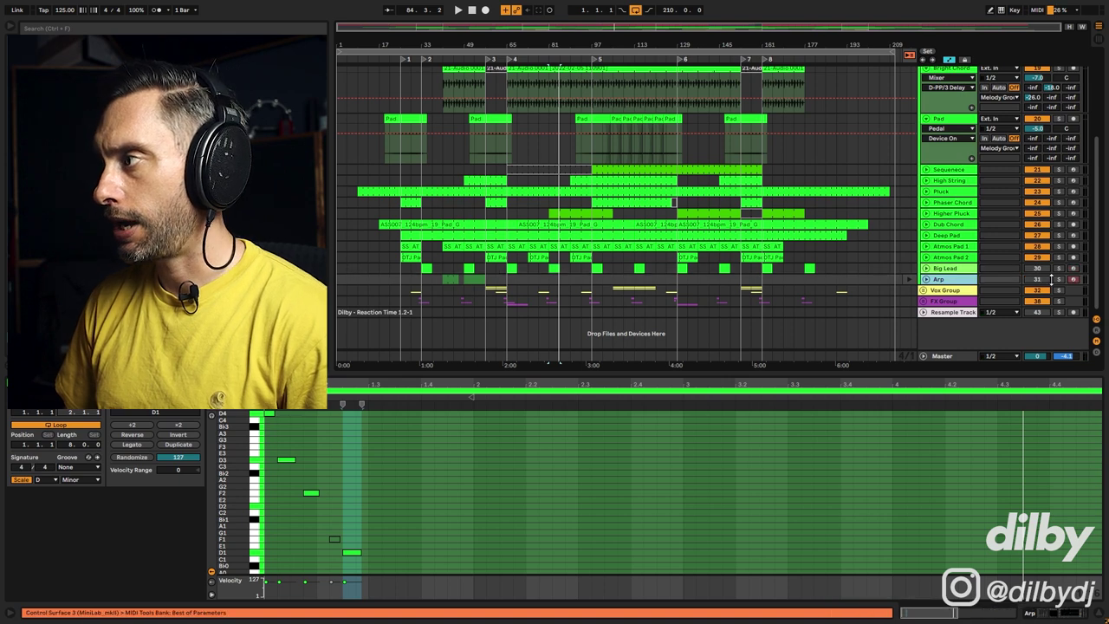
left_click(1060, 280)
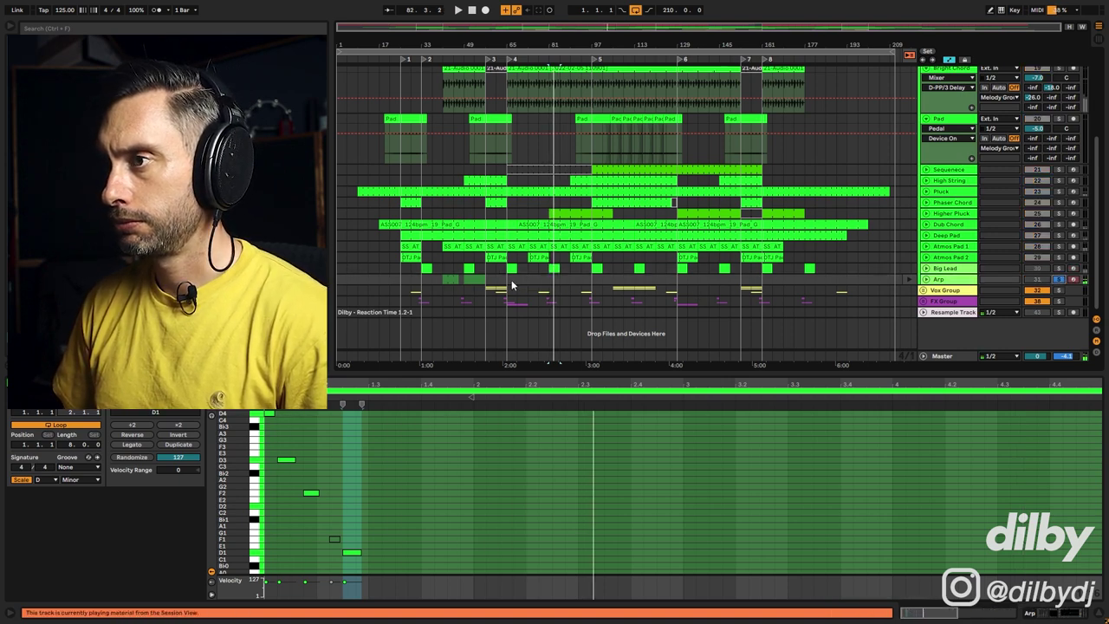
left_click(1060, 280)
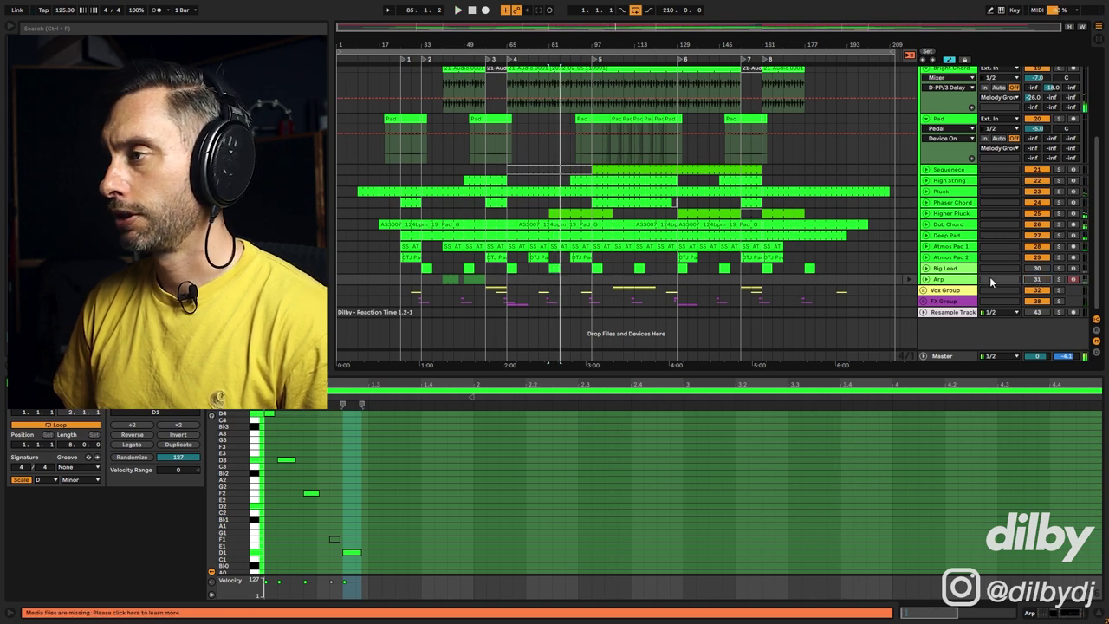
left_click(816, 268)
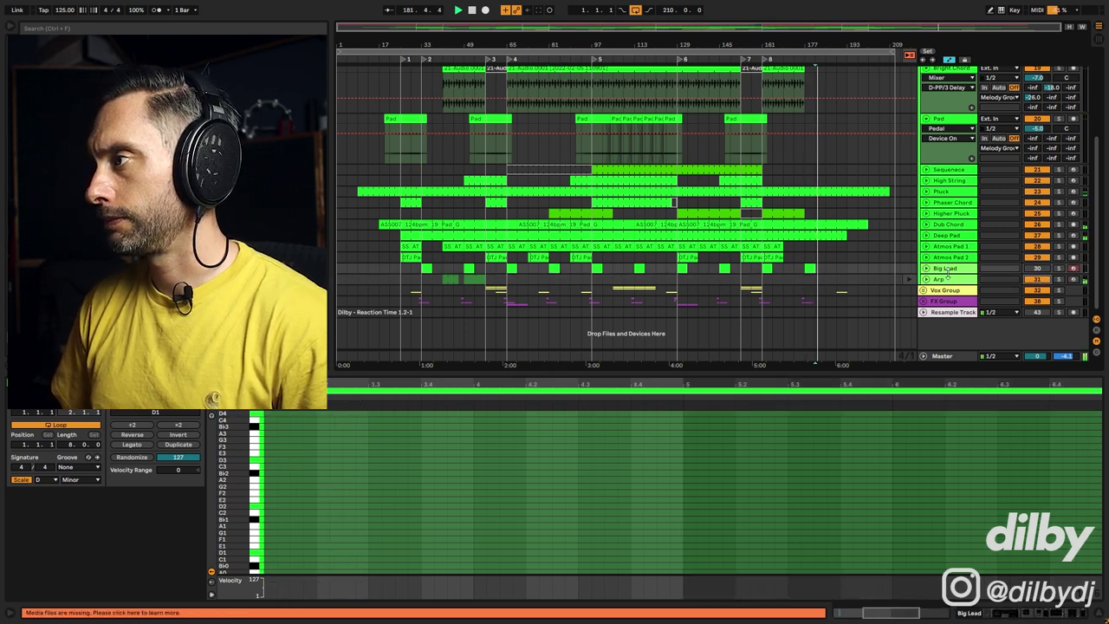
In Session view, select several unused Arp clips to inspect their notes, ending on slot 7
key("Tab")
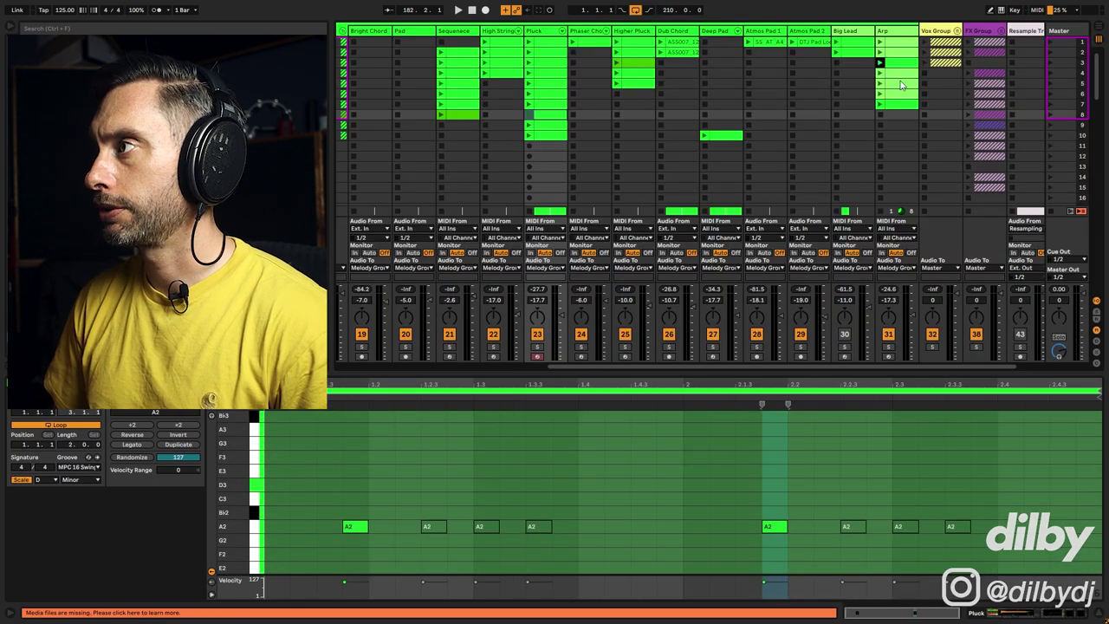
left_click(901, 84)
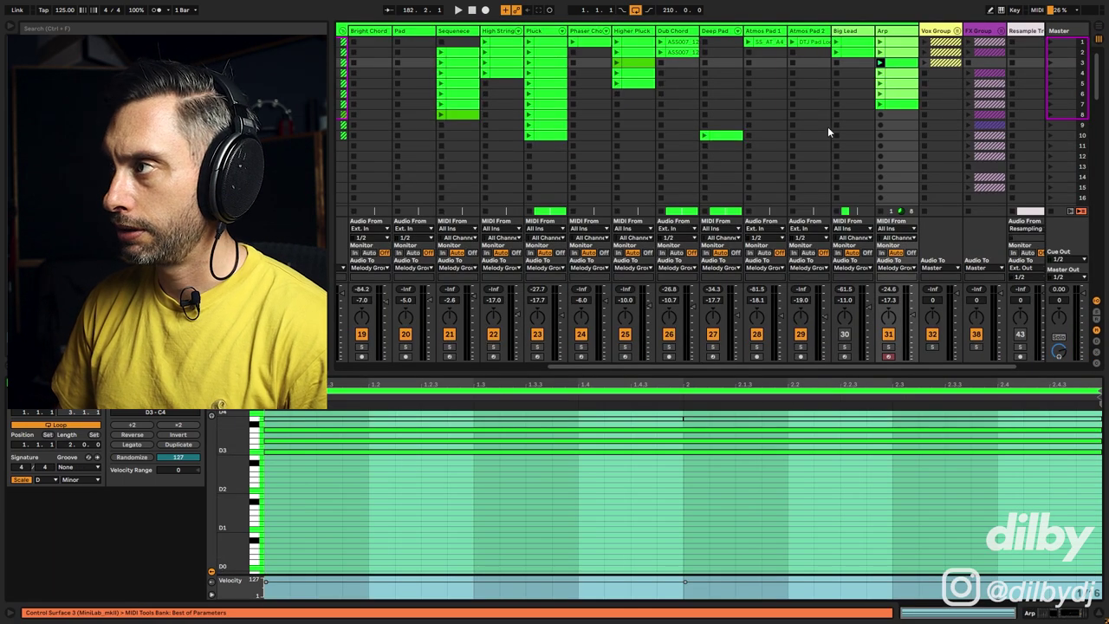
left_click(892, 73)
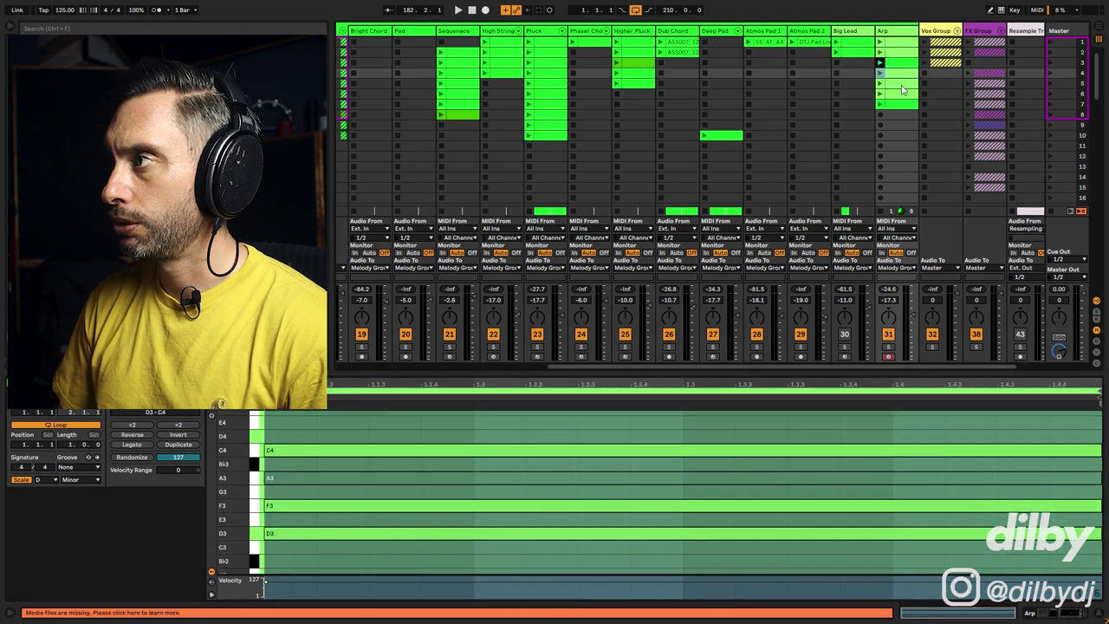
left_click(902, 105)
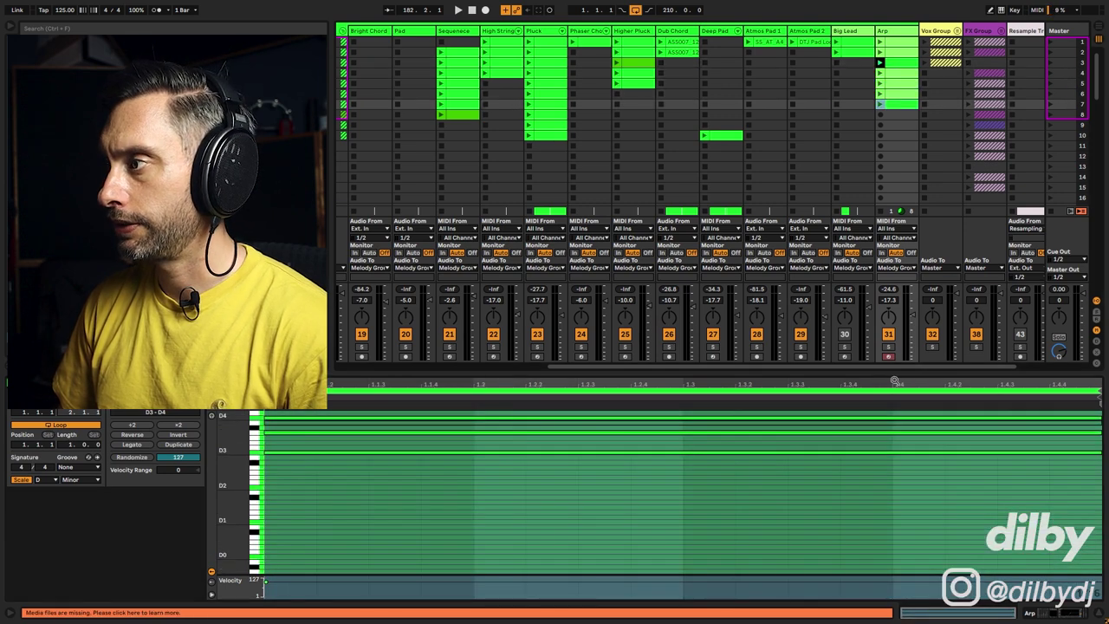
Launch the Arp clips in slots 7, 5 and 4, then select the first Arp clip
left_click(880, 104)
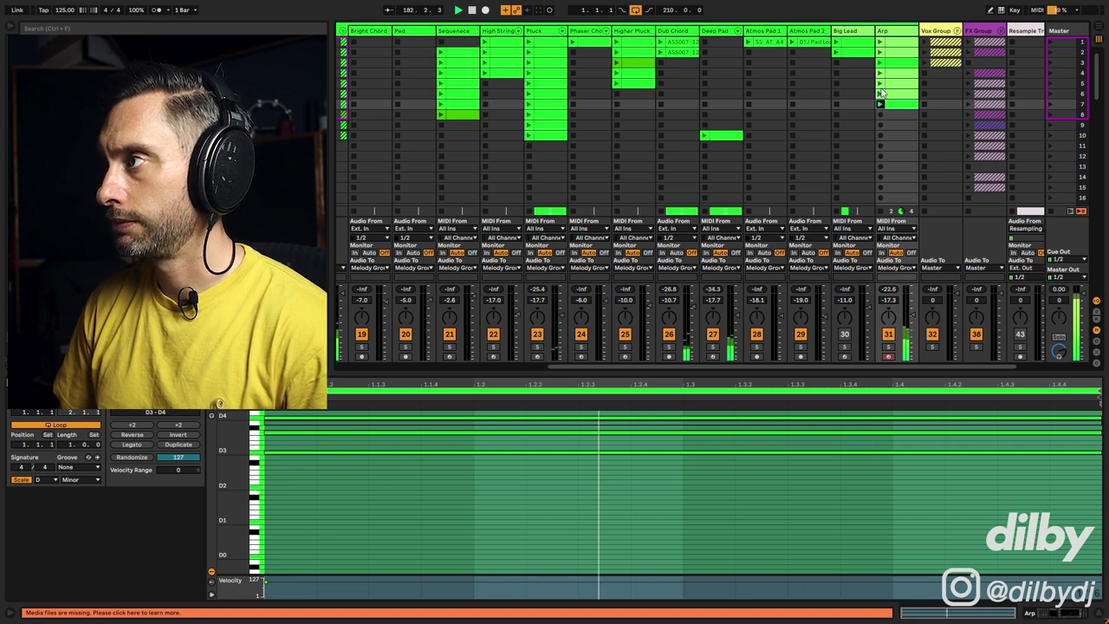
left_click(879, 84)
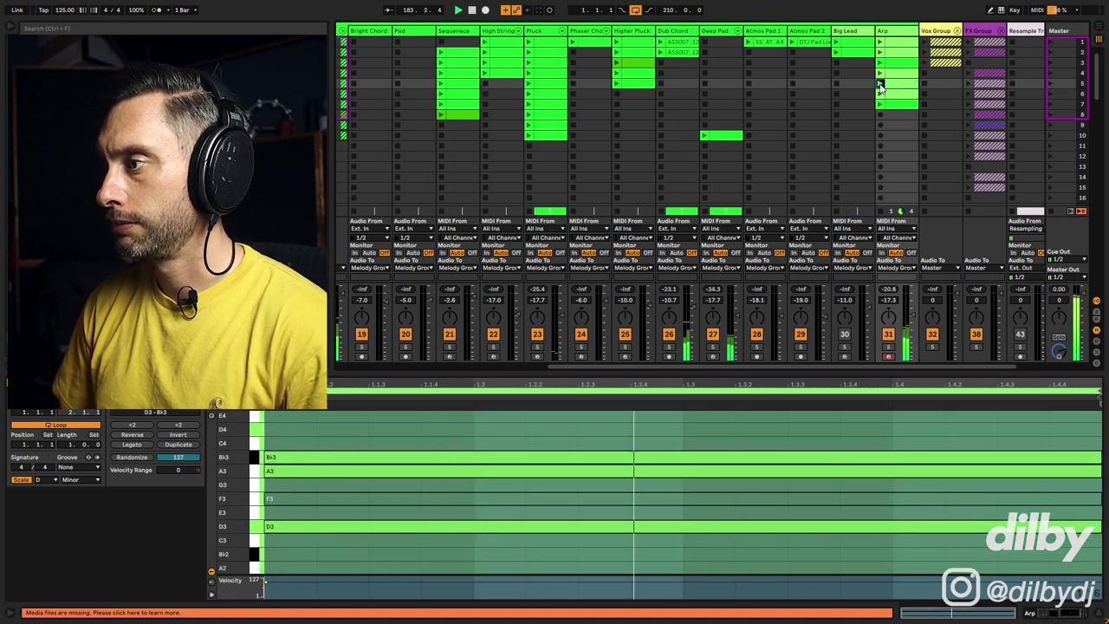
left_click(880, 74)
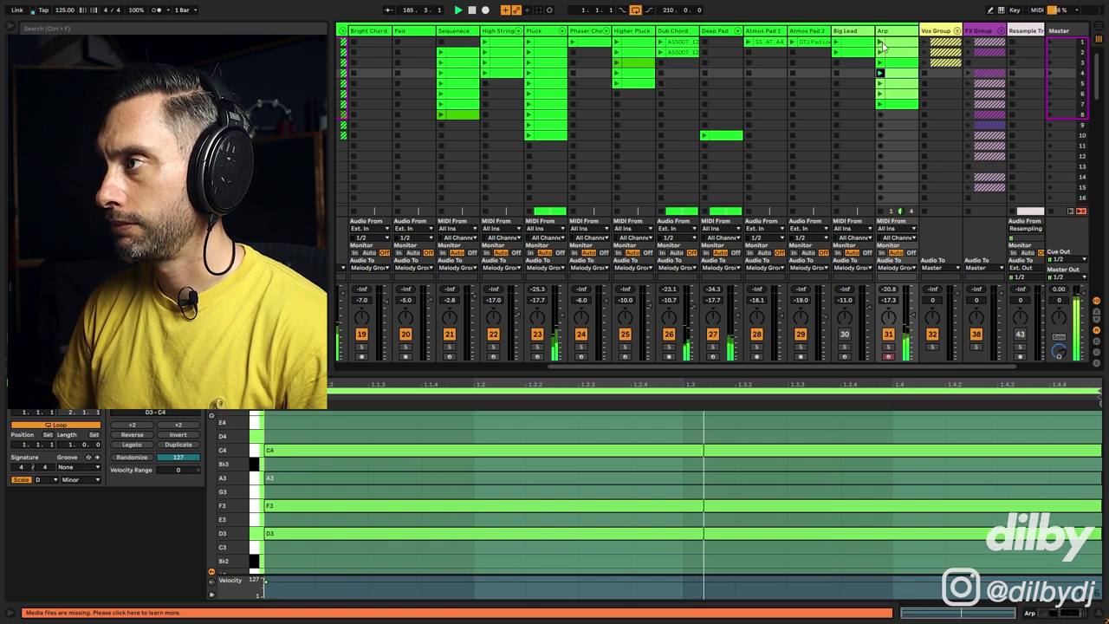
left_click(881, 42)
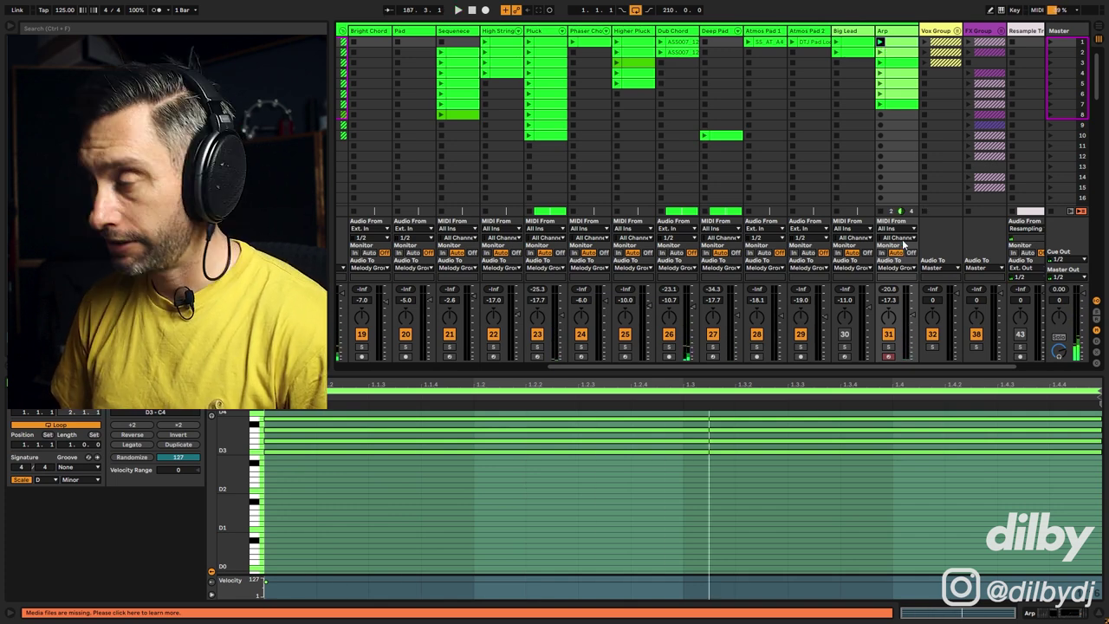
key("Tab")
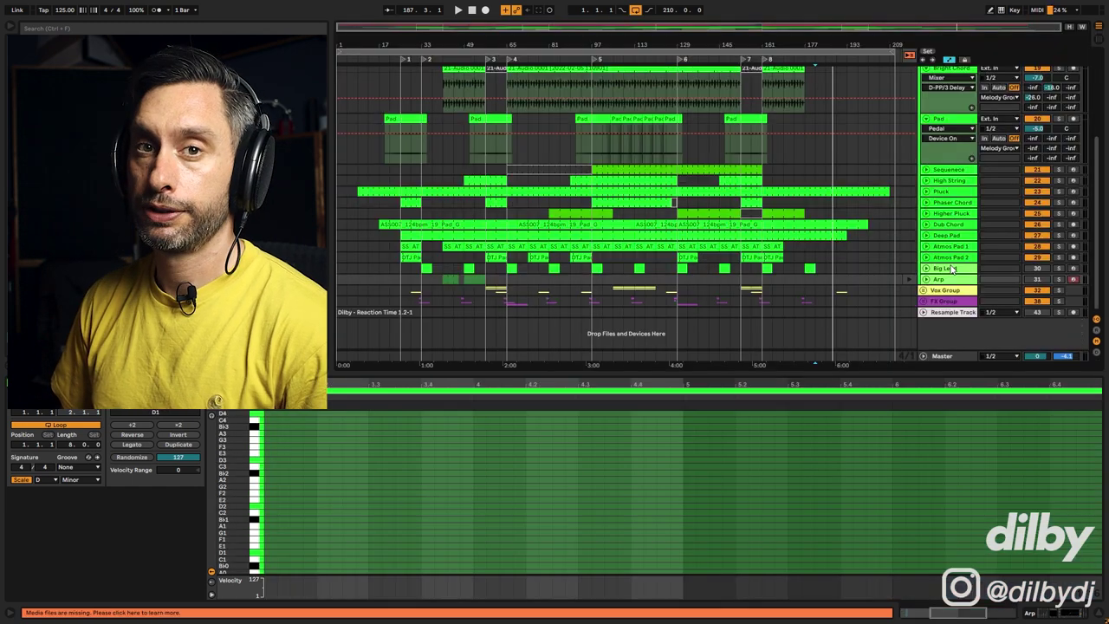